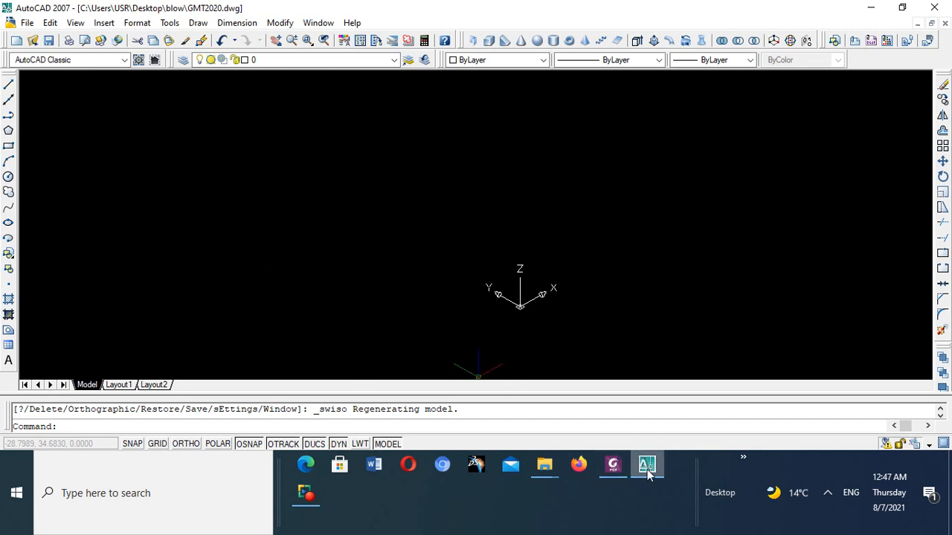
# - Check the reference drawing's box dimensions, and draw a rectangle from 0,0 measuring 160 along X and 70 along Y
pyautogui.click(613, 465)
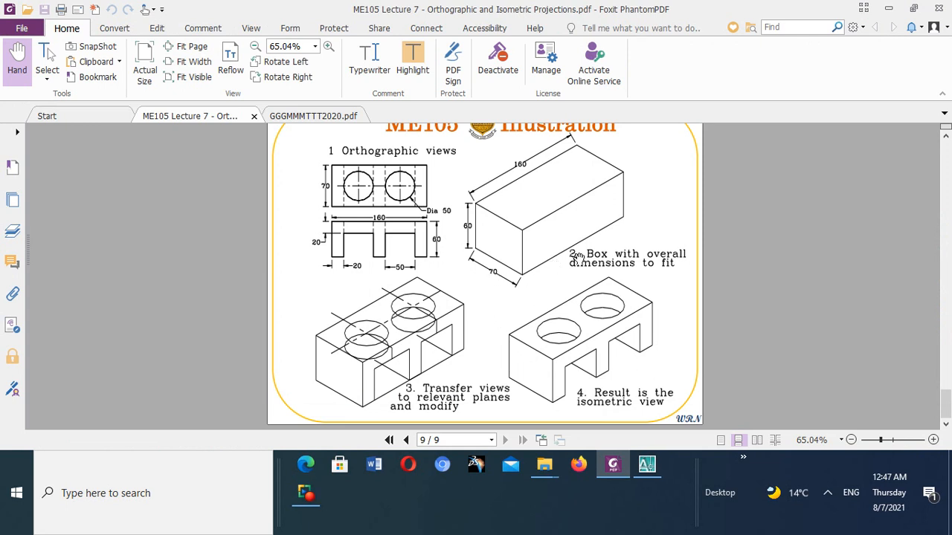
pyautogui.click(646, 465)
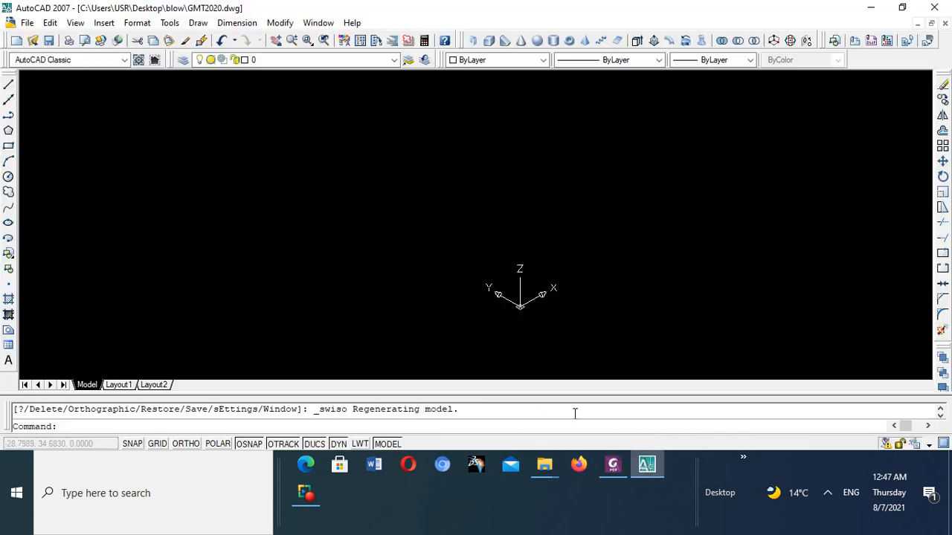
pyautogui.click(8, 146)
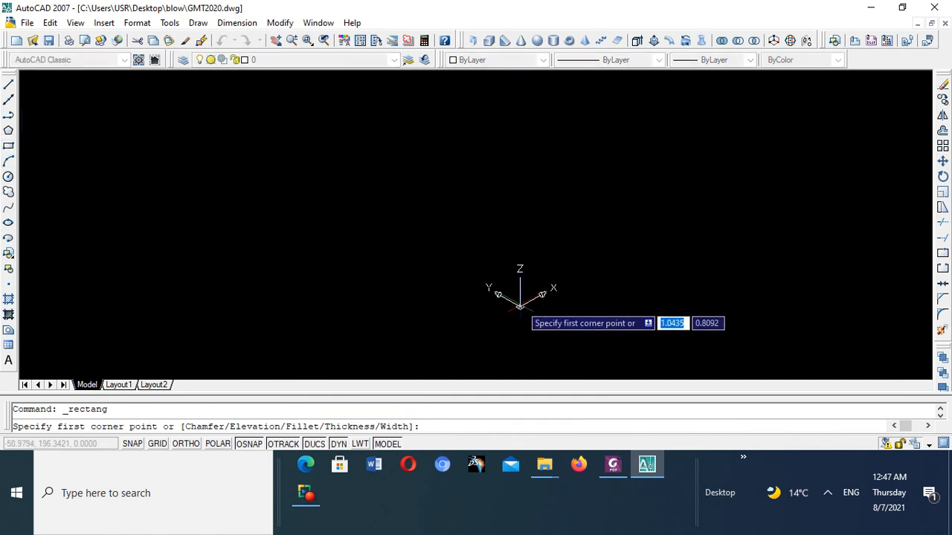
pyautogui.write('0')
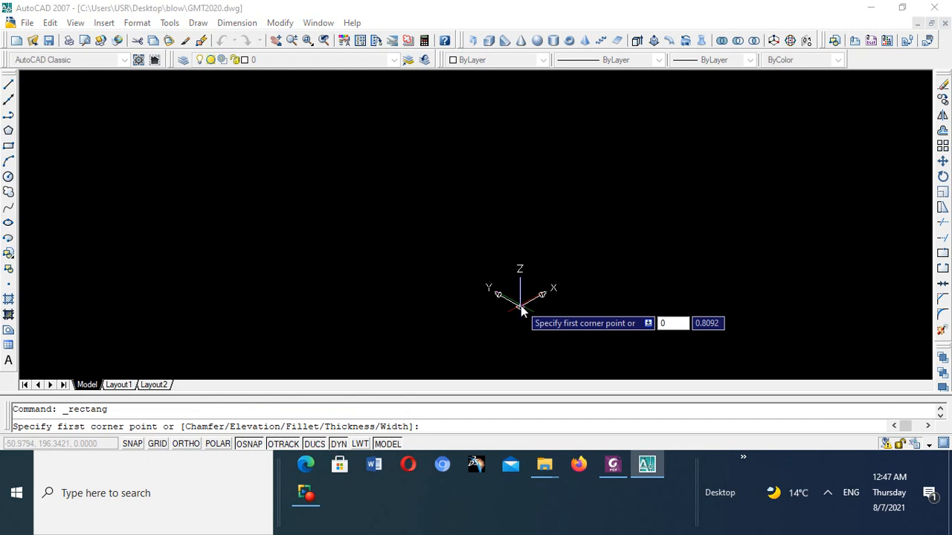
pyautogui.press('Tab')
pyautogui.write('0')
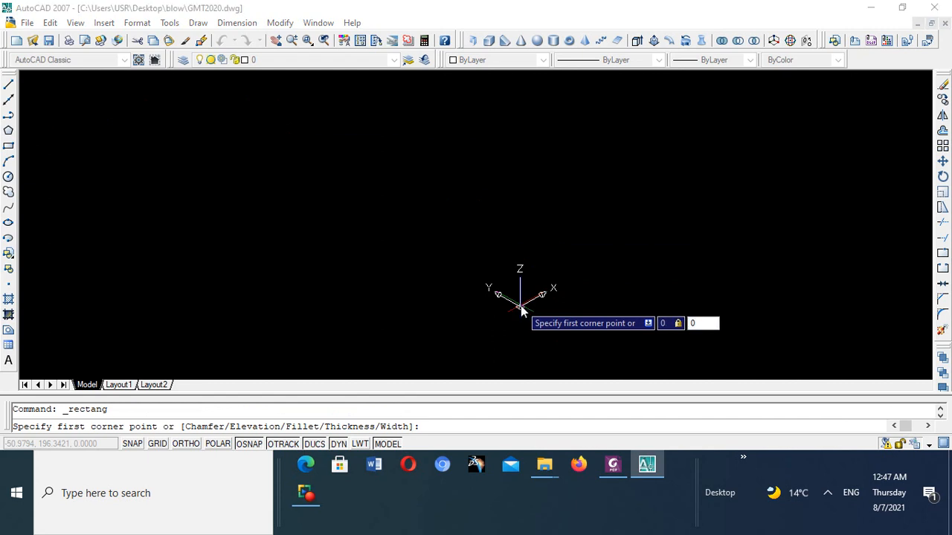
pyautogui.press('Return')
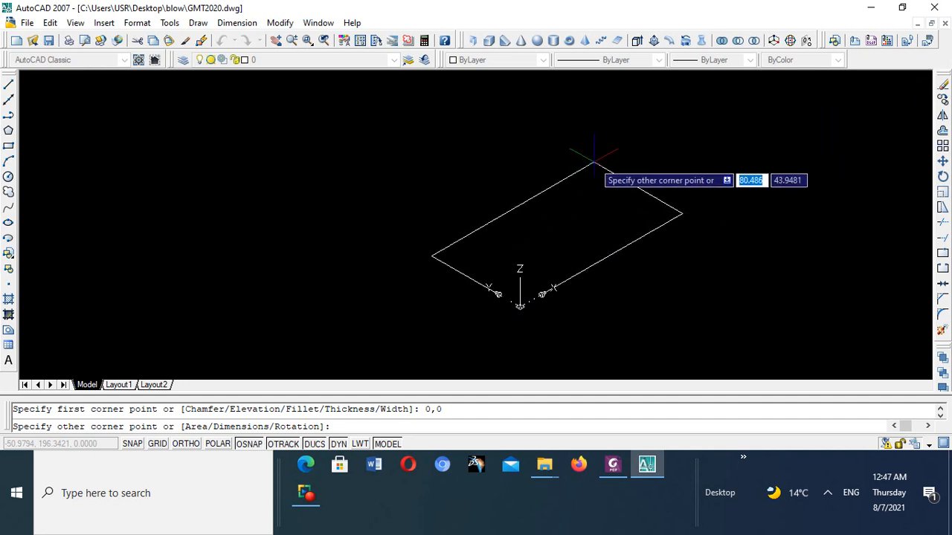
pyautogui.write('160')
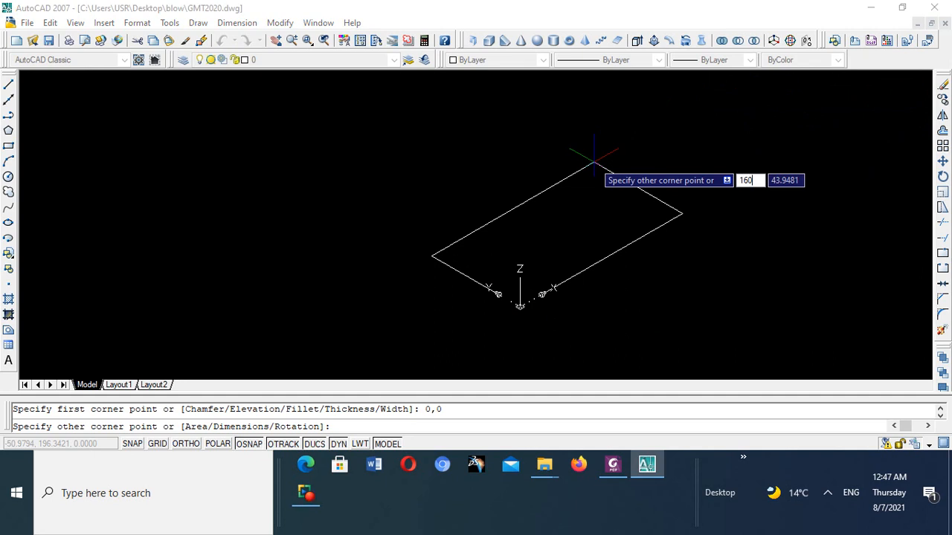
pyautogui.press('Tab')
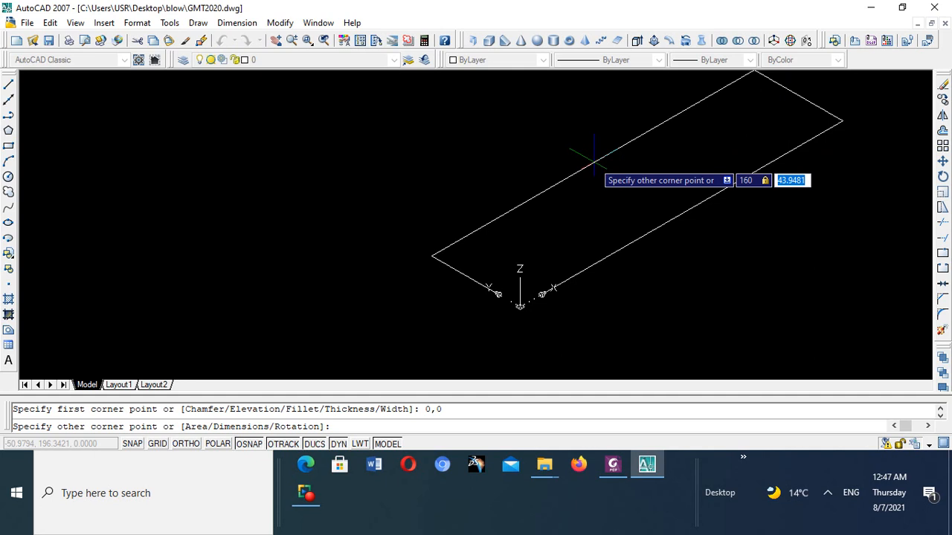
pyautogui.write('70')
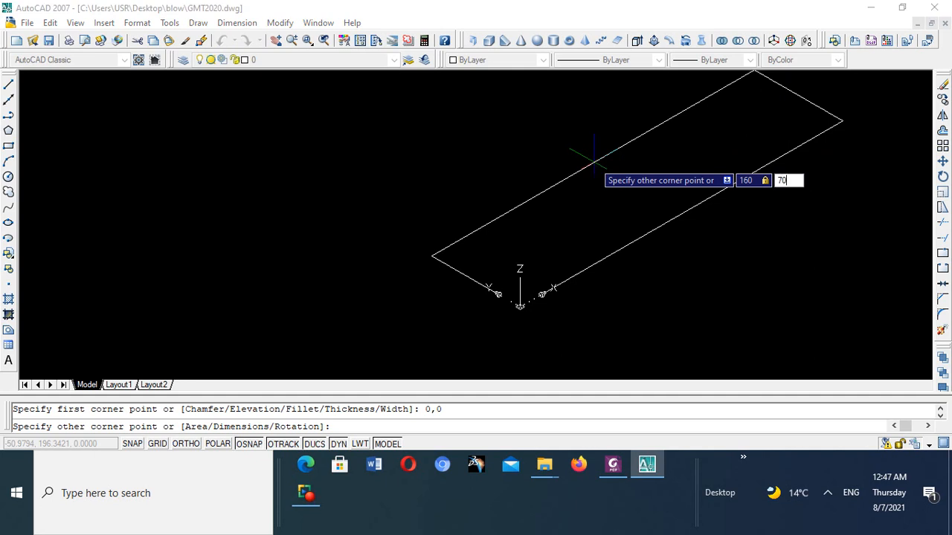
pyautogui.press('Return')
# - Bring the whole base rectangle into view and examine its outline
pyautogui.scroll(-7, 587, 160)
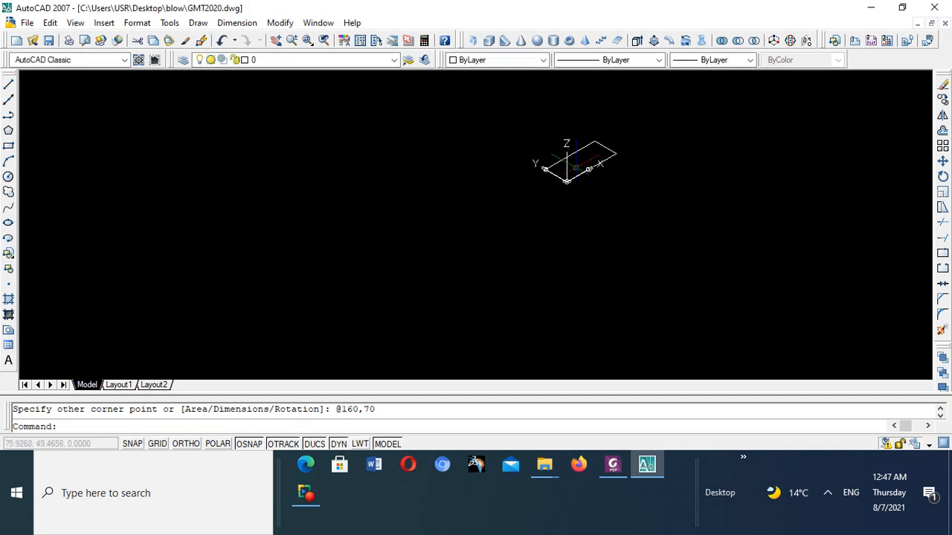
pyautogui.scroll(5, 598, 149)
pyautogui.scroll(-5, 602, 142)
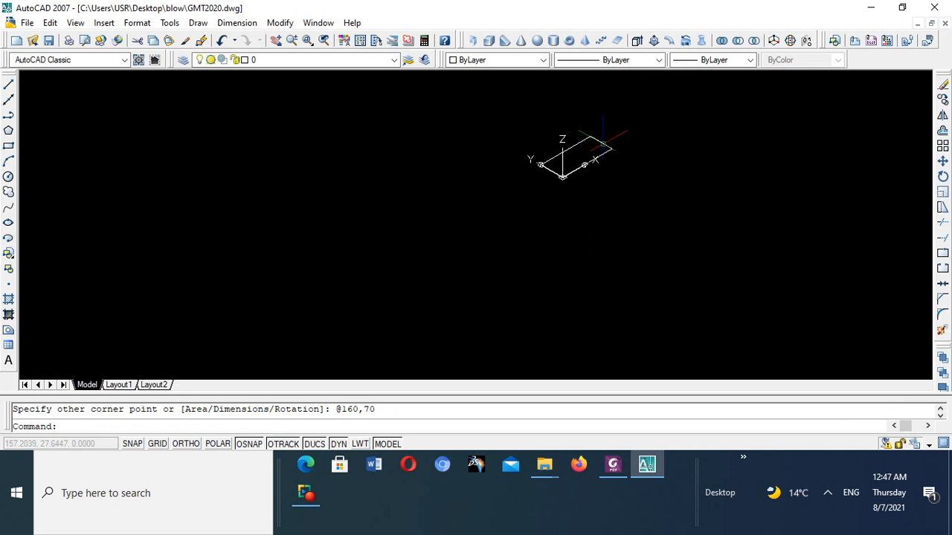
pyautogui.scroll(3, 595, 143)
pyautogui.scroll(-2, 565, 145)
pyautogui.scroll(-1, 565, 137)
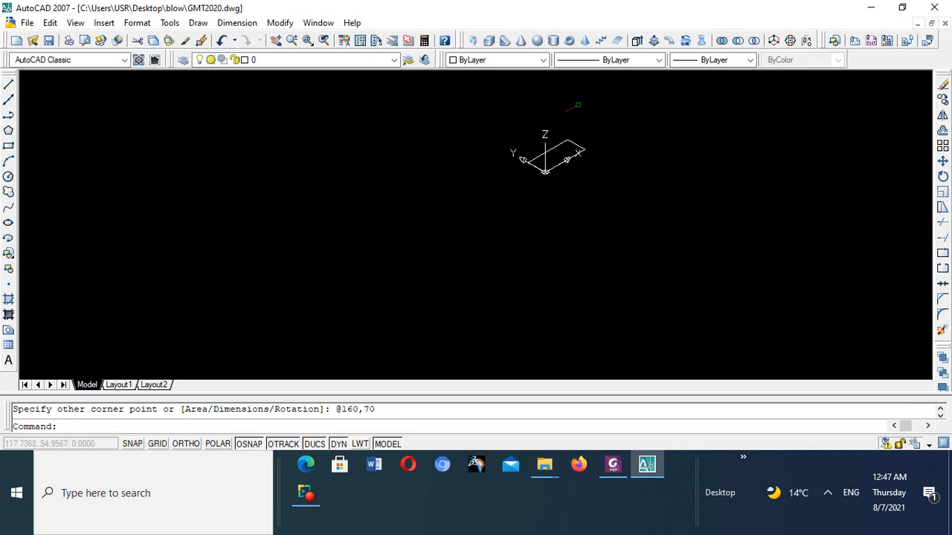
pyautogui.scroll(5, 571, 119)
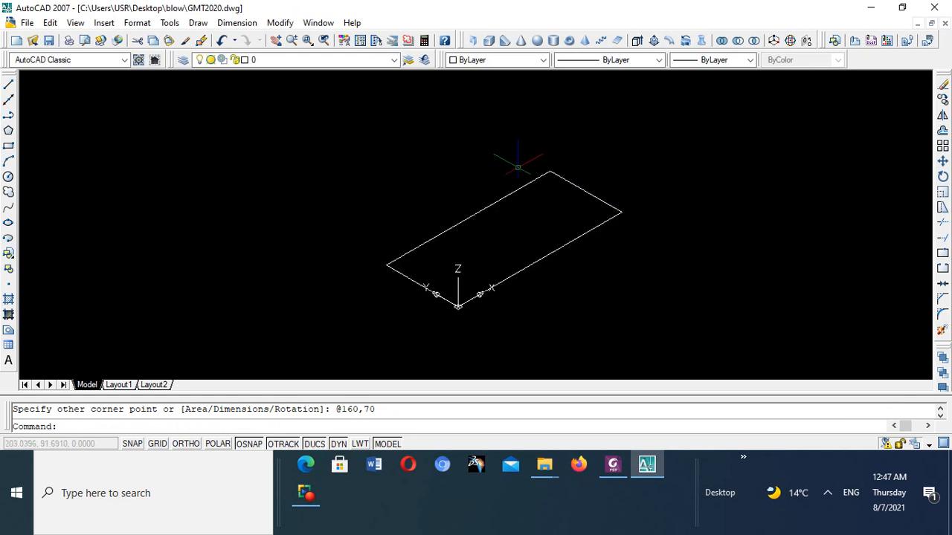
pyautogui.scroll(6, 552, 148)
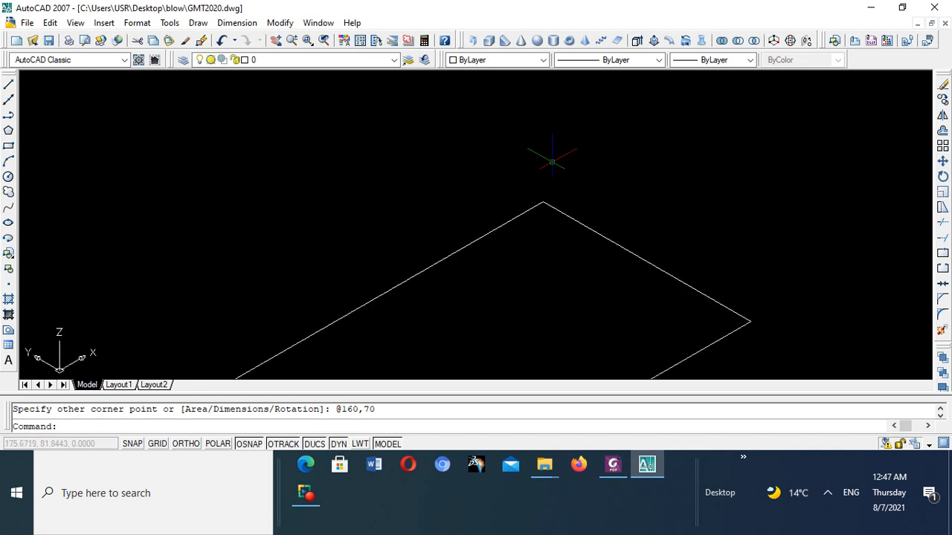
pyautogui.scroll(-7, 544, 162)
pyautogui.scroll(3, 544, 166)
pyautogui.scroll(-6, 543, 172)
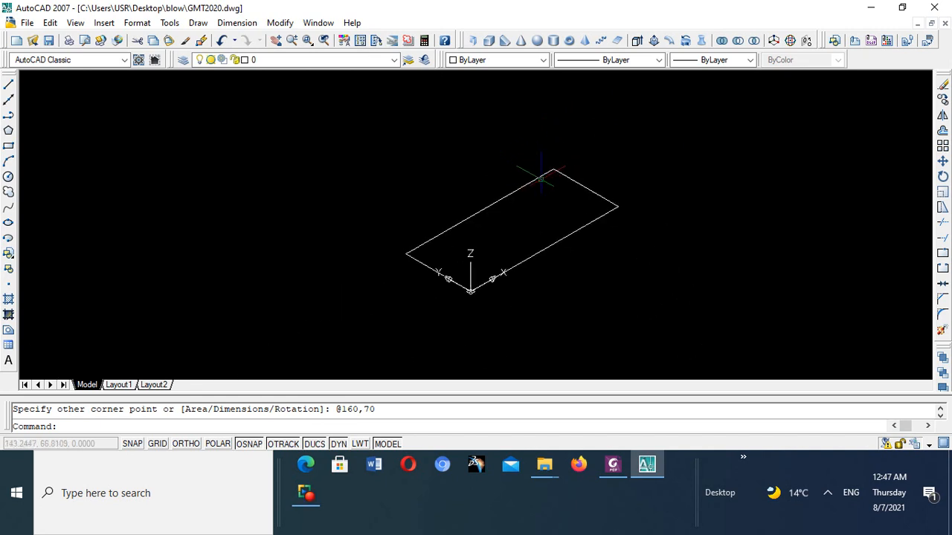
pyautogui.scroll(5, 543, 174)
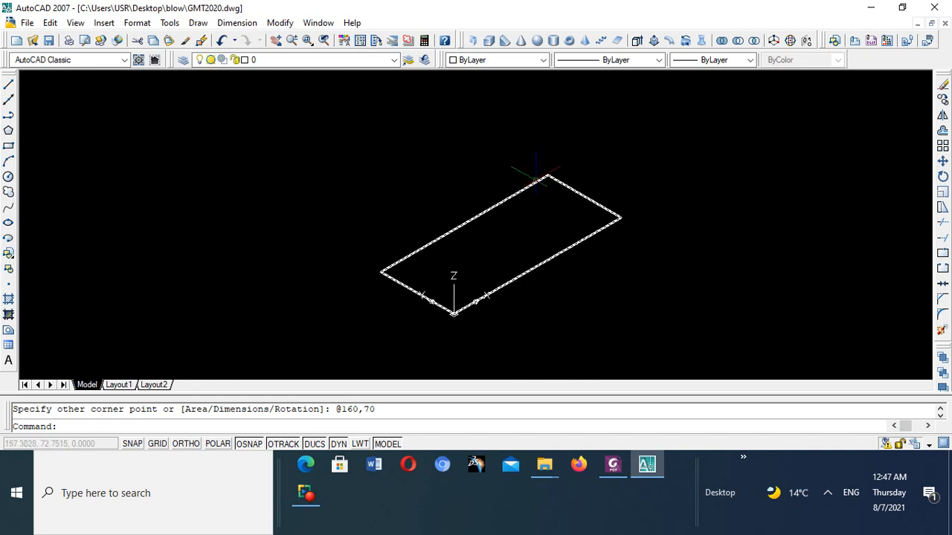
# - With Ortho on, draw a line 60 units up along Z from the rectangle's corner at 0,70, matching the reference height
pyautogui.click(9, 87)
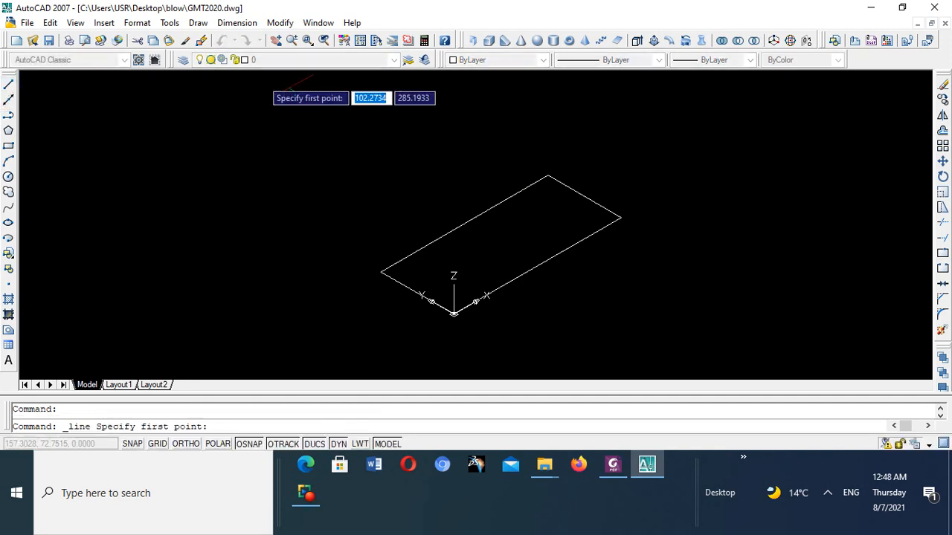
pyautogui.click(381, 273)
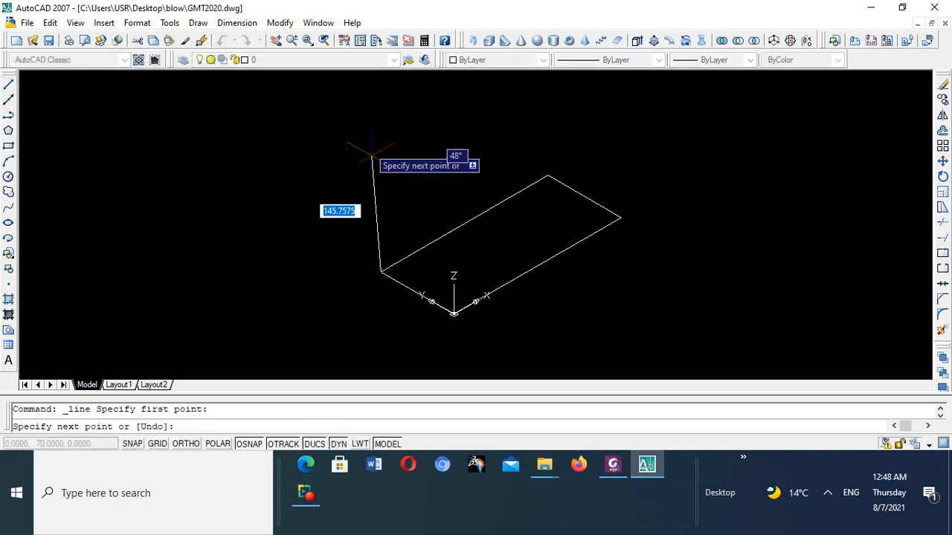
pyautogui.click(187, 444)
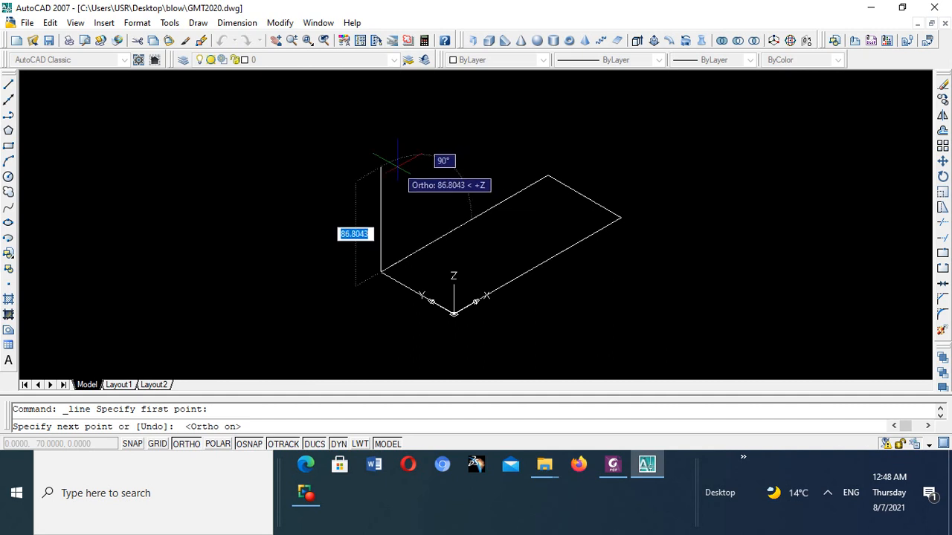
pyautogui.click(611, 468)
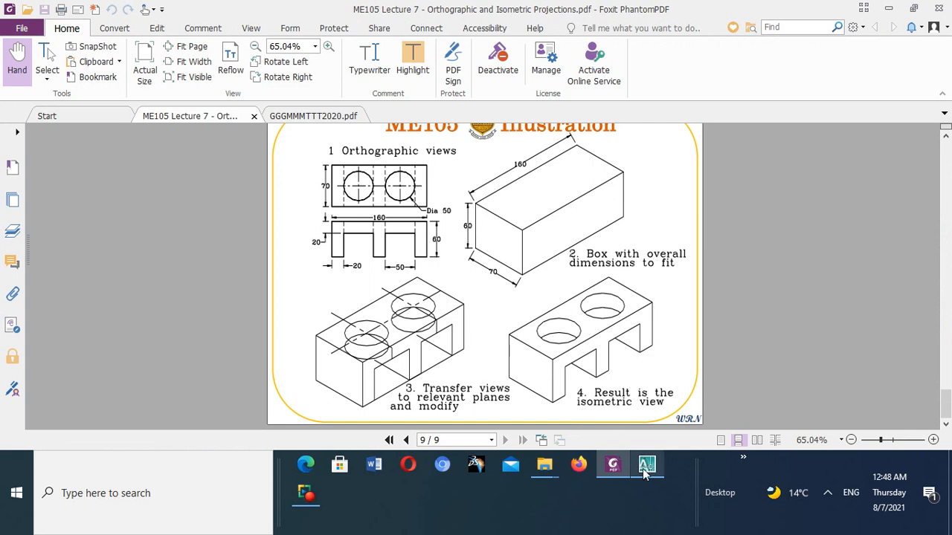
pyautogui.click(646, 465)
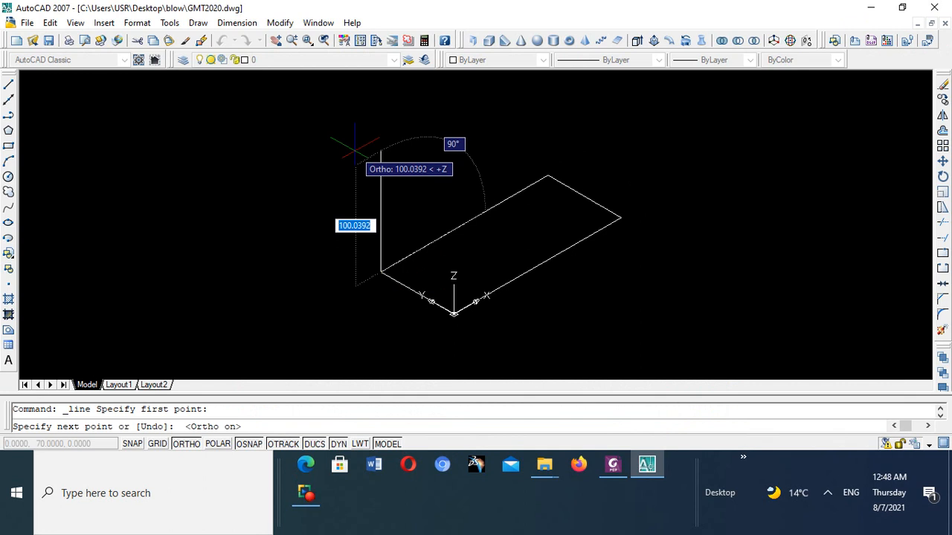
pyautogui.write('60')
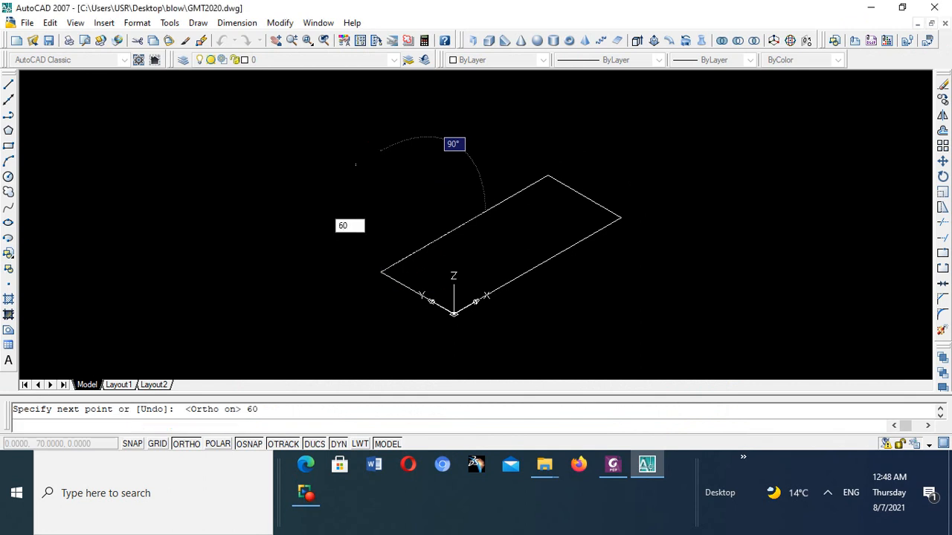
pyautogui.press('Return')
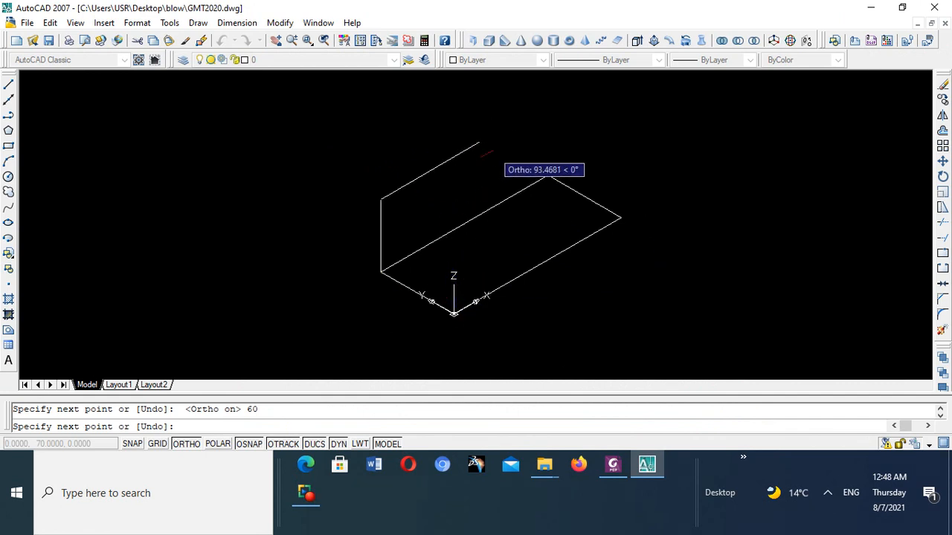
pyautogui.rightClick(492, 149)
pyautogui.click(536, 157)
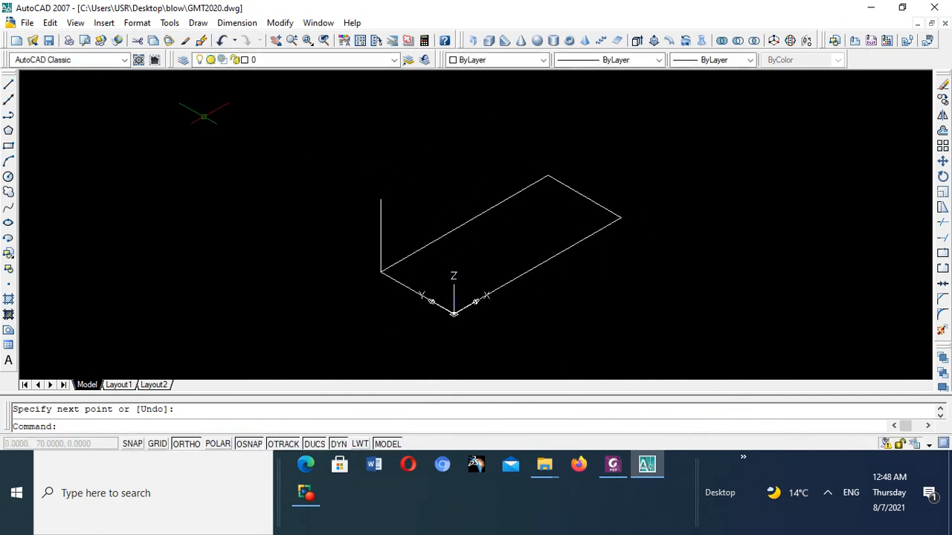
# - Draw a line 60 units up along Z from the rectangle's corner at the origin
pyautogui.click(8, 85)
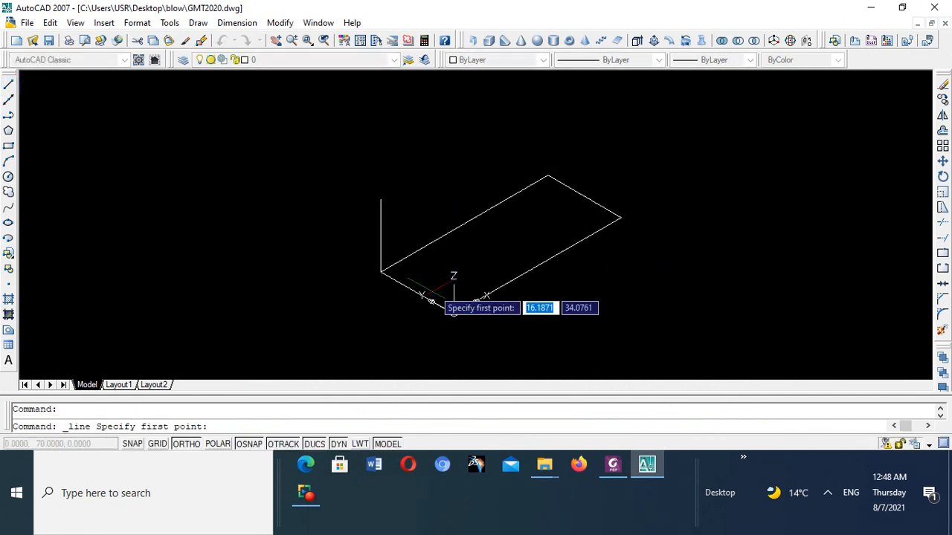
pyautogui.click(454, 315)
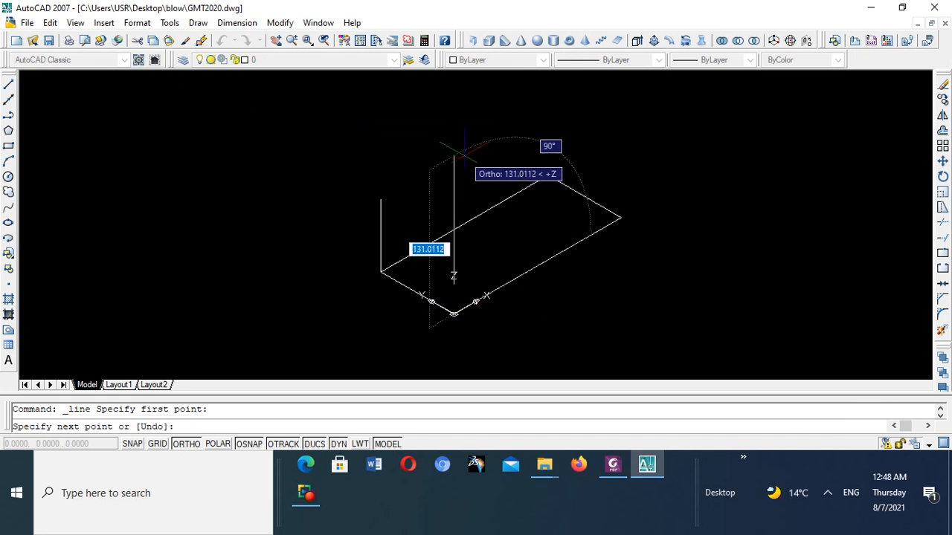
pyautogui.write('60')
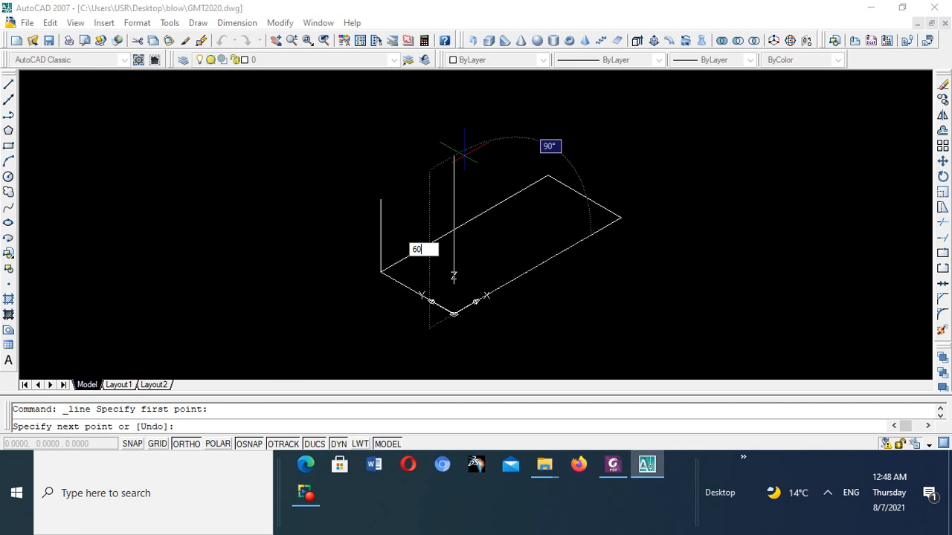
pyautogui.press('Return')
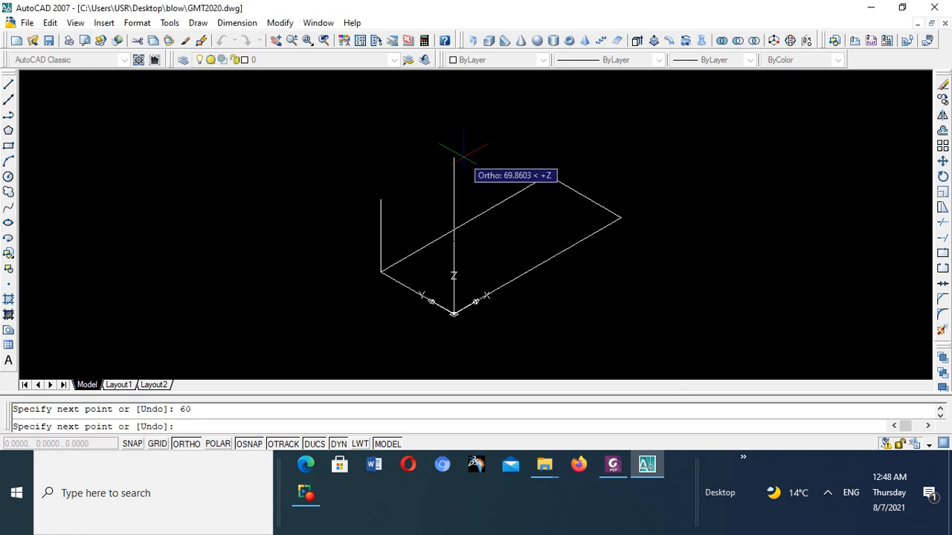
pyautogui.rightClick(466, 160)
pyautogui.click(511, 165)
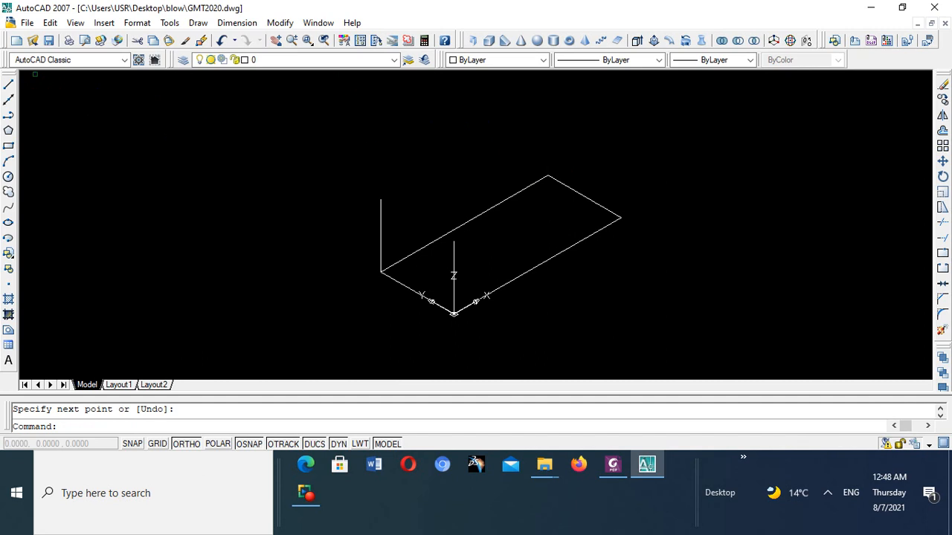
# - Draw a line 60 units up along Z from the rectangle's corner at the far end of the X side
pyautogui.click(9, 86)
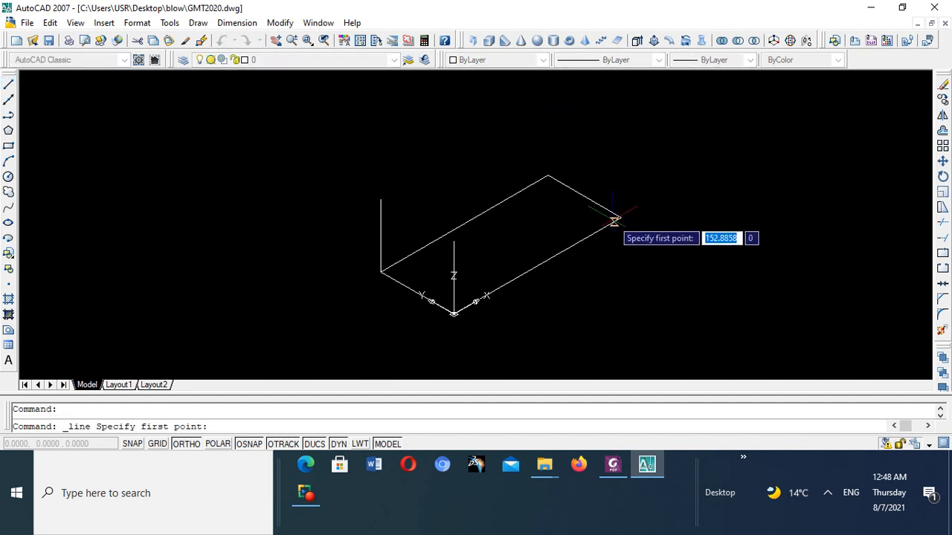
pyautogui.click(621, 217)
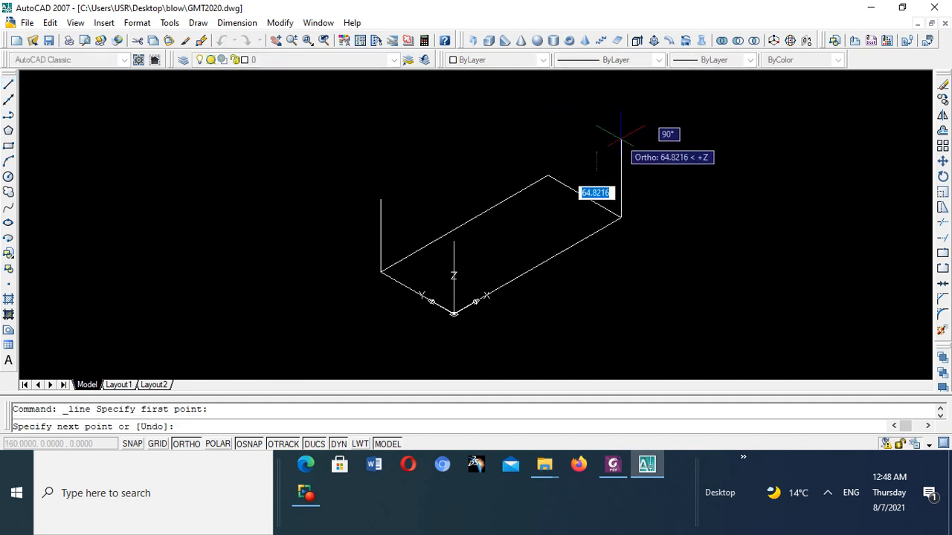
pyautogui.write('60')
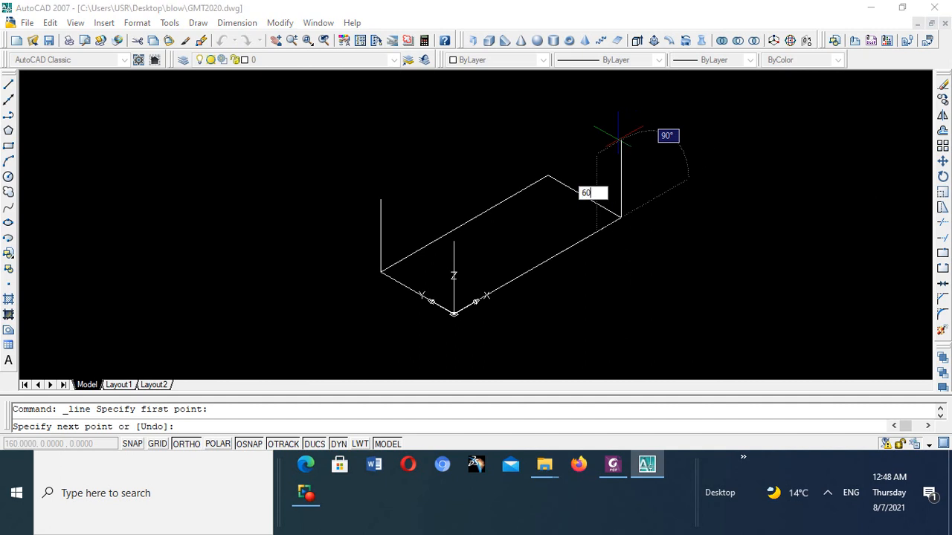
pyautogui.press('Return')
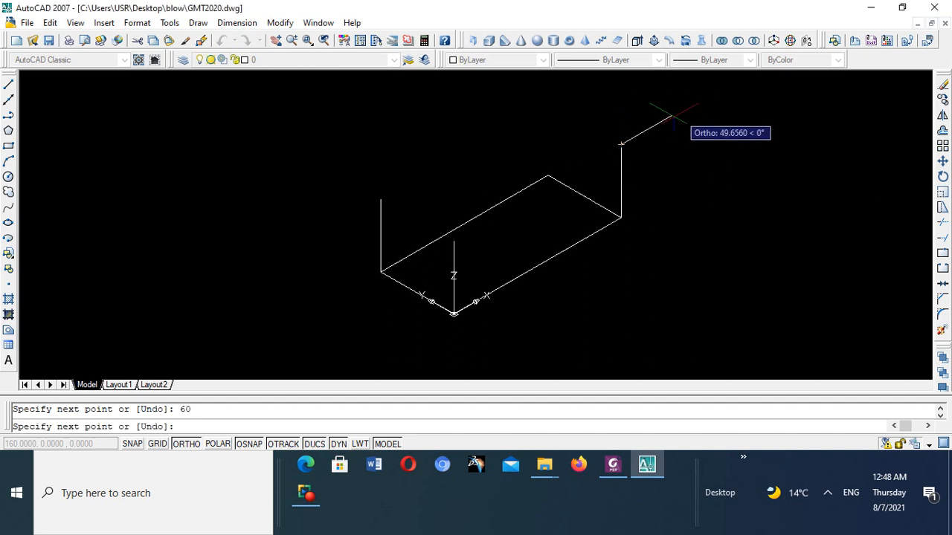
pyautogui.rightClick(593, 123)
pyautogui.click(628, 133)
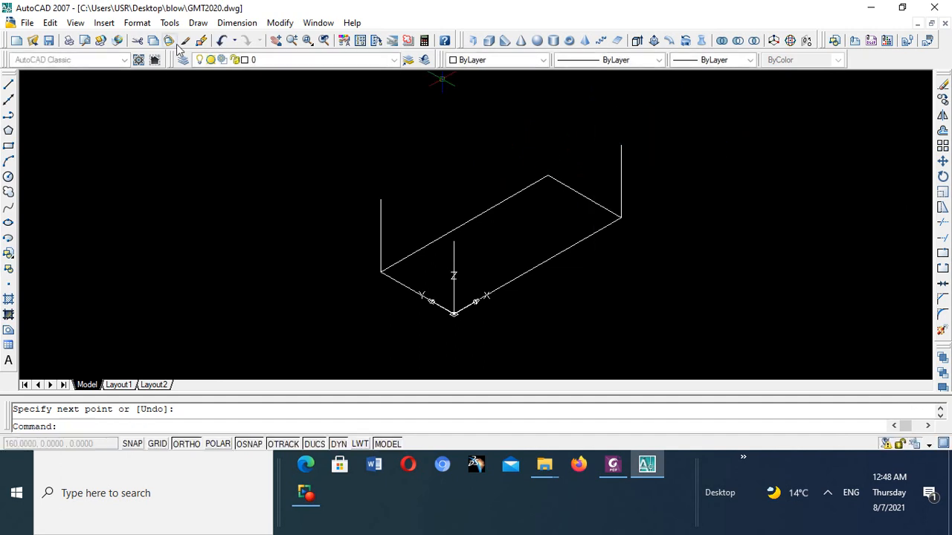
# - Draw a line 60 units up along Z from the base rectangle's remaining corner at 160,70
pyautogui.click(9, 86)
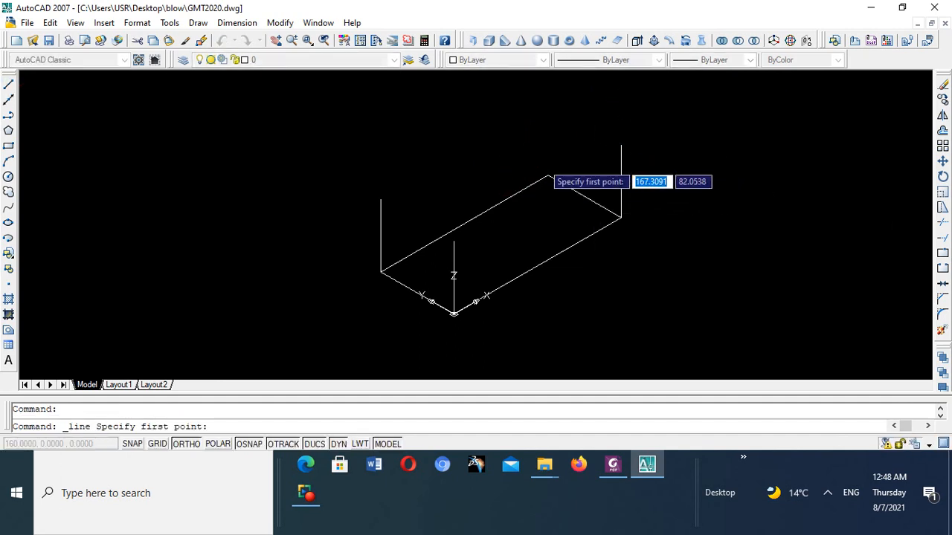
pyautogui.click(548, 176)
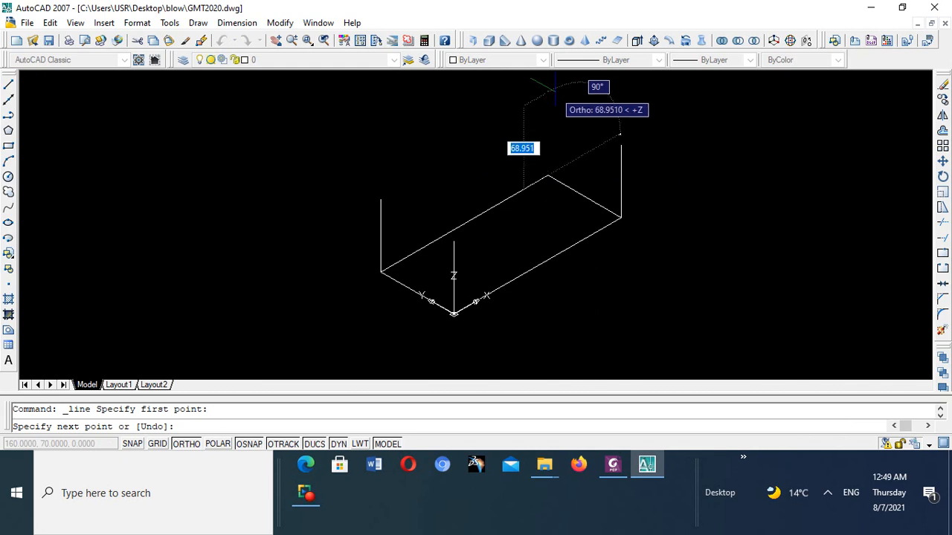
pyautogui.write('60')
pyautogui.press('Return')
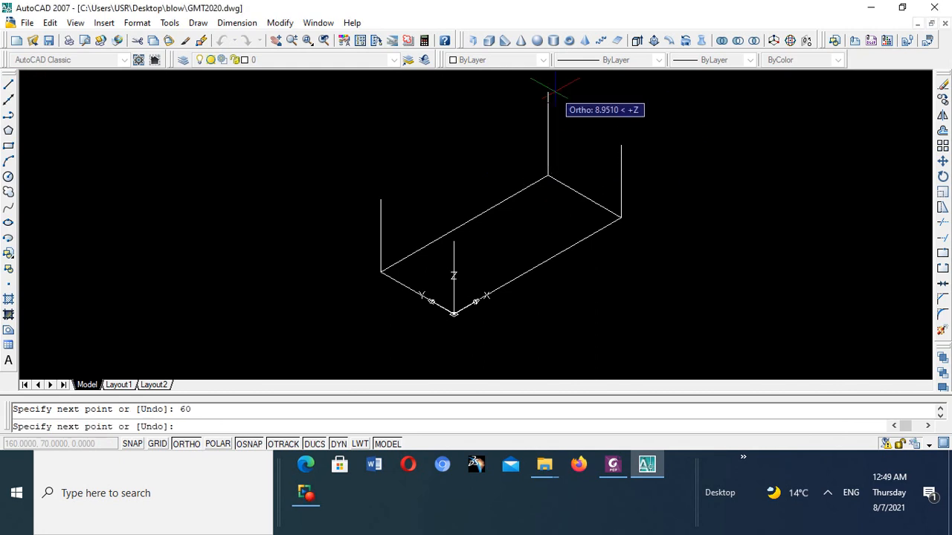
pyautogui.rightClick(415, 110)
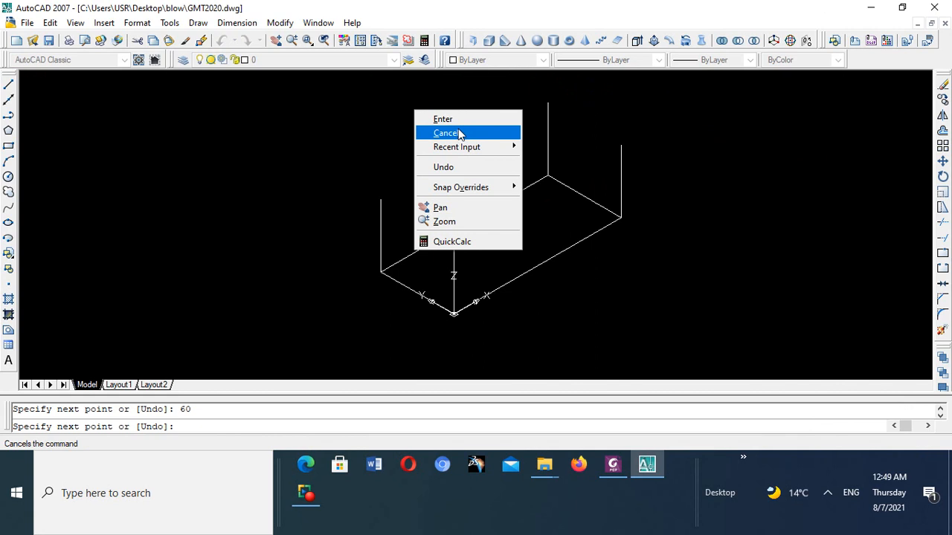
pyautogui.click(454, 118)
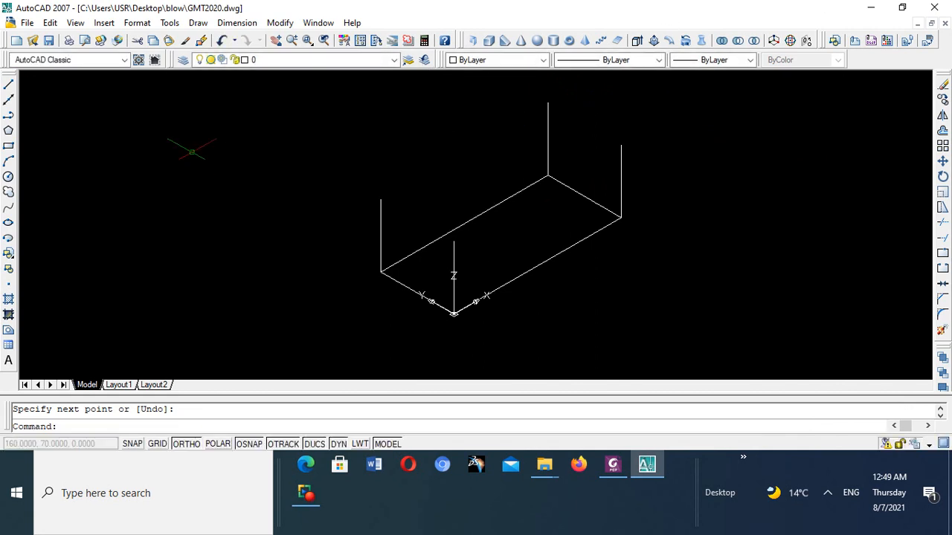
# - Draw the box's top outline by joining the upper ends of the four vertical lines into a closed loop starting at 160,0,60
pyautogui.click(9, 87)
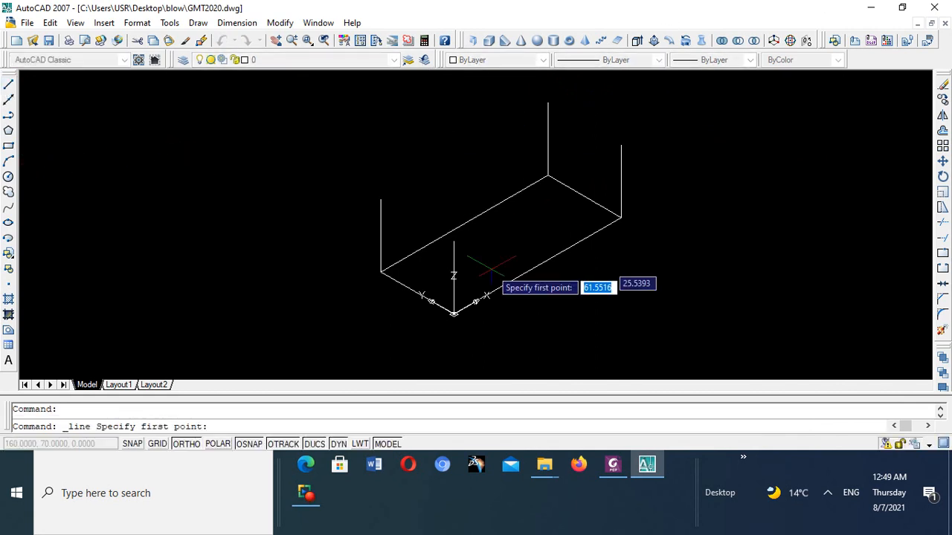
pyautogui.click(621, 144)
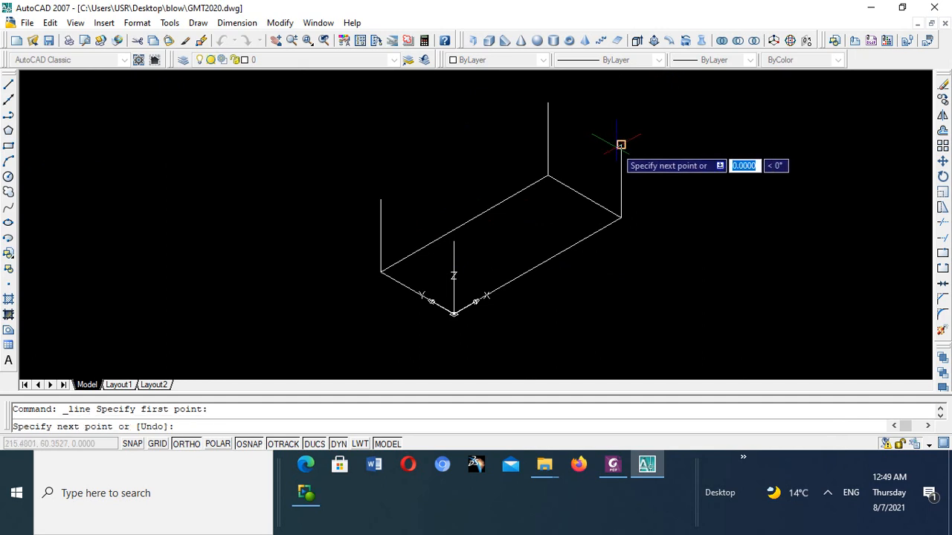
pyautogui.click(548, 102)
pyautogui.click(379, 200)
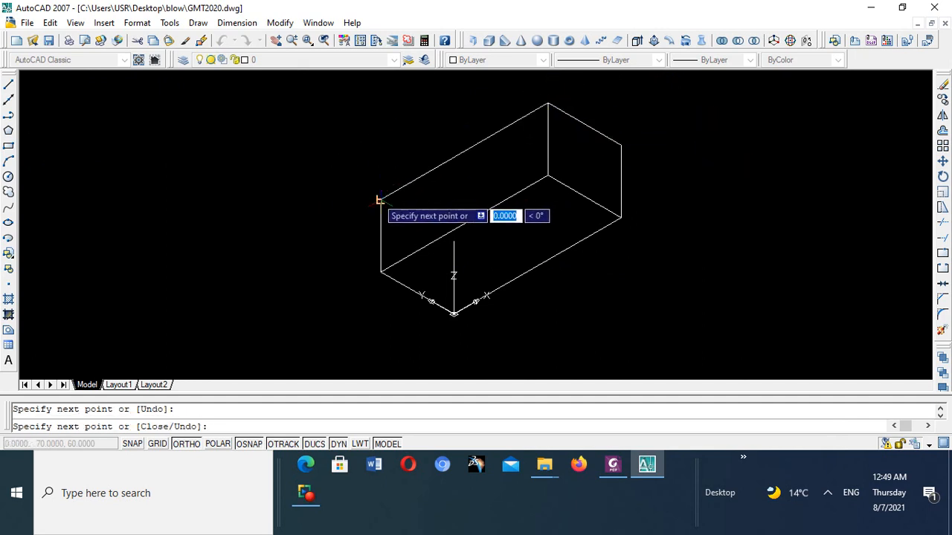
pyautogui.click(453, 241)
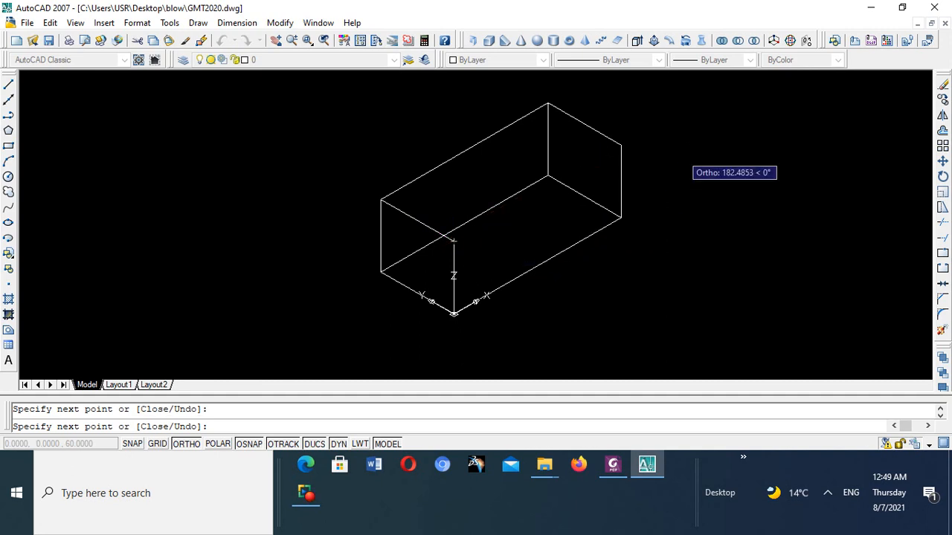
pyautogui.rightClick(631, 144)
pyautogui.click(659, 154)
pyautogui.click(654, 148)
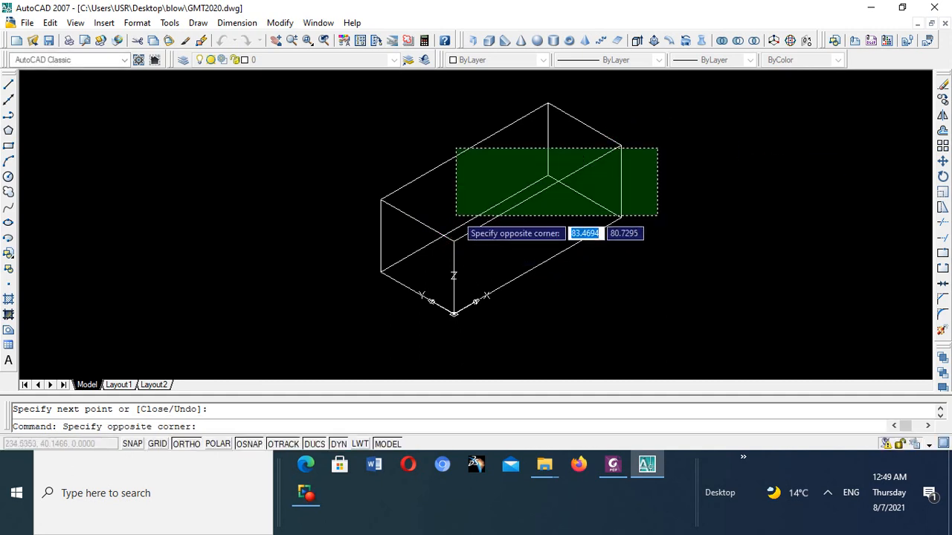
pyautogui.scroll(-4, 455, 212)
pyautogui.scroll(8, 455, 212)
pyautogui.scroll(-5, 461, 205)
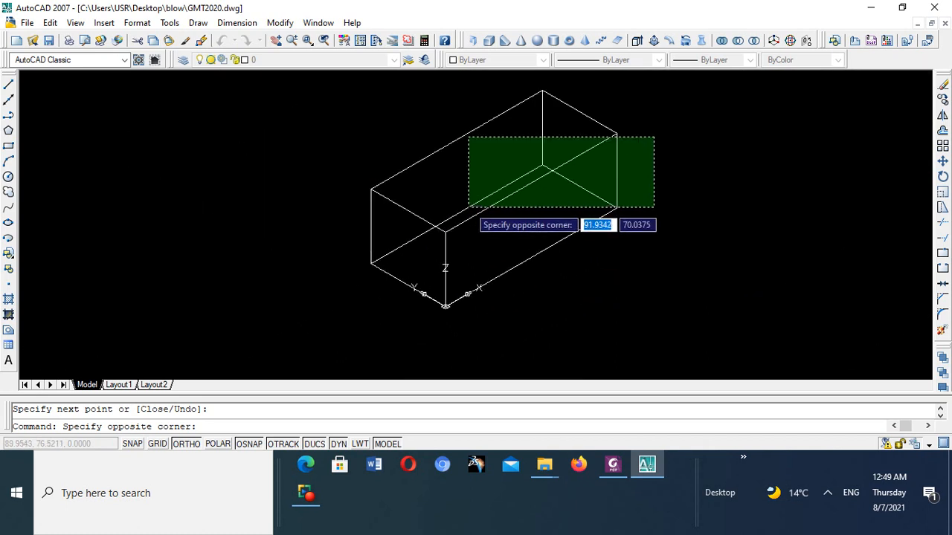
pyautogui.press('Escape')
# - Examine the wireframe box, and switch to the ME105 Lecture 7 illustration in Foxit PhantomPDF to compare it with the reference box
pyautogui.scroll(-3, 463, 203)
pyautogui.scroll(1, 465, 199)
pyautogui.scroll(5, 462, 197)
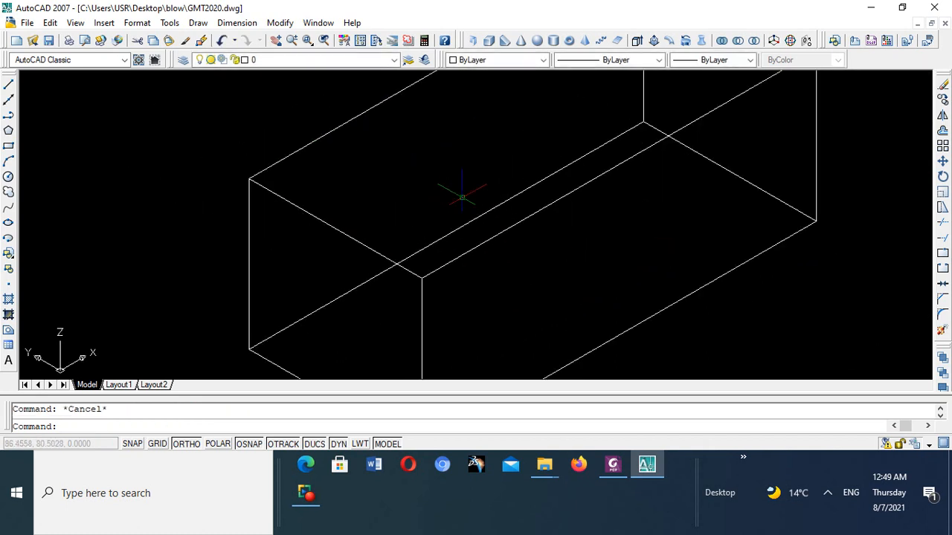
pyautogui.scroll(-7, 459, 193)
pyautogui.scroll(7, 459, 198)
pyautogui.scroll(-4, 461, 198)
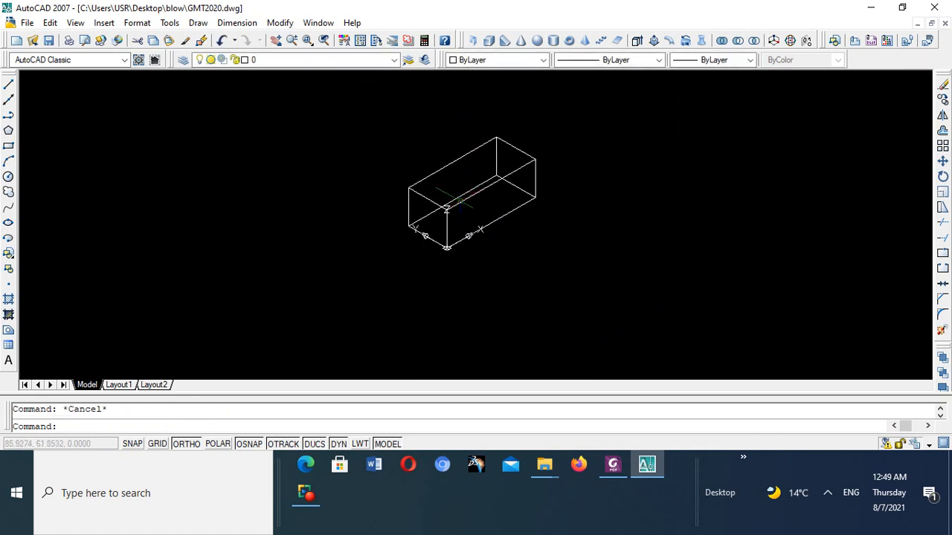
pyautogui.scroll(2, 459, 199)
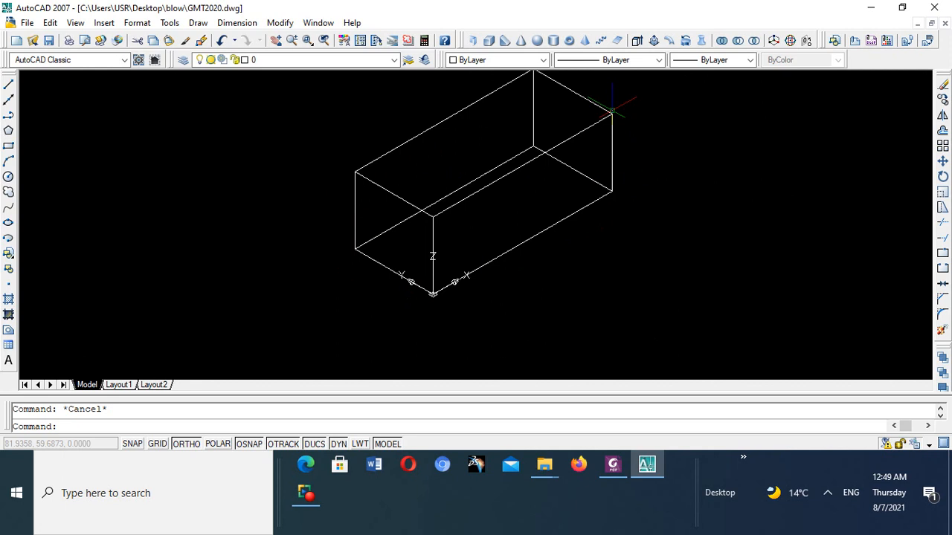
pyautogui.scroll(-5, 519, 211)
pyautogui.scroll(2, 480, 259)
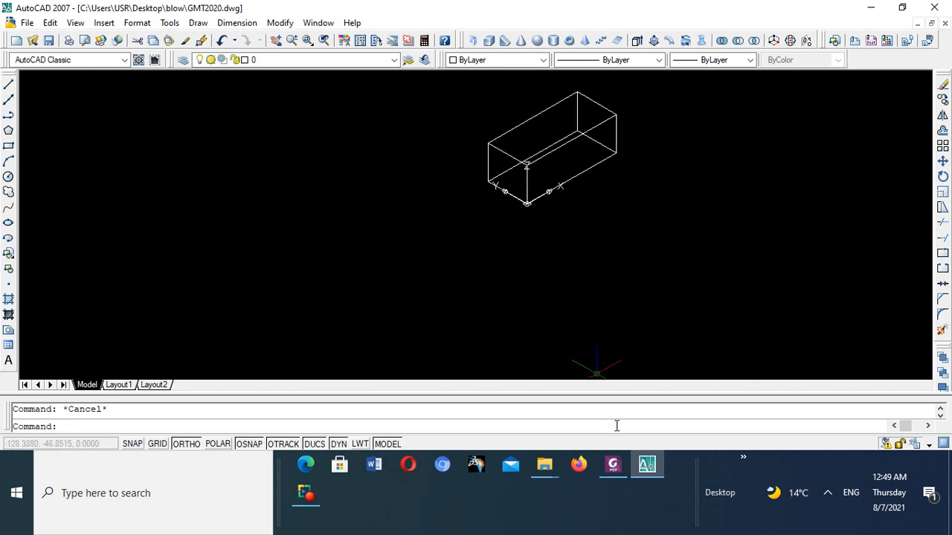
pyautogui.click(613, 470)
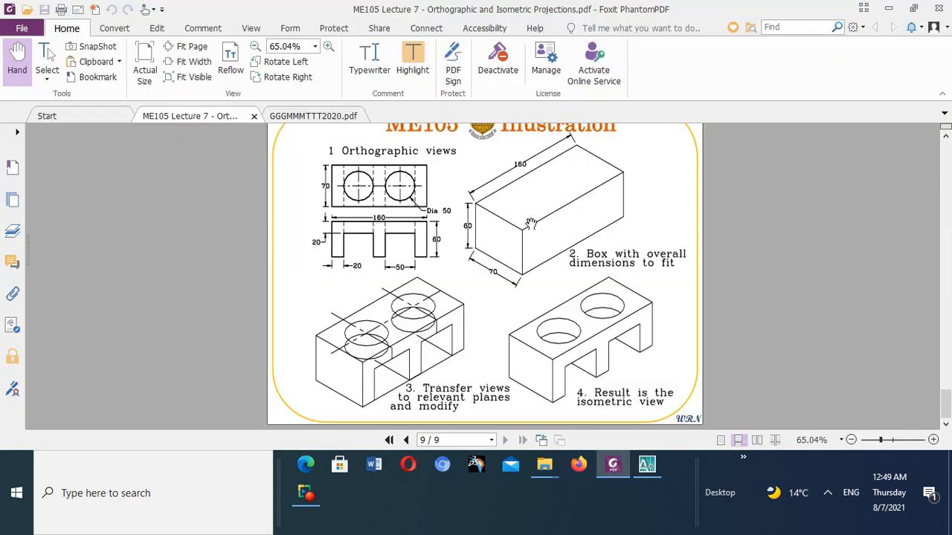
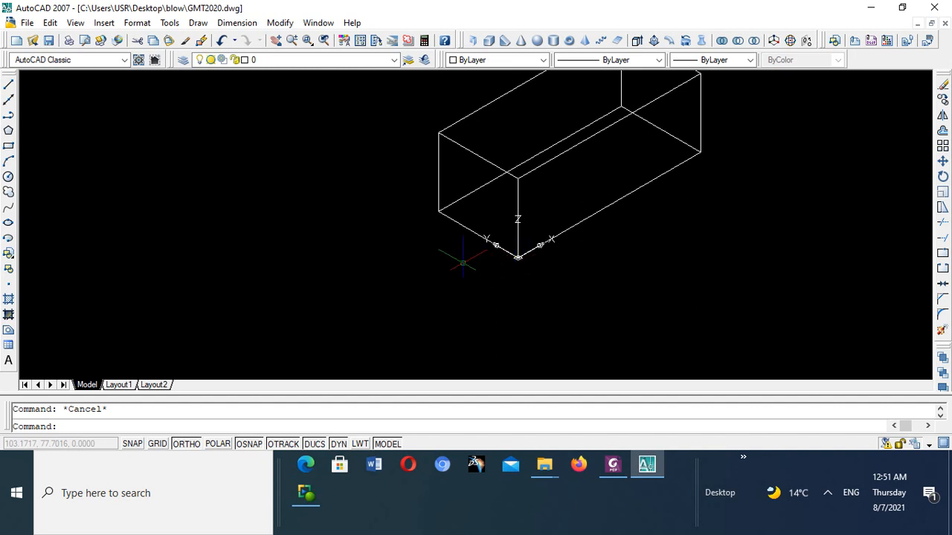
# - Move the UCS origin to the box's upper front corner at 0,0,60, directly above the current origin
pyautogui.scroll(-3, 459, 238)
pyautogui.scroll(5, 527, 324)
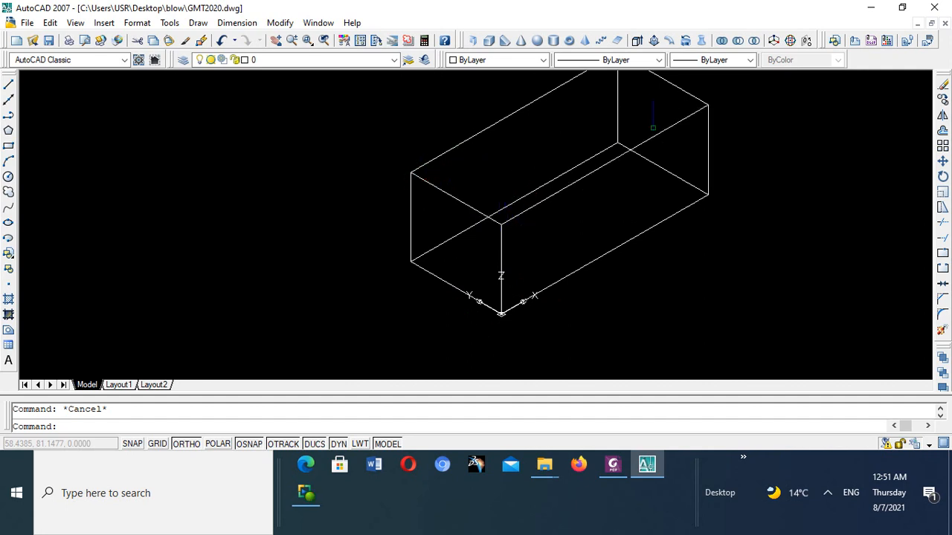
pyautogui.scroll(-3, 535, 133)
pyautogui.scroll(2, 533, 136)
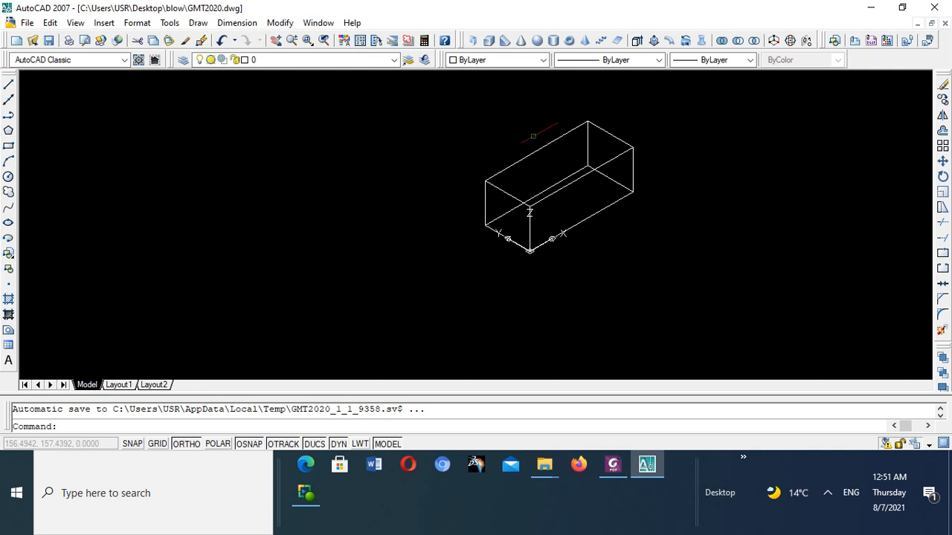
pyautogui.scroll(3, 533, 136)
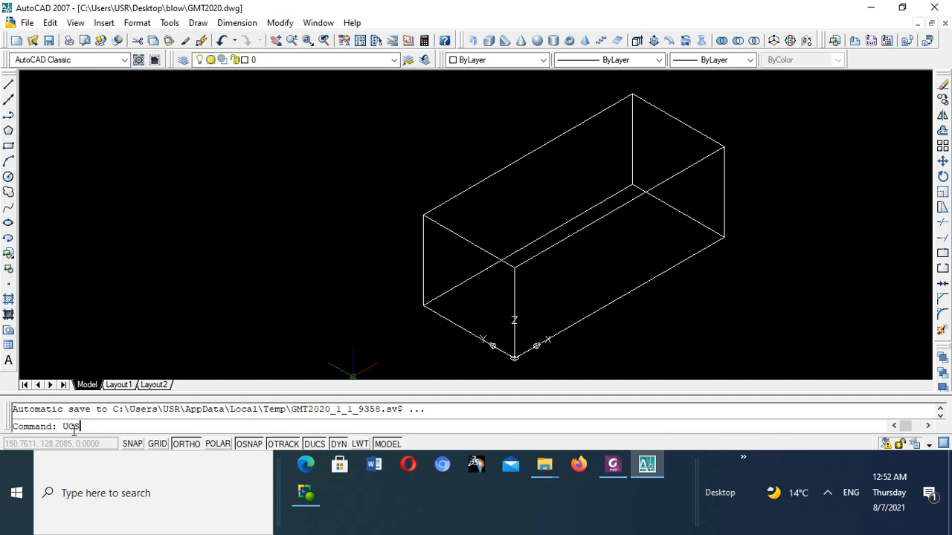
pyautogui.press('Return')
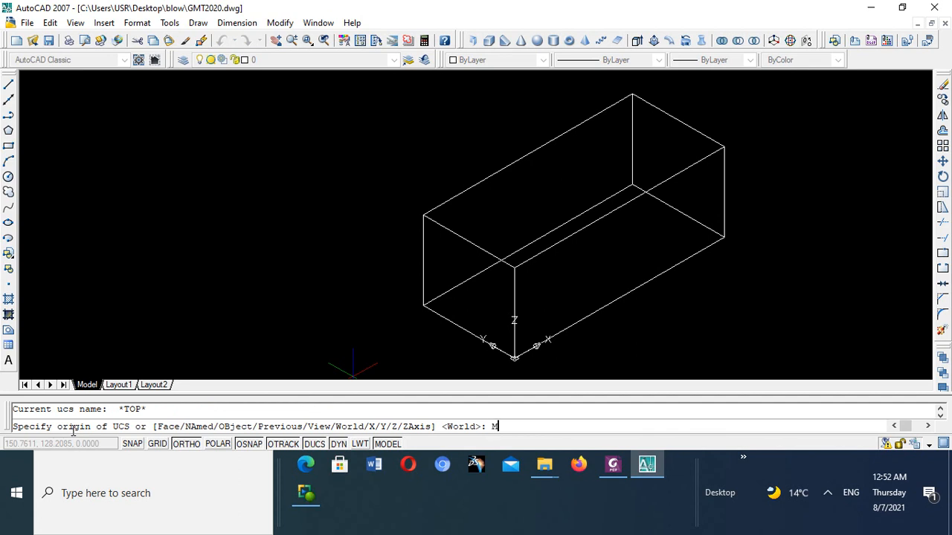
pyautogui.write('M')
pyautogui.press('Return')
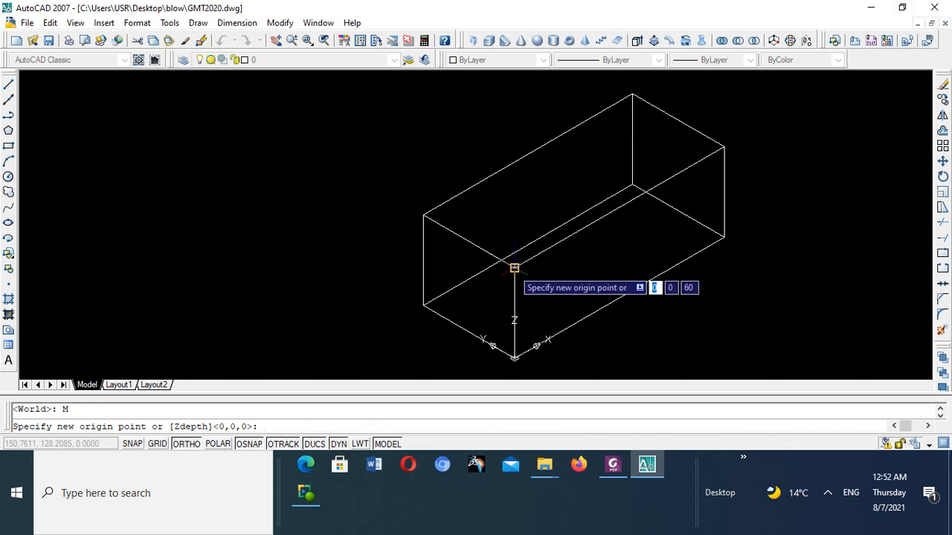
pyautogui.click(514, 265)
# - Examine the relocated UCS, switch to the ME105 Lecture 7 illustration in Foxit PhantomPDF to check the first hole's position and size, and return to AutoCAD
pyautogui.scroll(4, 548, 237)
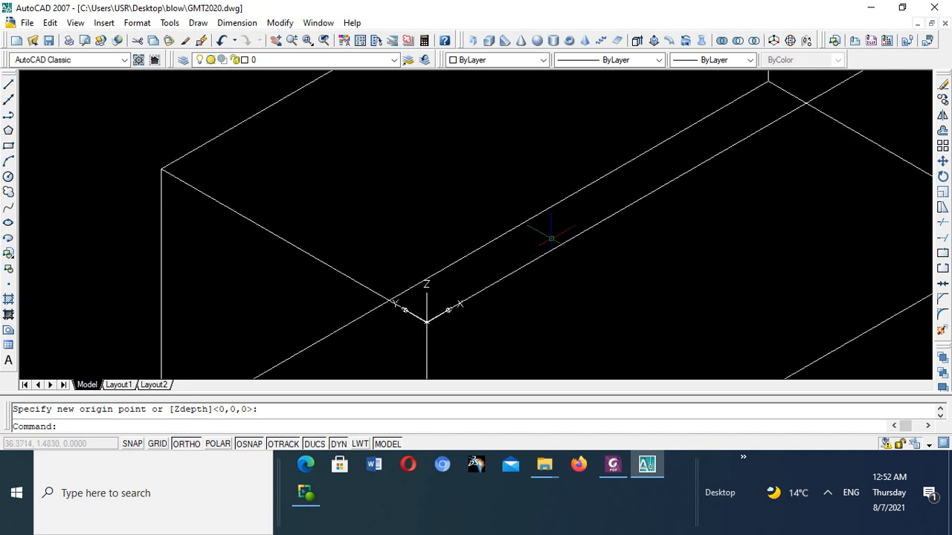
pyautogui.scroll(-6, 547, 236)
pyautogui.scroll(-4, 508, 256)
pyautogui.scroll(3, 509, 255)
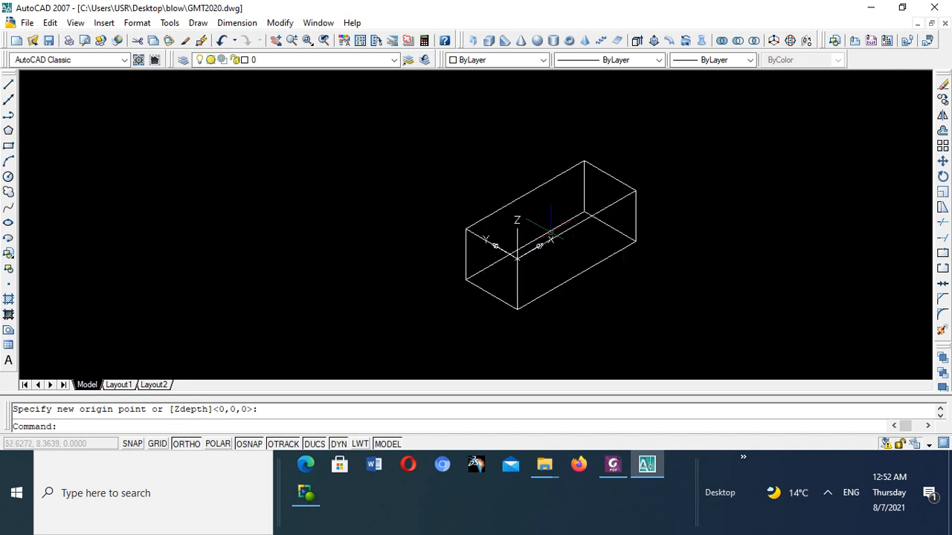
pyautogui.scroll(4, 551, 230)
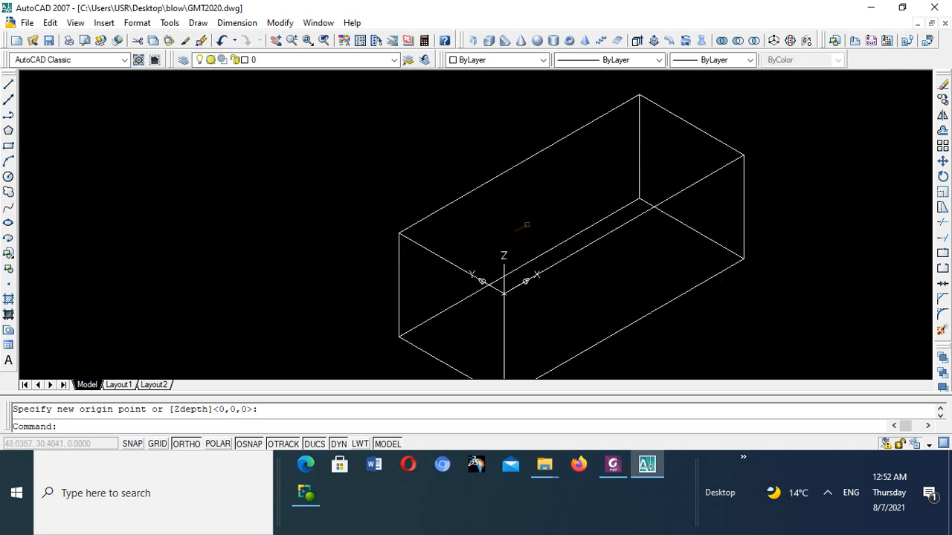
pyautogui.click(613, 468)
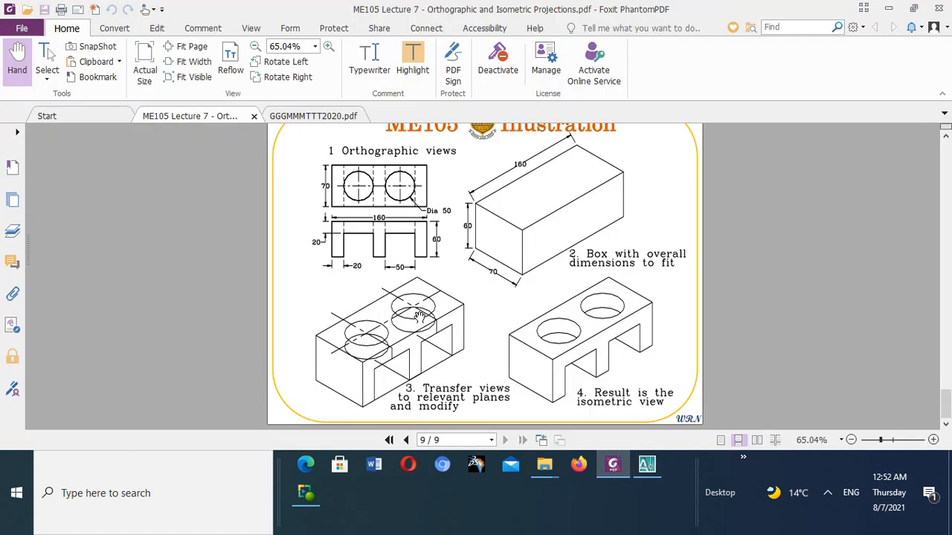
pyautogui.moveTo(647, 464)
pyautogui.click(646, 465)
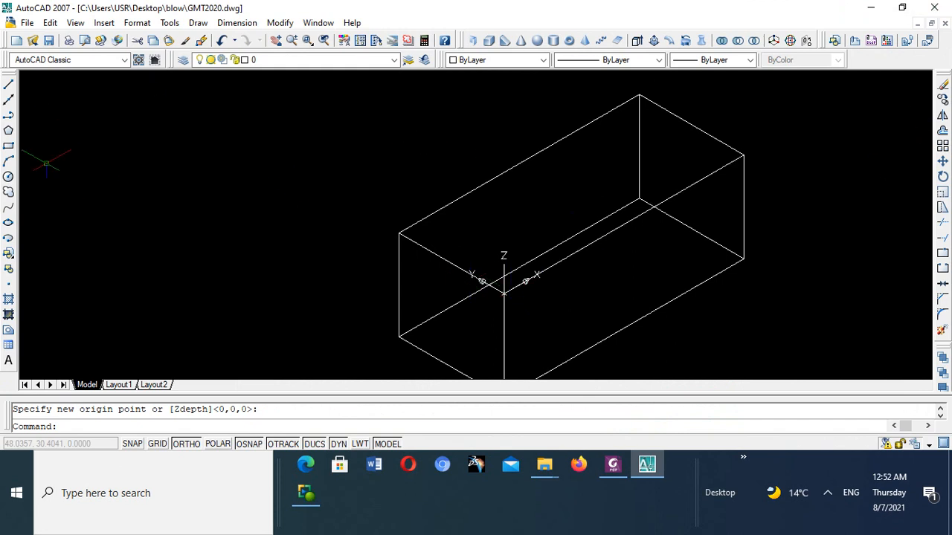
# - Draw a circle of radius 25 centred at 45,35 on the box's top face
pyautogui.click(9, 177)
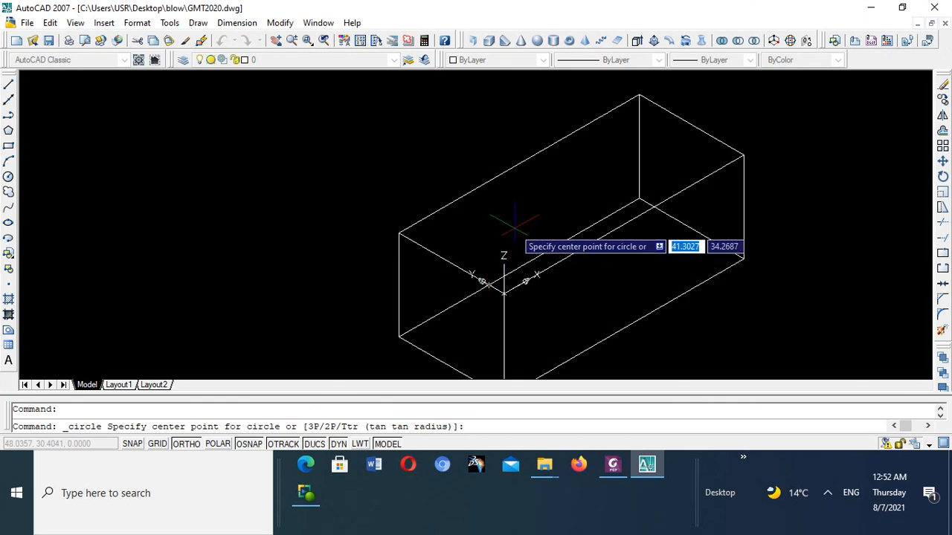
pyautogui.write('45')
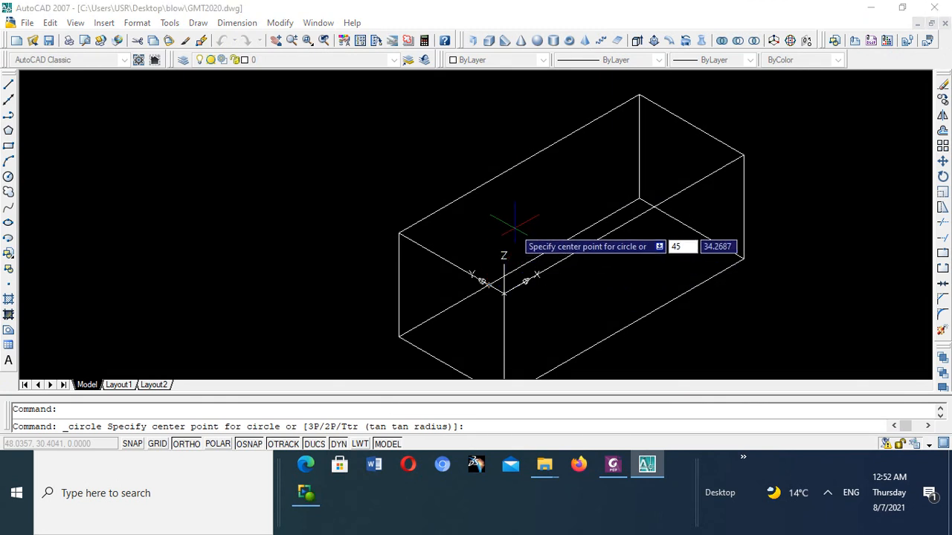
pyautogui.press('Tab')
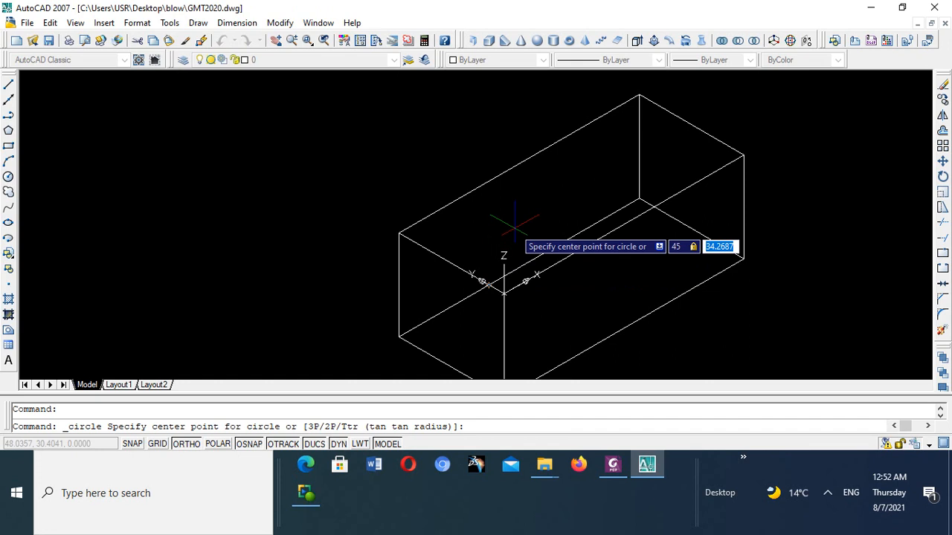
pyautogui.write('35')
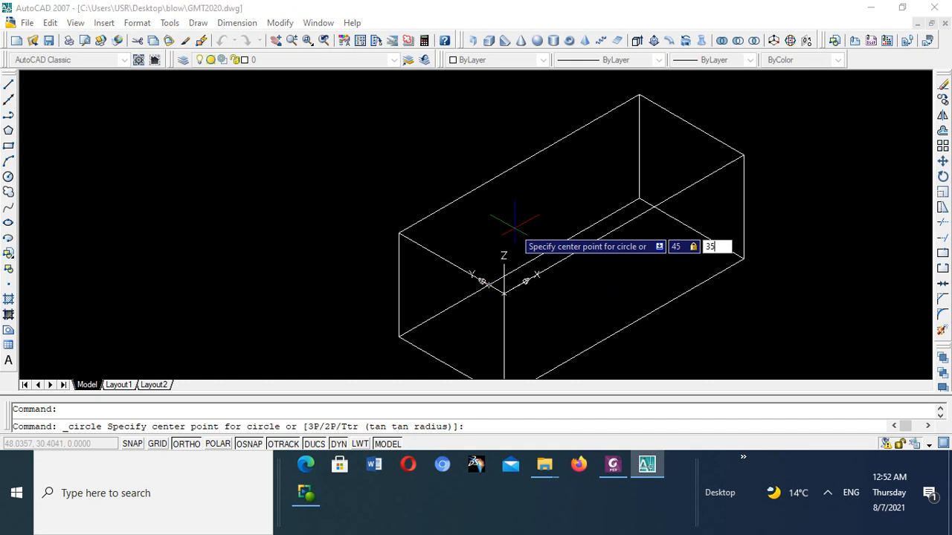
pyautogui.press('Return')
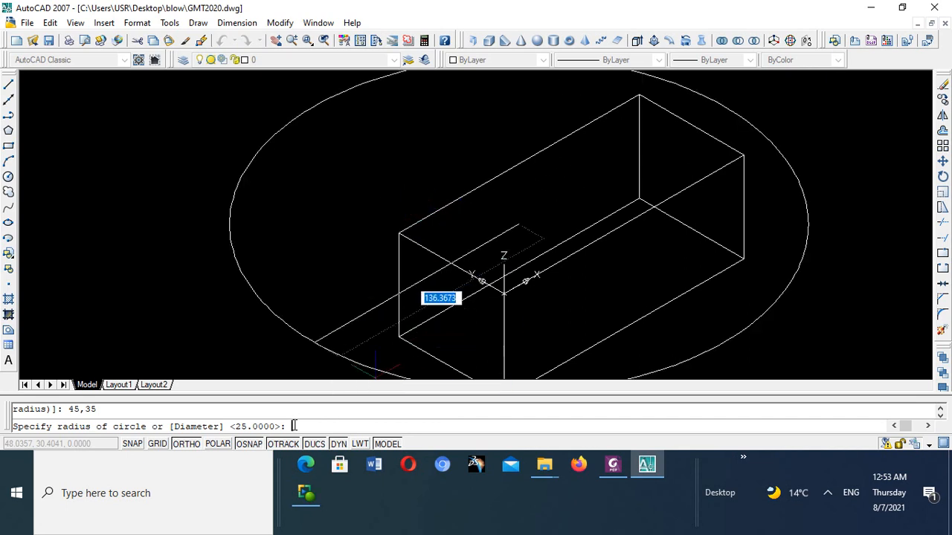
pyautogui.write('25')
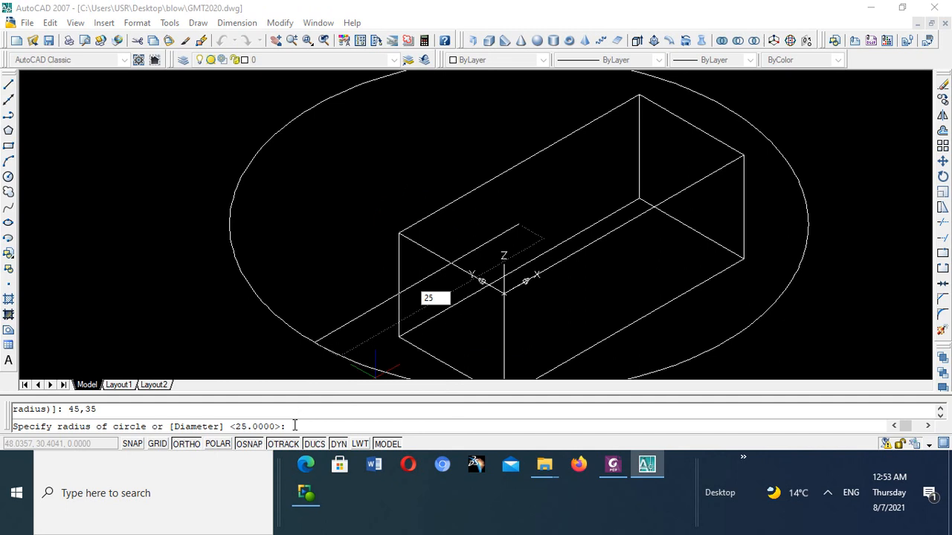
pyautogui.press('Return')
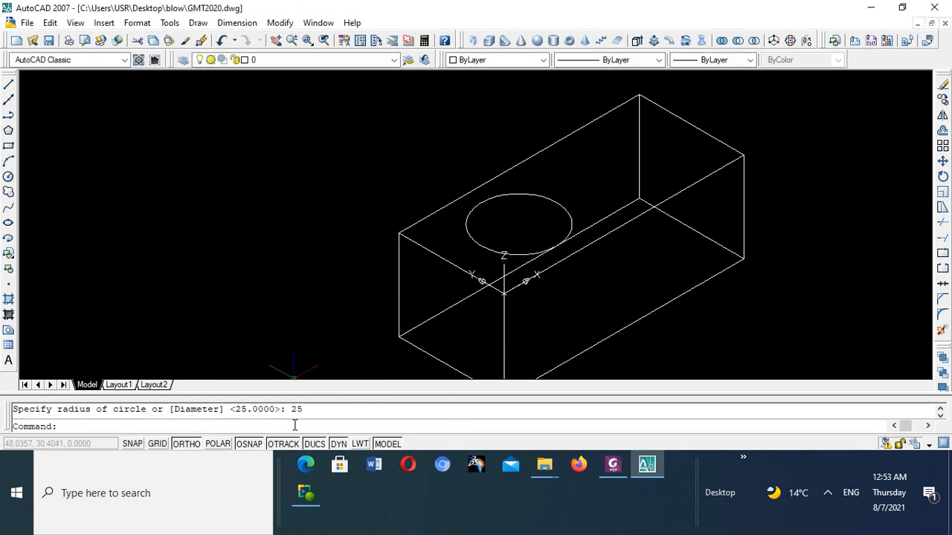
# - Examine the first circle, consult the orthographic views in Foxit PhantomPDF for the second hole's location, and return to AutoCAD
pyautogui.scroll(3, 563, 223)
pyautogui.scroll(-6, 567, 228)
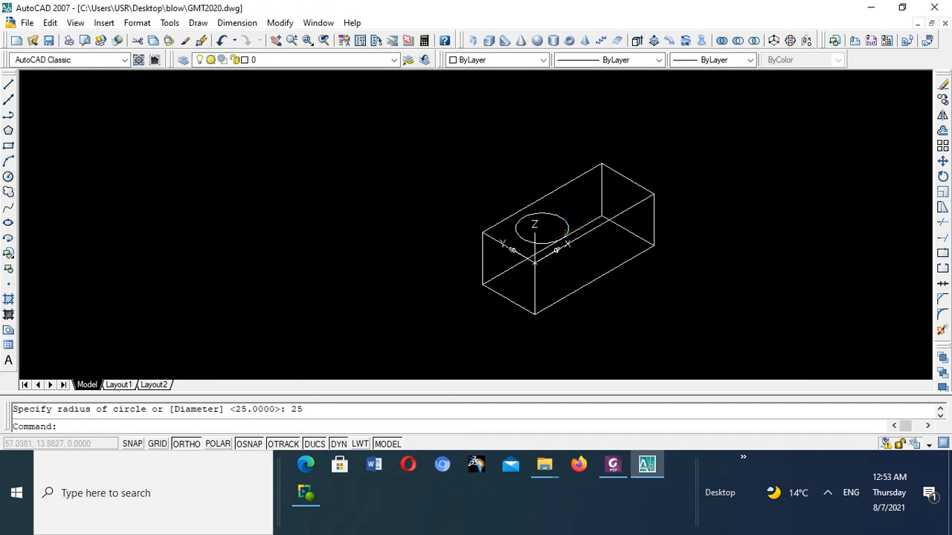
pyautogui.scroll(3, 565, 234)
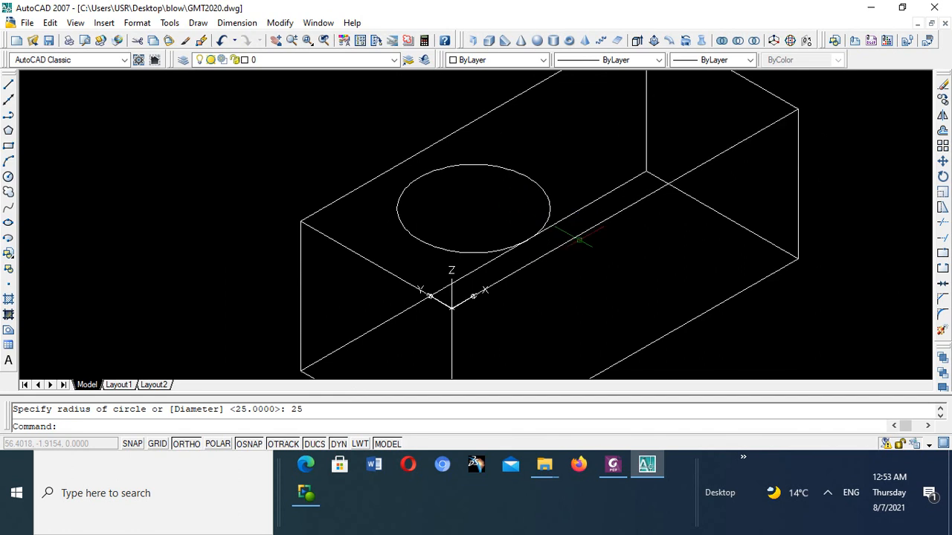
pyautogui.scroll(-5, 572, 238)
pyautogui.scroll(1, 578, 238)
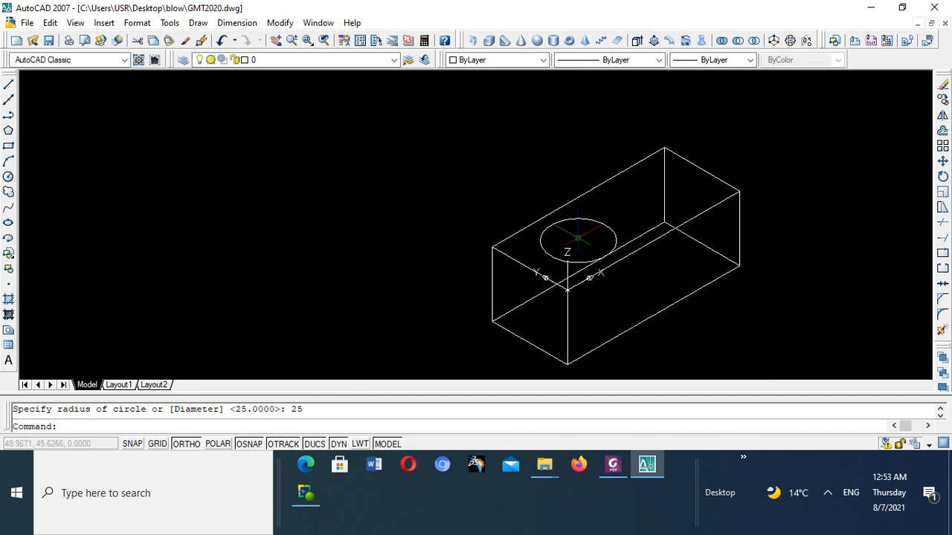
pyautogui.scroll(2, 577, 238)
pyautogui.click(611, 468)
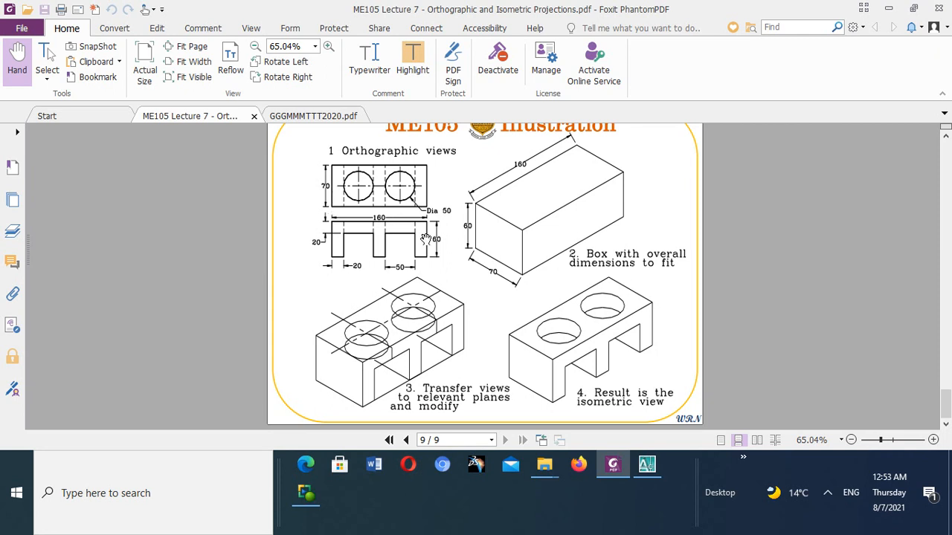
pyautogui.click(649, 473)
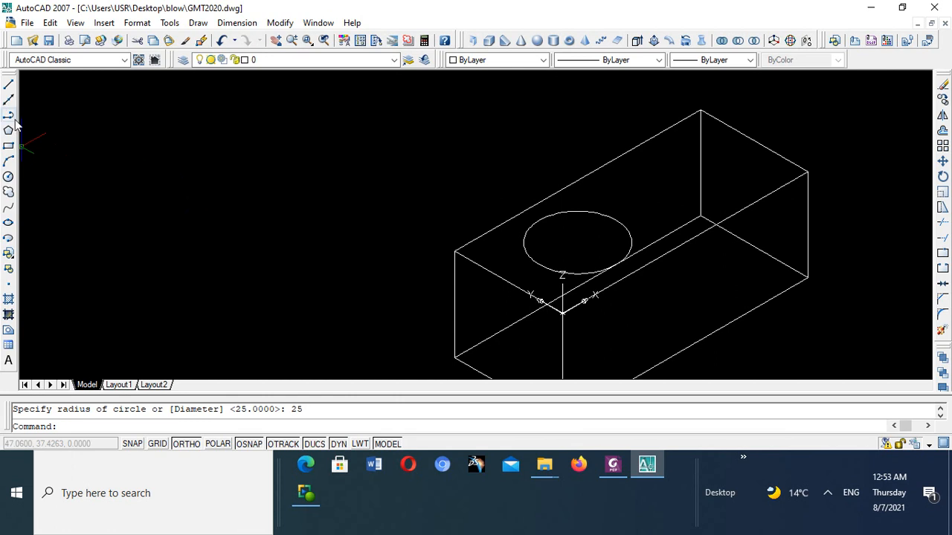
# - Draw a second circle of radius 25 centred at 115,35 on the box's top face
pyautogui.click(8, 176)
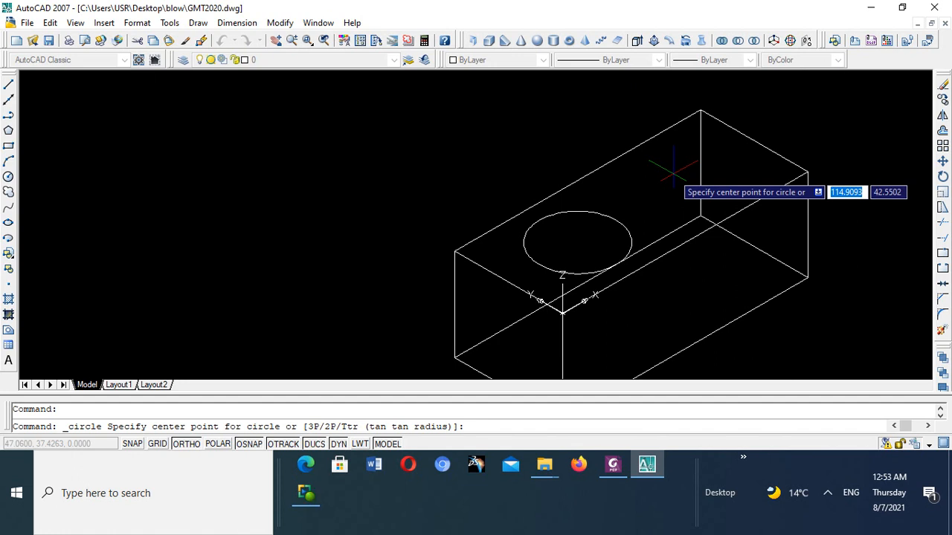
pyautogui.write('115')
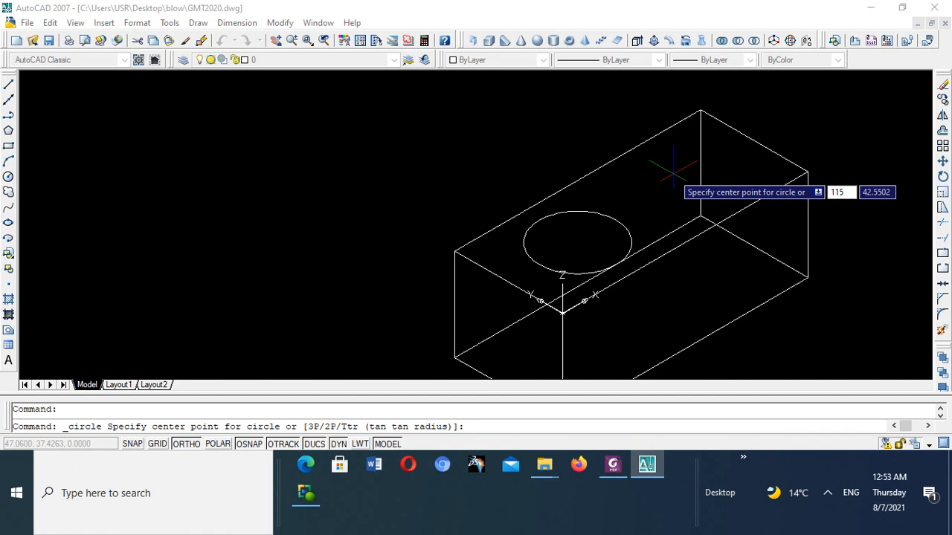
pyautogui.press('Tab')
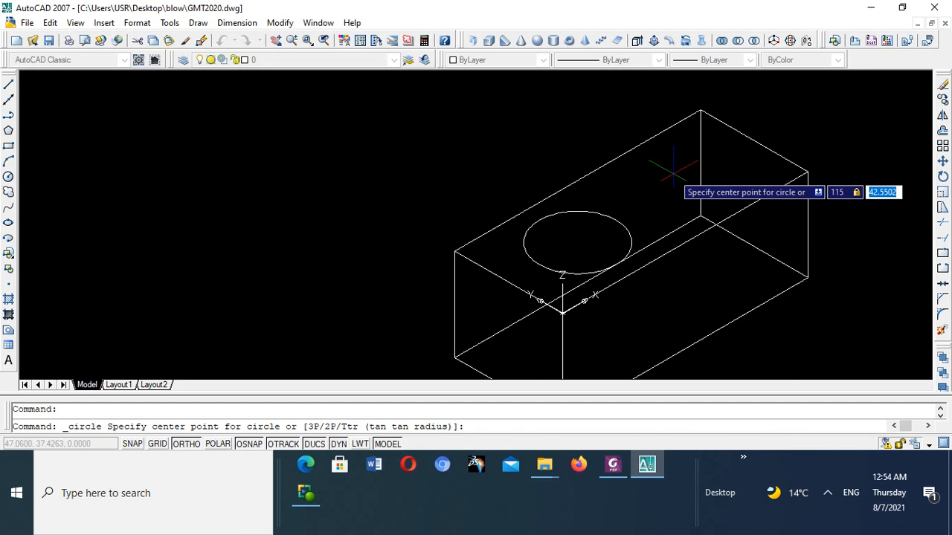
pyautogui.write('35')
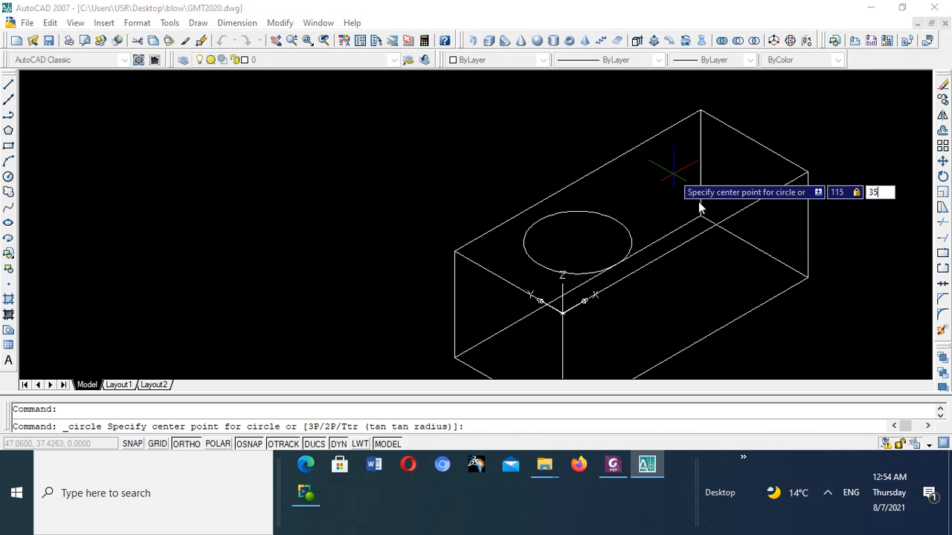
pyautogui.press('Return')
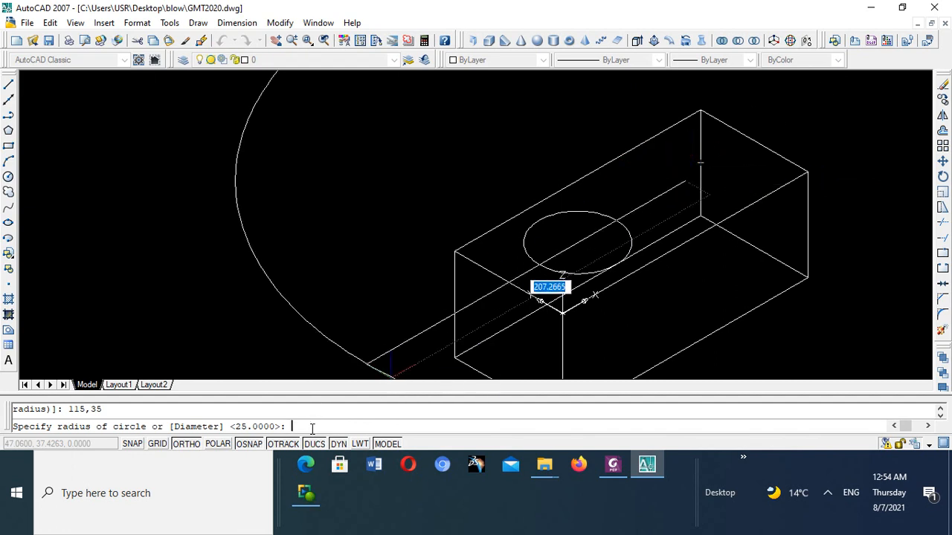
pyautogui.write('25')
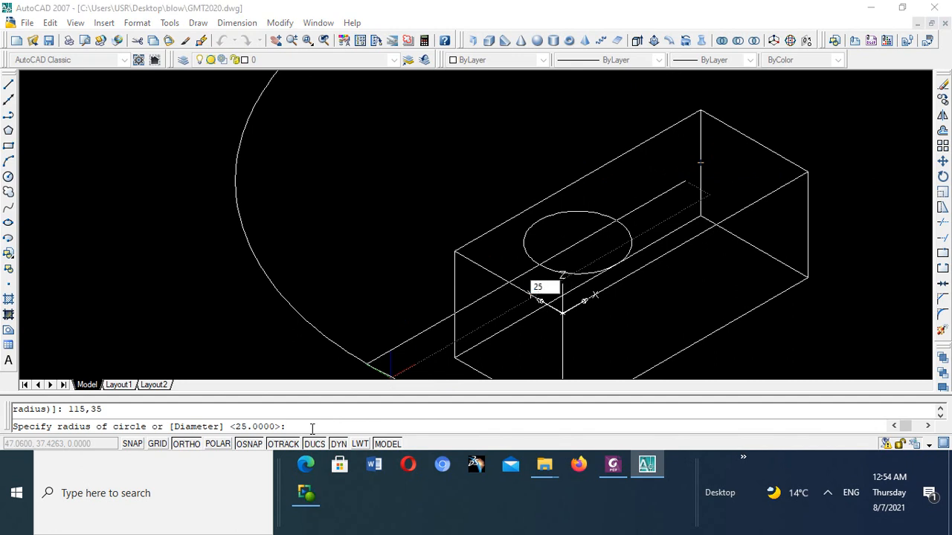
pyautogui.press('Return')
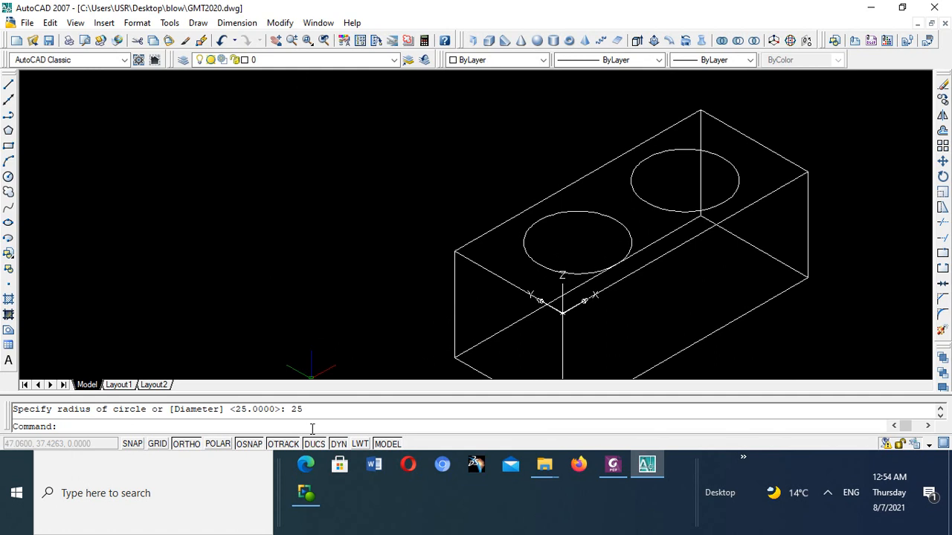
# - Examine both top-face circles, compare them with the hole construction in the Foxit PhantomPDF illustration, and return to AutoCAD
pyautogui.scroll(-2, 619, 97)
pyautogui.scroll(3, 637, 157)
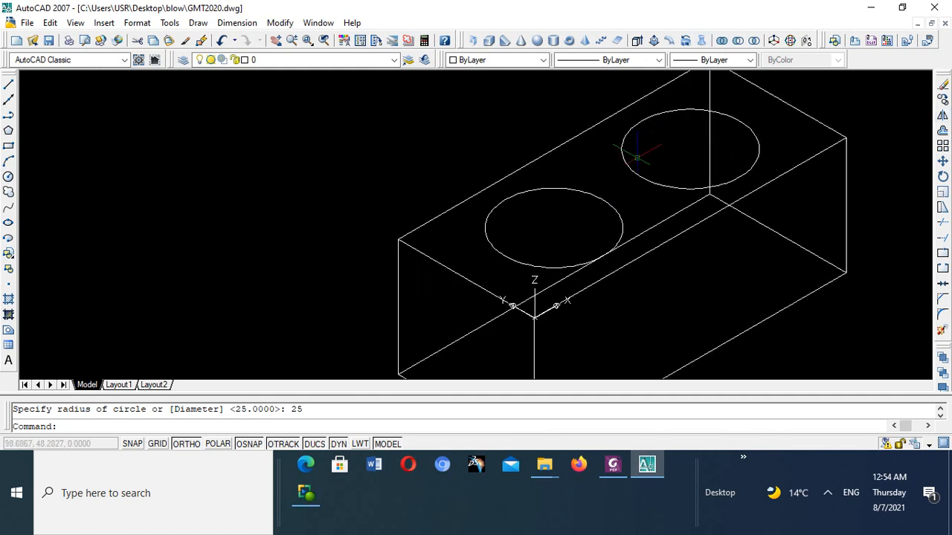
pyautogui.scroll(-3, 638, 158)
pyautogui.scroll(1, 640, 154)
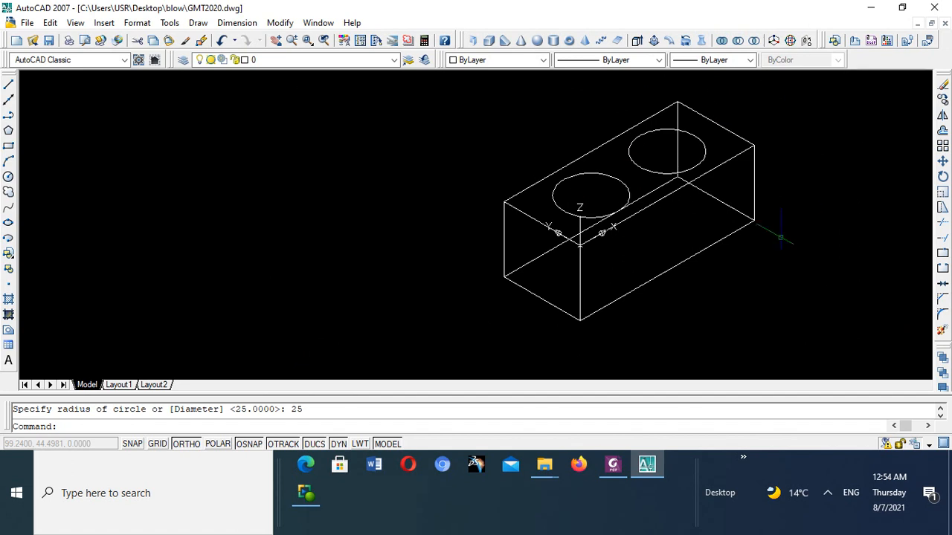
pyautogui.click(613, 468)
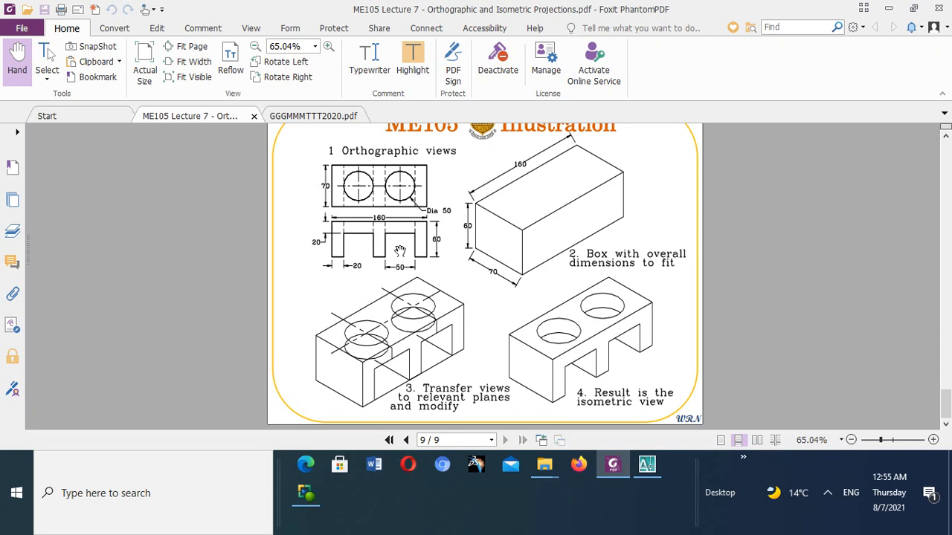
pyautogui.click(646, 465)
pyautogui.scroll(2, 632, 172)
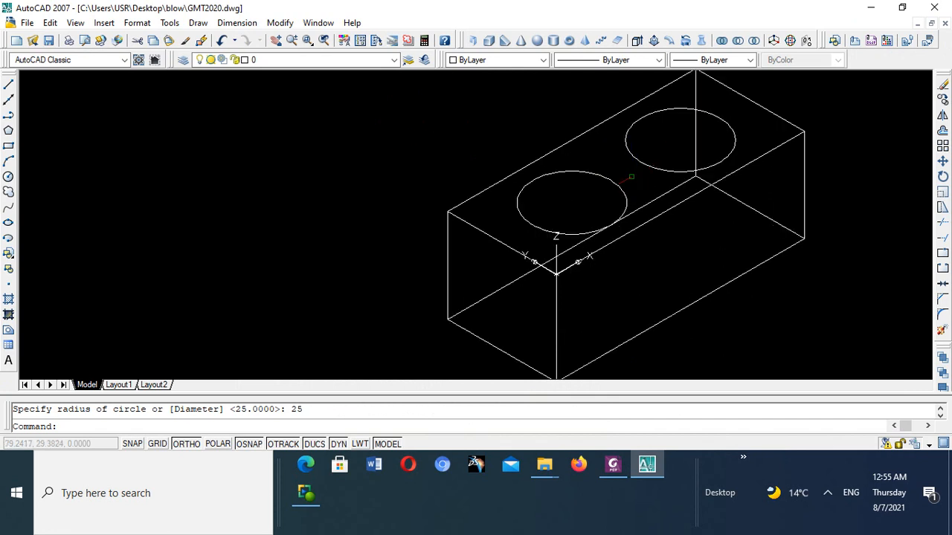
pyautogui.scroll(-3, 557, 160)
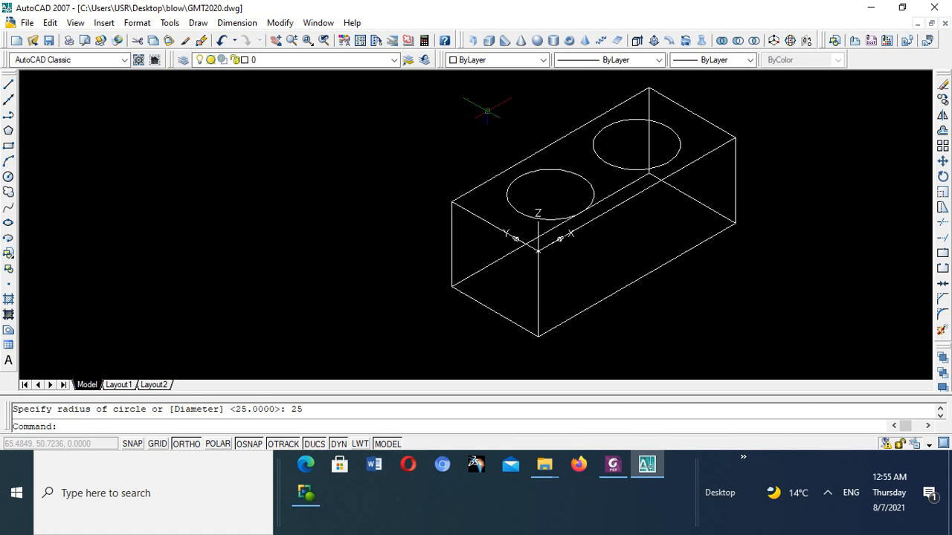
# - Try to copy both top-face circles from the centre of the circle at 45,35, entering 45,35,-20 as the second point
pyautogui.click(943, 99)
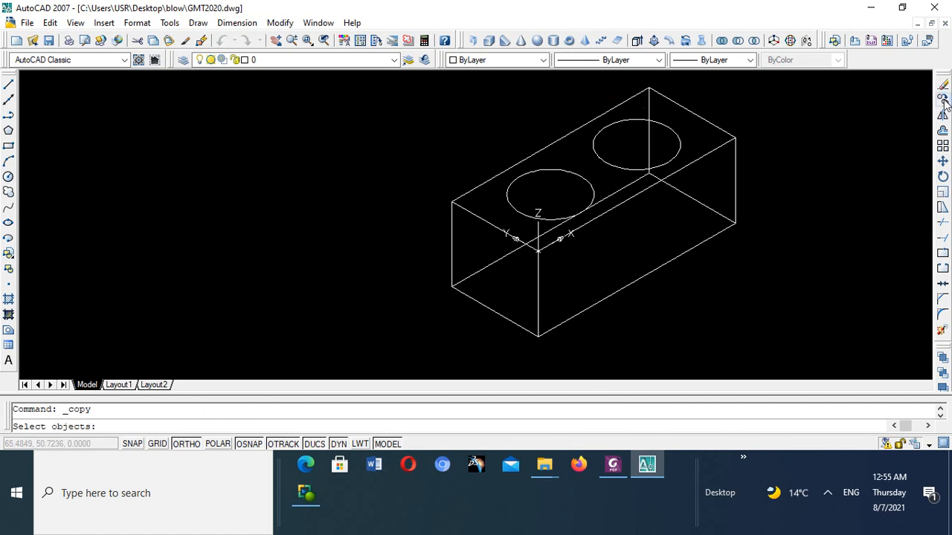
pyautogui.click(561, 170)
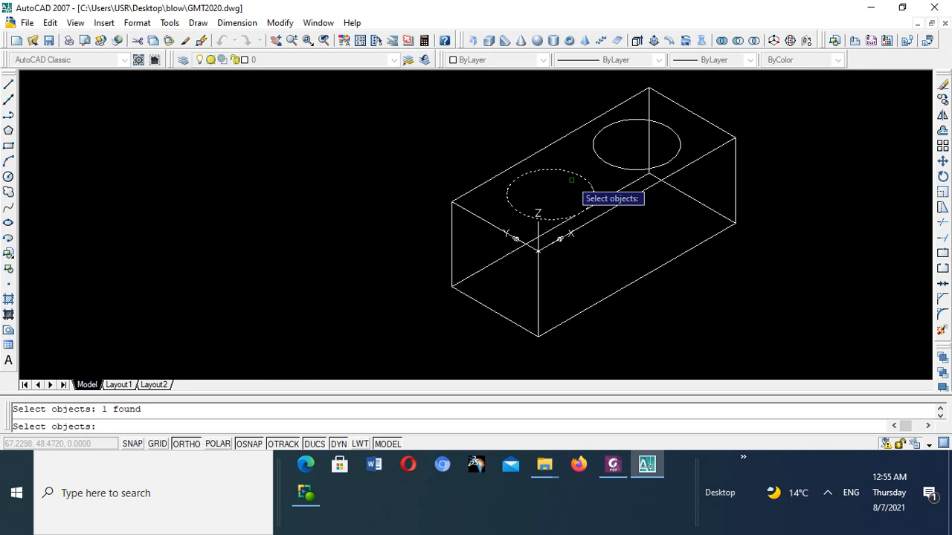
pyautogui.click(595, 144)
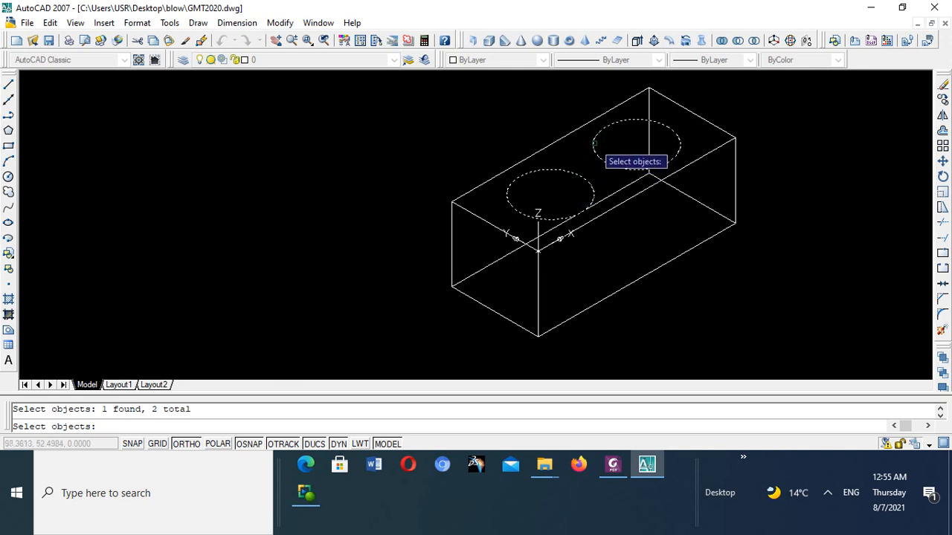
pyautogui.press('Return')
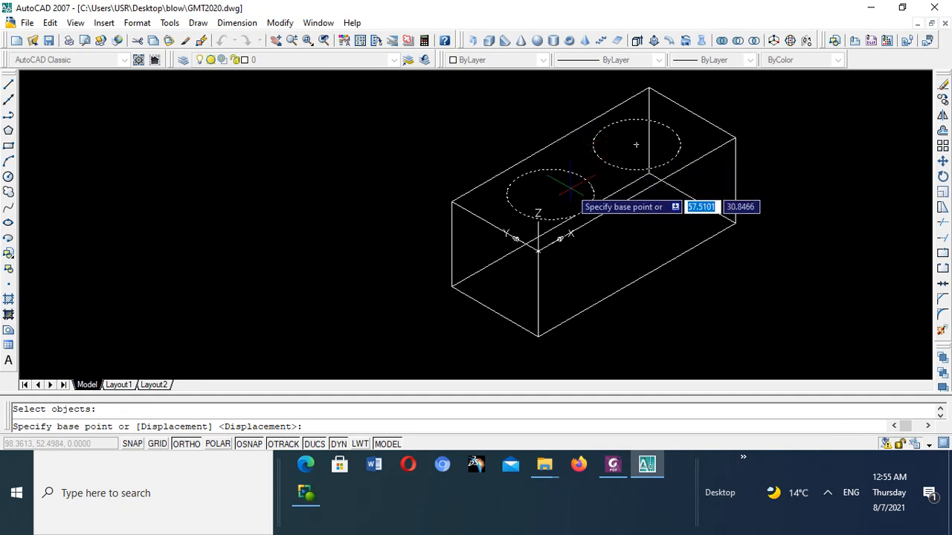
pyautogui.scroll(5, 556, 191)
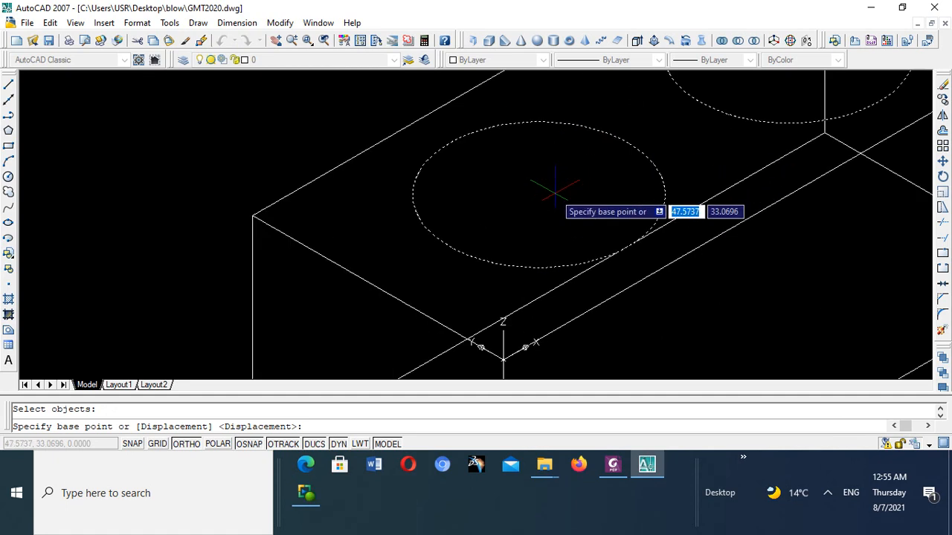
pyautogui.scroll(-6, 535, 198)
pyautogui.scroll(4, 524, 202)
pyautogui.scroll(-4, 513, 192)
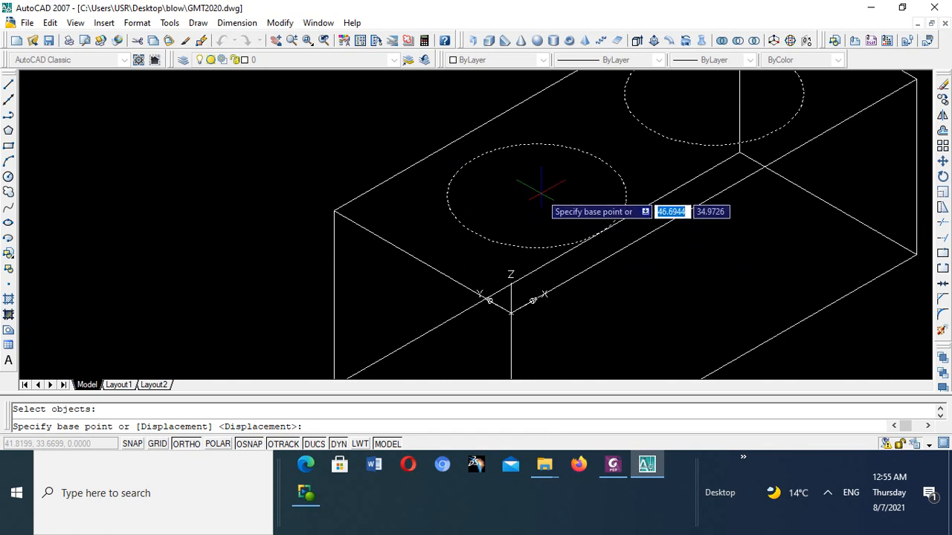
pyautogui.scroll(3, 524, 192)
pyautogui.scroll(-2, 536, 192)
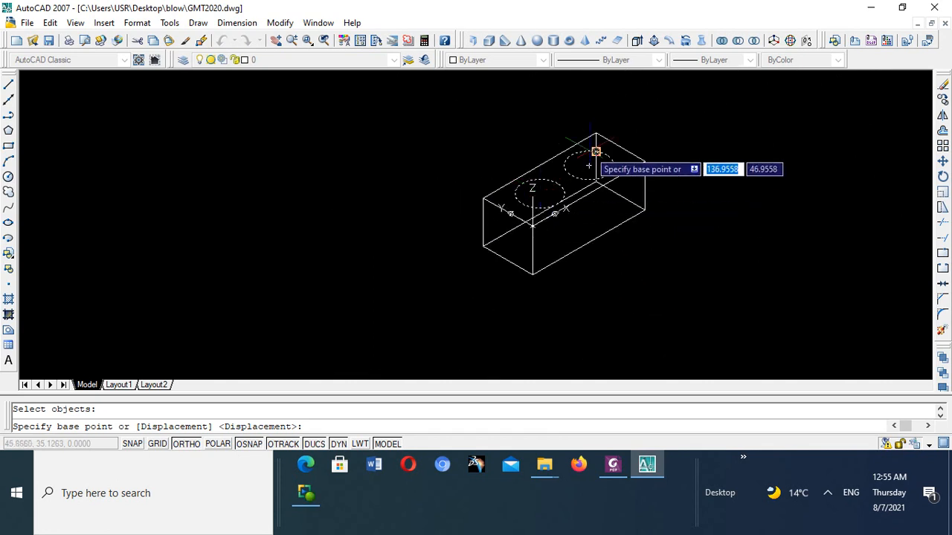
pyautogui.scroll(5, 537, 192)
pyautogui.scroll(2, 539, 192)
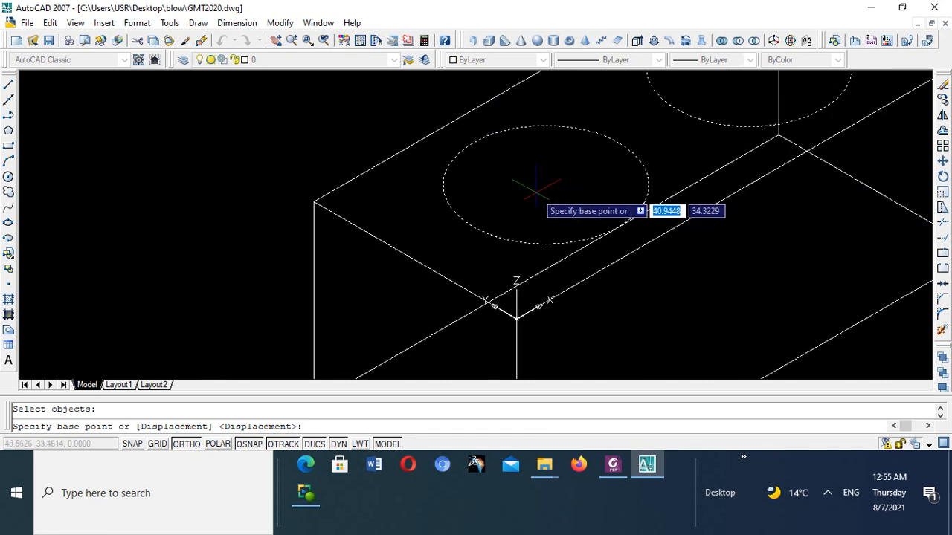
pyautogui.scroll(-5, 539, 192)
pyautogui.scroll(7, 541, 191)
pyautogui.scroll(-4, 539, 191)
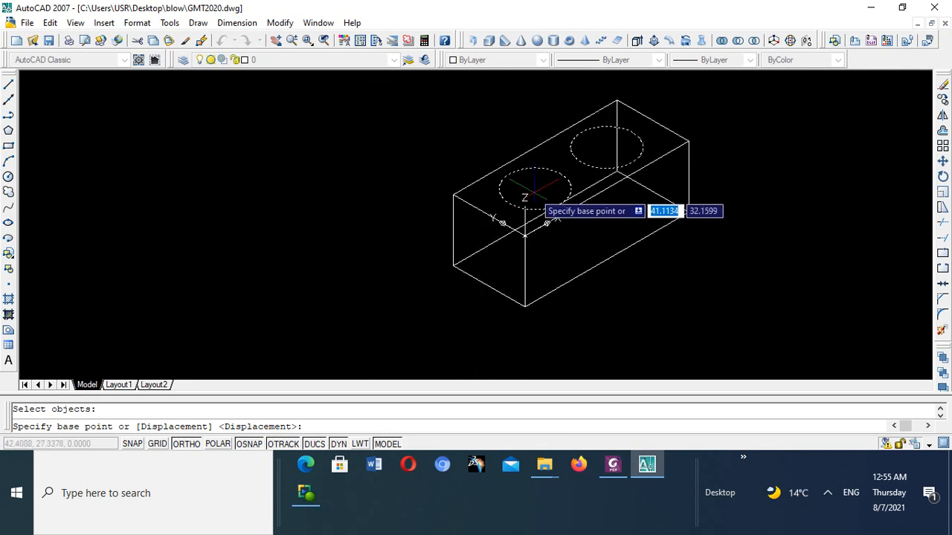
pyautogui.scroll(4, 538, 193)
pyautogui.scroll(-5, 637, 142)
pyautogui.scroll(5, 661, 122)
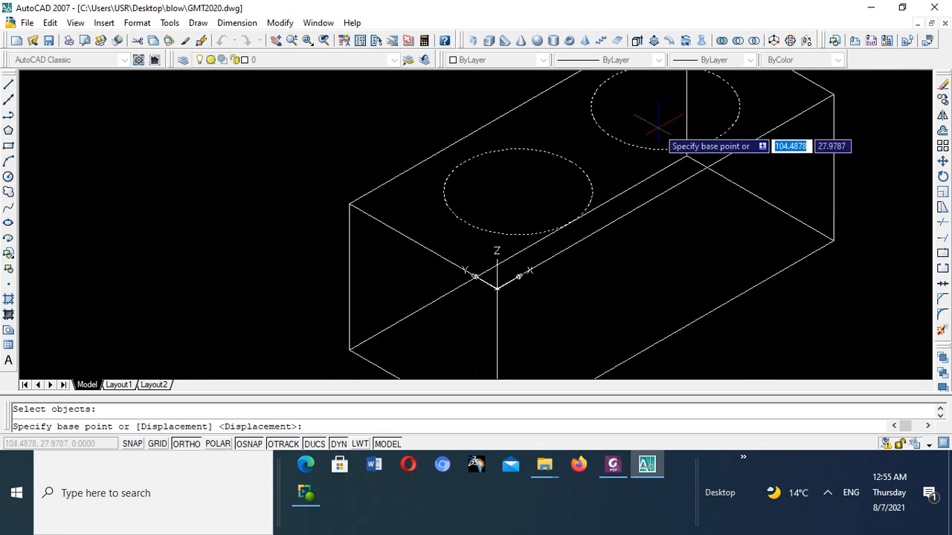
pyautogui.scroll(-2, 669, 103)
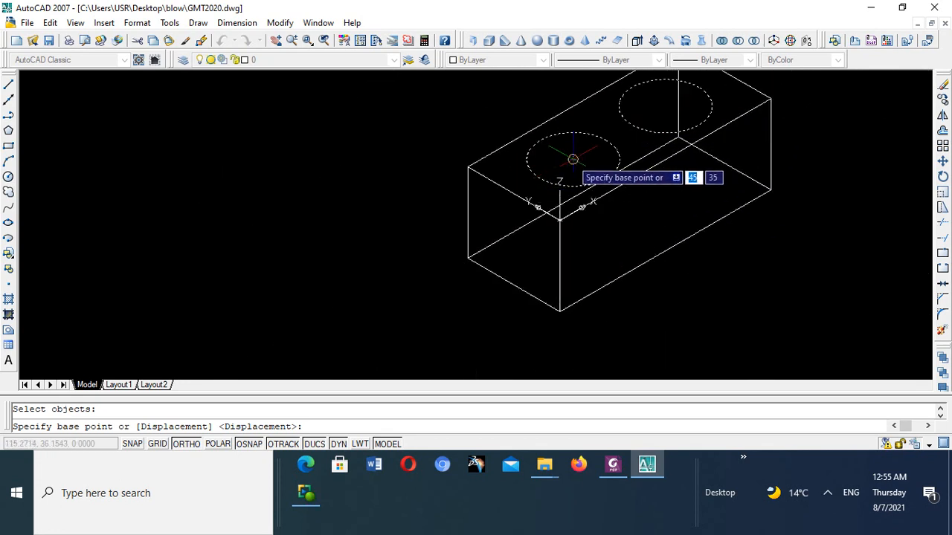
pyautogui.press('Return')
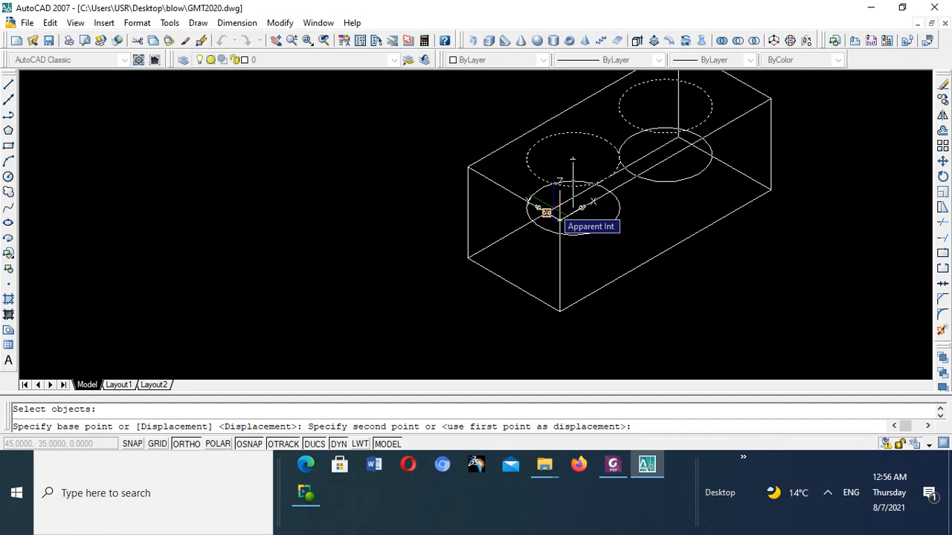
pyautogui.write('45')
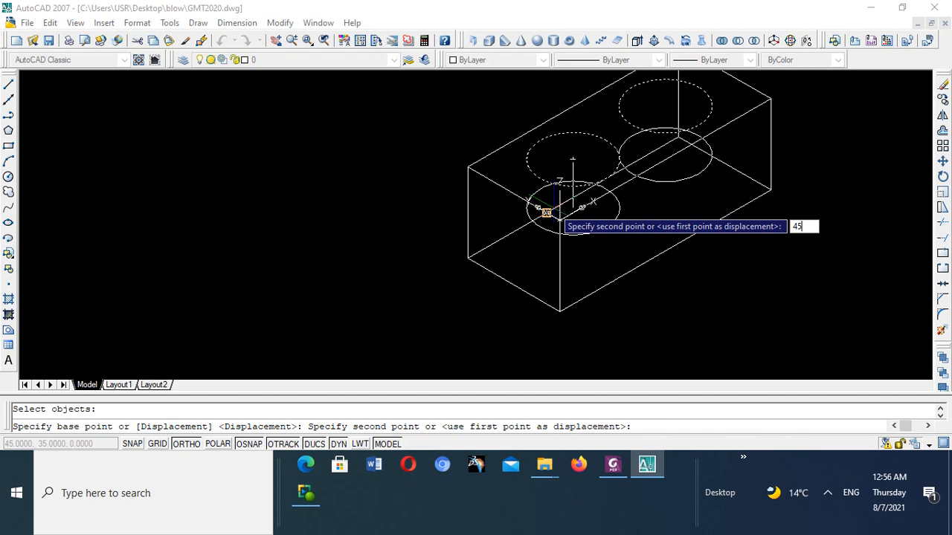
pyautogui.write(',')
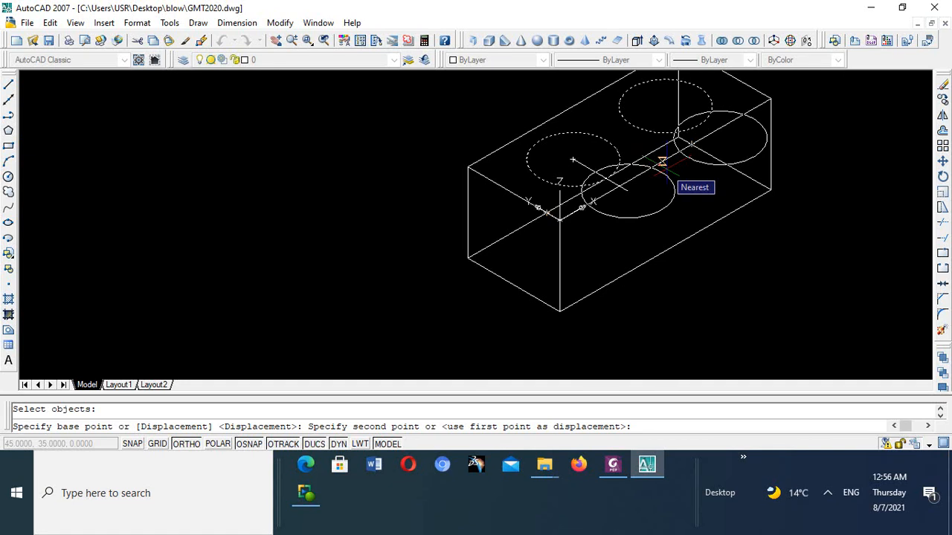
pyautogui.write('45,35,')
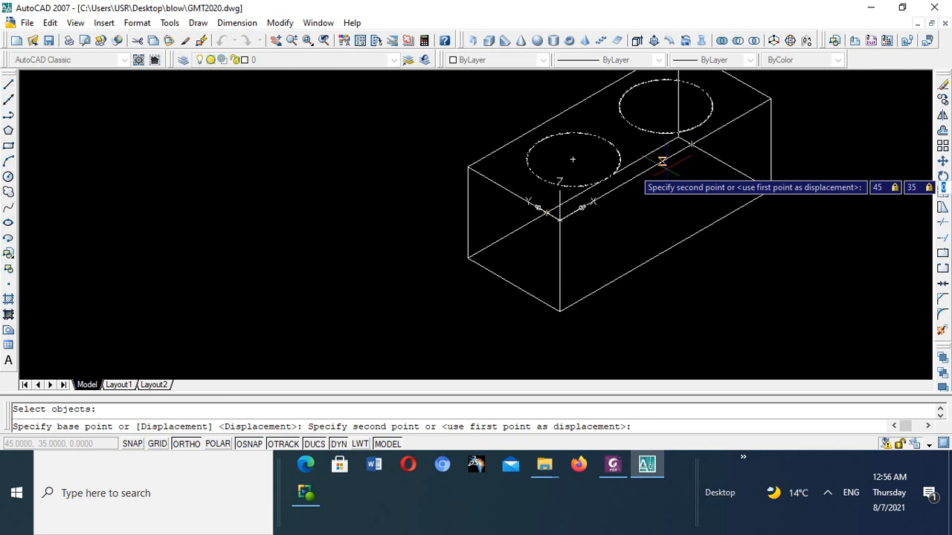
pyautogui.write('-20')
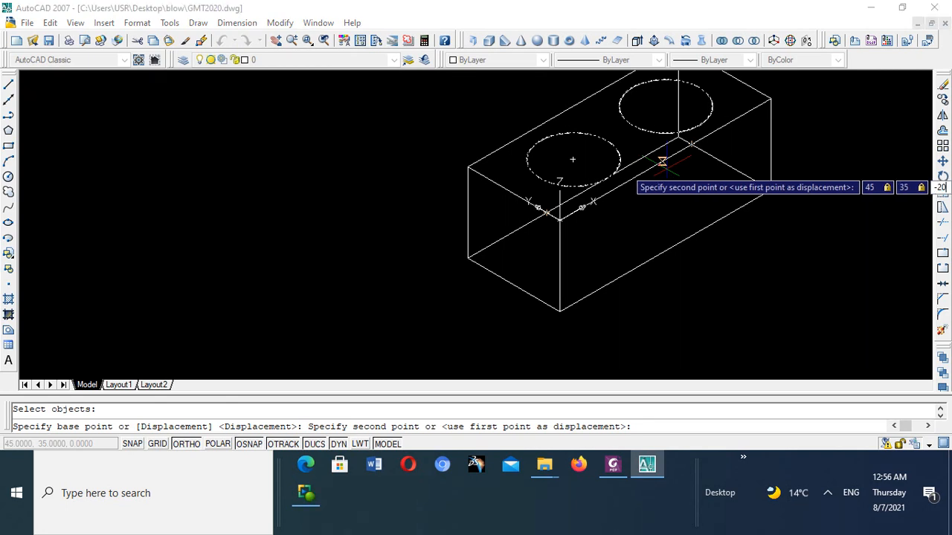
pyautogui.press('Return')
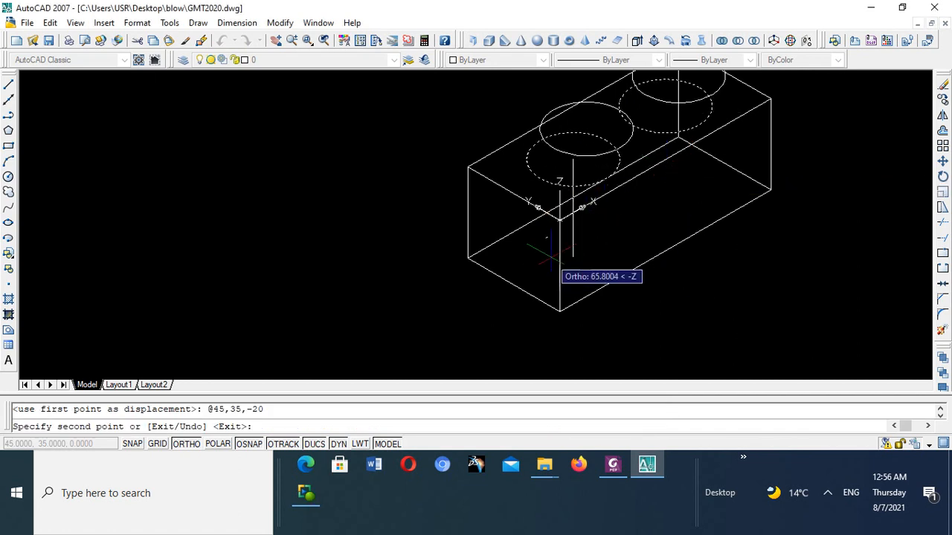
pyautogui.scroll(-6, 576, 232)
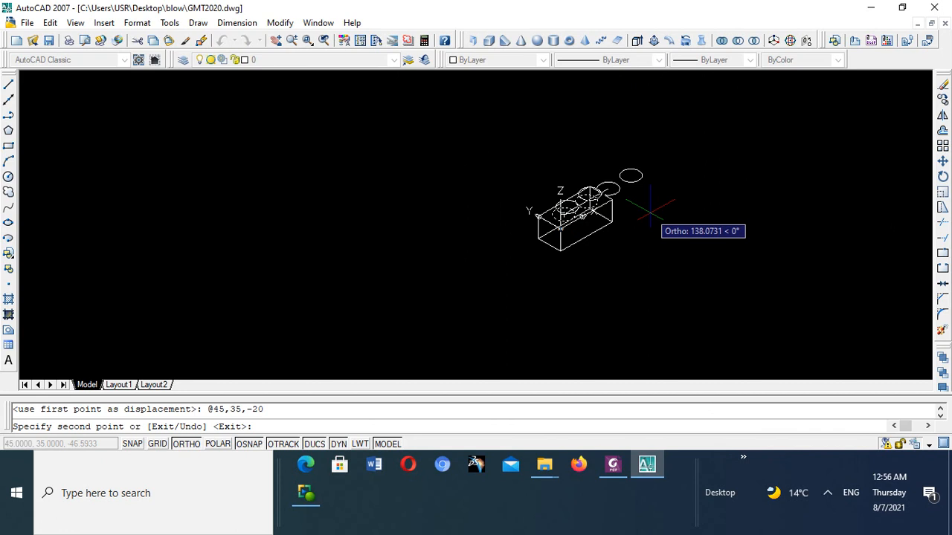
pyautogui.press('Escape')
# - Examine where the copied circles lie relative to the original circles and the box's top face
pyautogui.scroll(6, 591, 198)
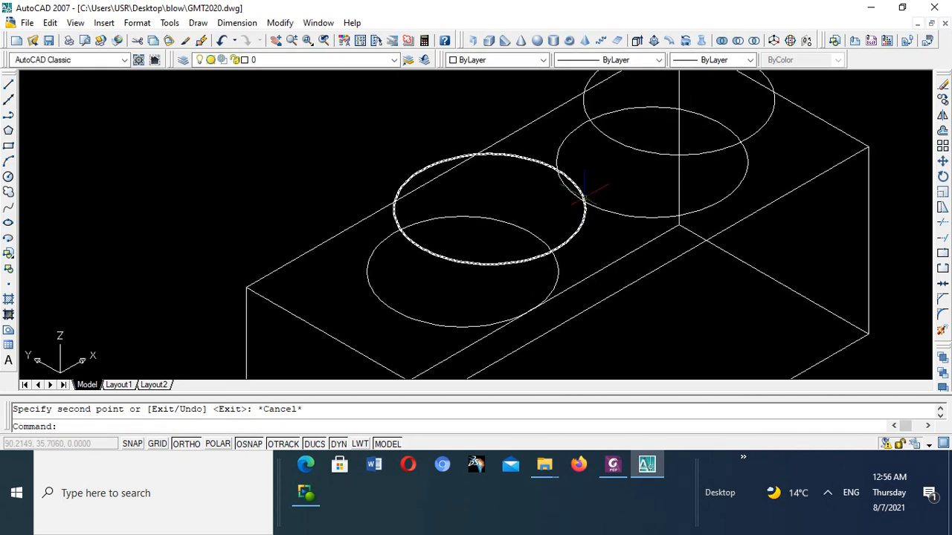
pyautogui.scroll(-5, 584, 192)
pyautogui.scroll(8, 612, 149)
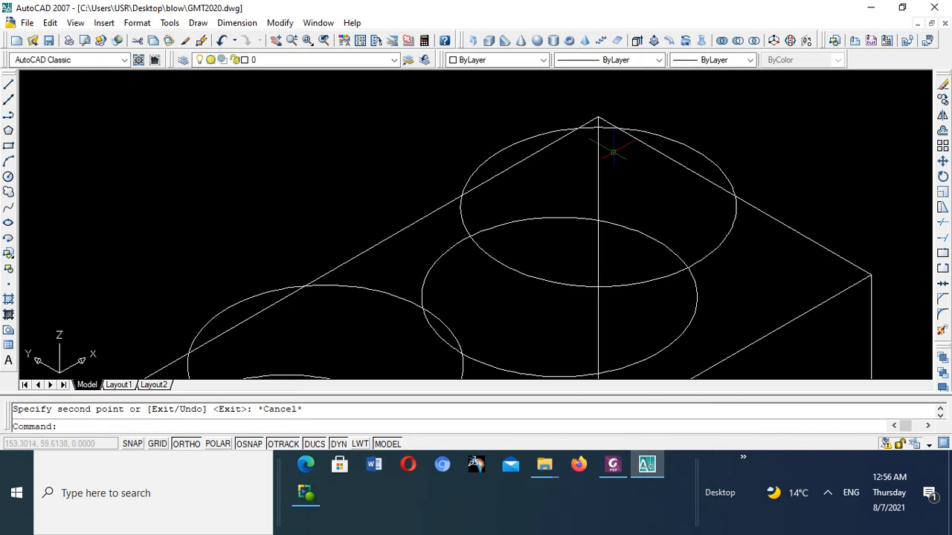
pyautogui.scroll(-7, 612, 152)
pyautogui.scroll(-3, 556, 159)
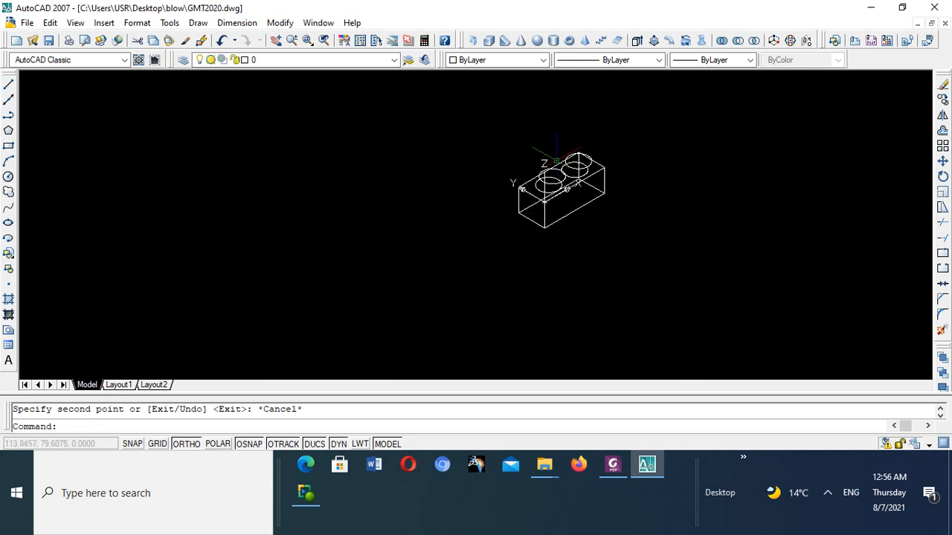
pyautogui.scroll(5, 557, 159)
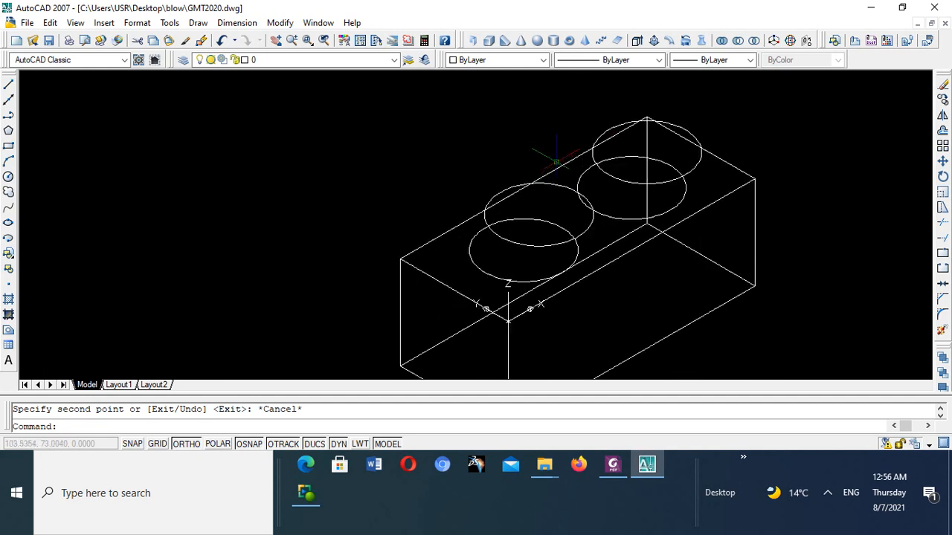
pyautogui.scroll(-5, 557, 161)
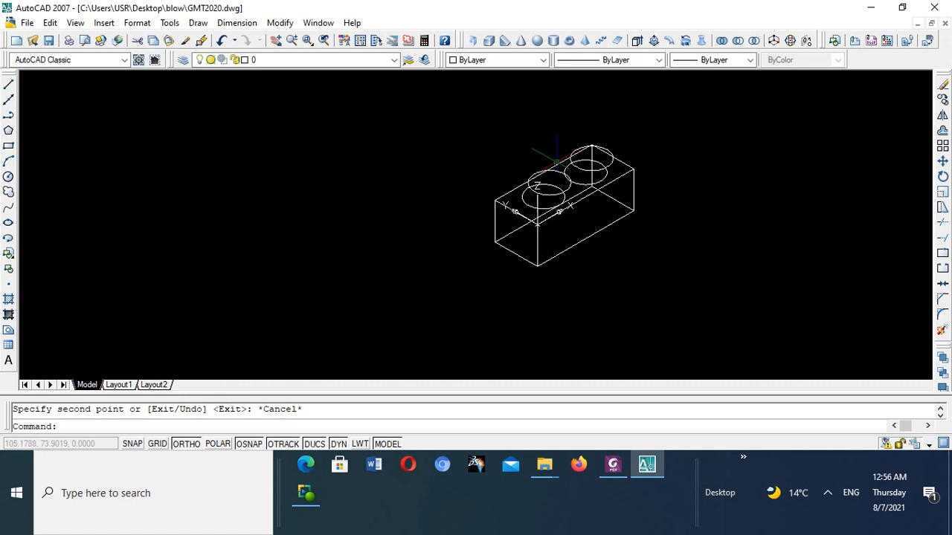
pyautogui.scroll(6, 583, 142)
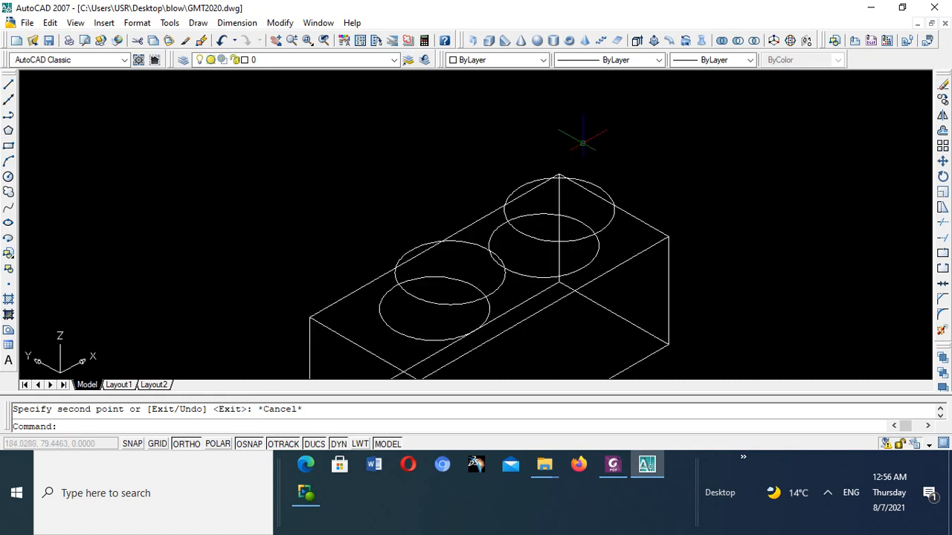
pyautogui.scroll(-4, 583, 142)
pyautogui.scroll(7, 583, 142)
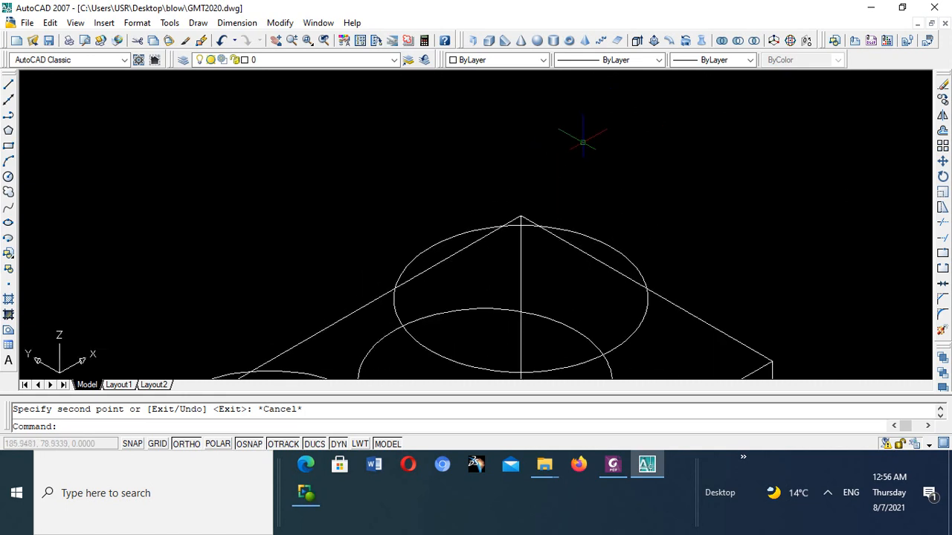
pyautogui.scroll(-7, 583, 142)
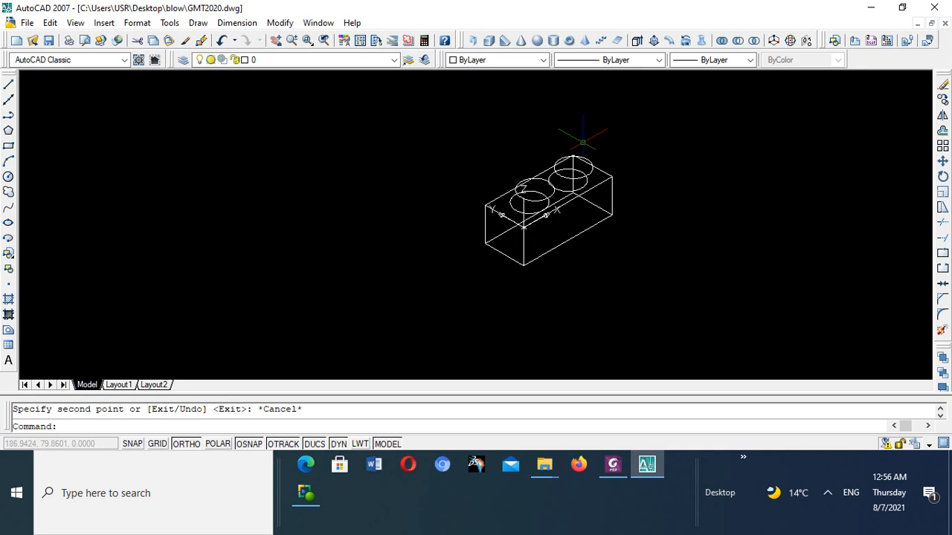
pyautogui.scroll(4, 583, 142)
pyautogui.scroll(-5, 468, 230)
pyautogui.scroll(5, 469, 231)
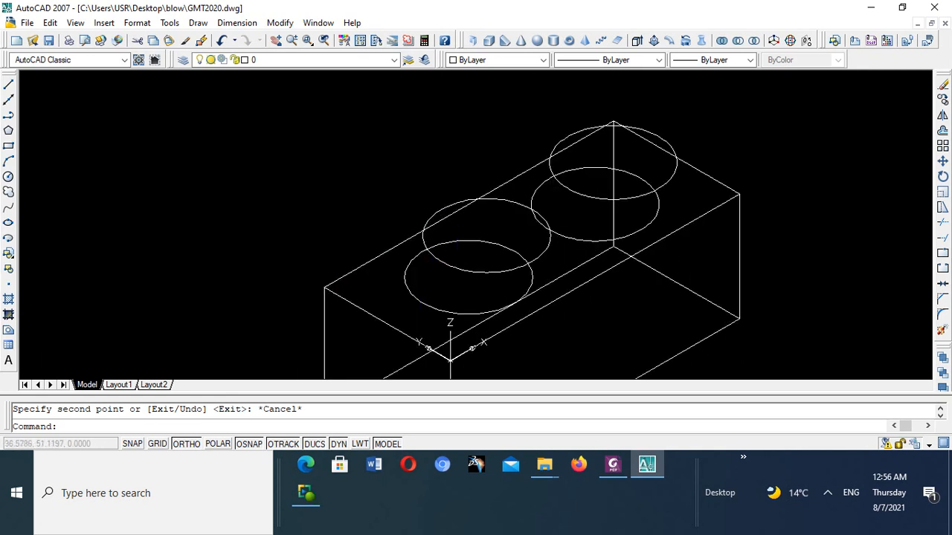
pyautogui.scroll(-4, 508, 220)
pyautogui.scroll(-5, 508, 220)
pyautogui.scroll(6, 508, 220)
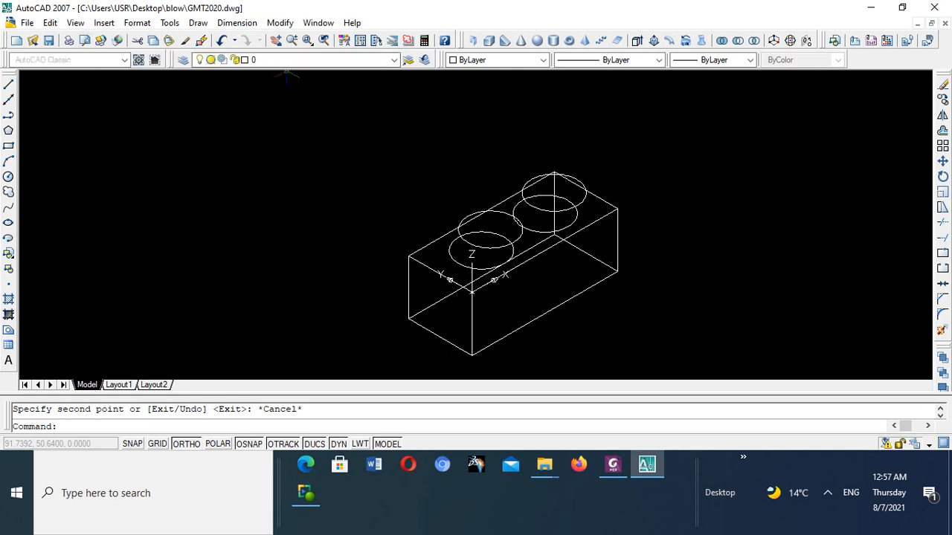
# - Undo the copy of the two top-face circles
pyautogui.click(222, 41)
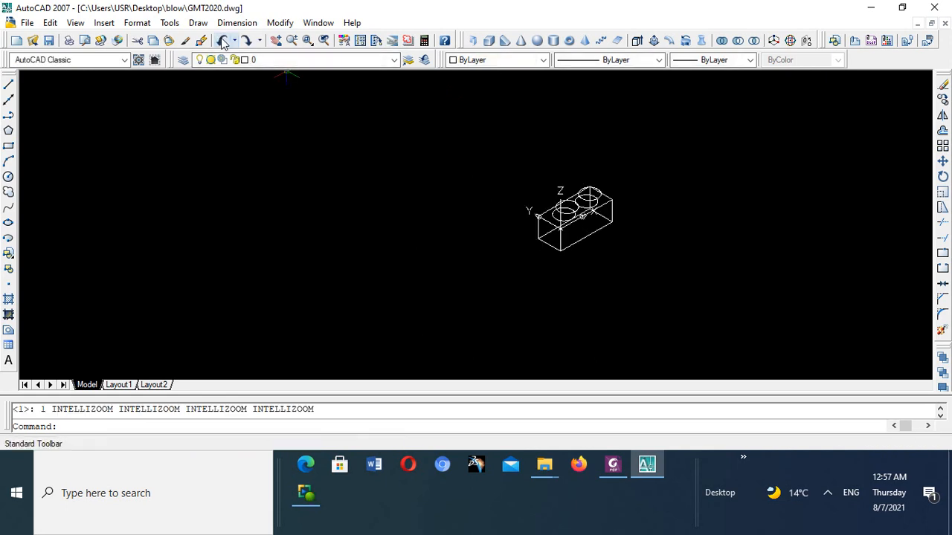
pyautogui.click(222, 41)
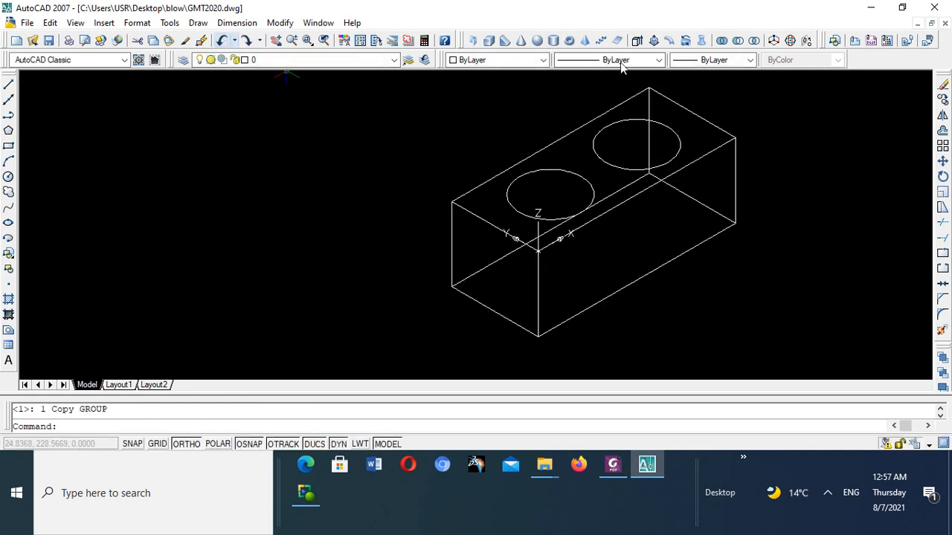
pyautogui.click(221, 41)
pyautogui.click(221, 41)
pyautogui.click(222, 41)
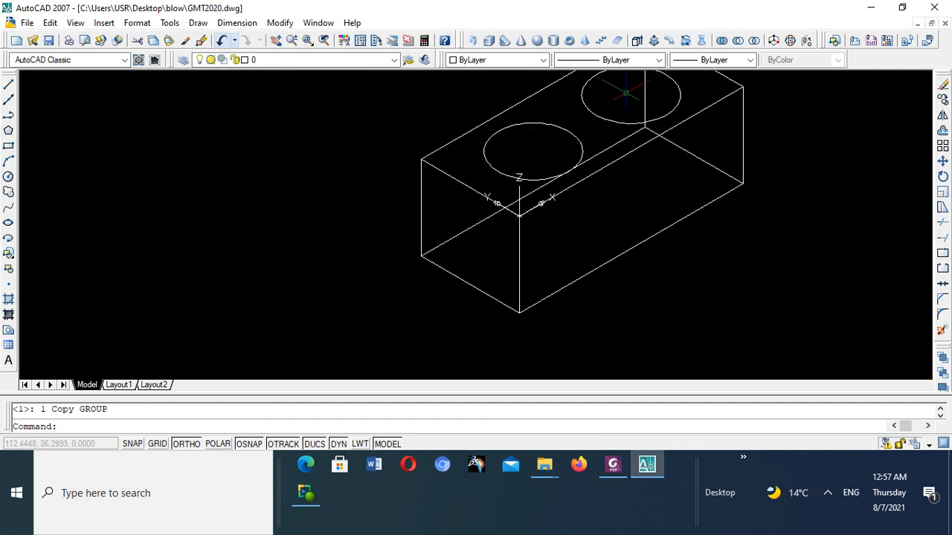
pyautogui.click(222, 41)
# - Try to copy the top-face circle nearest the UCS origin from its centre, entering 45,35,-20 as the second point
pyautogui.scroll(5, 591, 80)
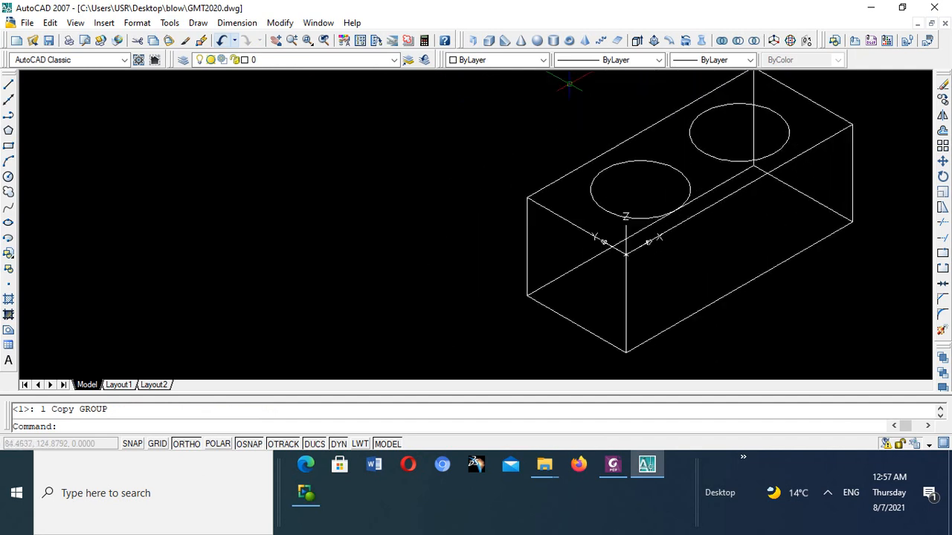
pyautogui.scroll(2, 591, 118)
pyautogui.scroll(-4, 606, 119)
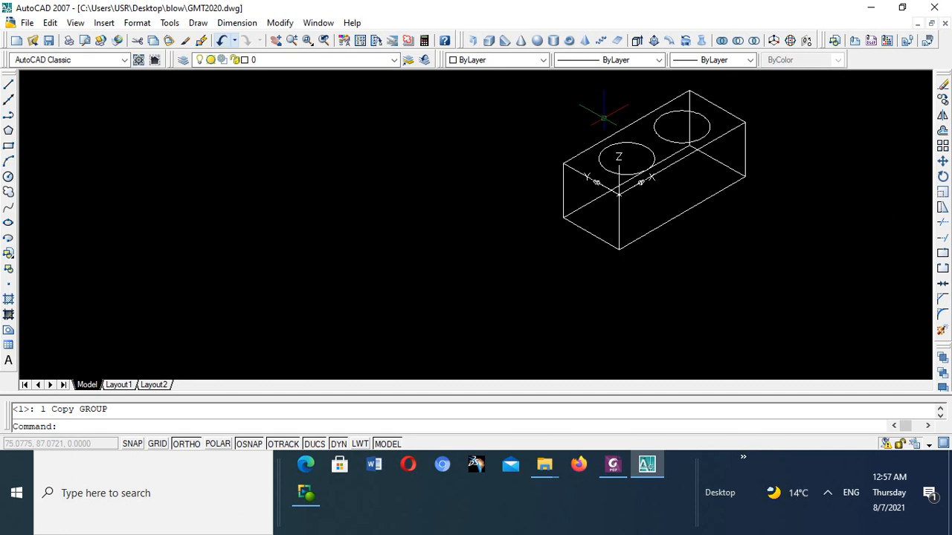
pyautogui.click(942, 100)
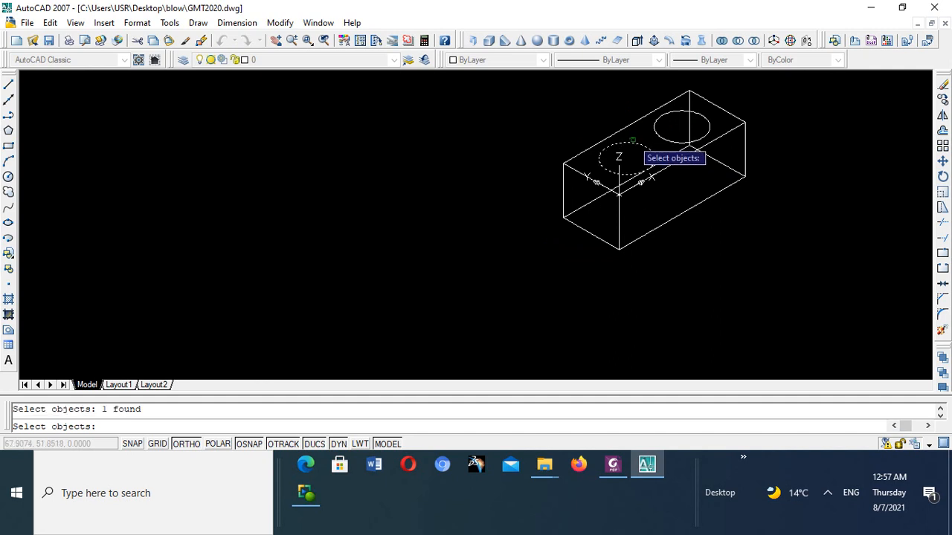
pyautogui.press('Return')
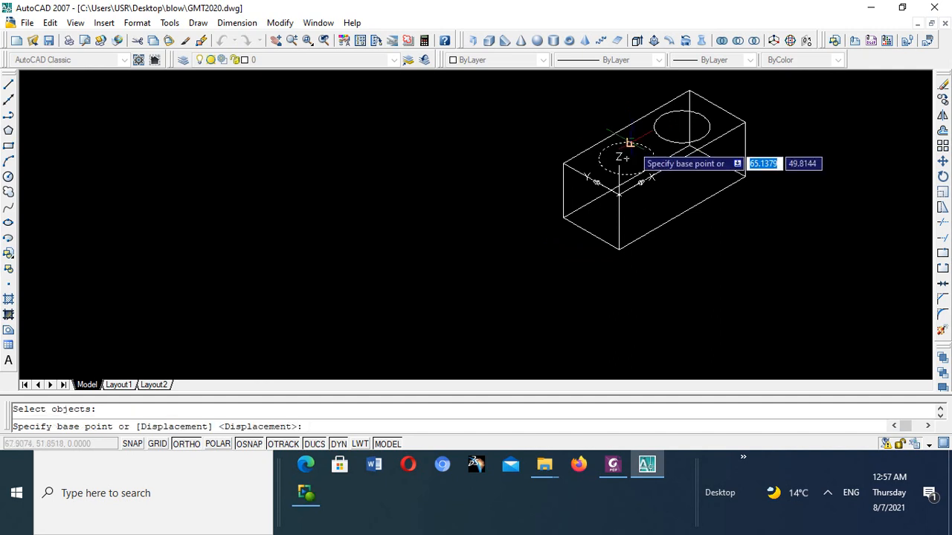
pyautogui.scroll(3, 614, 160)
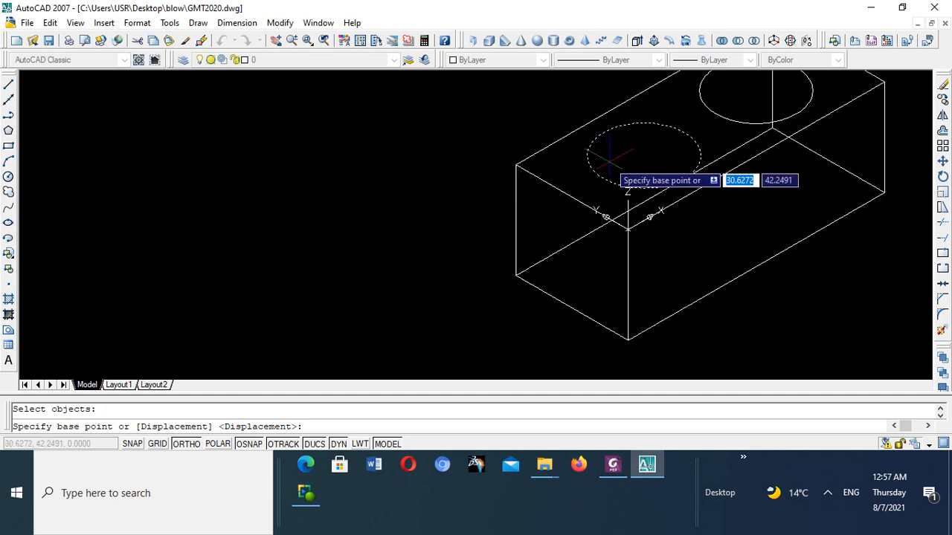
pyautogui.scroll(-4, 668, 158)
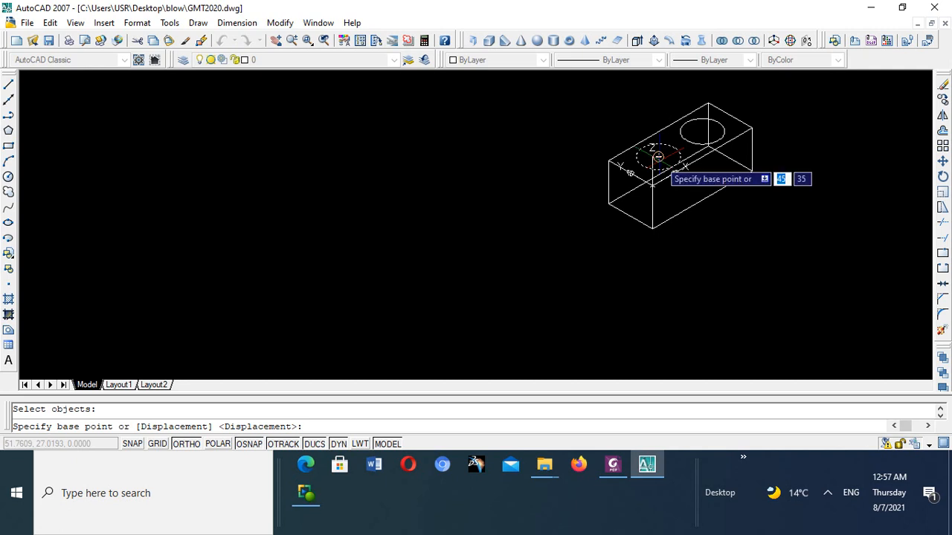
pyautogui.click(658, 157)
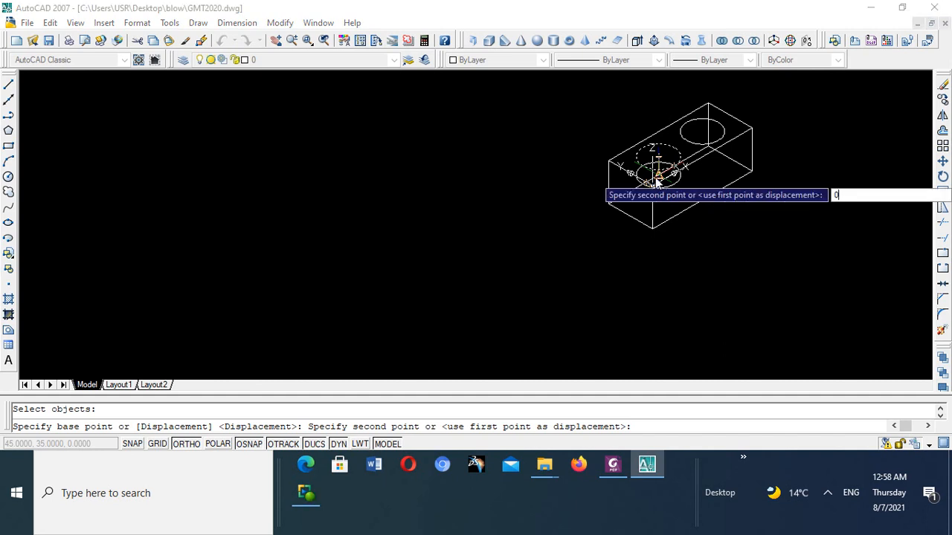
pyautogui.press('BackSpace')
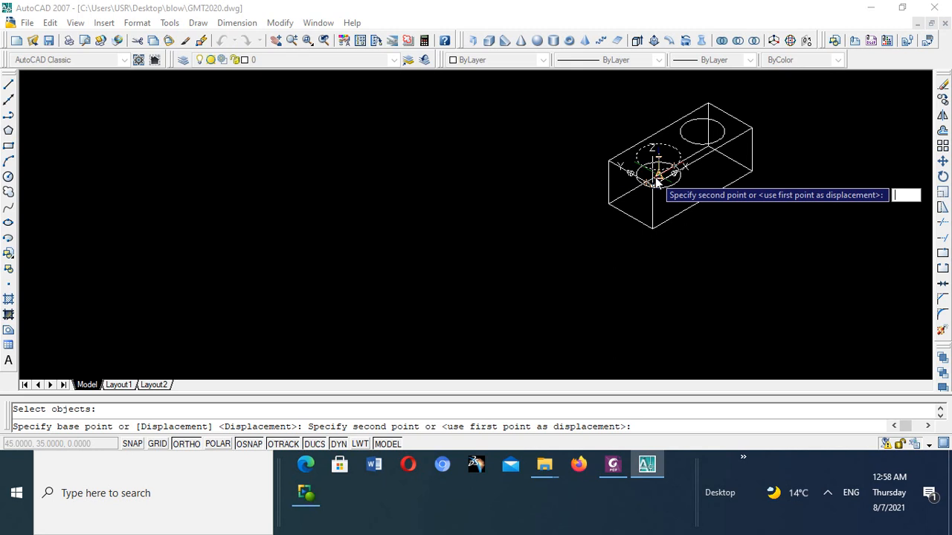
pyautogui.write('@')
pyautogui.press('BackSpace')
pyautogui.press('Tab')
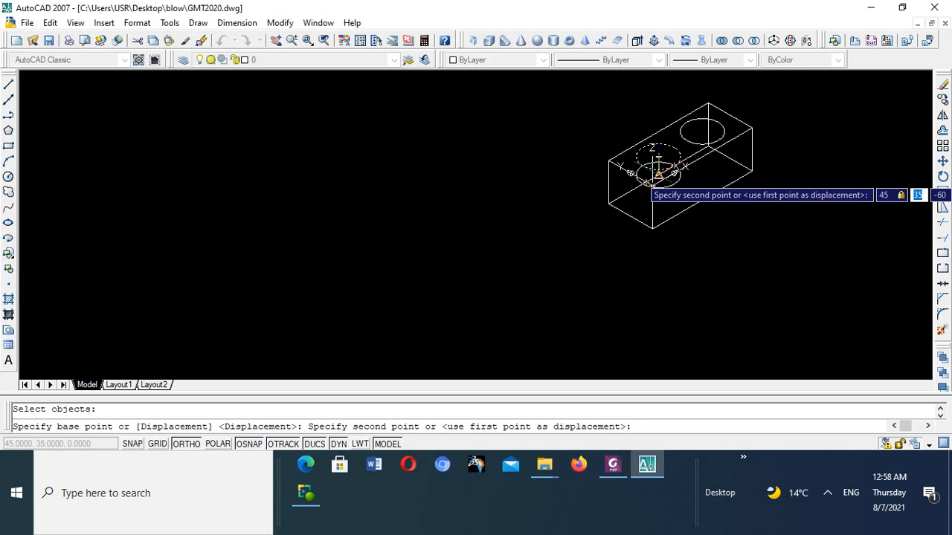
pyautogui.write('35')
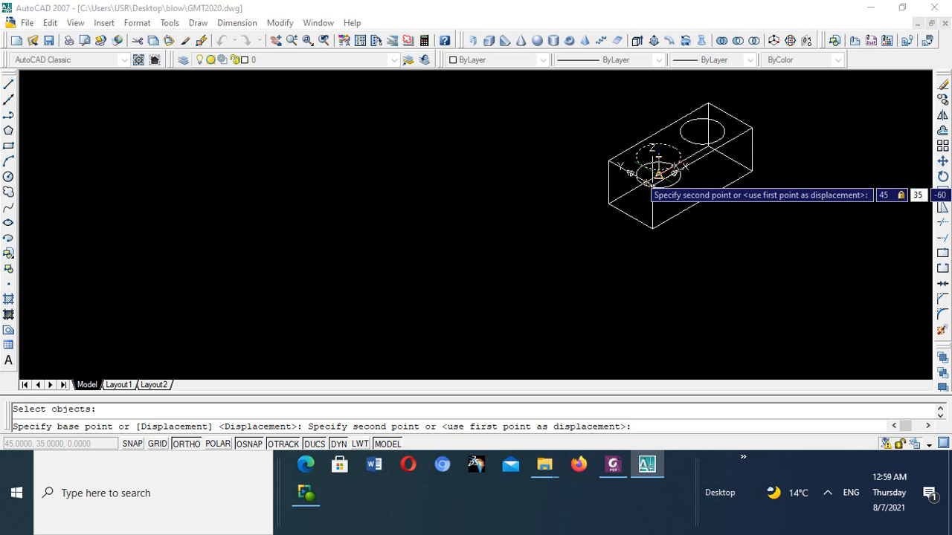
pyautogui.press('Tab')
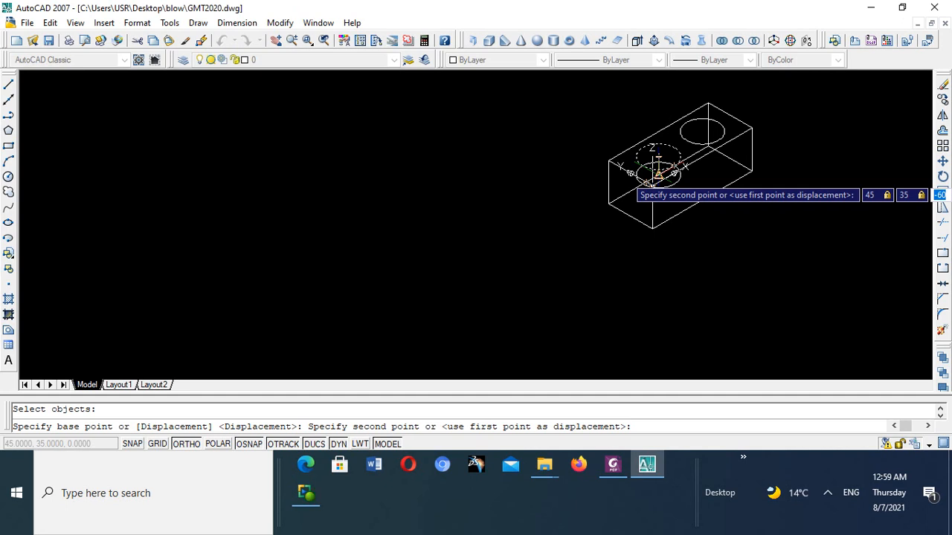
pyautogui.write('-')
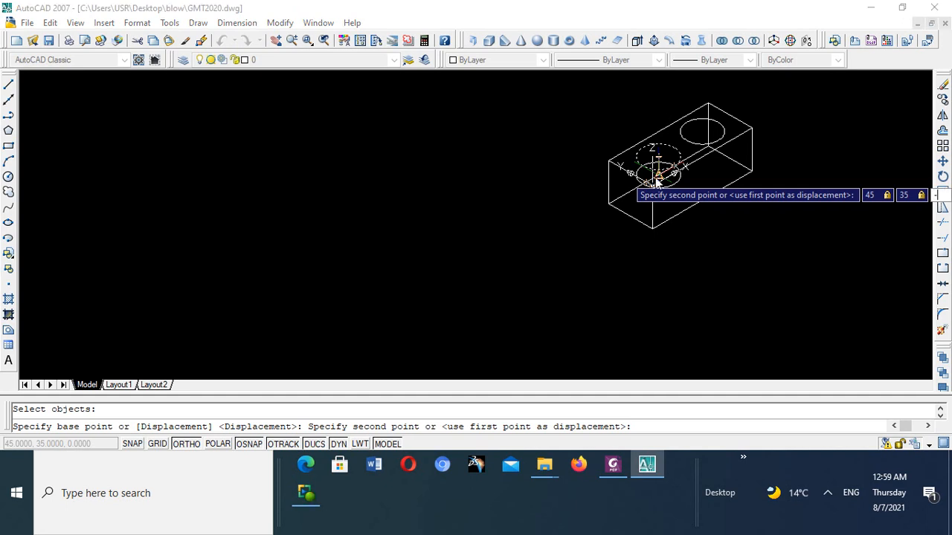
pyautogui.write('2')
pyautogui.press('BackSpace')
pyautogui.write('0')
pyautogui.press('Return')
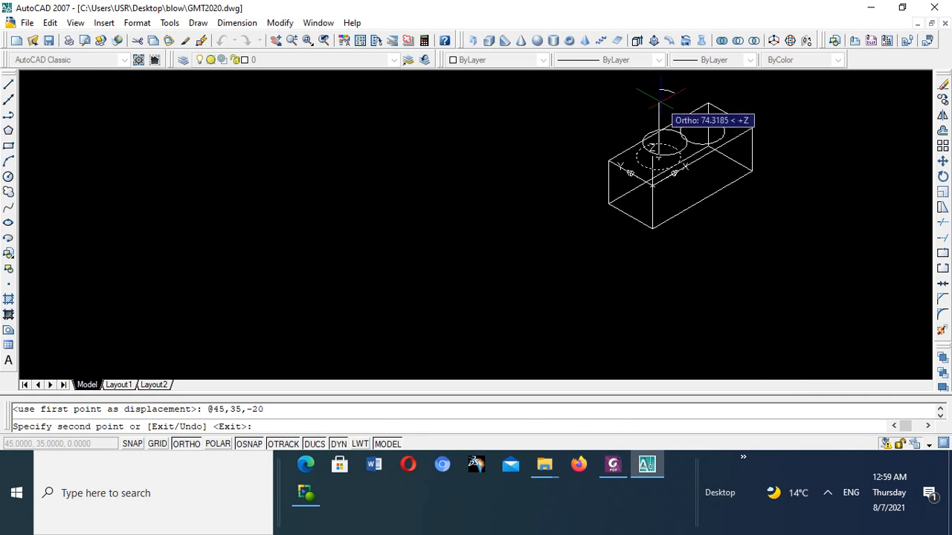
# - Examine the copied circle's position, end the Copy command and undo the copy
pyautogui.scroll(4, 662, 111)
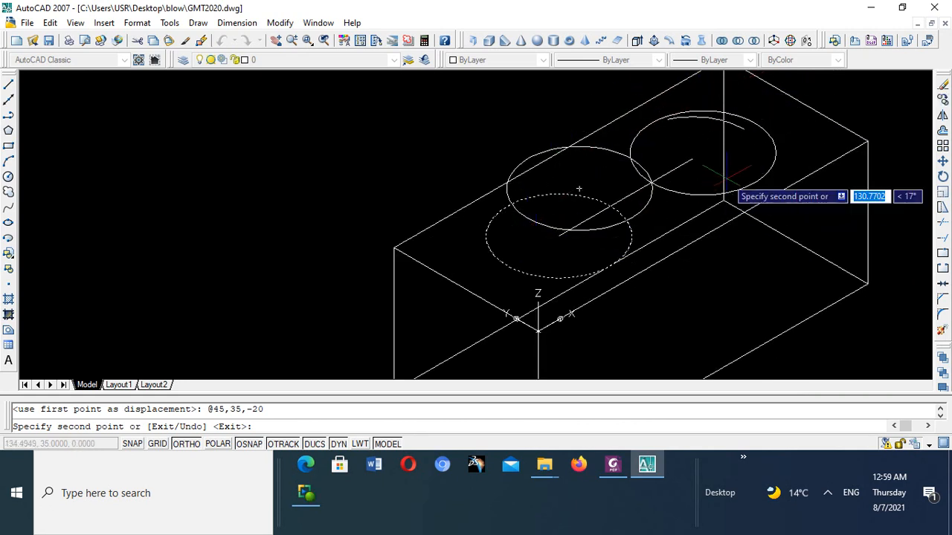
pyautogui.scroll(3, 626, 158)
pyautogui.scroll(-6, 626, 158)
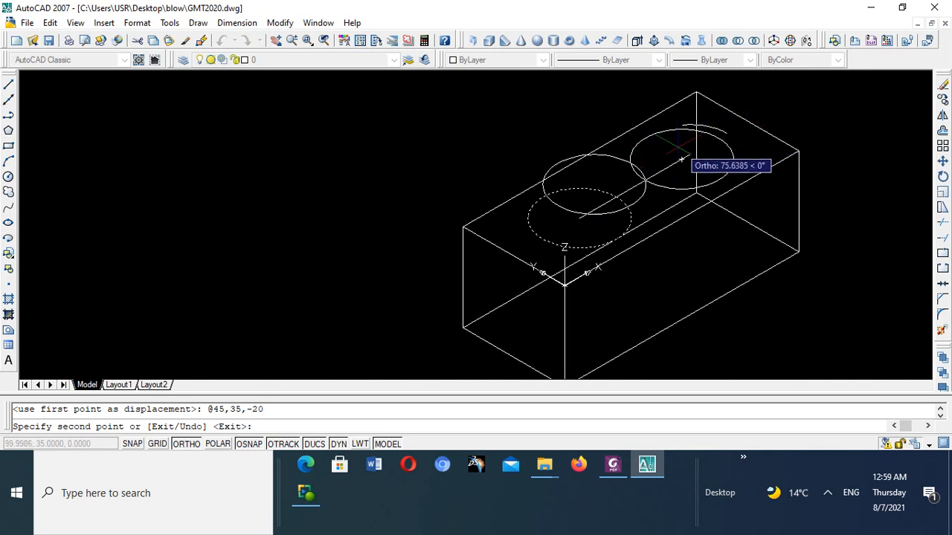
pyautogui.press('Escape')
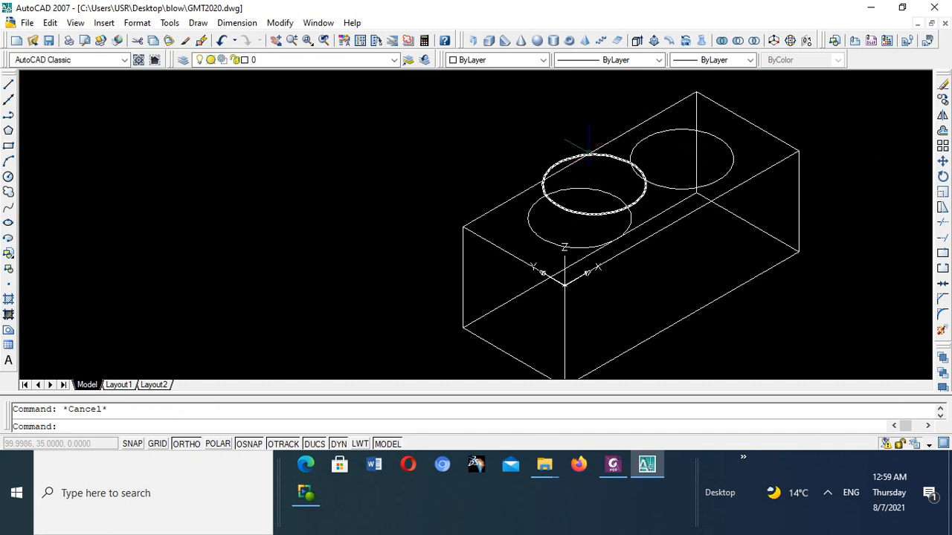
pyautogui.click(221, 40)
pyautogui.scroll(3, 614, 171)
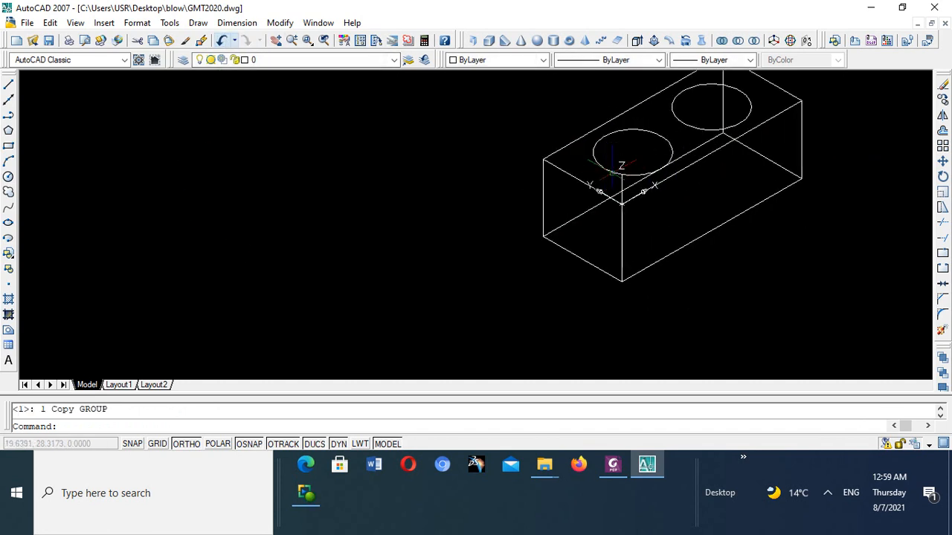
pyautogui.scroll(2, 614, 171)
pyautogui.scroll(-3, 623, 191)
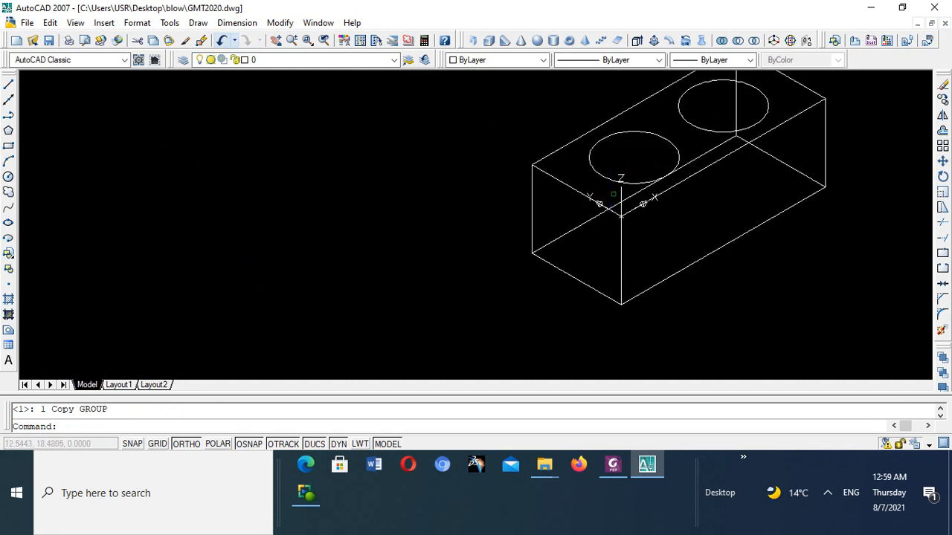
pyautogui.scroll(4, 616, 201)
pyautogui.scroll(2, 609, 197)
pyautogui.scroll(-5, 612, 196)
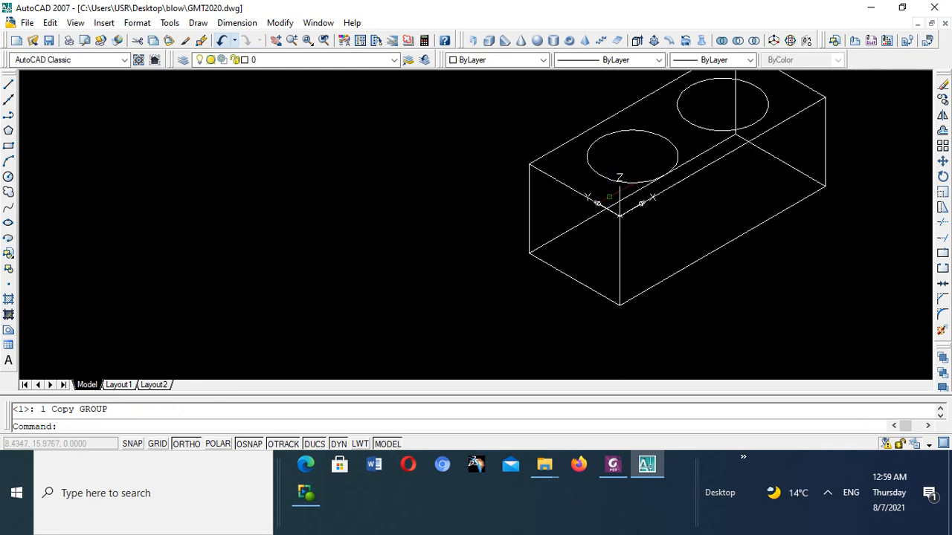
pyautogui.click(308, 493)
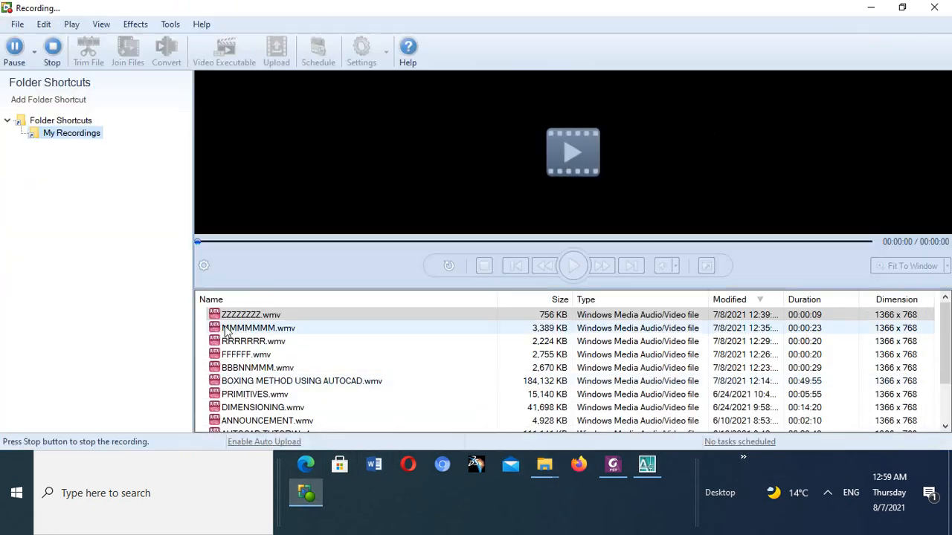
pyautogui.click(14, 46)
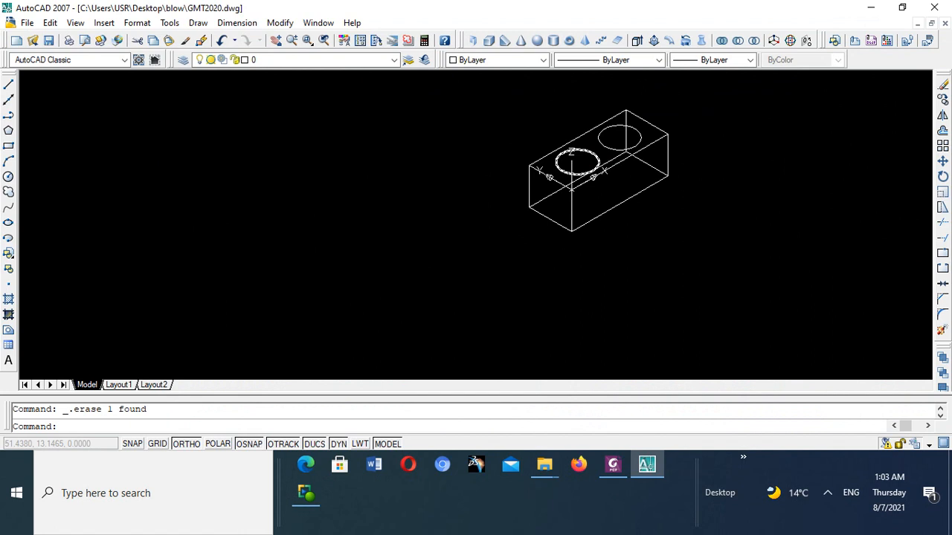
# - Compare the box and its top-face circles with the hole construction in the Foxit PhantomPDF illustration, and return to AutoCAD
pyautogui.scroll(-3, 609, 130)
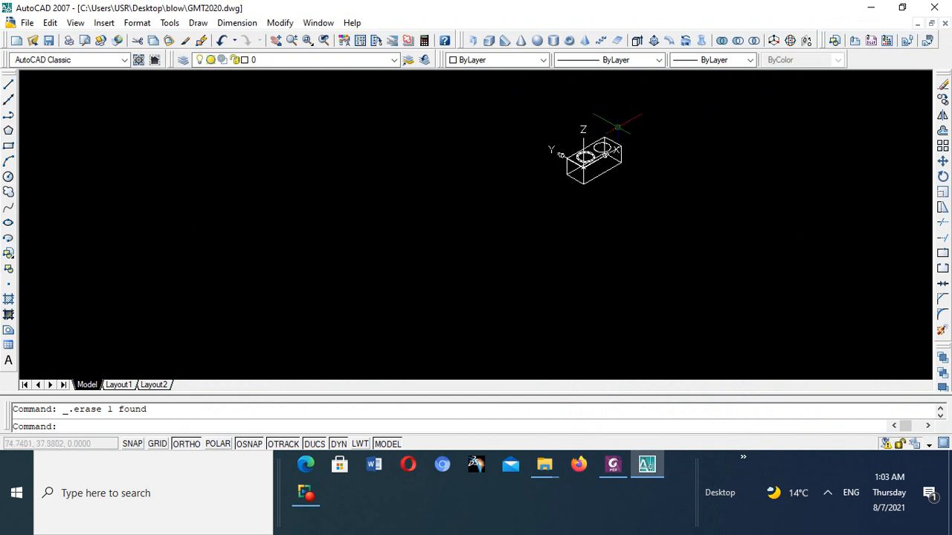
pyautogui.scroll(6, 617, 121)
pyautogui.scroll(-6, 607, 141)
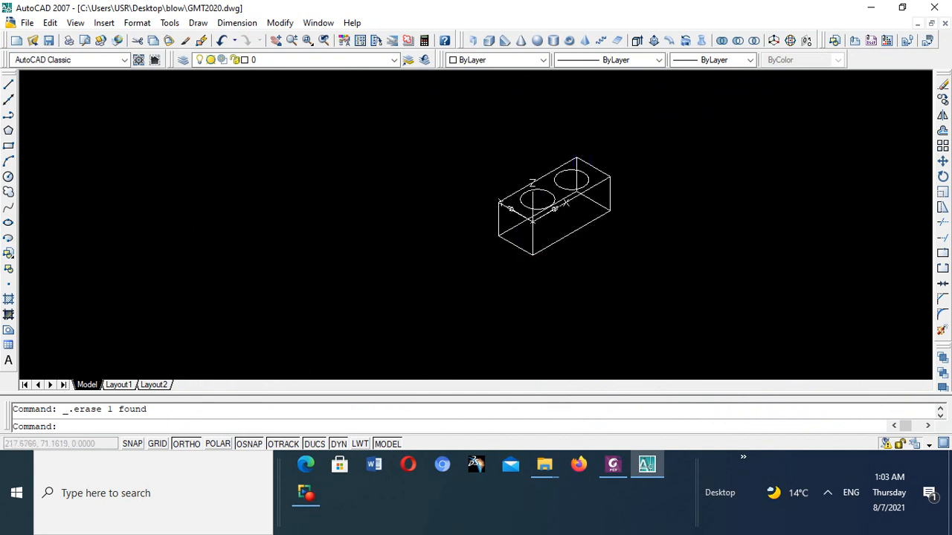
pyautogui.click(612, 464)
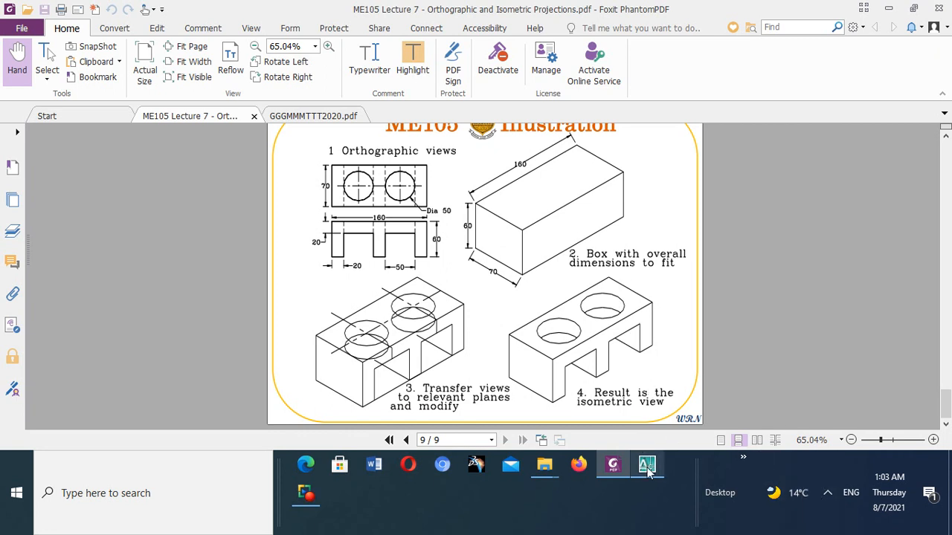
pyautogui.moveTo(649, 468)
pyautogui.click(623, 413)
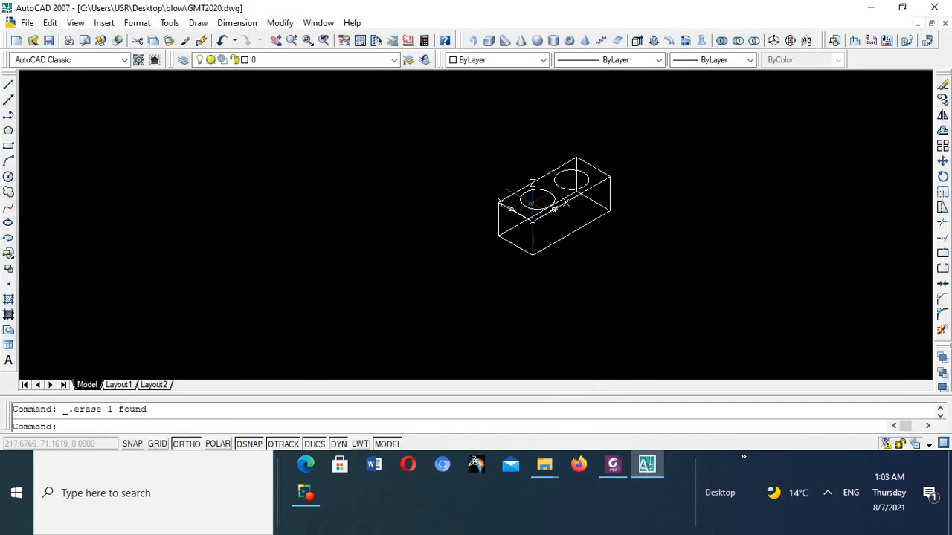
pyautogui.scroll(5, 550, 256)
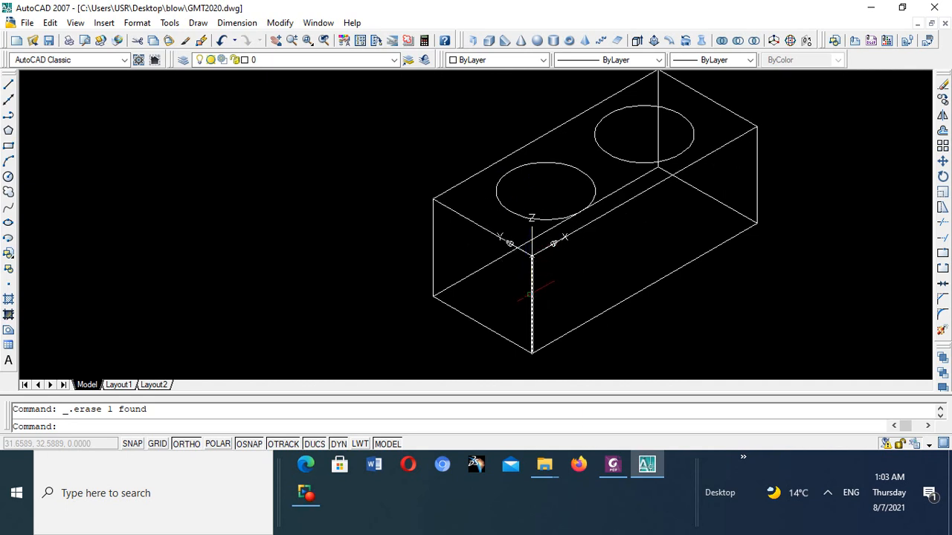
pyautogui.click(612, 464)
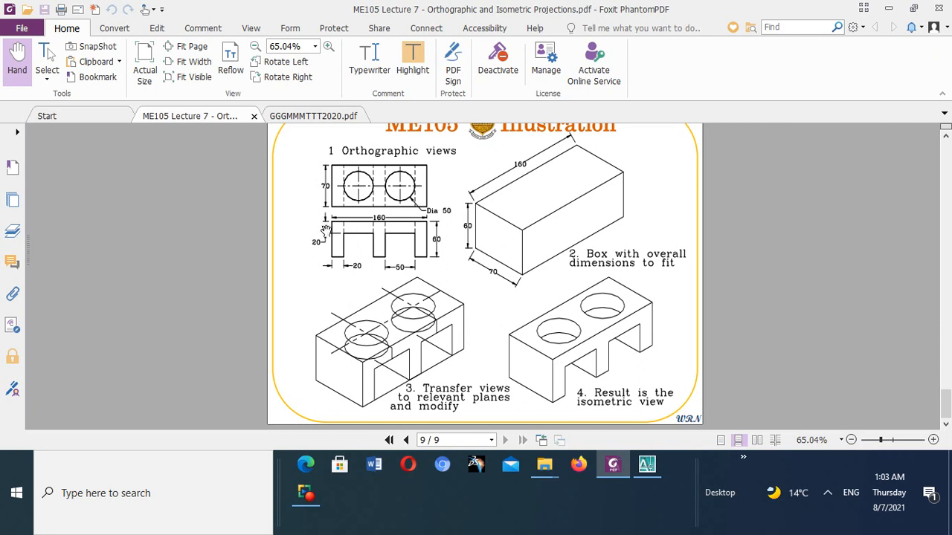
pyautogui.click(647, 464)
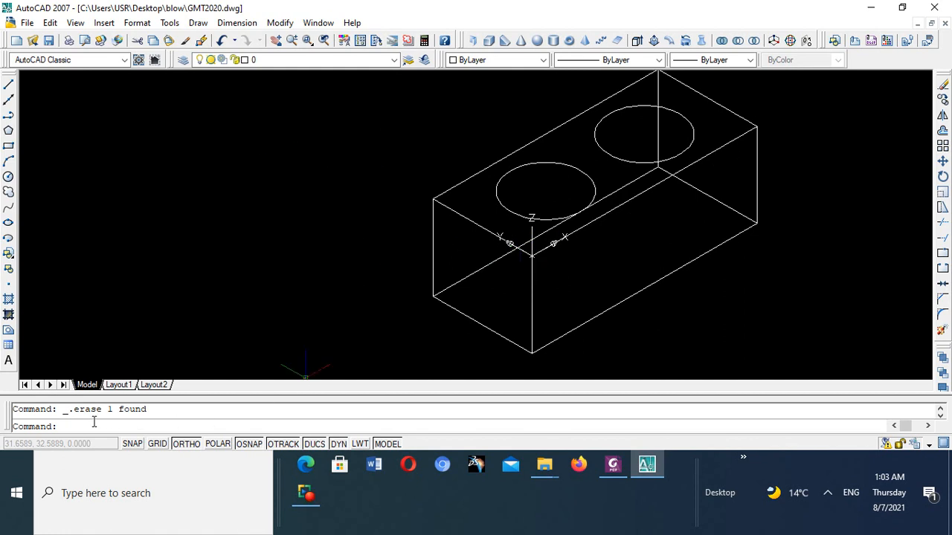
# - Move the UCS origin down the box's front vertical edge to 0,0,-20
pyautogui.write('UCS')
pyautogui.press('Return')
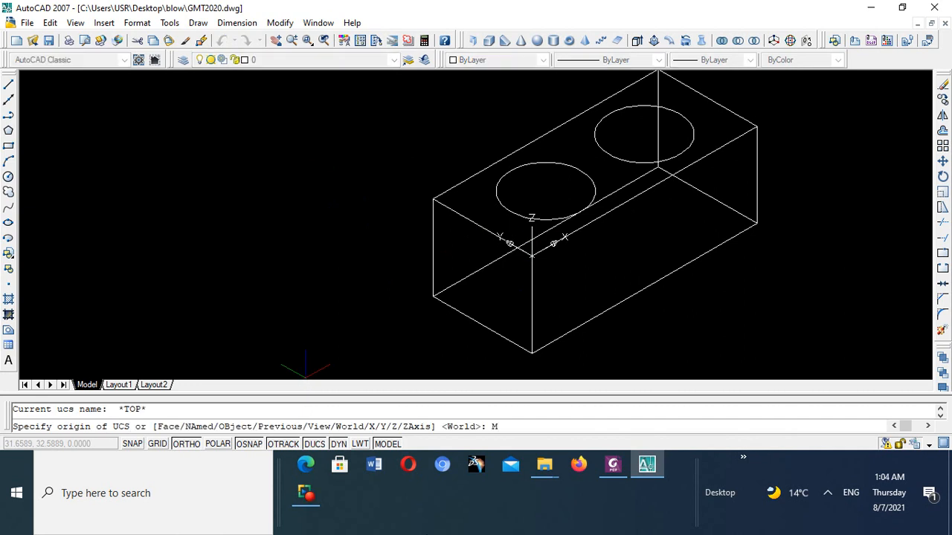
pyautogui.press('Return')
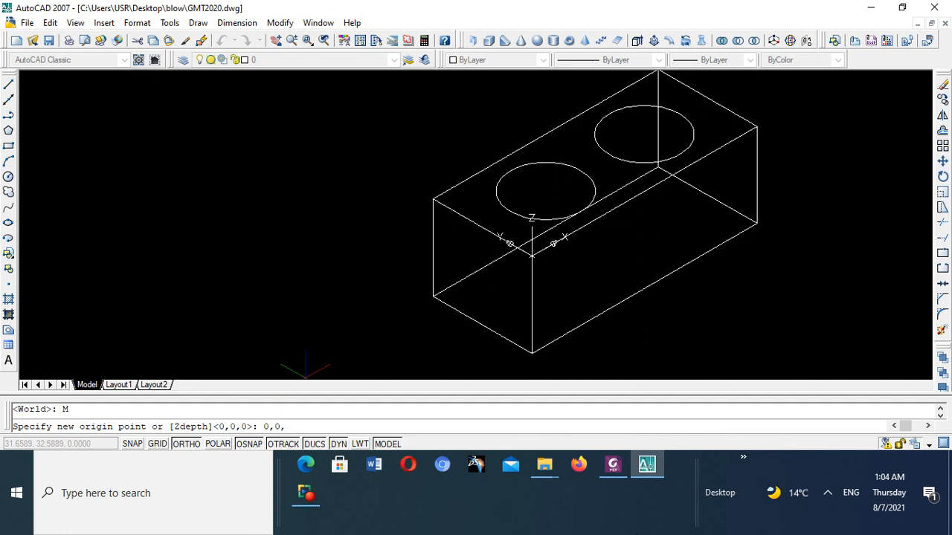
pyautogui.write('20')
pyautogui.press('Return')
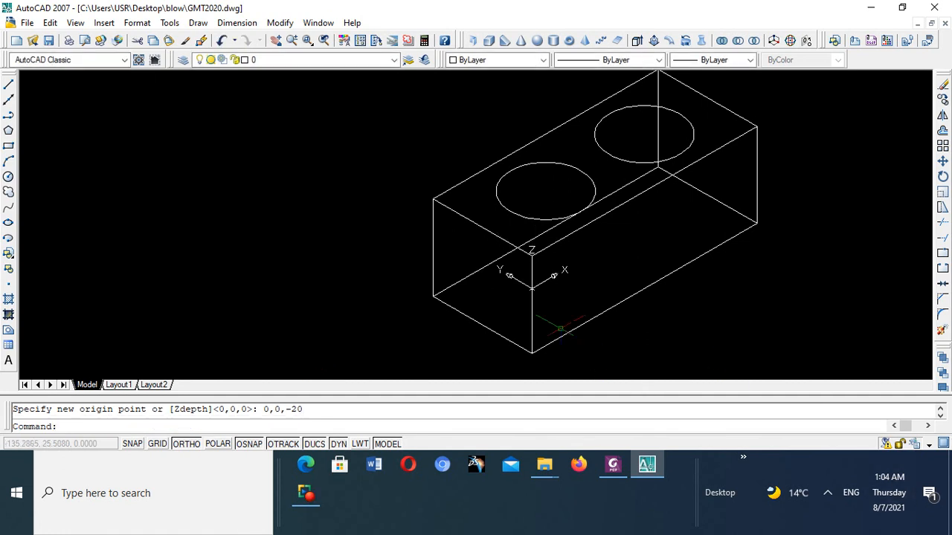
# - Examine the UCS position on the box, and switch to Foxit PhantomPDF to check the lower hole circles in the illustration
pyautogui.scroll(4, 553, 254)
pyautogui.scroll(-5, 553, 254)
pyautogui.scroll(2, 520, 212)
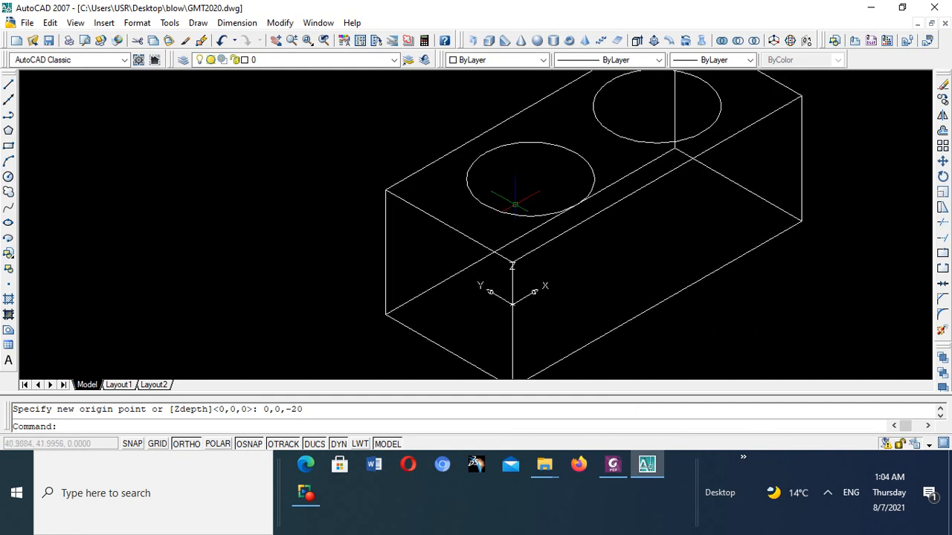
pyautogui.scroll(-2, 513, 199)
pyautogui.scroll(6, 520, 214)
pyautogui.scroll(-4, 520, 214)
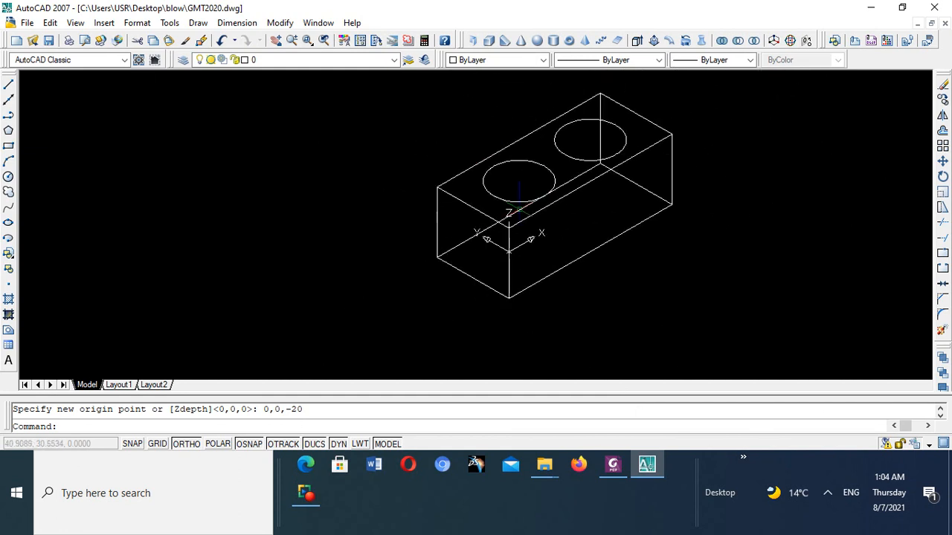
pyautogui.scroll(3, 519, 214)
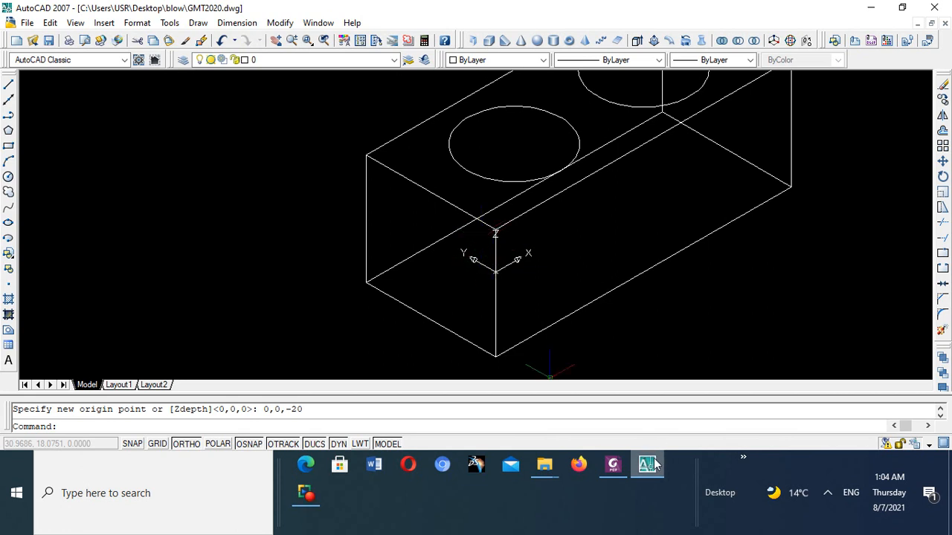
pyautogui.click(613, 464)
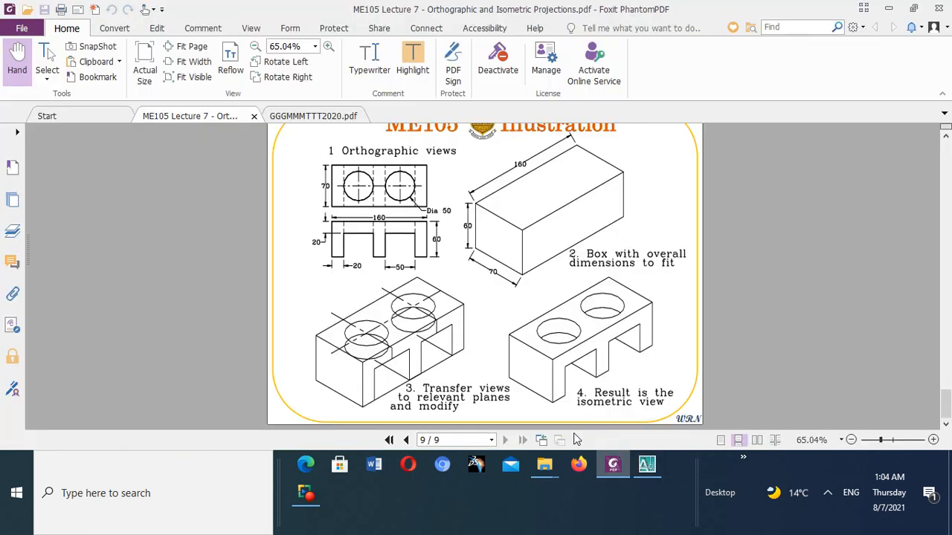
pyautogui.scroll(3, 364, 368)
pyautogui.scroll(-3, 375, 371)
# - Switch back from the PDF illustration to the AutoCAD drawing of the box
pyautogui.click(646, 462)
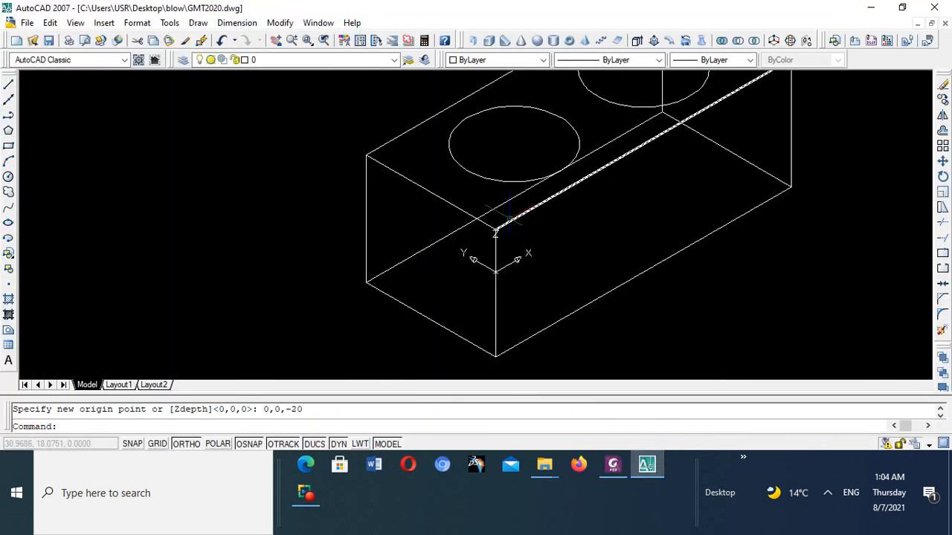
pyautogui.click(8, 177)
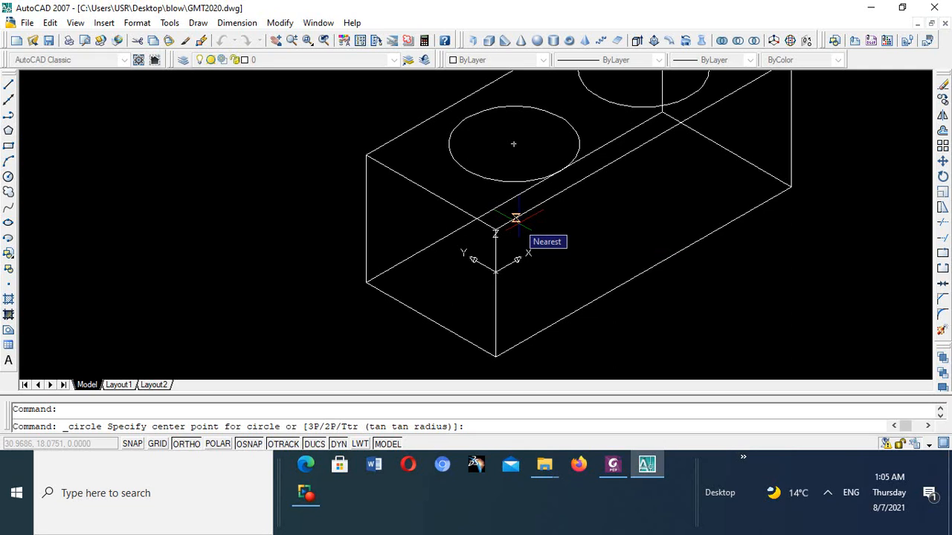
pyautogui.write('0')
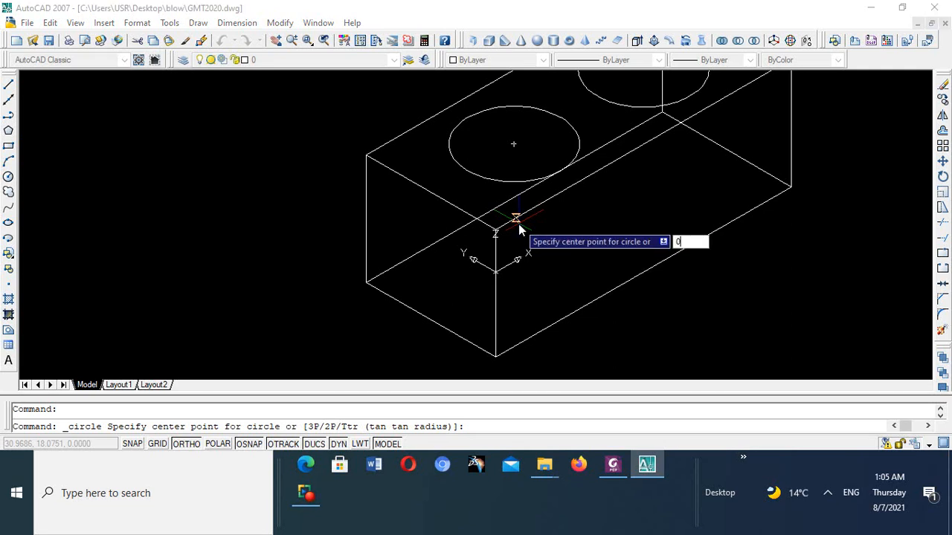
pyautogui.write(',')
pyautogui.write('0')
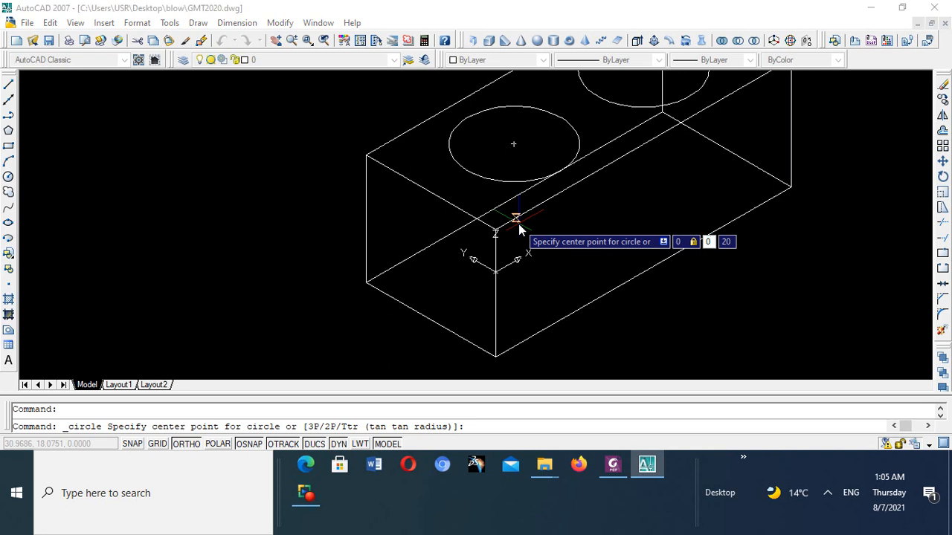
pyautogui.write(',')
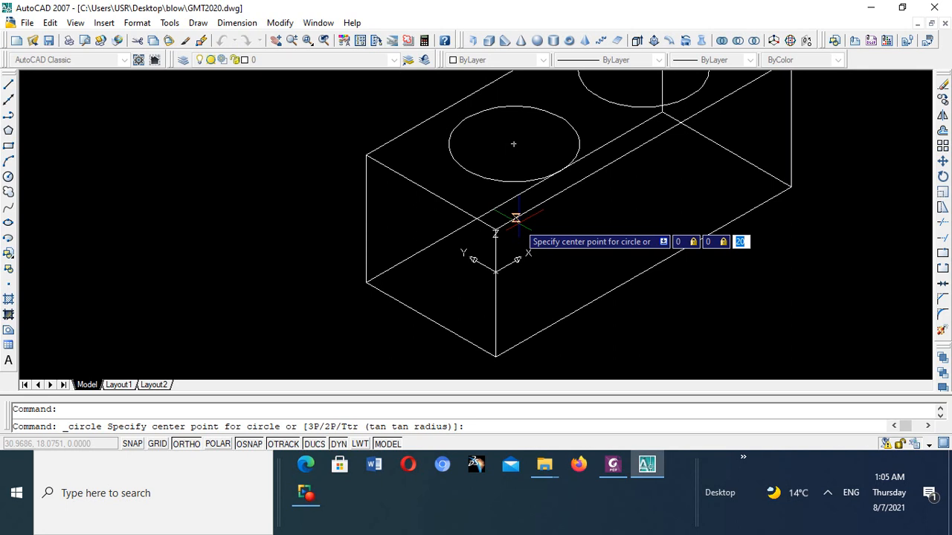
pyautogui.press('Escape')
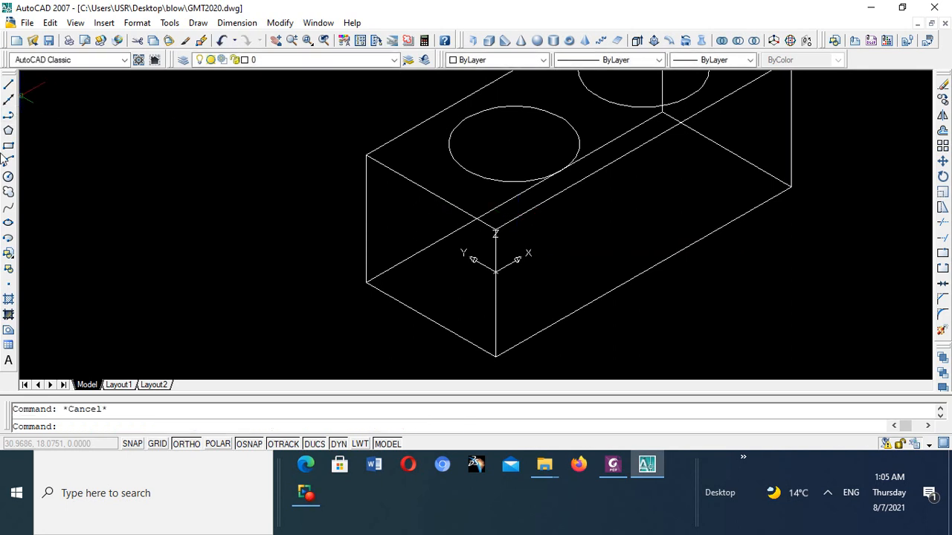
# - Draw the first lower hole circle in the lowered UCS plane, centred at 45,35,0 with a radius of 25
pyautogui.click(8, 176)
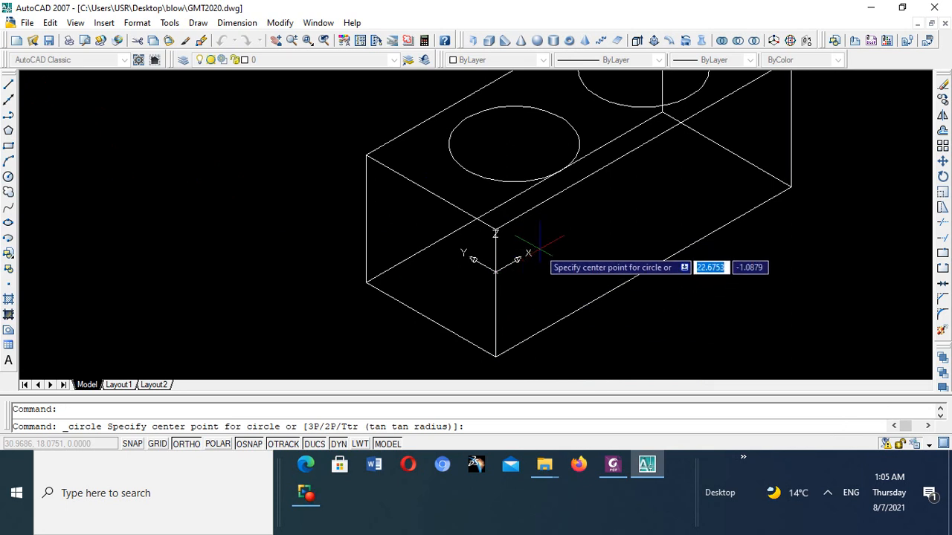
pyautogui.write('45')
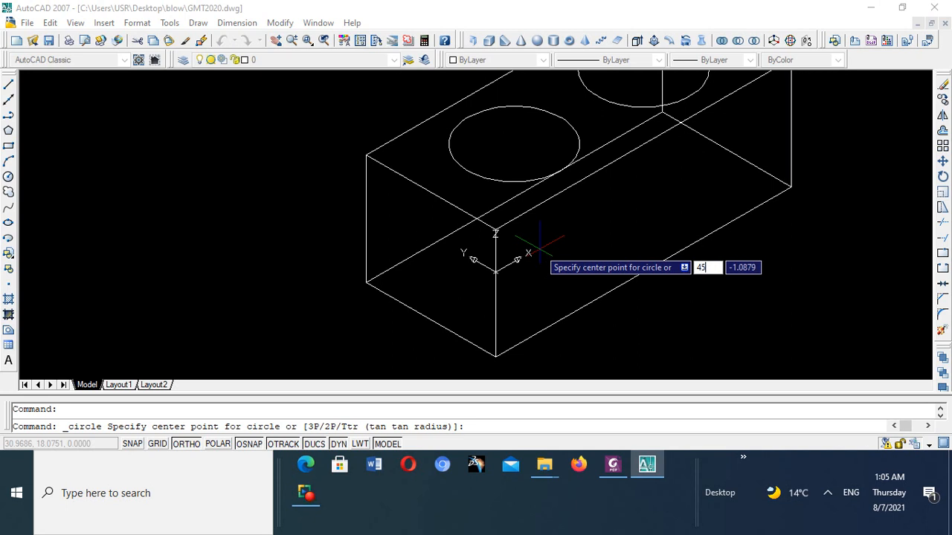
pyautogui.press('Tab')
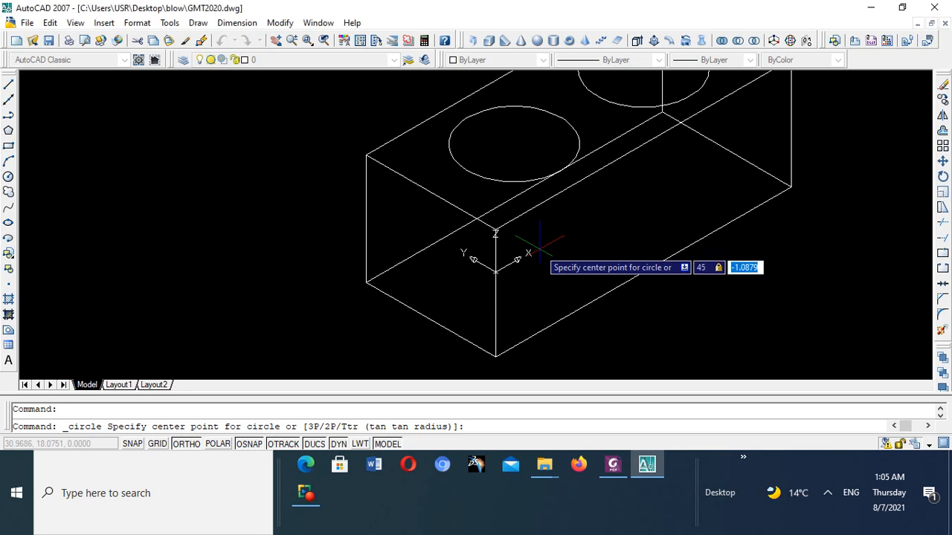
pyautogui.write('35')
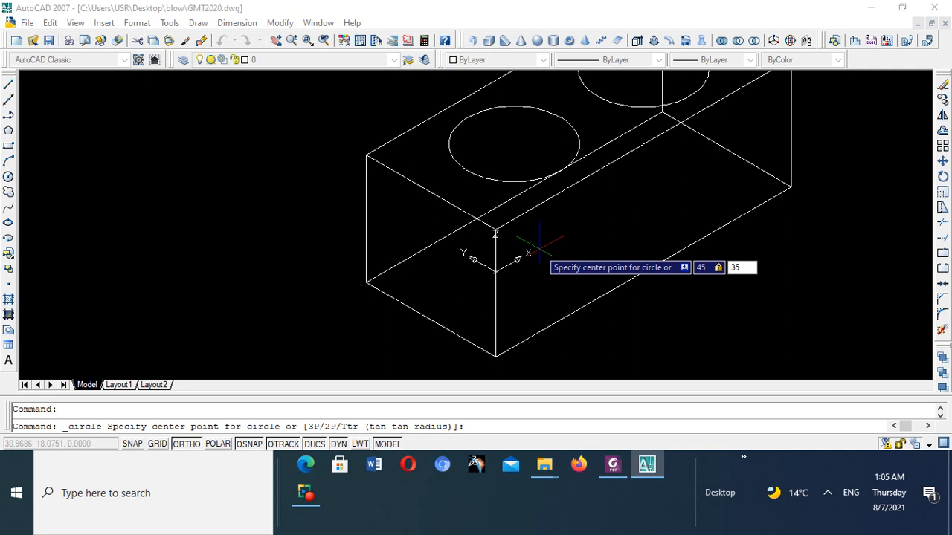
pyautogui.press('Tab')
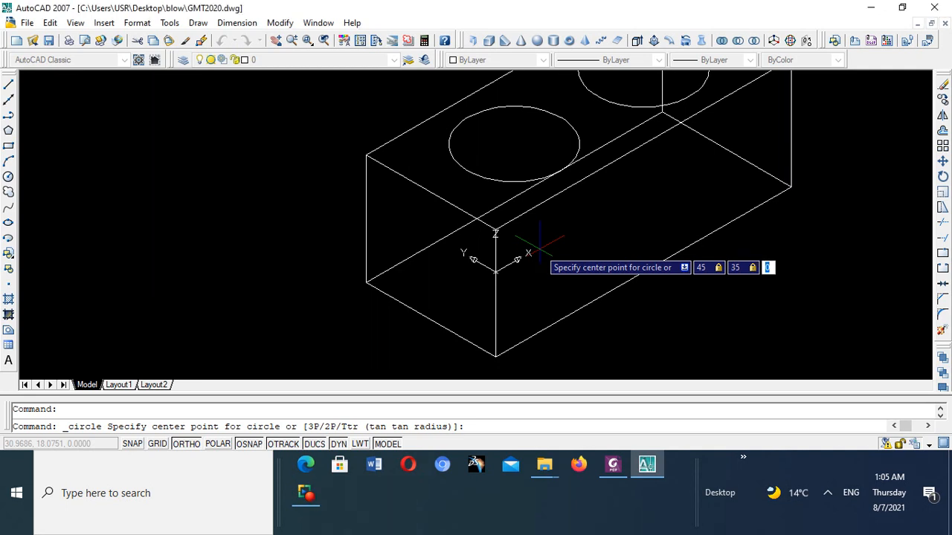
pyautogui.write('.')
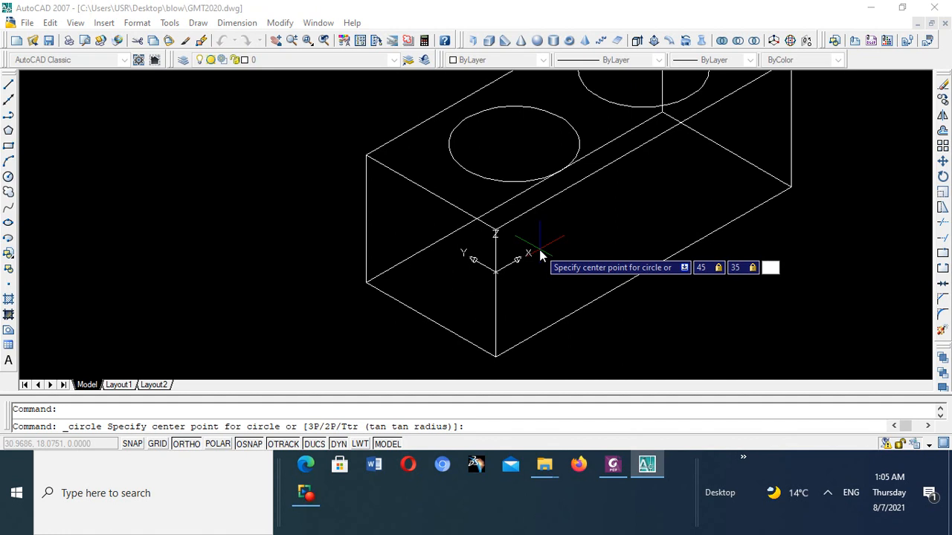
pyautogui.write('0')
pyautogui.press('Return')
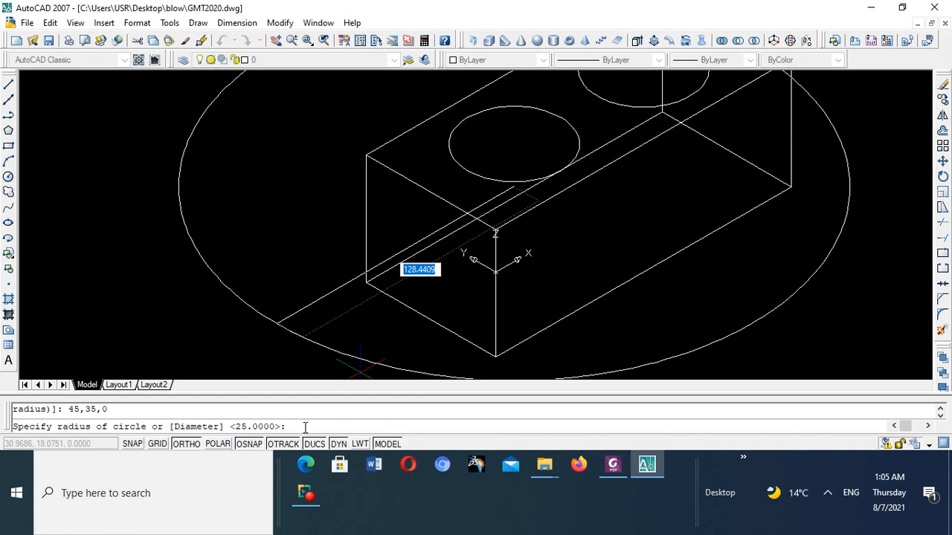
pyautogui.write('25')
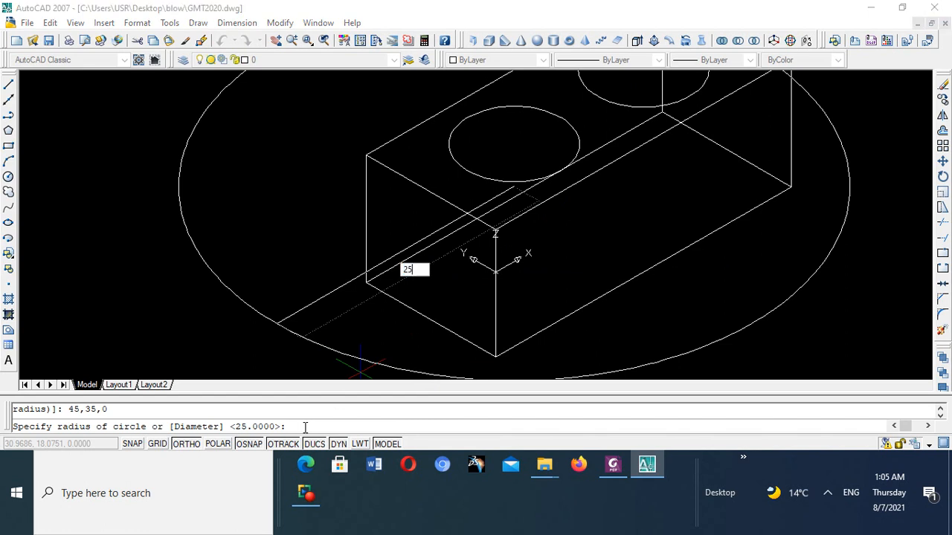
pyautogui.press('Return')
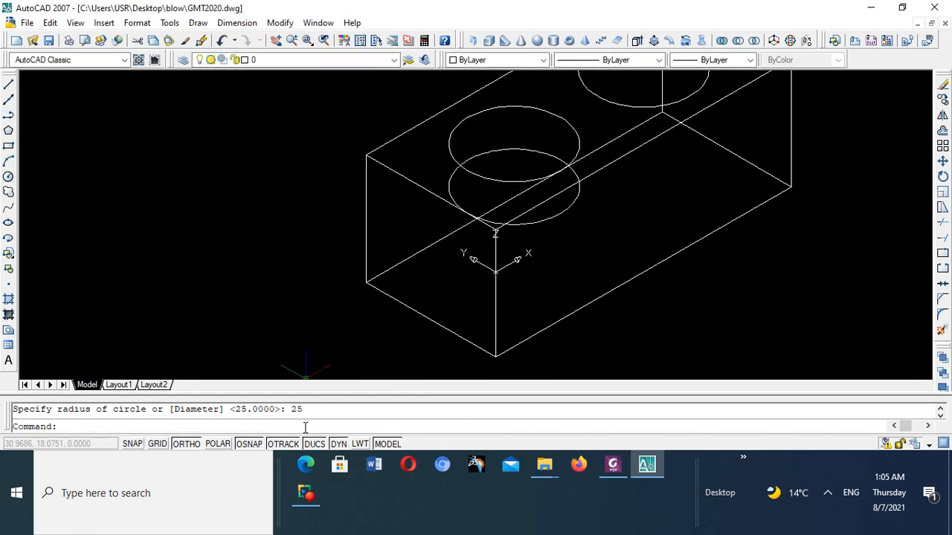
# - Examine the first pair of hole circles, compare them with the Foxit PhantomPDF illustration, and return to AutoCAD
pyautogui.scroll(-5, 520, 297)
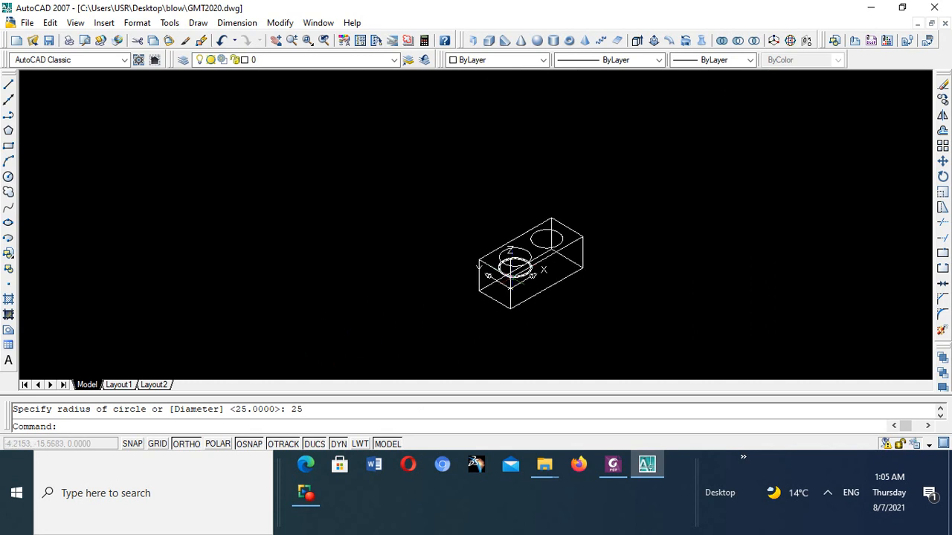
pyautogui.scroll(4, 527, 245)
pyautogui.scroll(3, 523, 223)
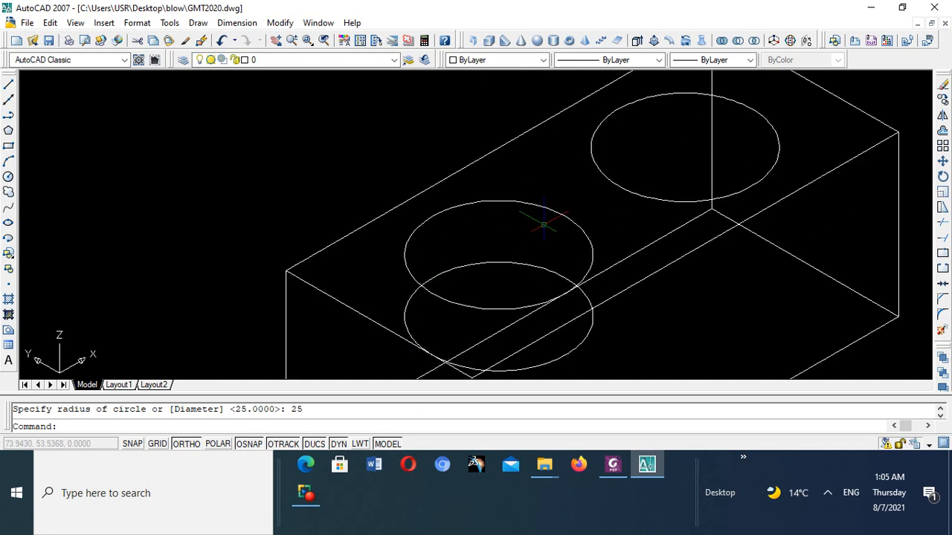
pyautogui.scroll(-5, 530, 212)
pyautogui.scroll(3, 535, 238)
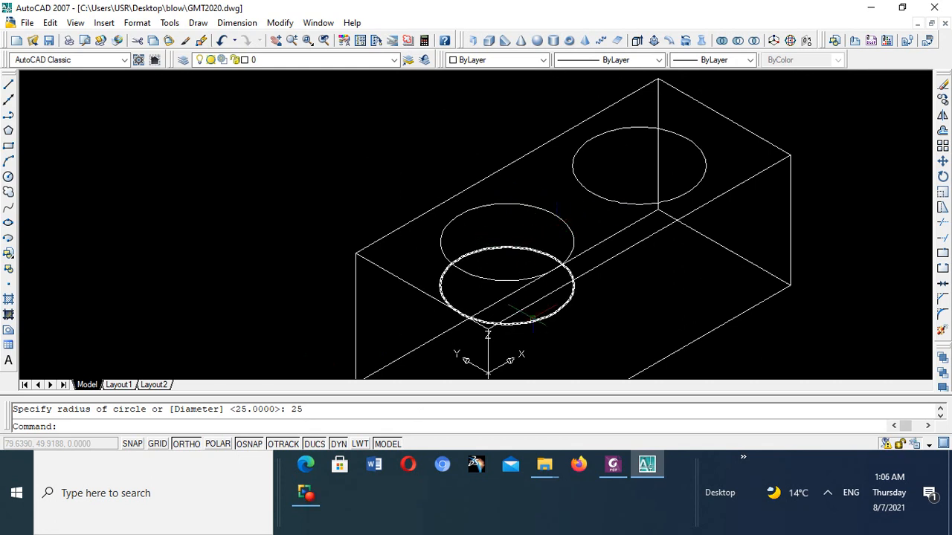
pyautogui.click(612, 465)
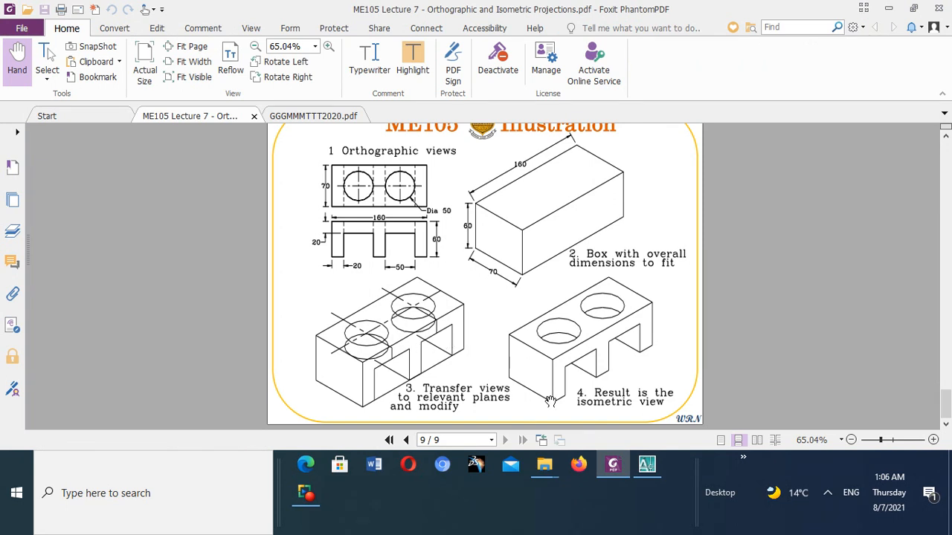
pyautogui.click(648, 467)
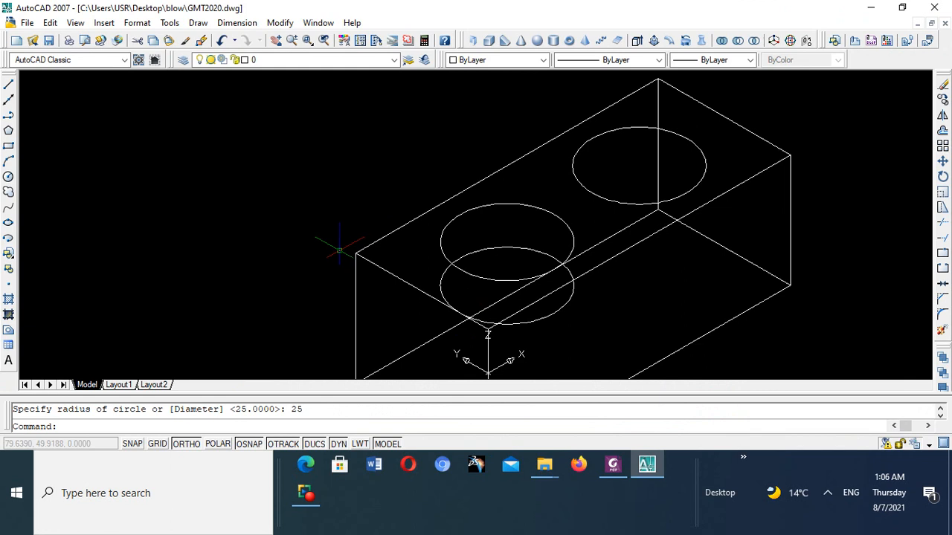
# - Draw the second lower hole circle in the lowered UCS plane, centred at 115,35,0 with a radius of 25
pyautogui.click(8, 177)
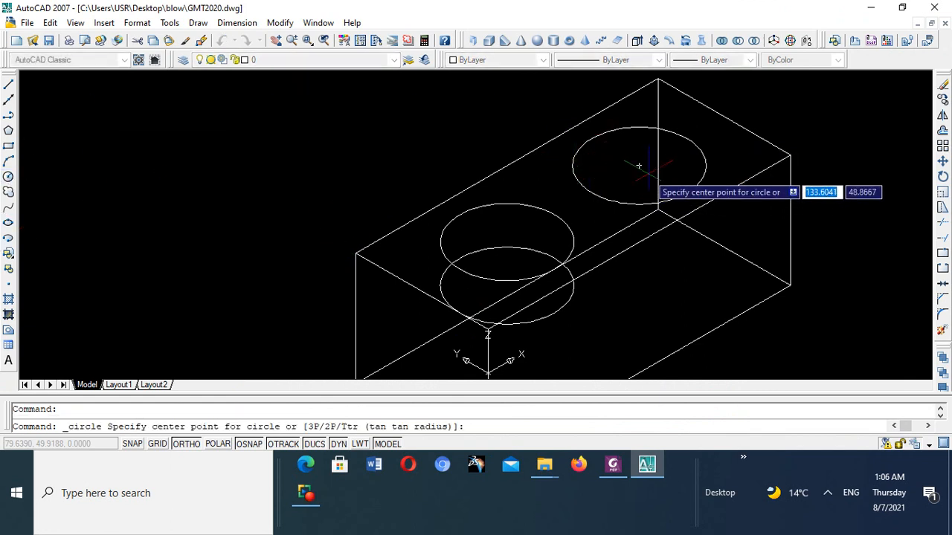
pyautogui.scroll(-1, 636, 216)
pyautogui.scroll(4, 636, 215)
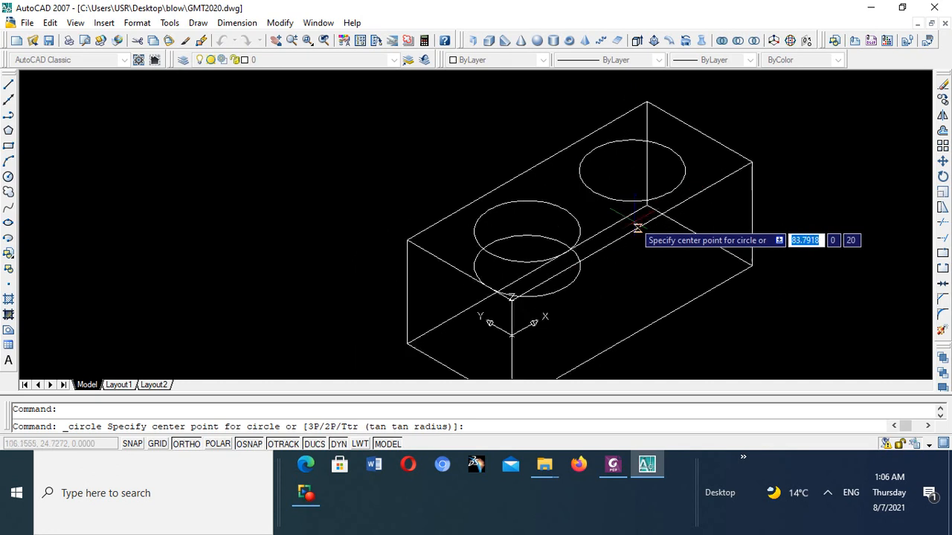
pyautogui.scroll(-2, 638, 217)
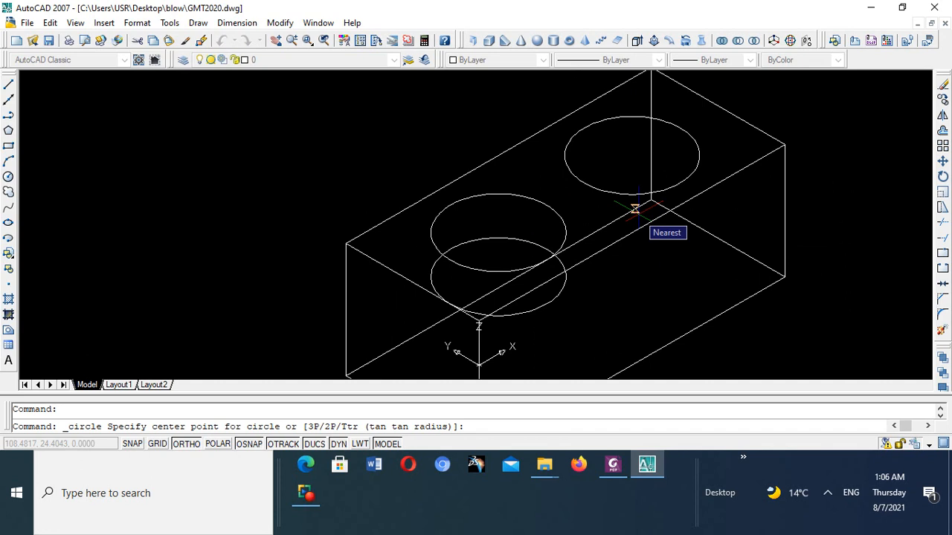
pyautogui.write('11')
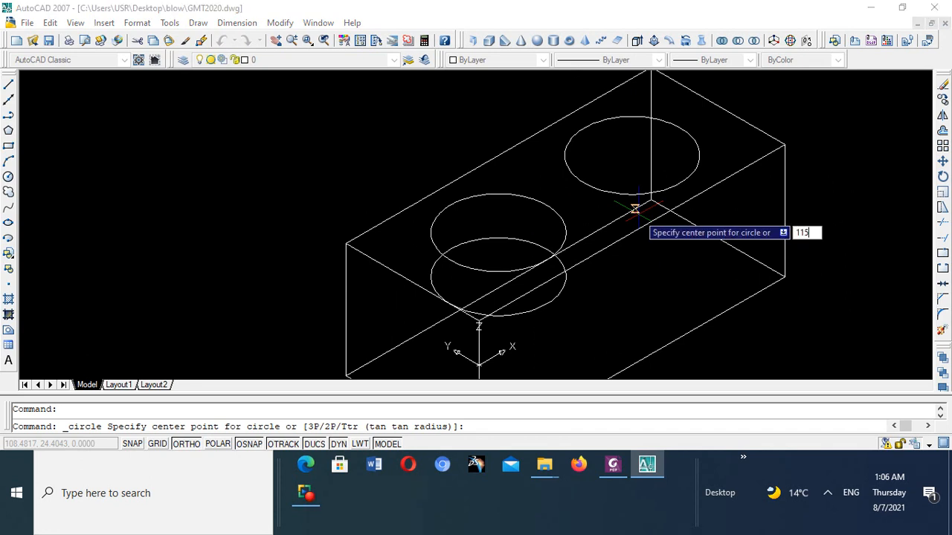
pyautogui.write('5')
pyautogui.press('Tab')
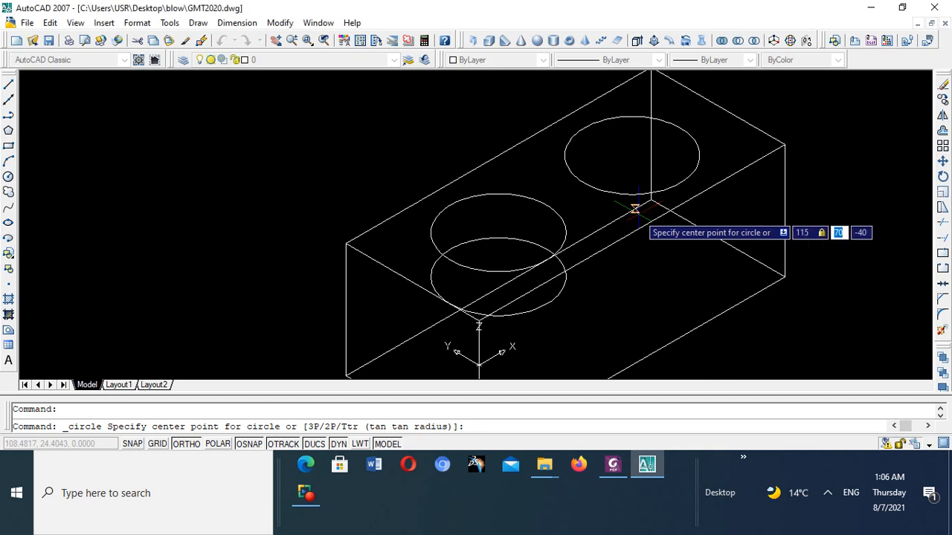
pyautogui.write('35')
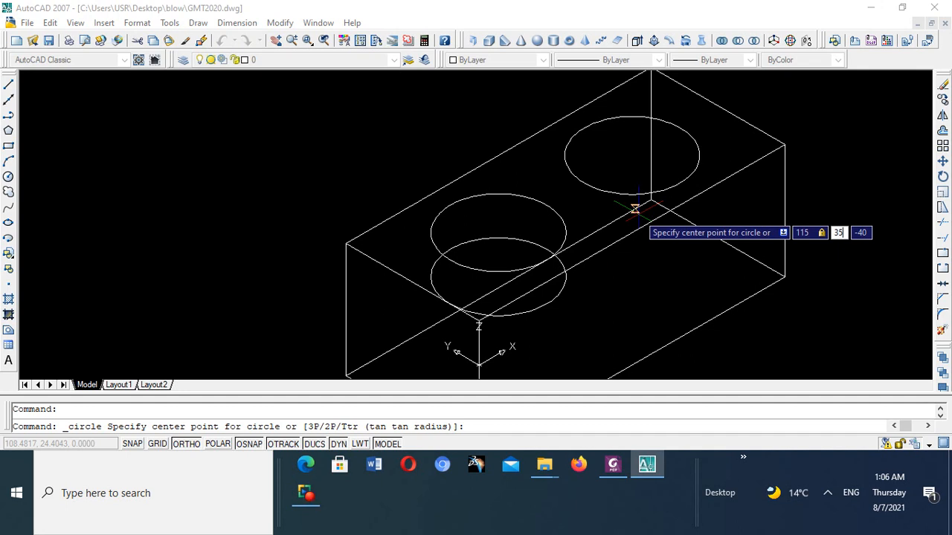
pyautogui.press('Tab')
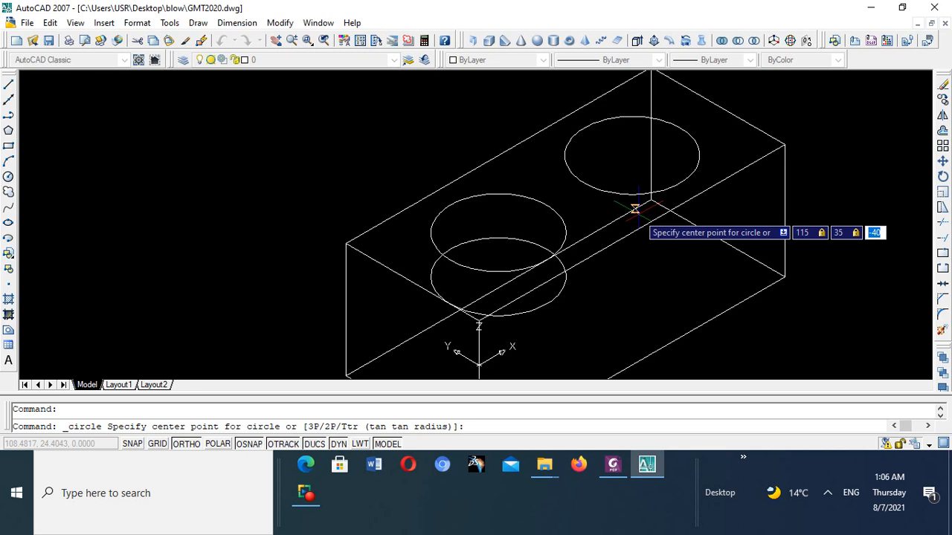
pyautogui.write('0')
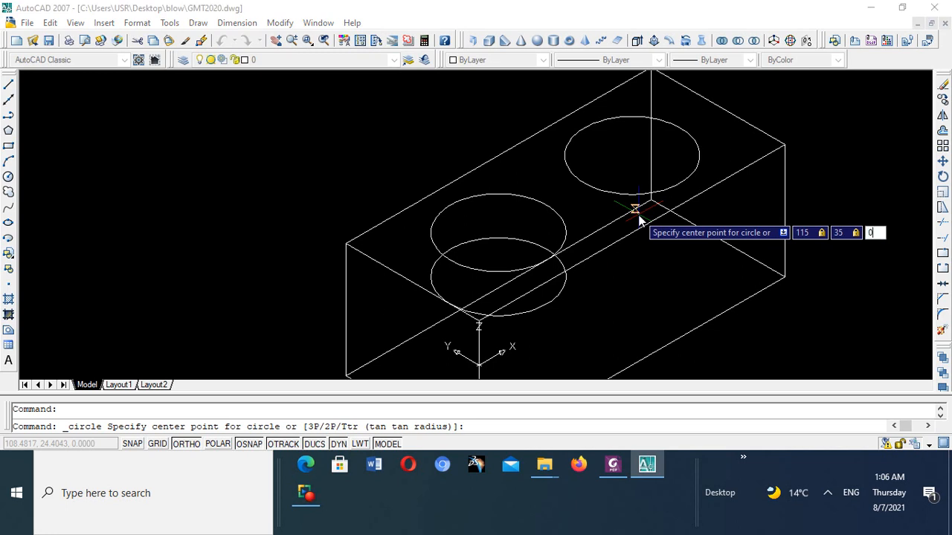
pyautogui.press('Return')
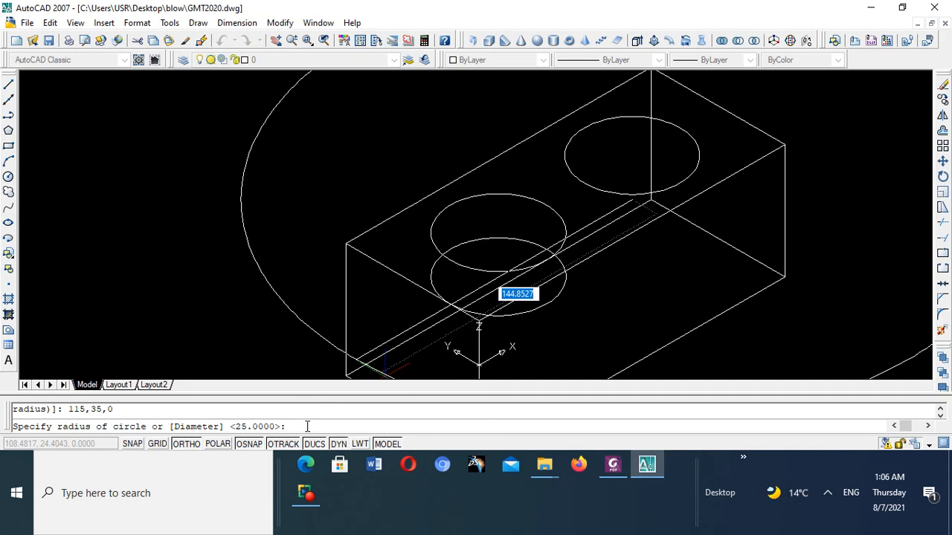
pyautogui.write('25')
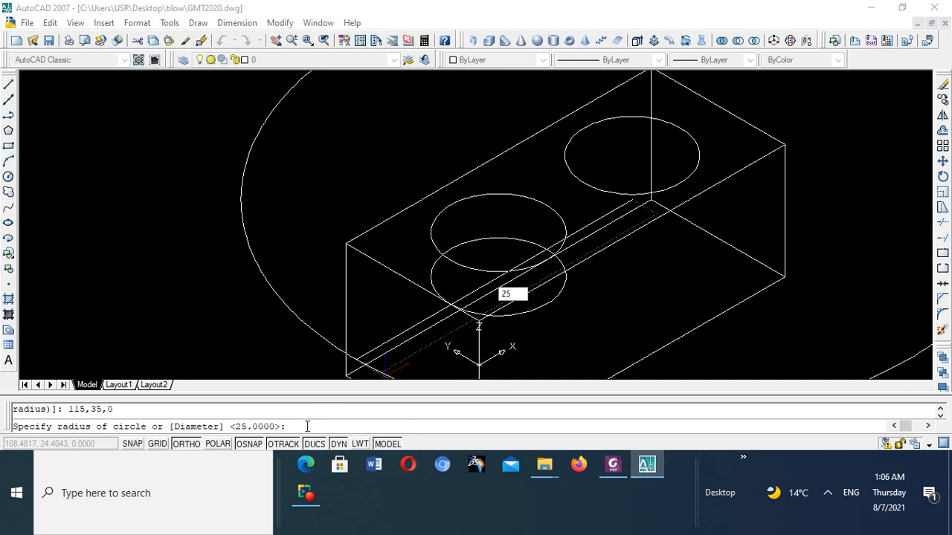
pyautogui.press('Return')
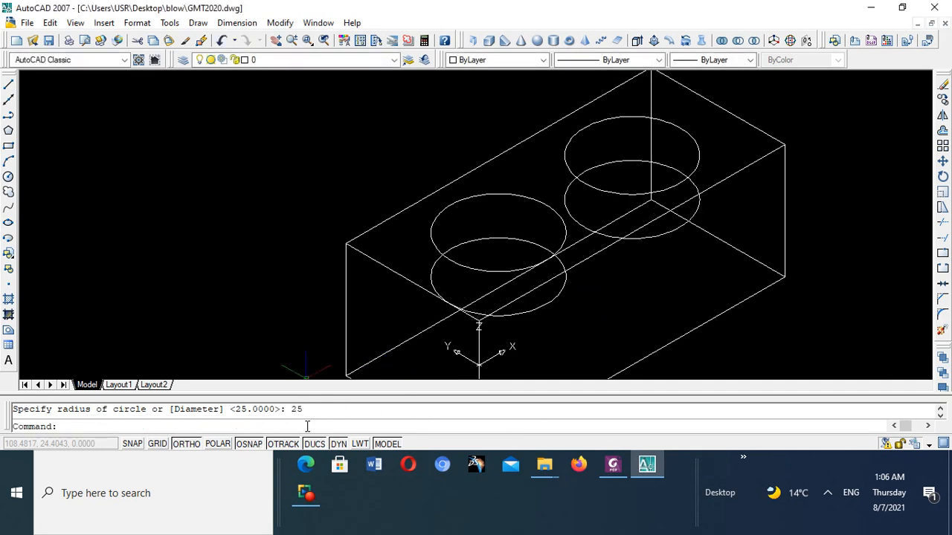
# - Examine both pairs of hole circles on the box, and switch to Foxit PhantomPDF to check the illustration's construction
pyautogui.scroll(-5, 579, 197)
pyautogui.scroll(6, 595, 190)
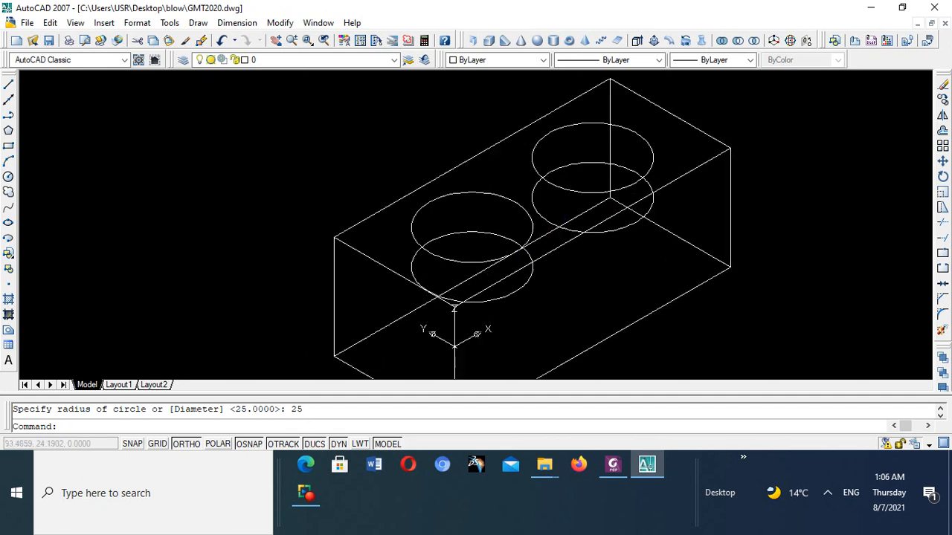
pyautogui.scroll(-6, 595, 191)
pyautogui.scroll(4, 595, 191)
pyautogui.scroll(6, 571, 223)
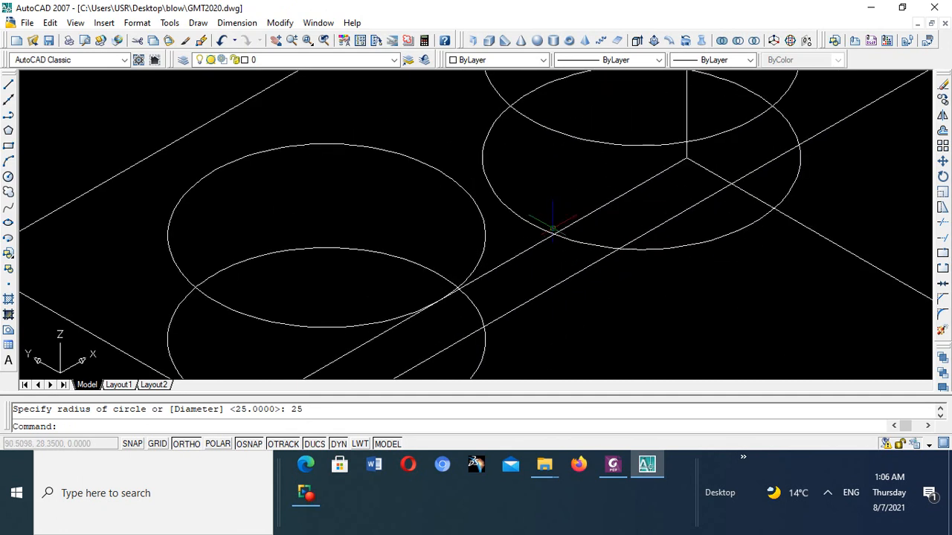
pyautogui.scroll(-7, 550, 221)
pyautogui.scroll(4, 526, 220)
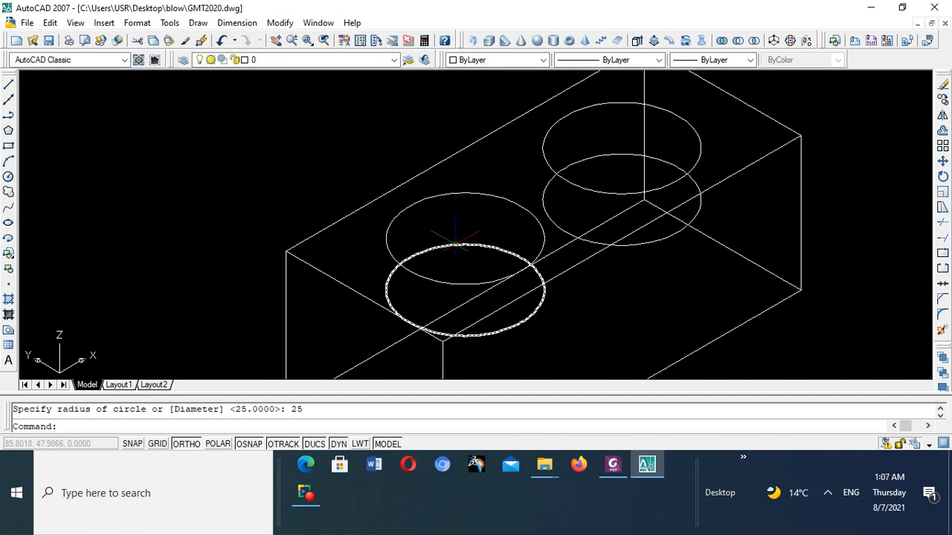
pyautogui.click(611, 465)
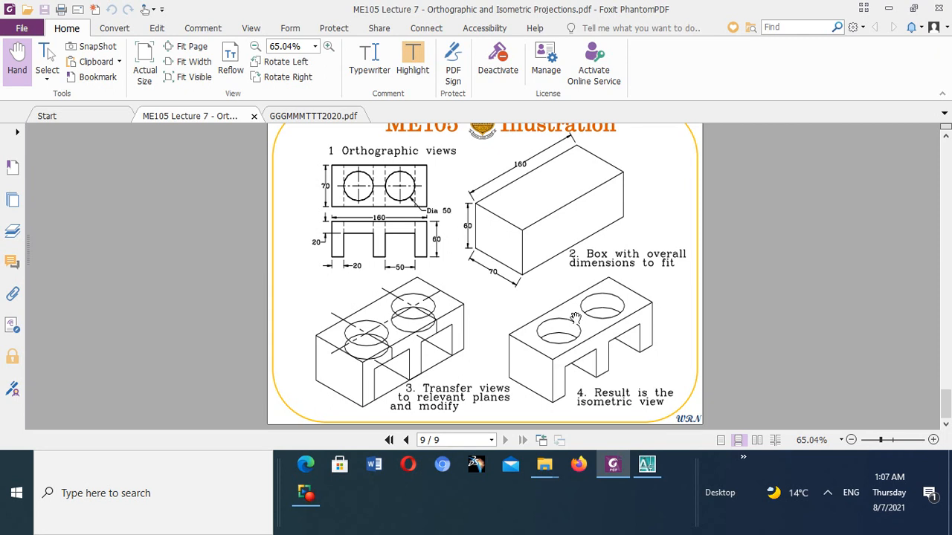
# - Return to AutoCAD and examine where the upper and lower circles of the first hole cross
pyautogui.click(646, 466)
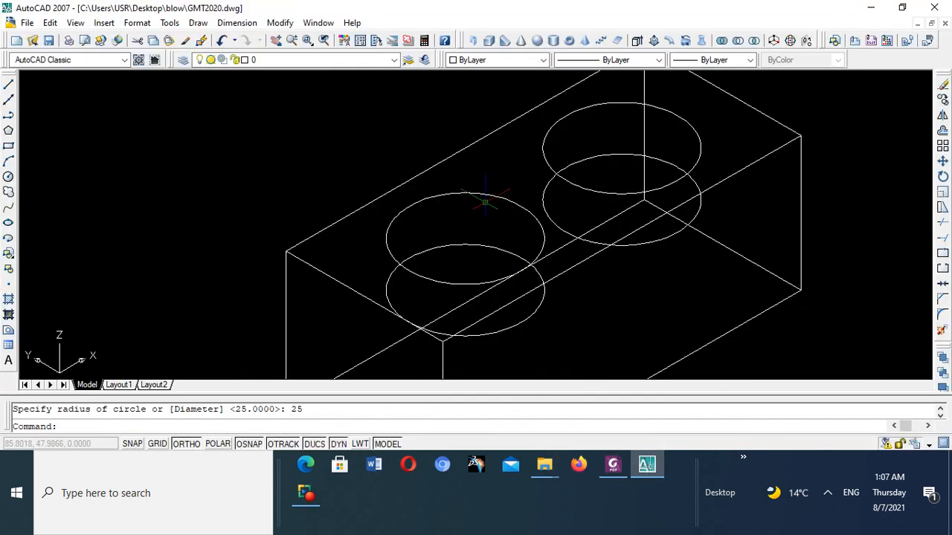
pyautogui.scroll(-6, 484, 202)
pyautogui.scroll(9, 441, 187)
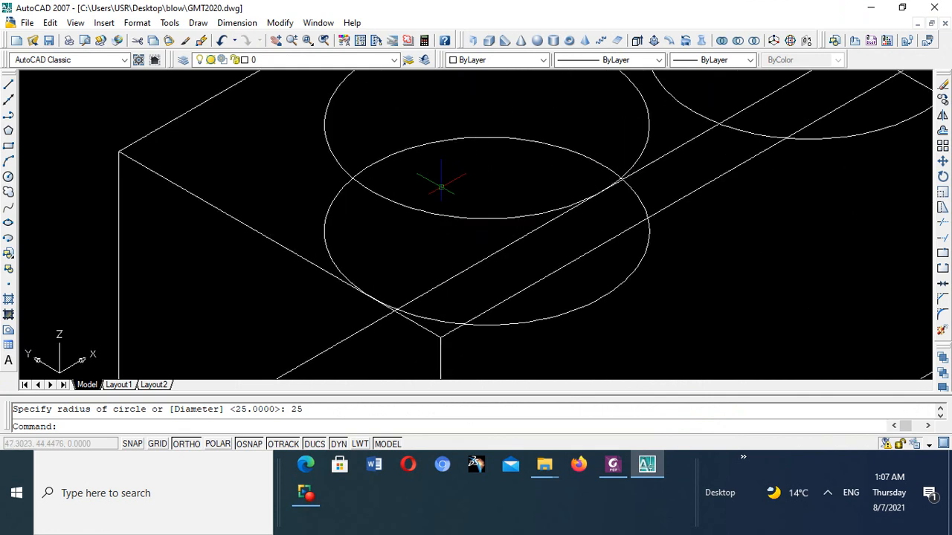
pyautogui.scroll(2, 441, 187)
pyautogui.scroll(-6, 338, 194)
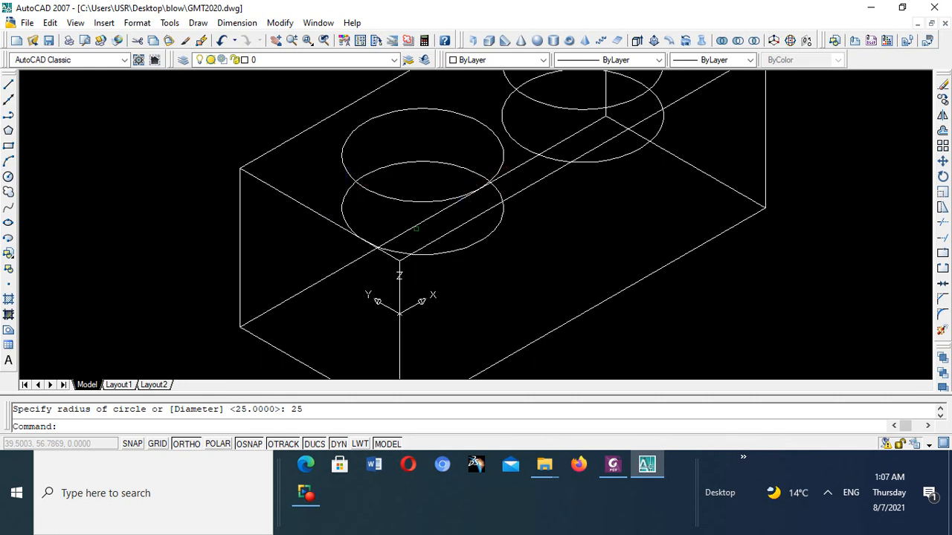
pyautogui.scroll(3, 357, 191)
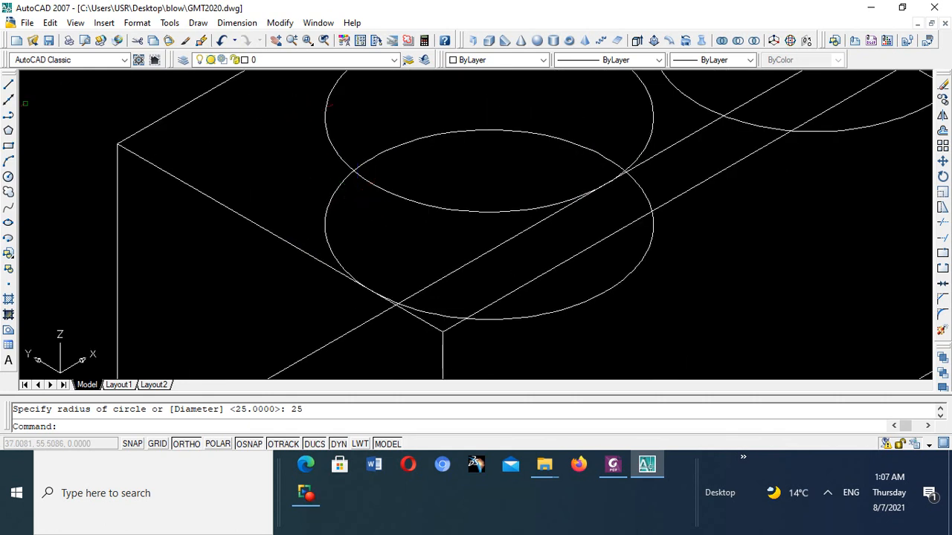
# - With Ortho off, draw a line from one crossing of the first hole's upper and lower circles to just past the other crossing
pyautogui.click(9, 88)
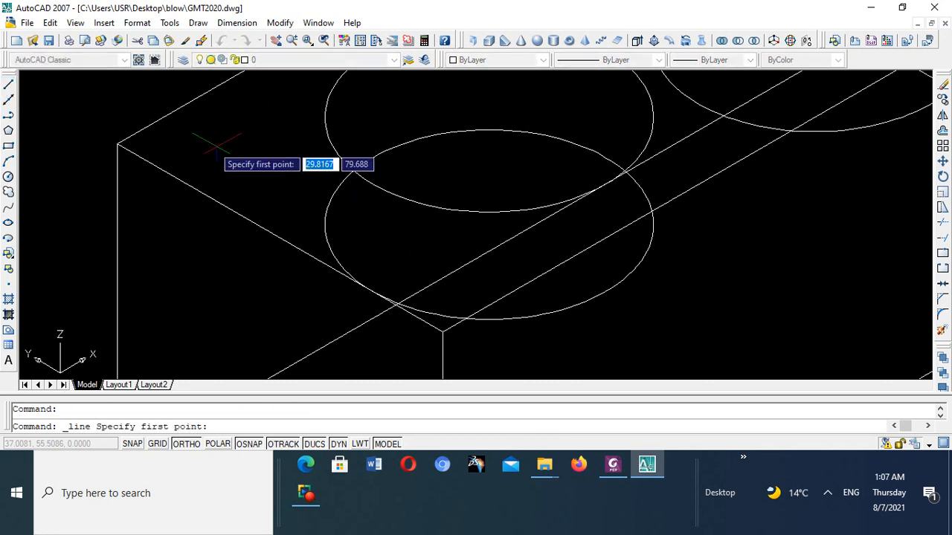
pyautogui.scroll(4, 290, 155)
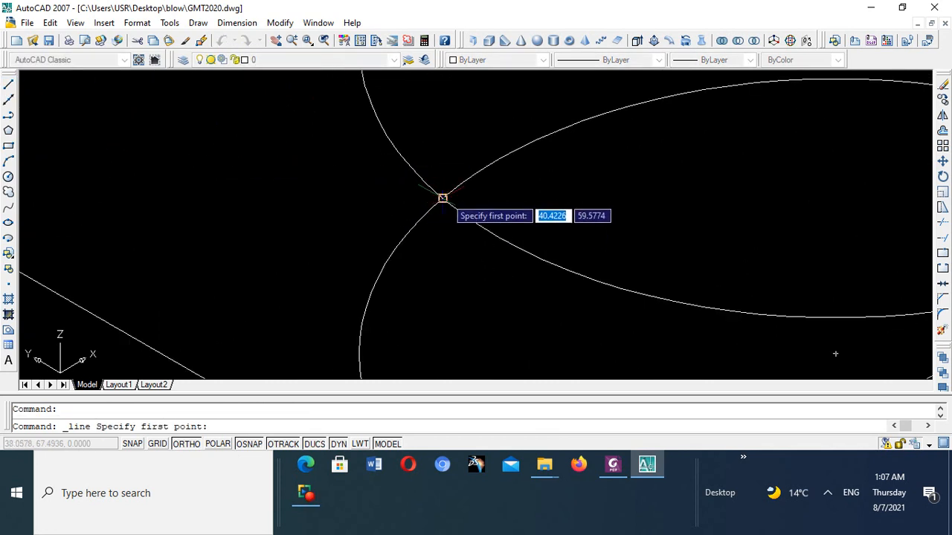
pyautogui.scroll(2, 442, 198)
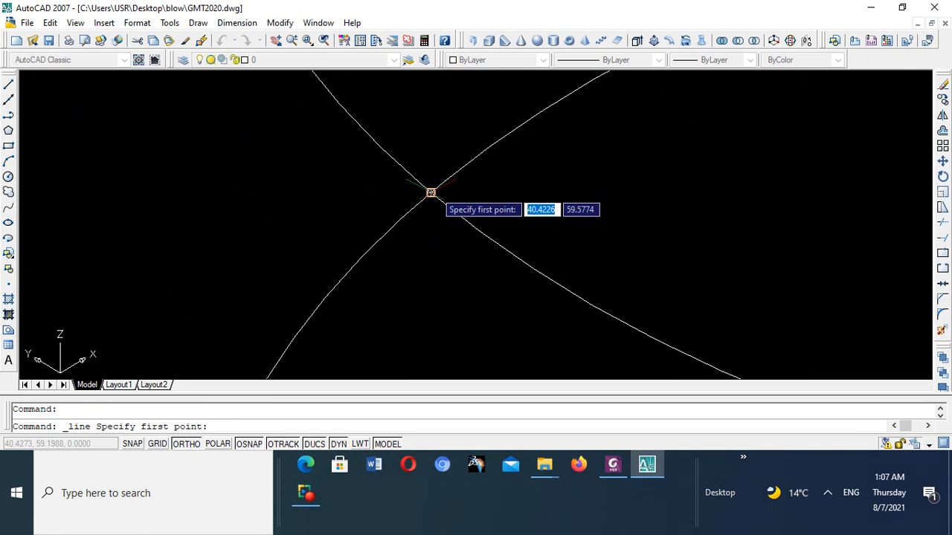
pyautogui.click(430, 193)
pyautogui.scroll(-5, 430, 195)
pyautogui.scroll(6, 643, 193)
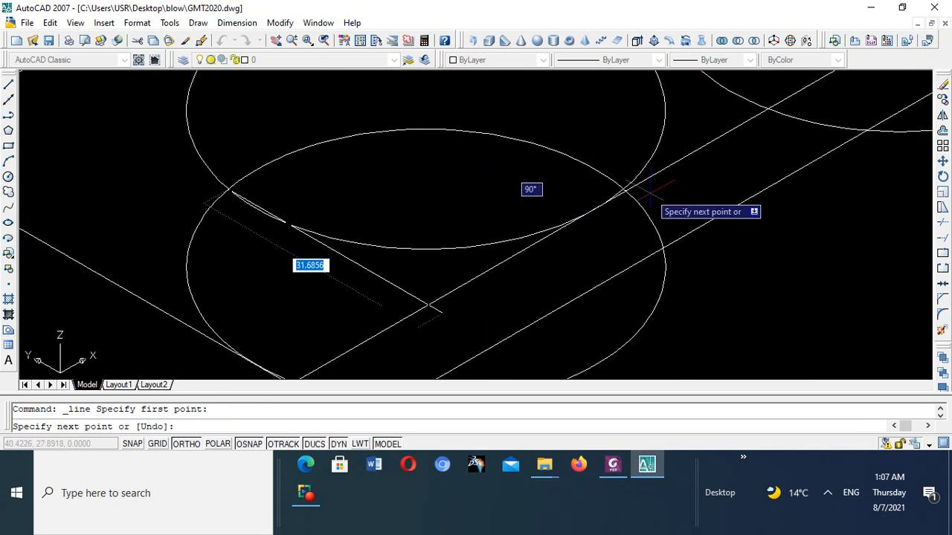
pyautogui.click(182, 444)
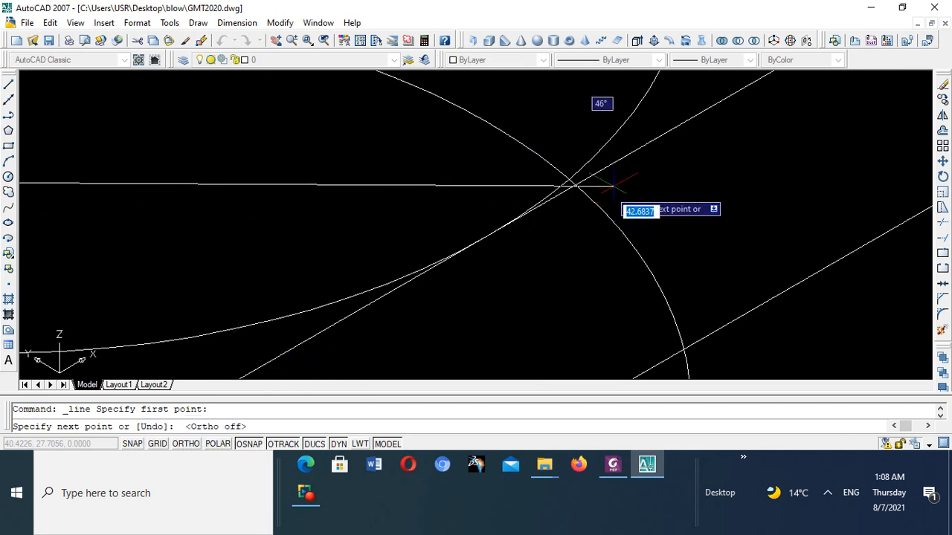
pyautogui.scroll(5, 612, 181)
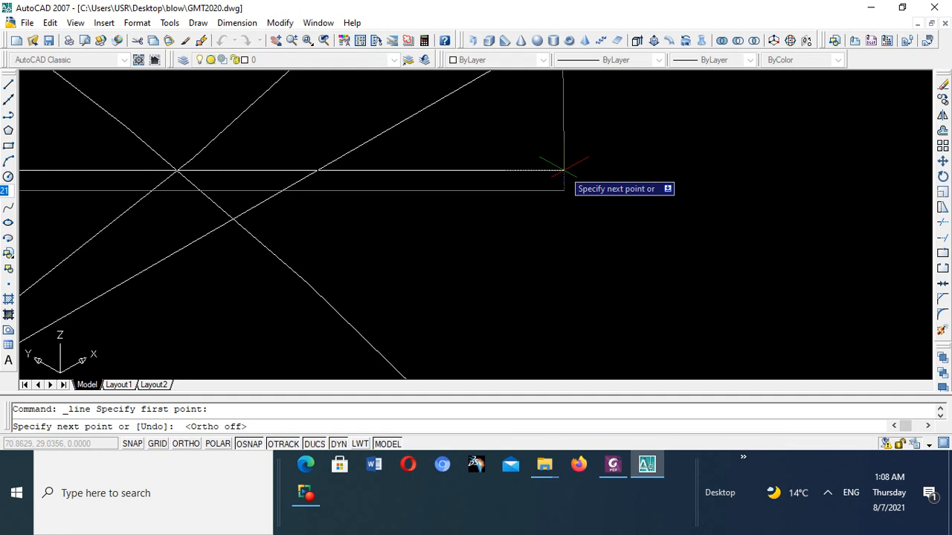
pyautogui.click(564, 171)
pyautogui.scroll(-5, 563, 171)
pyautogui.rightClick(560, 178)
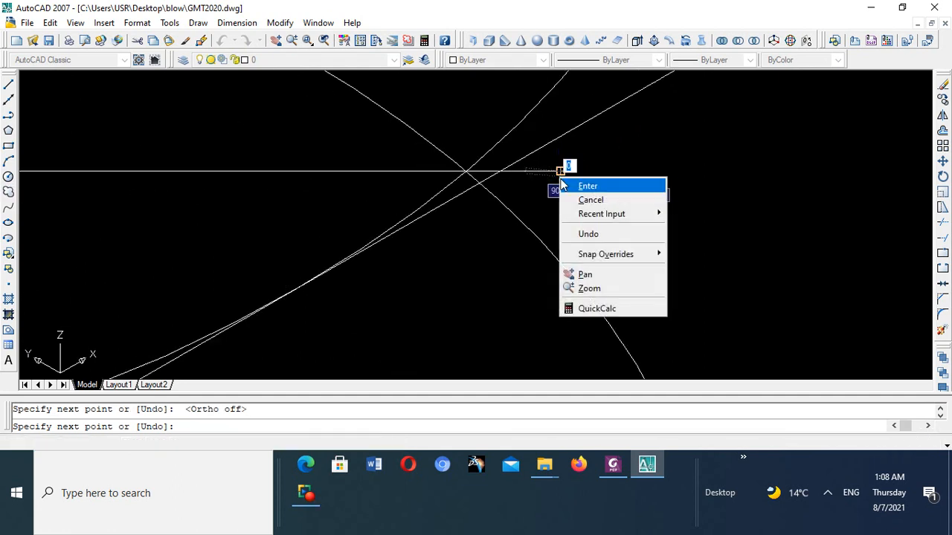
pyautogui.click(572, 186)
pyautogui.click(568, 185)
pyautogui.scroll(-9, 525, 181)
pyautogui.scroll(2, 269, 227)
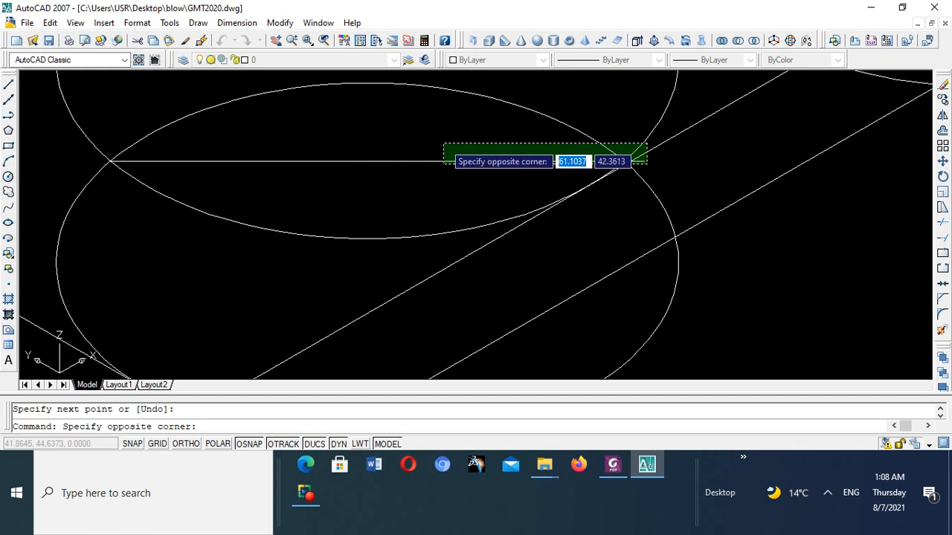
pyautogui.press('Escape')
# - Compare the first hole's circles and crossing line with the Foxit PhantomPDF illustration, and return to AutoCAD
pyautogui.scroll(-5, 438, 145)
pyautogui.scroll(3, 400, 192)
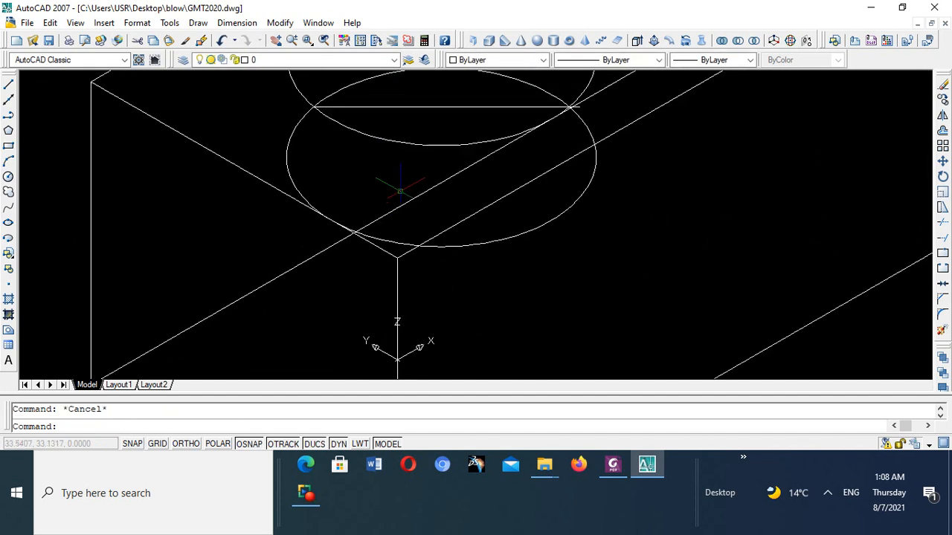
pyautogui.scroll(-2, 395, 184)
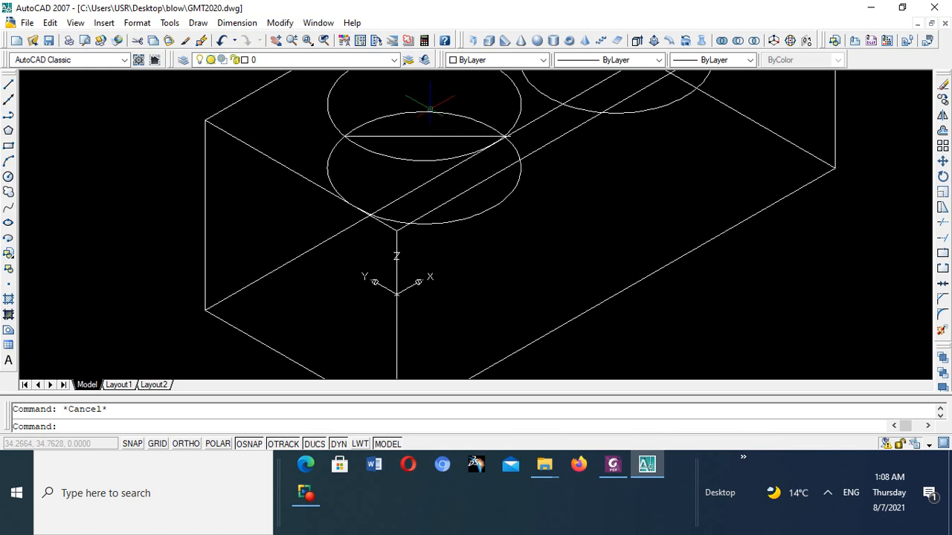
pyautogui.click(613, 465)
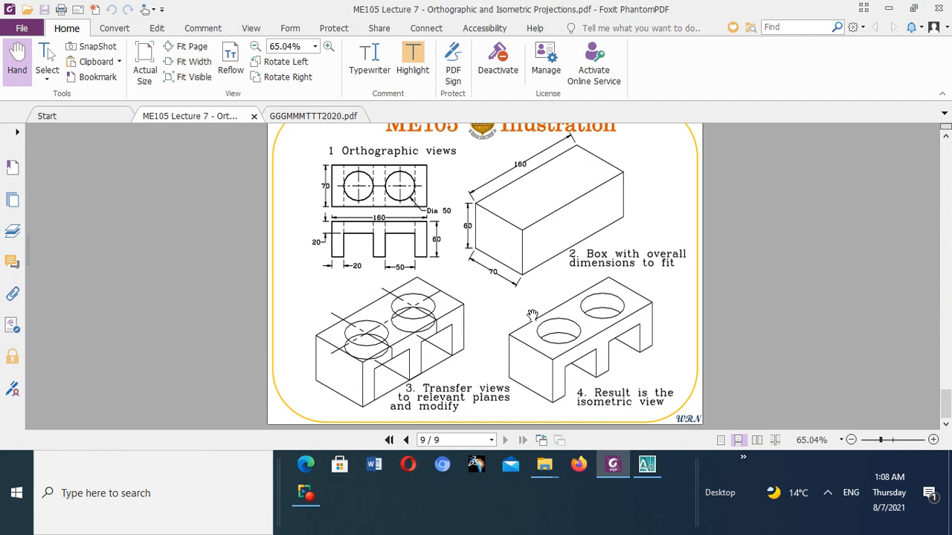
pyautogui.click(647, 466)
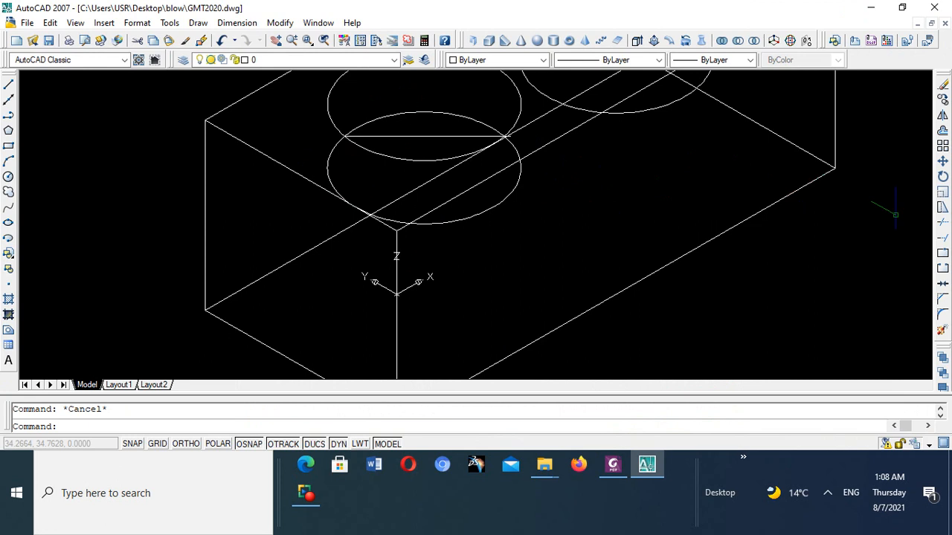
# - Trim away the front part of the first hole's lower circle using the crossing line as cutting edge, and erase that line
pyautogui.click(944, 224)
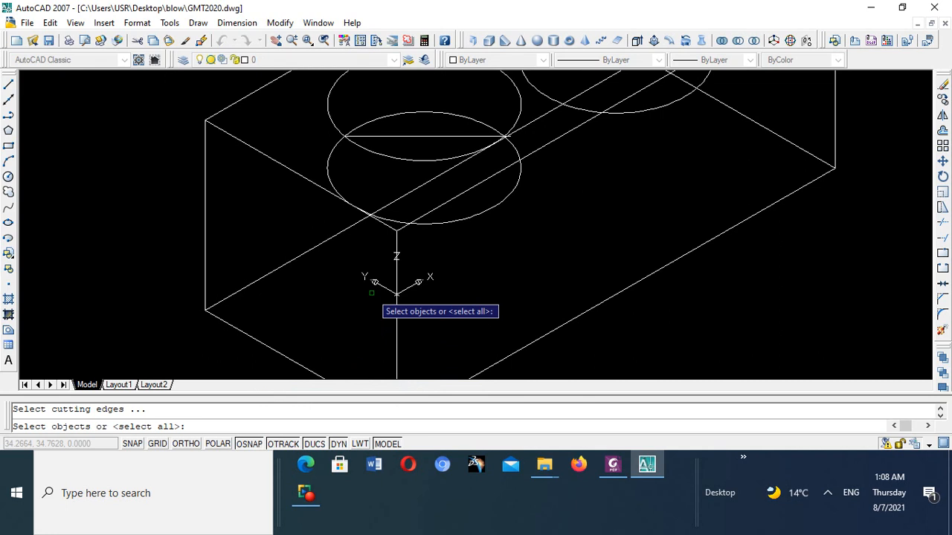
pyautogui.click(413, 136)
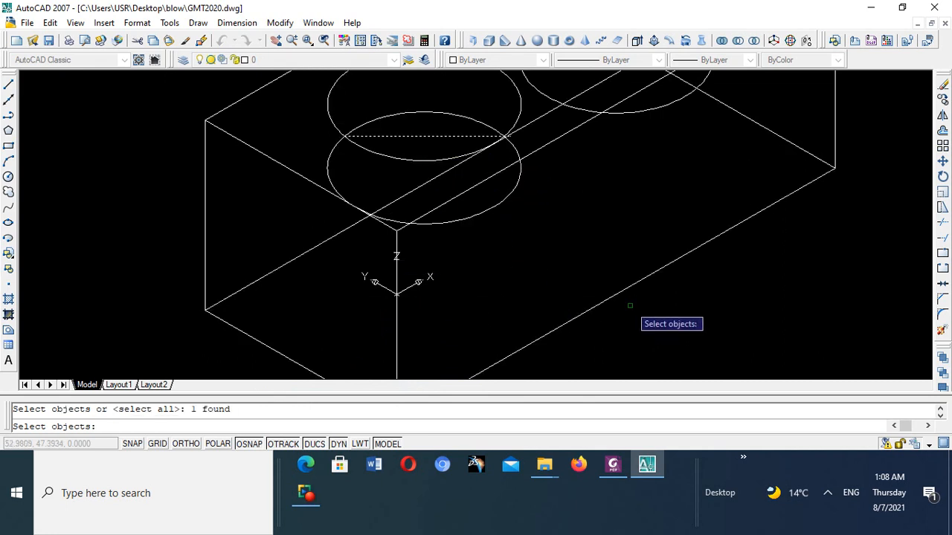
pyautogui.press('Return')
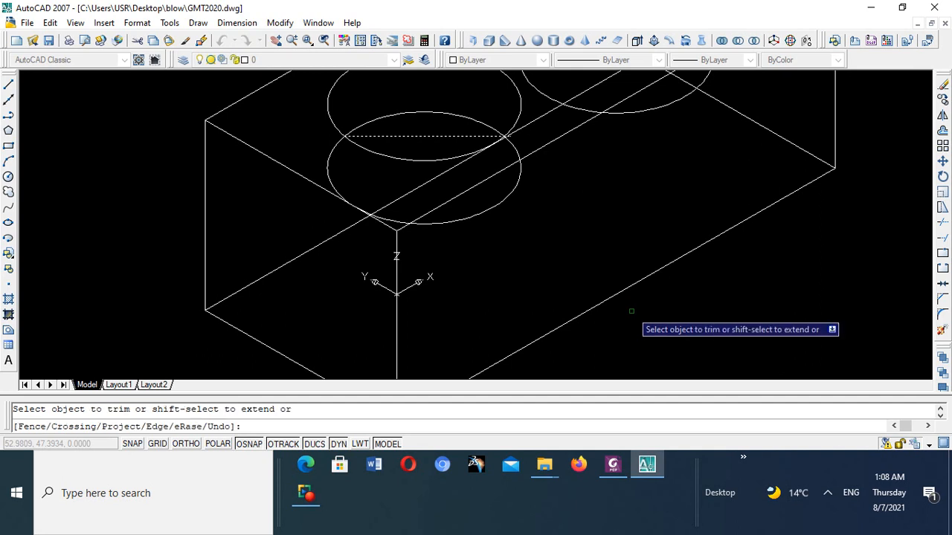
pyautogui.click(336, 149)
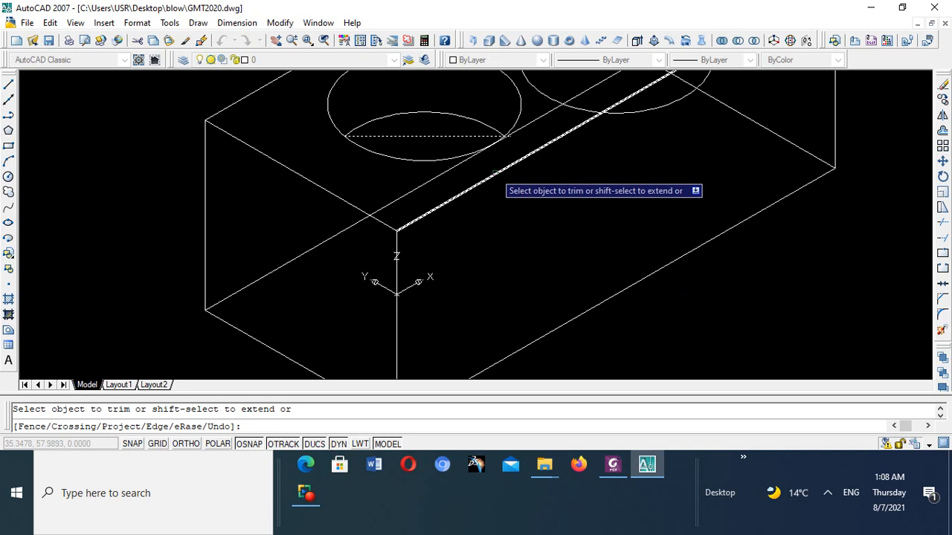
pyautogui.press('Escape')
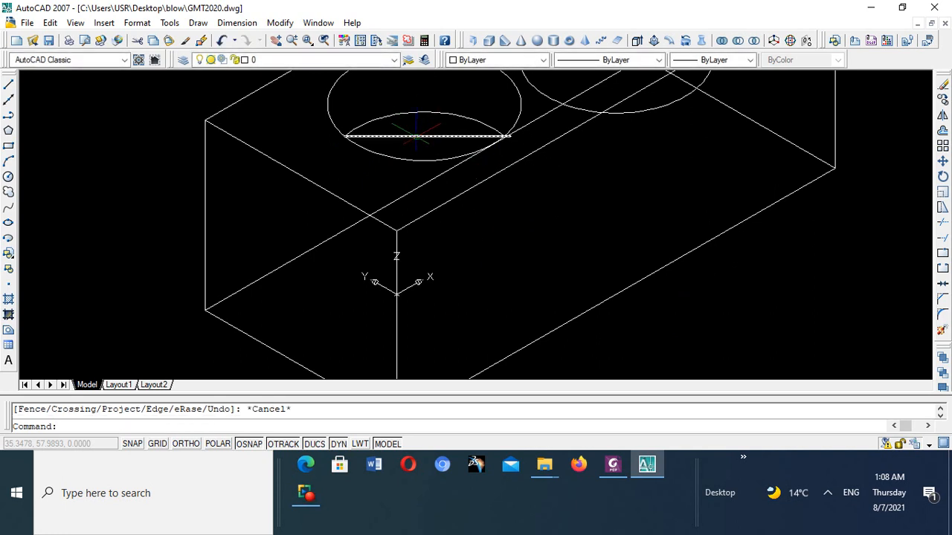
pyautogui.click(417, 136)
pyautogui.press('Delete')
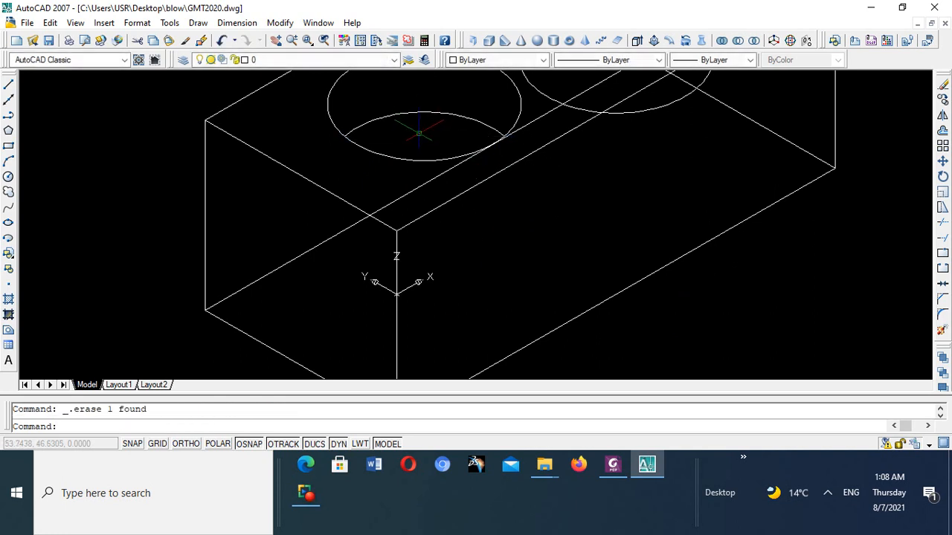
# - Examine the trimmed first hole on the box and the untrimmed circles of the second hole
pyautogui.scroll(-3, 416, 136)
pyautogui.scroll(3, 414, 136)
pyautogui.scroll(-5, 414, 136)
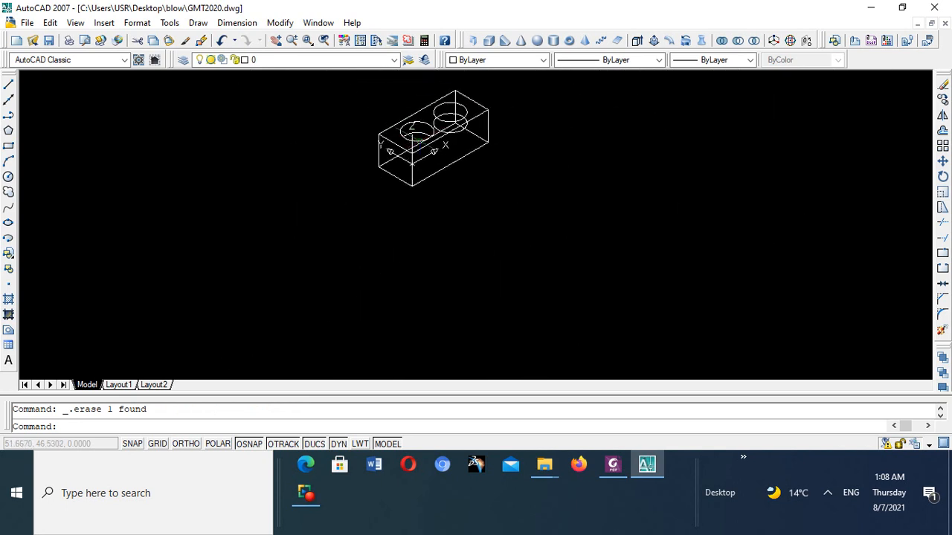
pyautogui.scroll(4, 420, 126)
pyautogui.scroll(4, 421, 144)
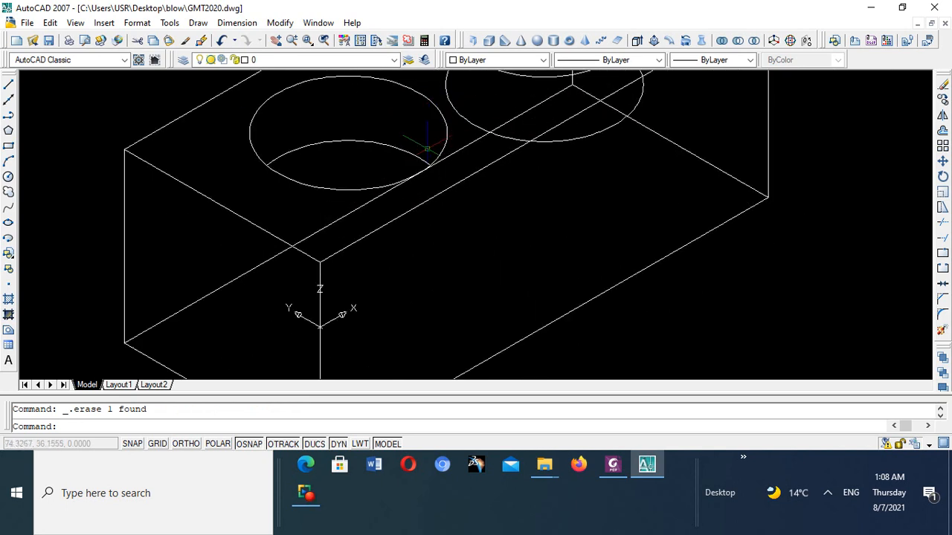
pyautogui.scroll(-5, 424, 146)
pyautogui.scroll(4, 426, 149)
pyautogui.scroll(-5, 425, 149)
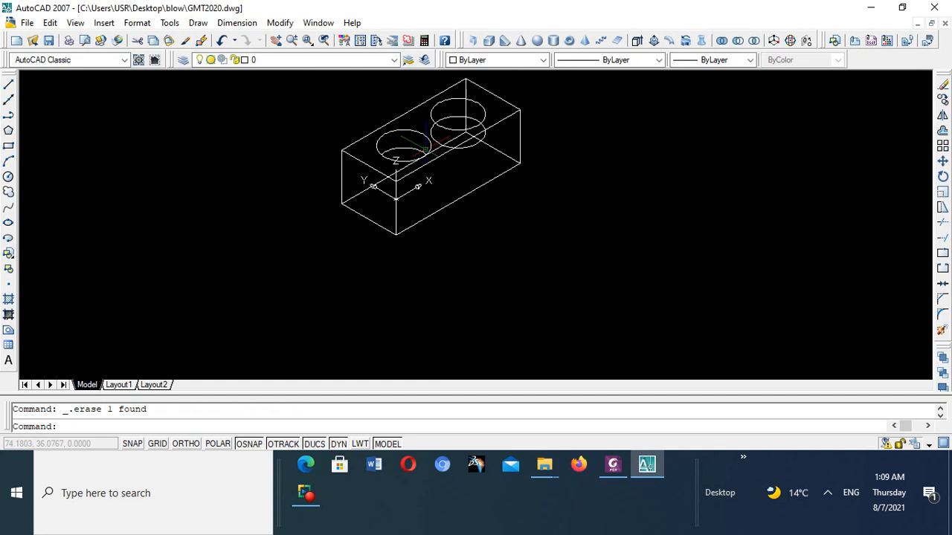
pyautogui.scroll(3, 426, 148)
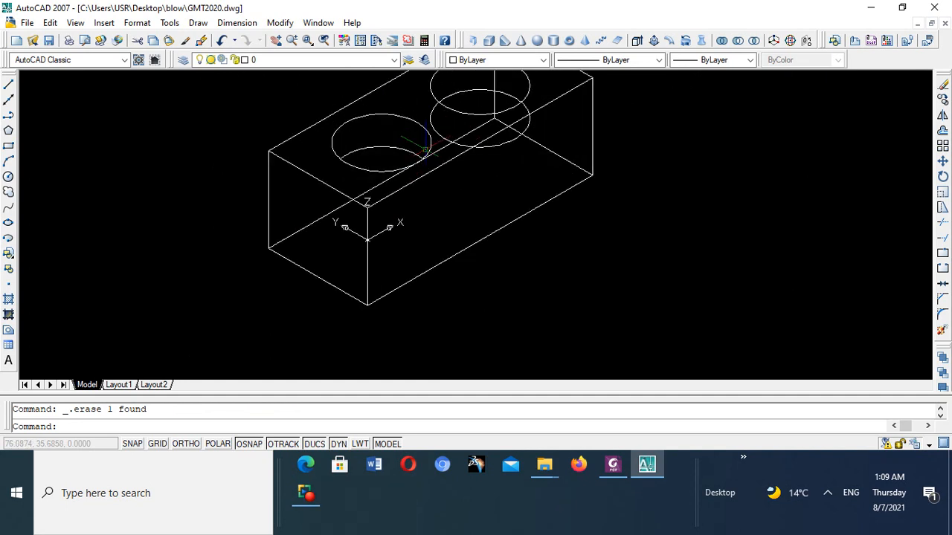
pyautogui.scroll(-5, 426, 148)
pyautogui.scroll(8, 428, 142)
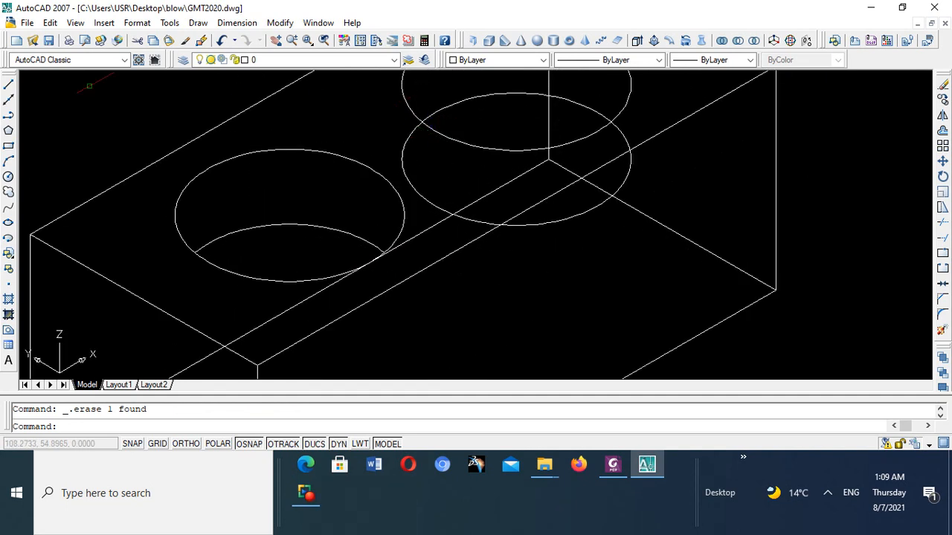
# - Draw a line about 52 units long from one crossing of the second hole's circles to beyond the other crossing
pyautogui.click(9, 88)
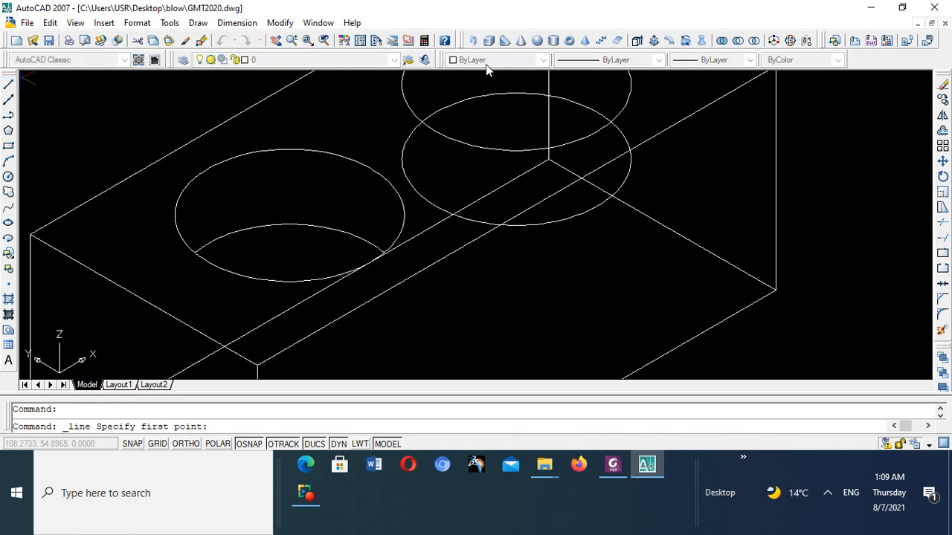
pyautogui.scroll(6, 453, 130)
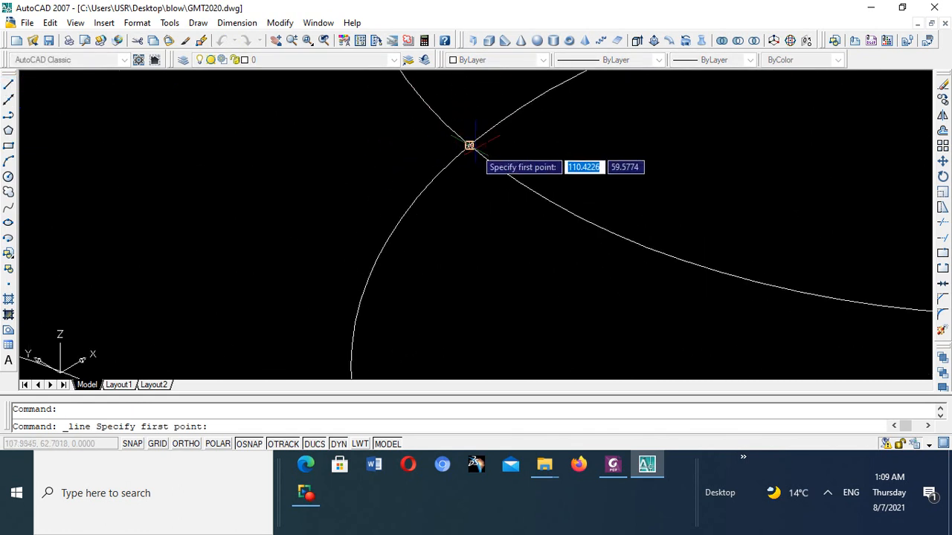
pyautogui.click(469, 145)
pyautogui.scroll(-5, 479, 149)
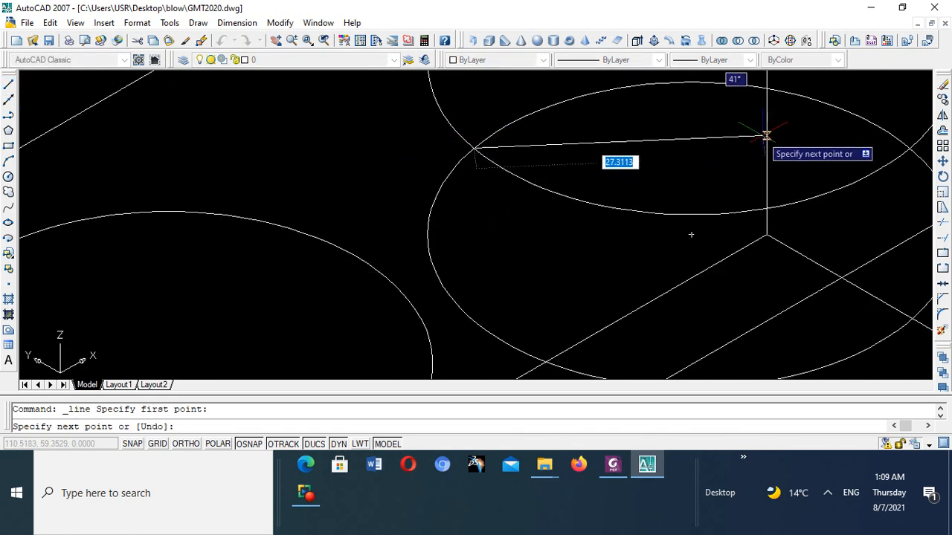
pyautogui.scroll(-3, 764, 140)
pyautogui.scroll(4, 766, 154)
pyautogui.scroll(-4, 784, 102)
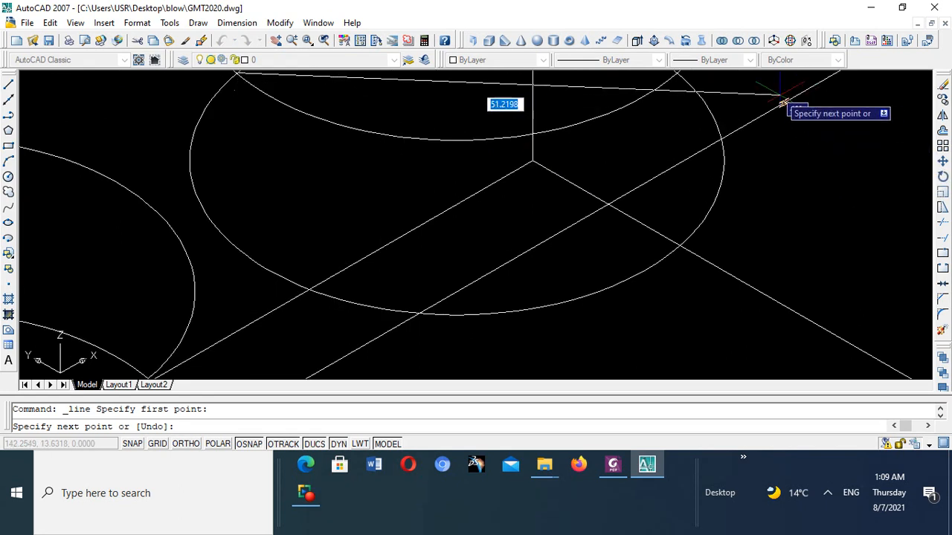
pyautogui.scroll(5, 780, 95)
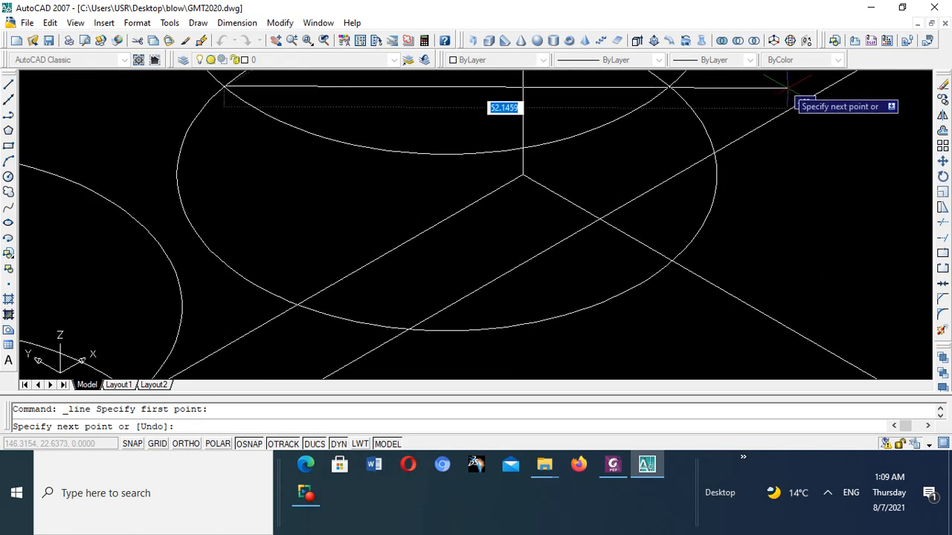
pyautogui.click(788, 88)
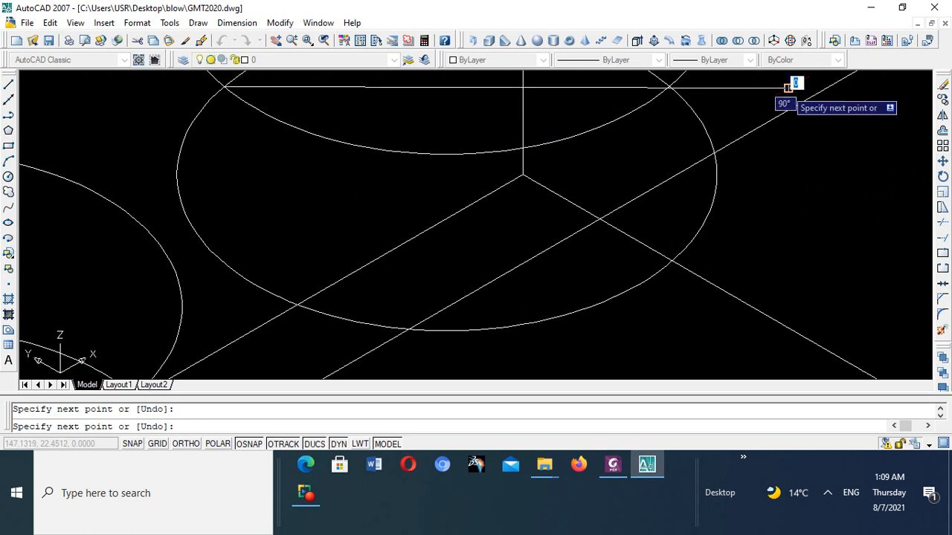
pyautogui.scroll(3, 686, 103)
pyautogui.scroll(-2, 699, 93)
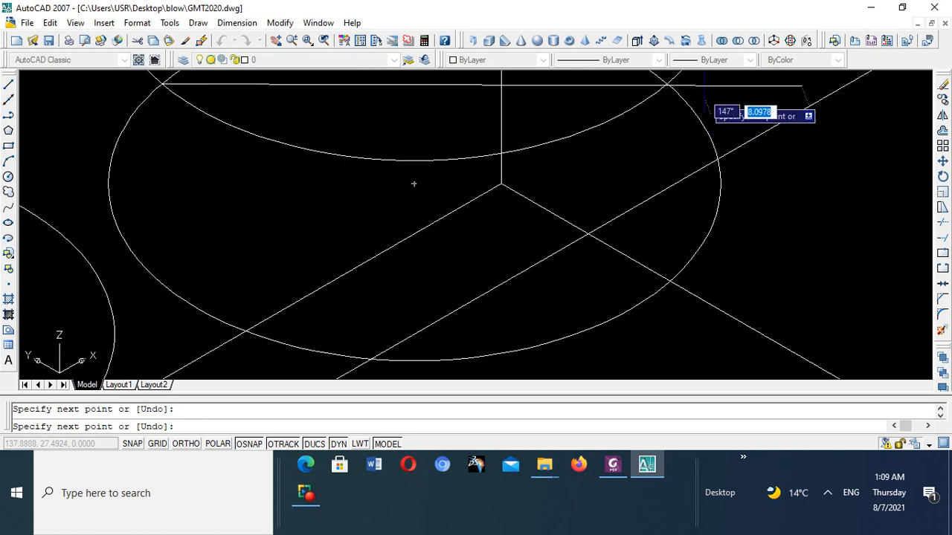
pyautogui.press('Escape')
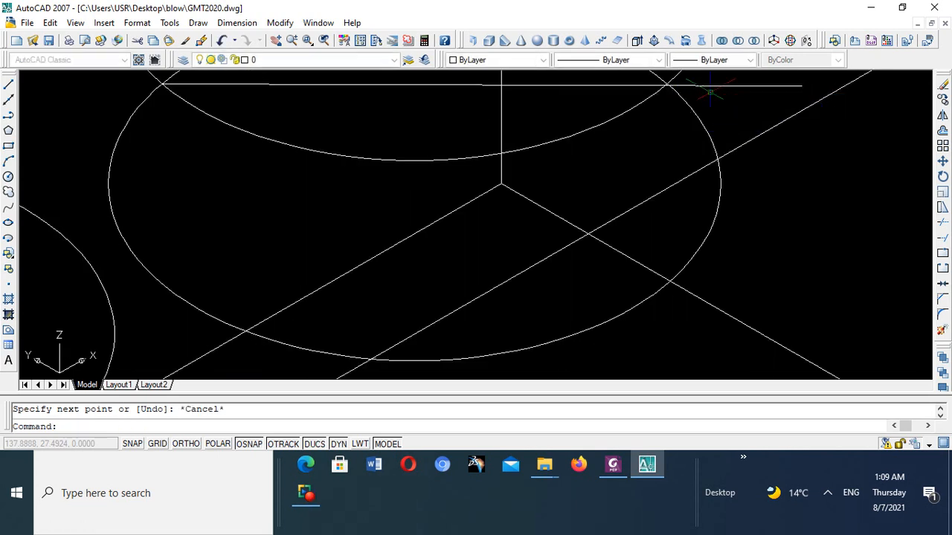
# - Erase the crossing line drawn through the second hole's circles
pyautogui.scroll(3, 654, 78)
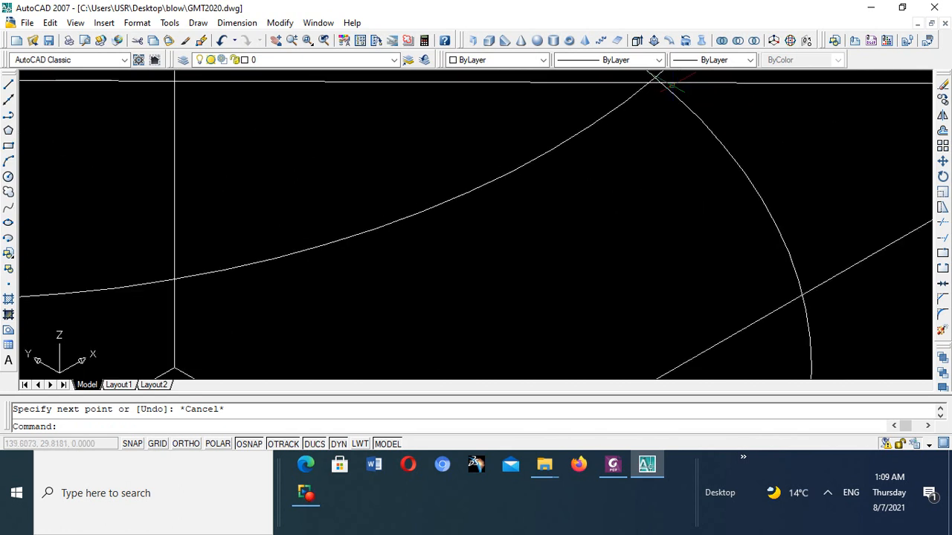
pyautogui.doubleClick(587, 82)
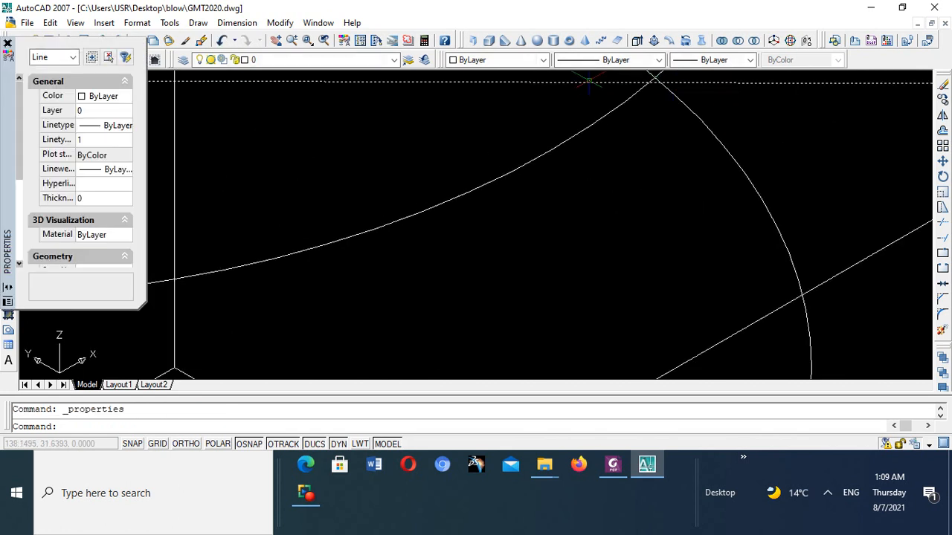
pyautogui.click(7, 43)
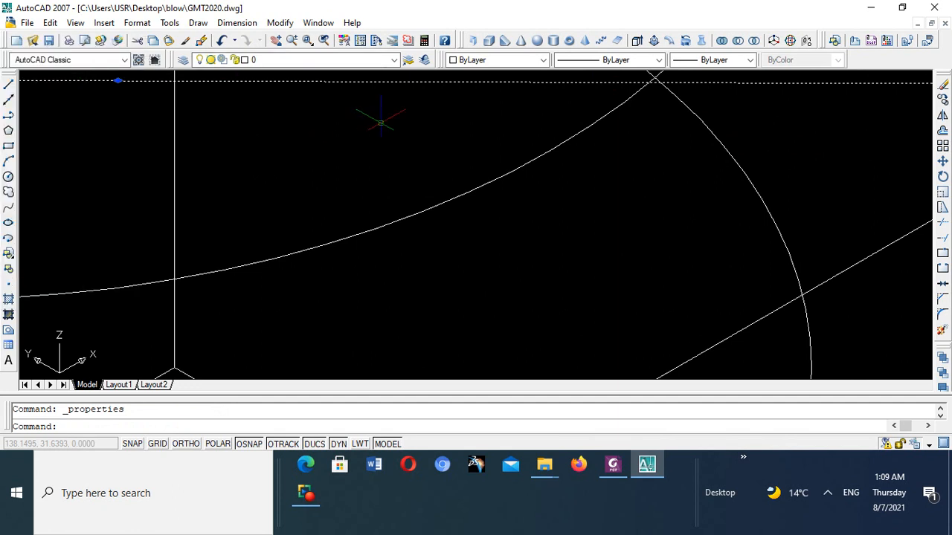
pyautogui.press('Delete')
pyautogui.scroll(-6, 379, 121)
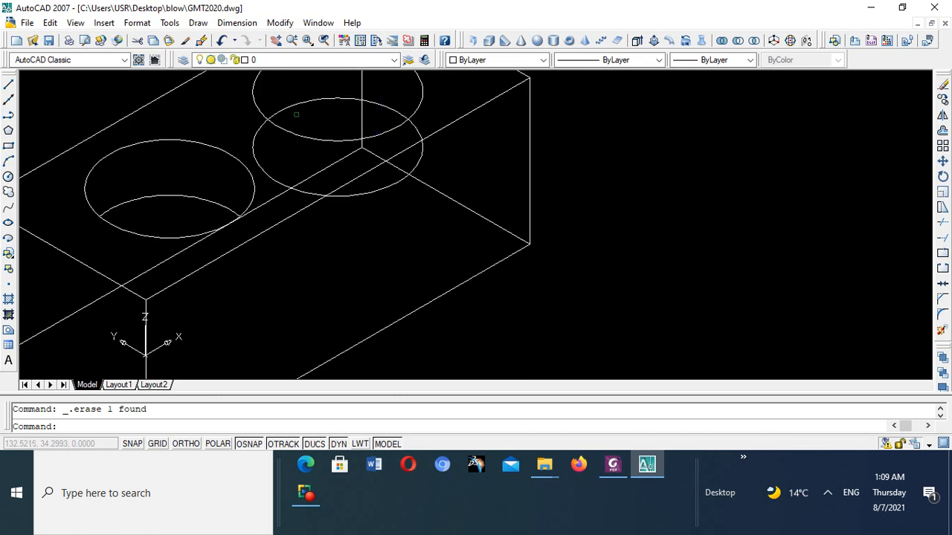
# - Draw a line about 48 units long from one crossing of the second hole's circles through the other crossing and slightly beyond it
pyautogui.click(9, 87)
pyautogui.scroll(5, 271, 104)
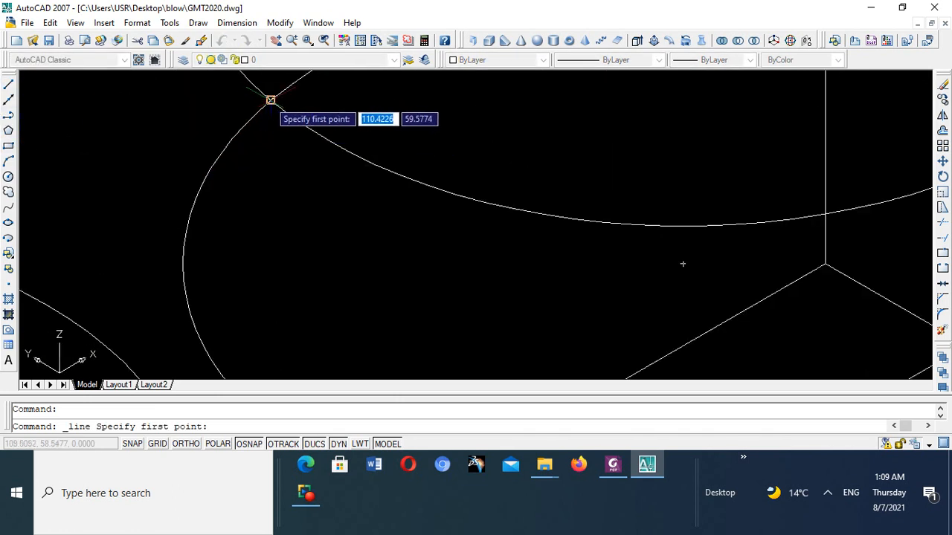
pyautogui.click(271, 100)
pyautogui.scroll(-5, 272, 100)
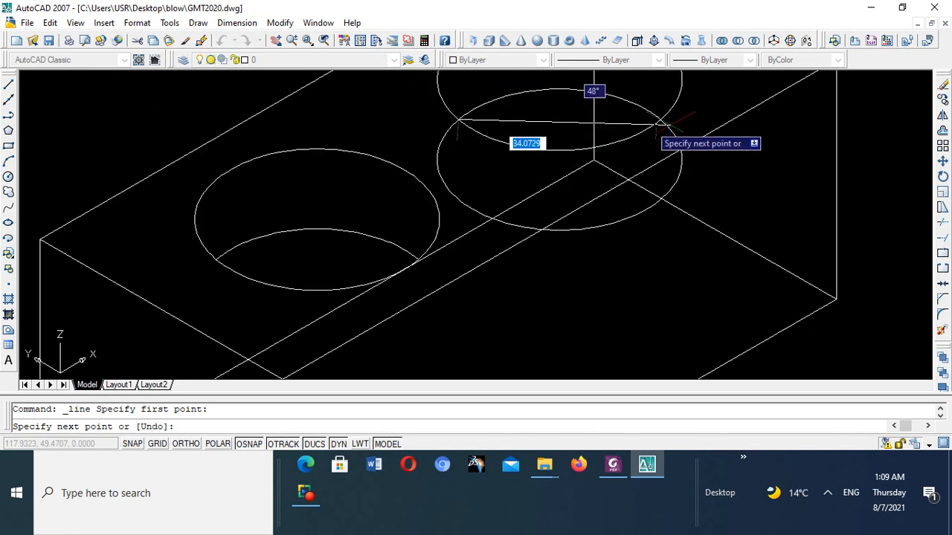
pyautogui.scroll(5, 669, 123)
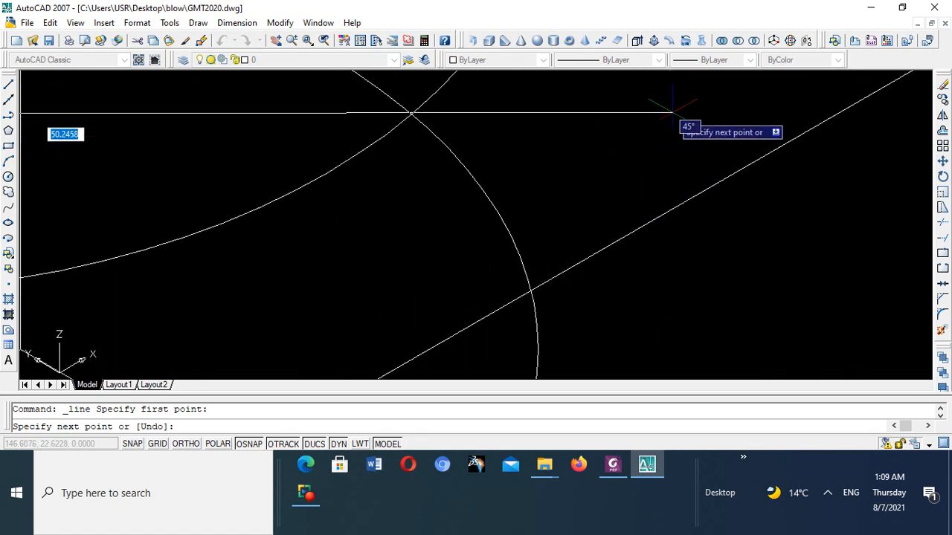
pyautogui.scroll(5, 673, 112)
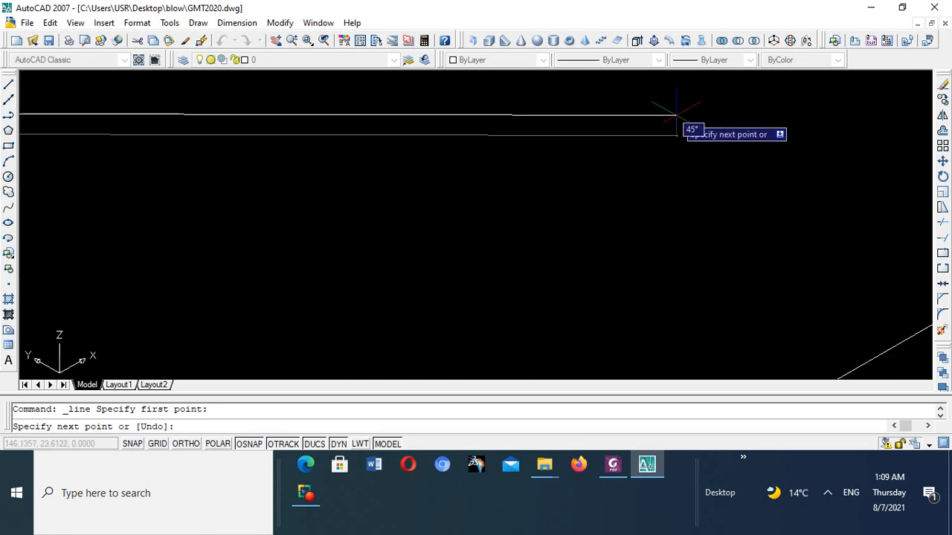
pyautogui.scroll(-5, 675, 115)
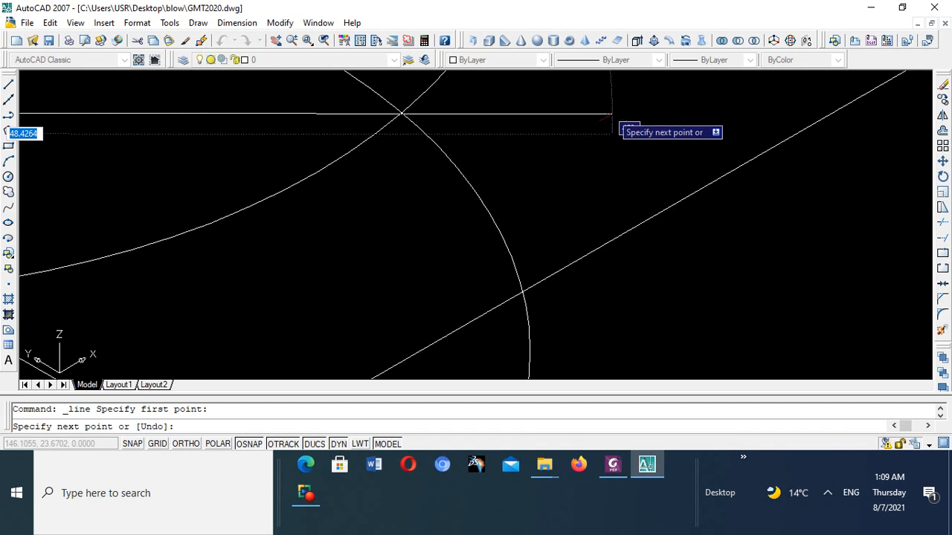
pyautogui.click(612, 114)
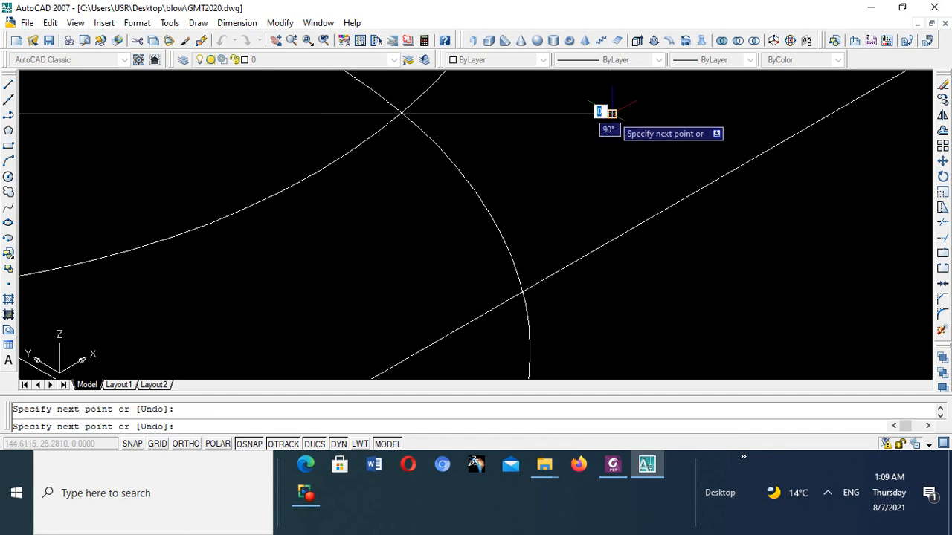
pyautogui.scroll(2, 301, 152)
pyautogui.rightClick(303, 151)
pyautogui.click(328, 160)
pyautogui.scroll(-2, 328, 159)
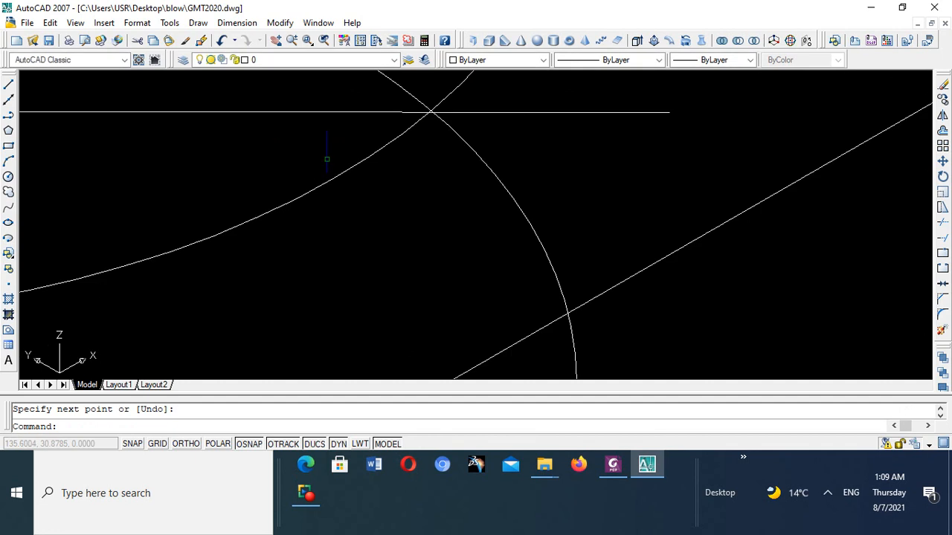
pyautogui.scroll(-3, 327, 159)
pyautogui.scroll(1, 217, 162)
pyautogui.scroll(-2, 194, 161)
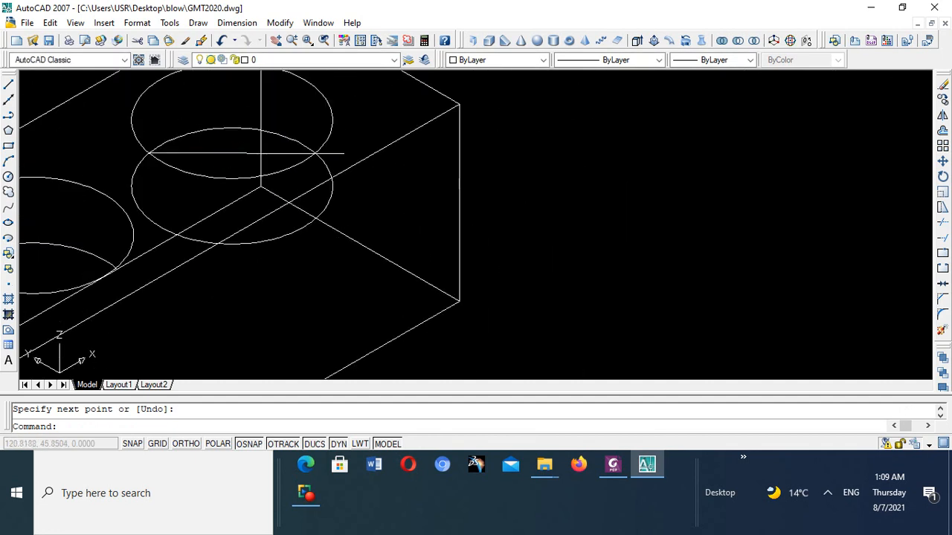
# - Check the Foxit PhantomPDF illustration, return to AutoCAD, and trim the front part of the second hole's lower circle using the crossing line as cutting edge
pyautogui.scroll(2, 169, 162)
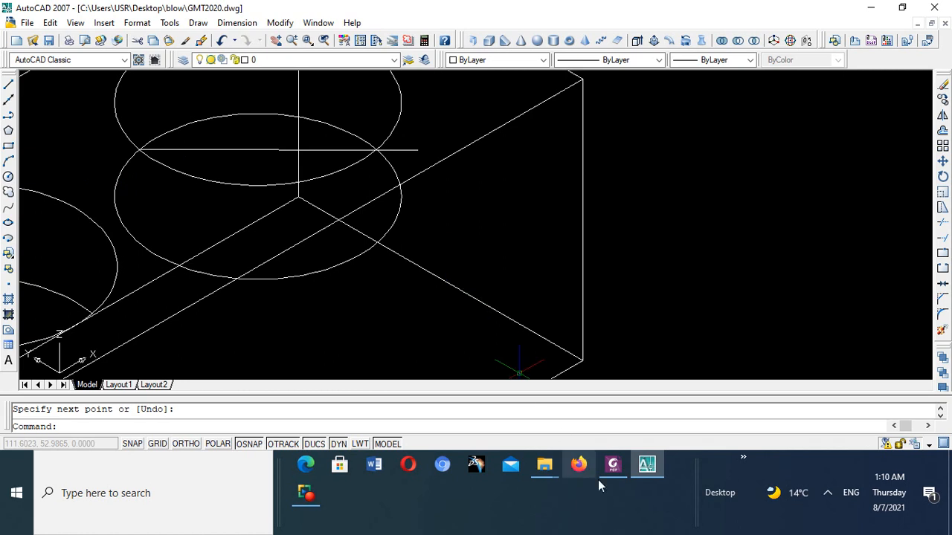
pyautogui.click(613, 467)
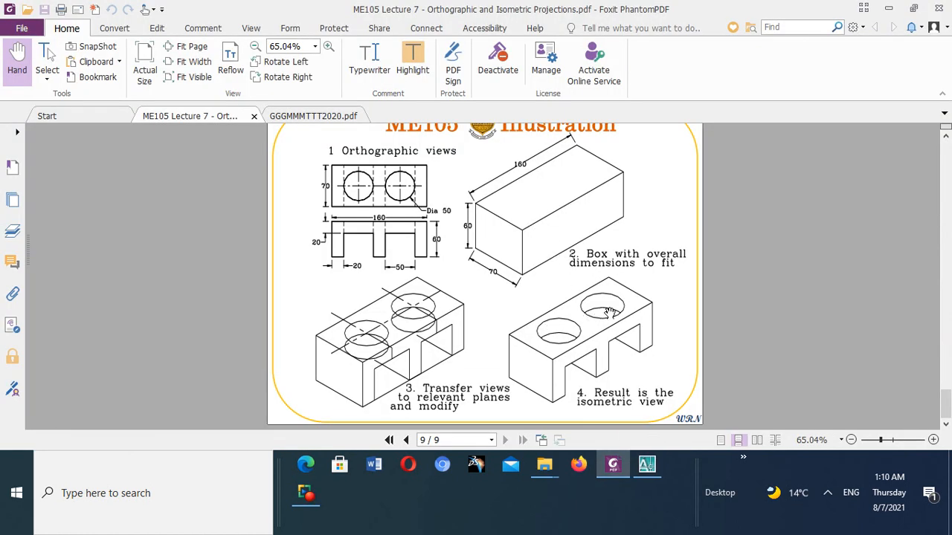
pyautogui.click(646, 467)
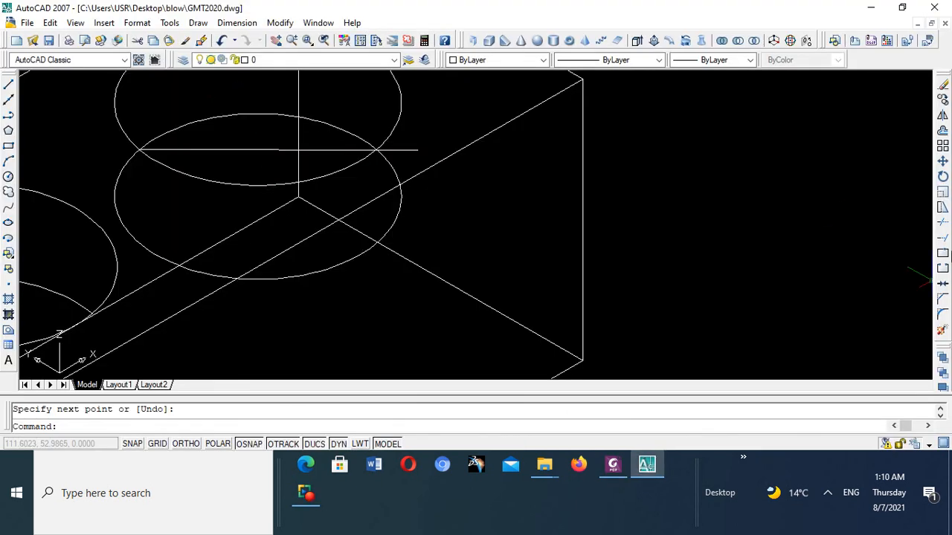
pyautogui.click(941, 223)
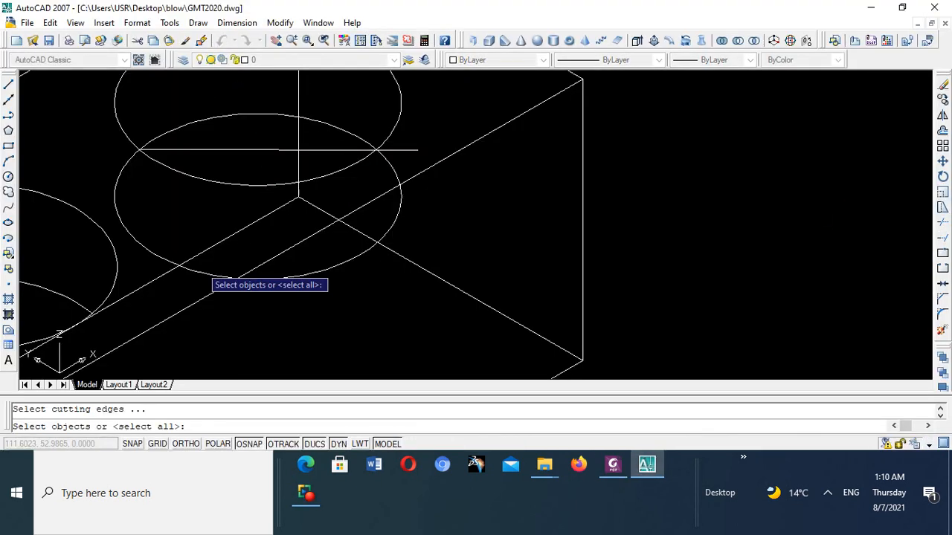
pyautogui.click(226, 150)
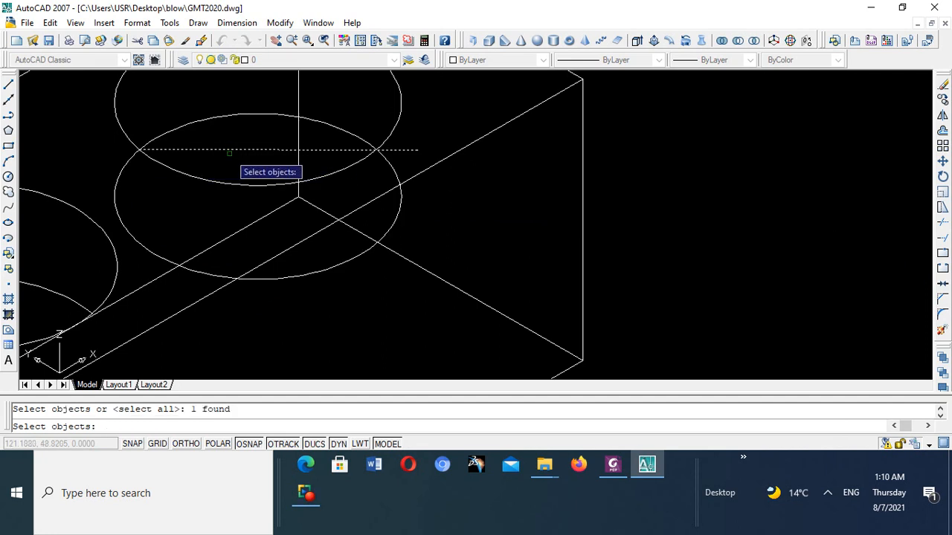
pyautogui.press('Return')
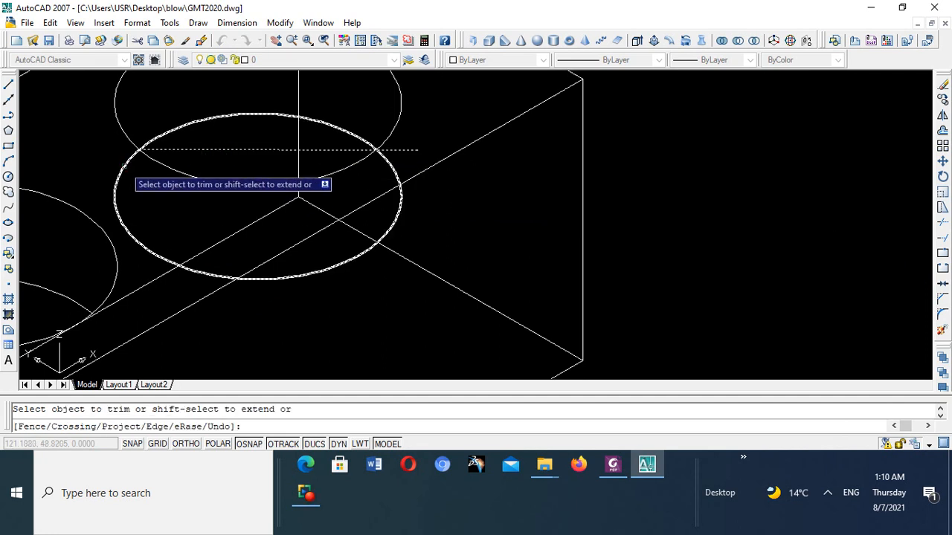
pyautogui.click(126, 166)
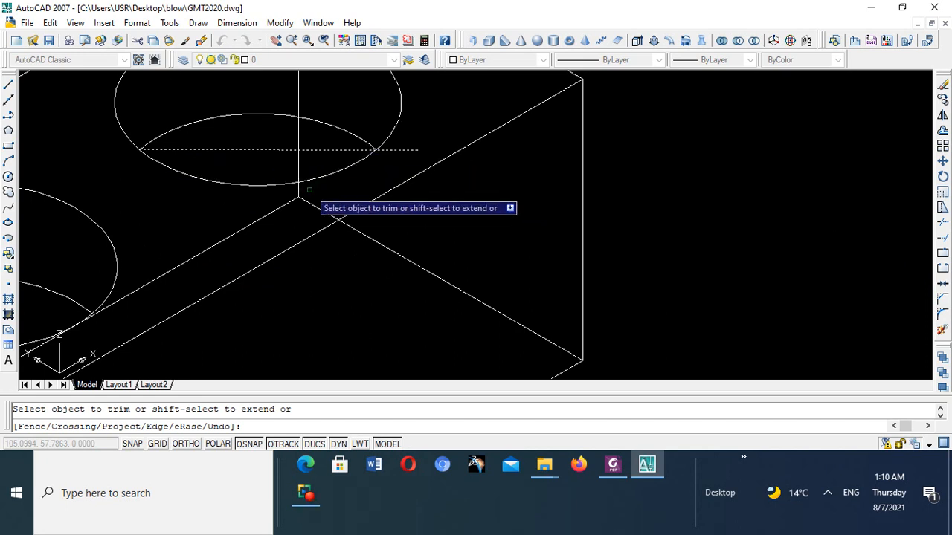
pyautogui.press('Escape')
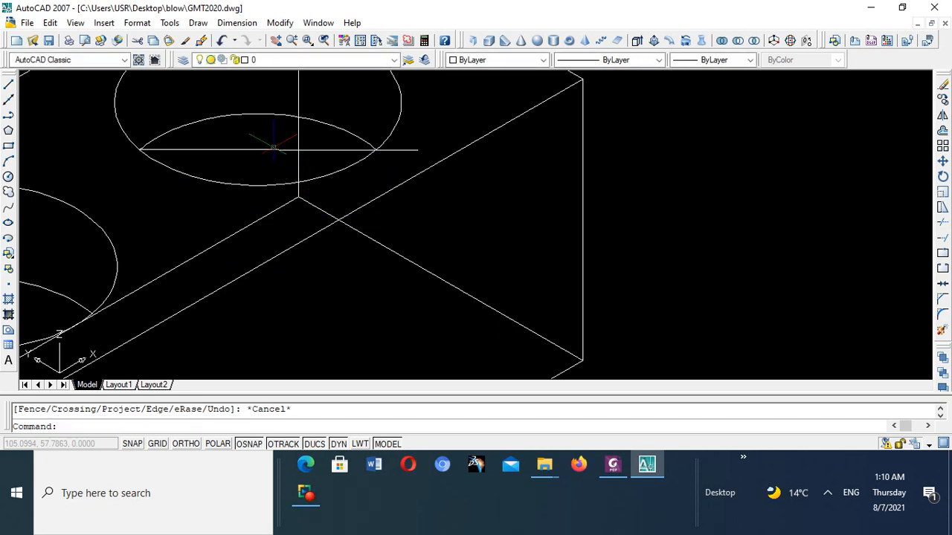
# - Erase the crossing line used to trim the second hole's lower circle
pyautogui.click(278, 150)
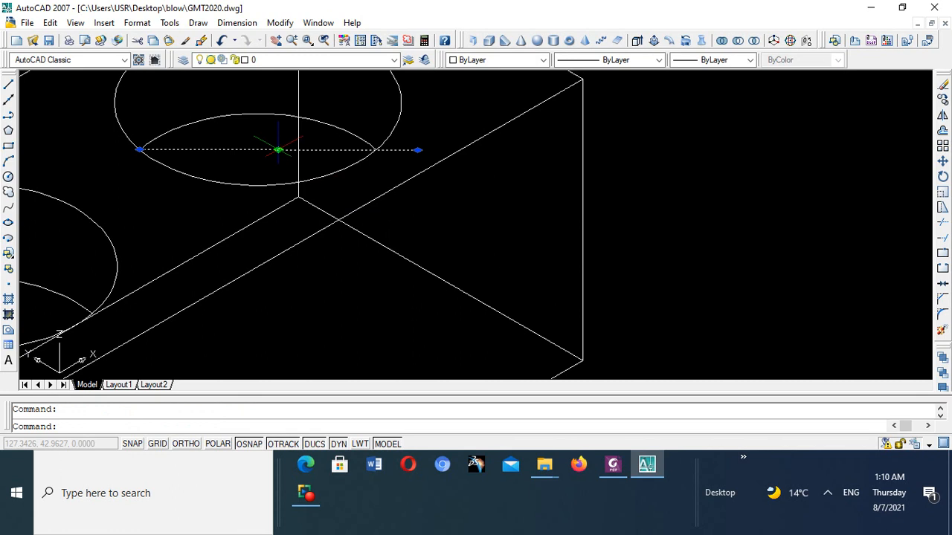
pyautogui.press('Delete')
pyautogui.scroll(-15, 275, 150)
pyautogui.scroll(5, 268, 181)
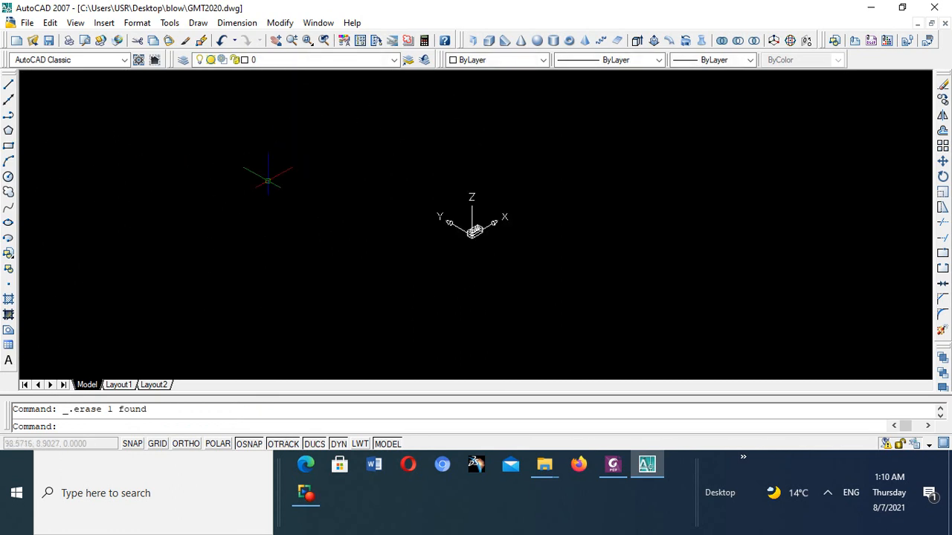
pyautogui.scroll(9, 649, 292)
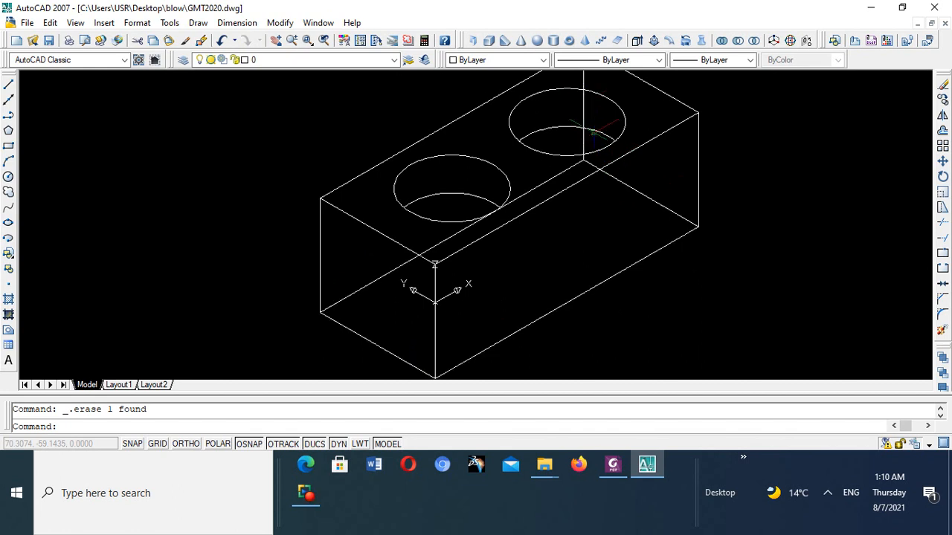
# - Erase the hidden vertical edge at the rear corner of the box, behind the second hole
pyautogui.click(585, 106)
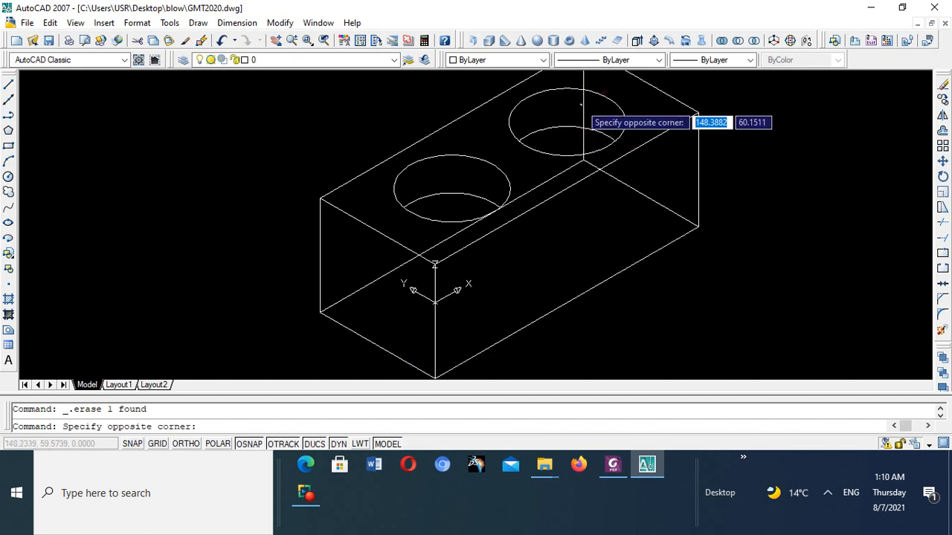
pyautogui.click(583, 102)
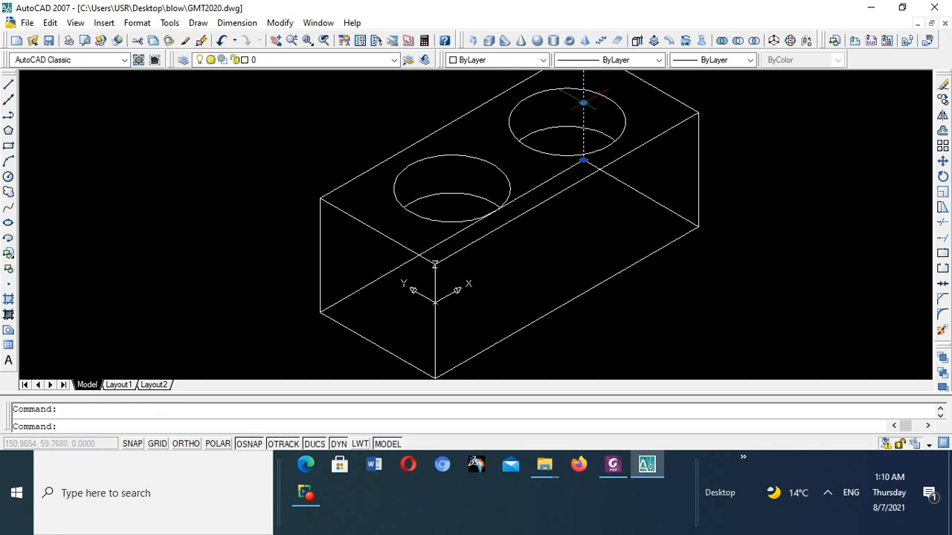
pyautogui.press('Delete')
pyautogui.scroll(-6, 573, 126)
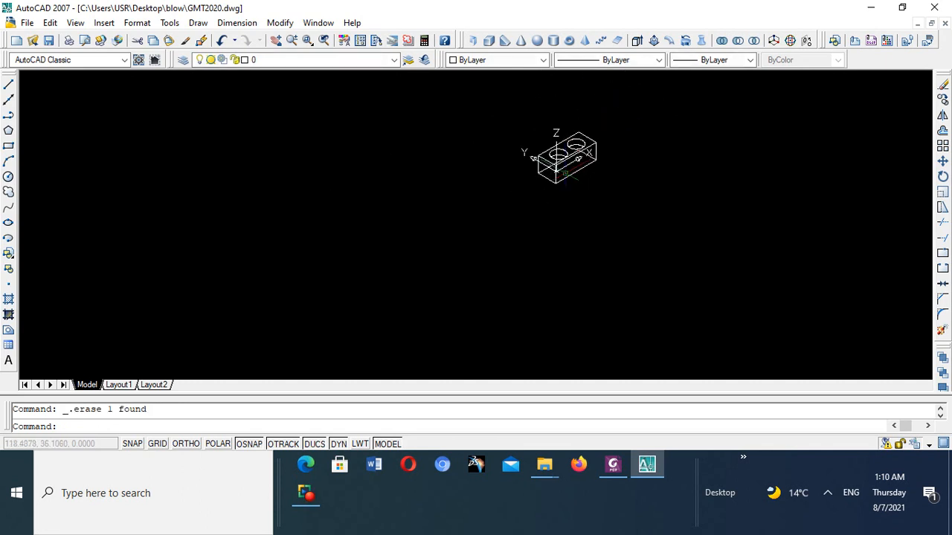
pyautogui.scroll(2, 569, 138)
pyautogui.scroll(3, 573, 97)
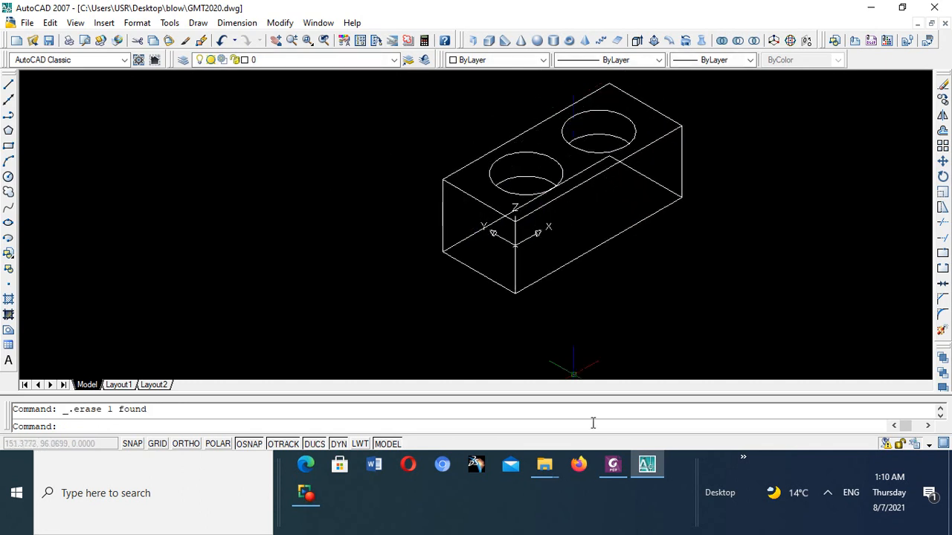
# - Check the result view in the Foxit PhantomPDF illustration, return to AutoCAD, and explode the box's bottom rectangle into separate lines
pyautogui.click(614, 465)
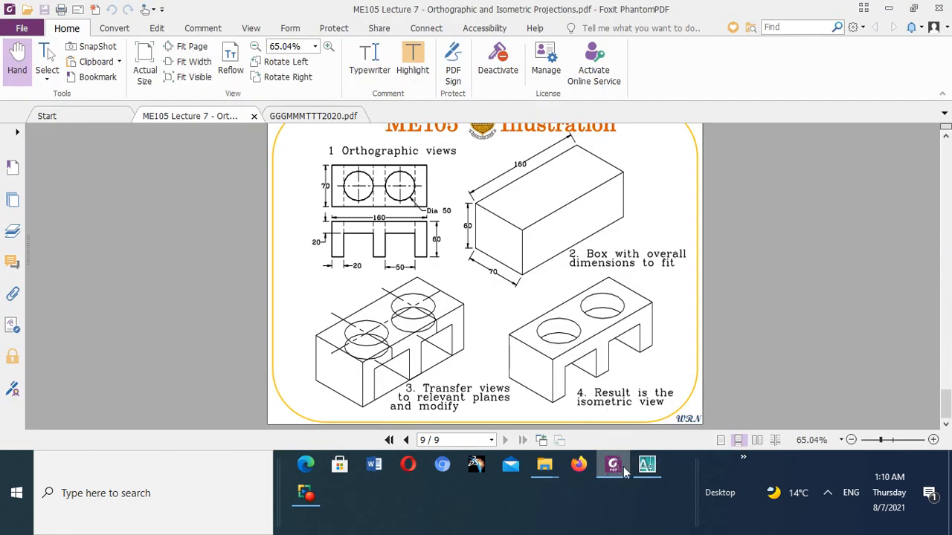
pyautogui.click(647, 464)
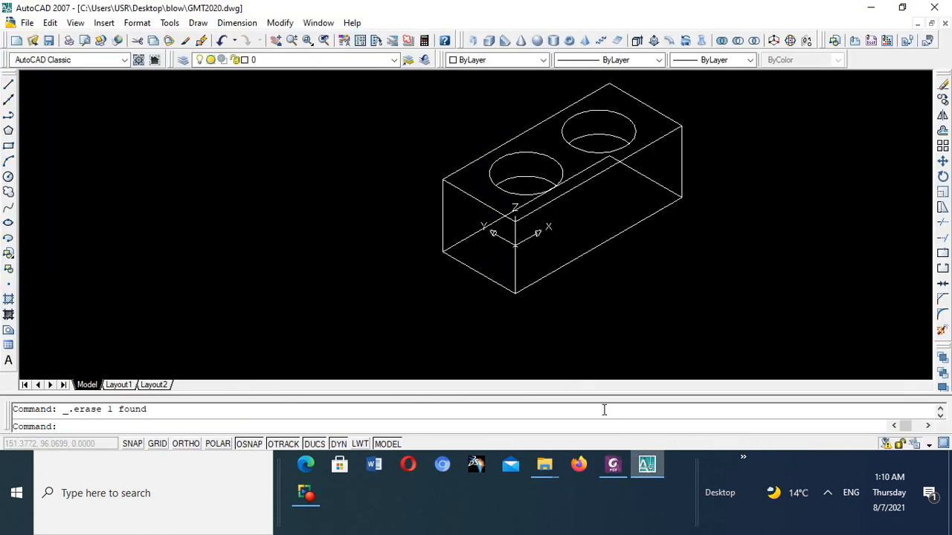
pyautogui.click(611, 237)
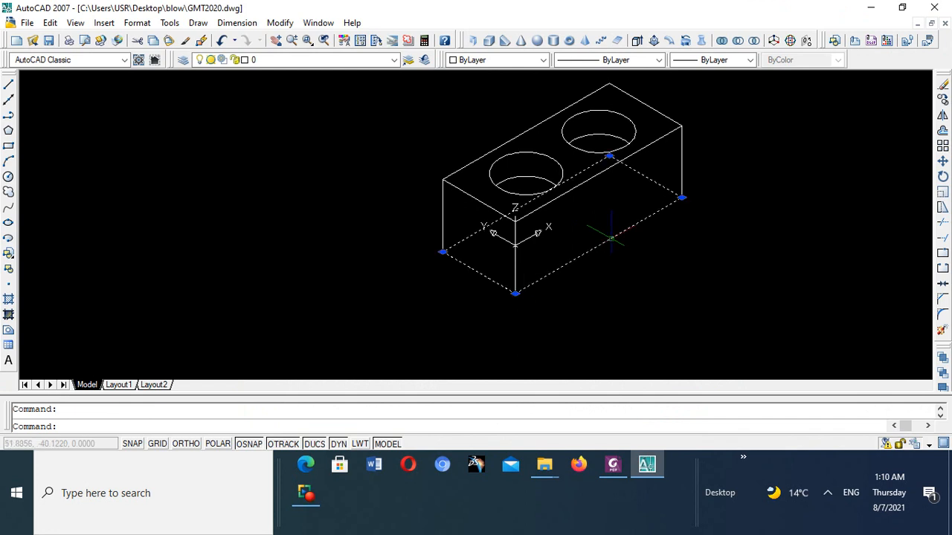
pyautogui.click(941, 331)
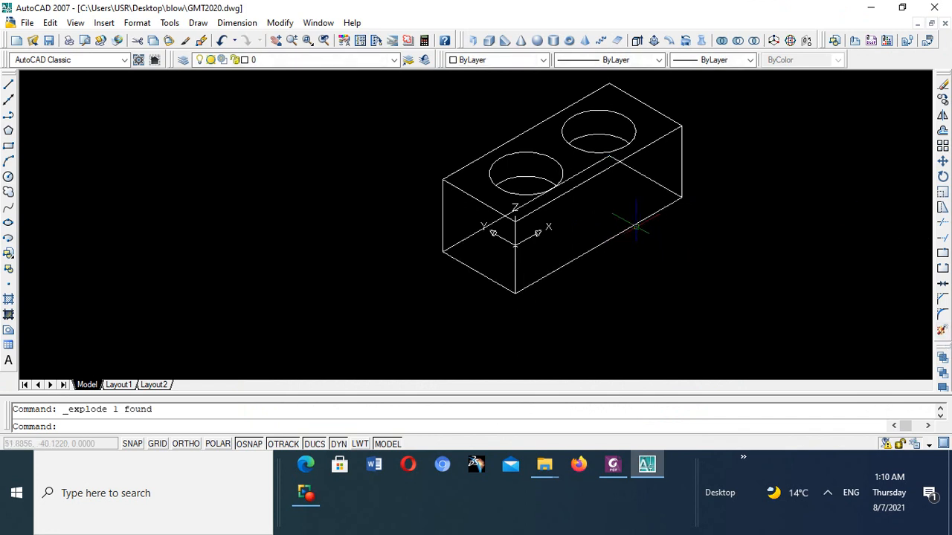
# - Erase the two hidden bottom edges of the box that meet at the rear corner
pyautogui.click(641, 172)
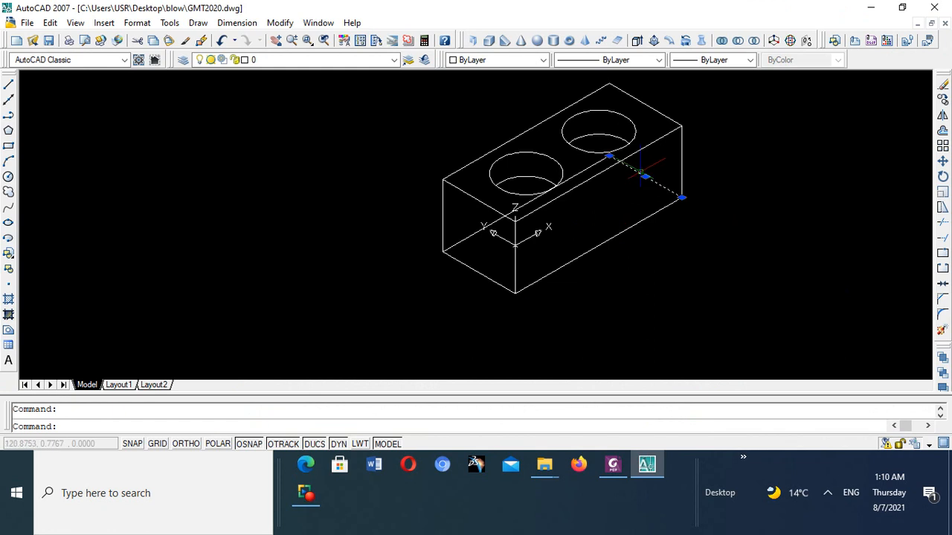
pyautogui.press('Escape')
pyautogui.click(586, 169)
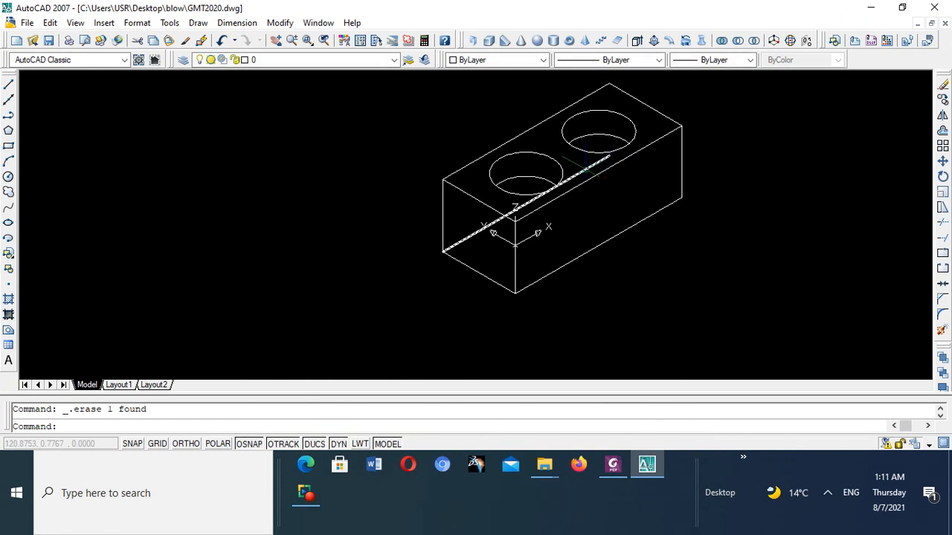
pyautogui.press('Delete')
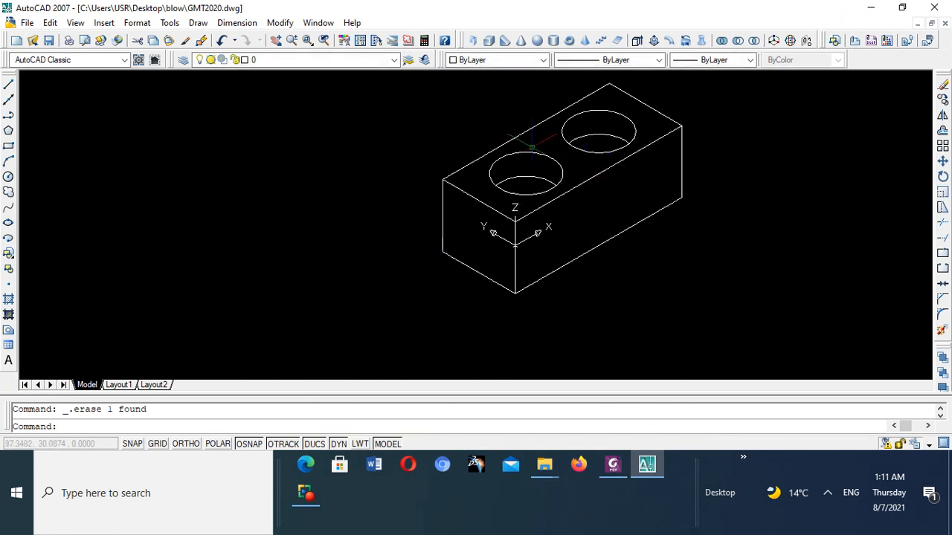
pyautogui.scroll(-3, 531, 146)
pyautogui.scroll(4, 530, 152)
pyautogui.scroll(-3, 528, 157)
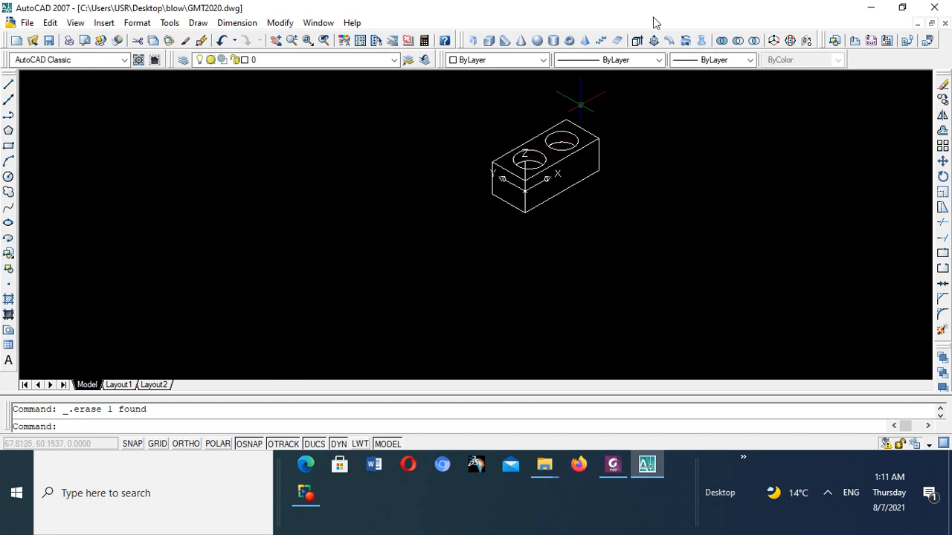
# - Inspect the trimmed block, compare it with the leg cutouts in the Foxit PhantomPDF illustration, and return to AutoCAD
pyautogui.scroll(2, 563, 126)
pyautogui.scroll(2, 622, 95)
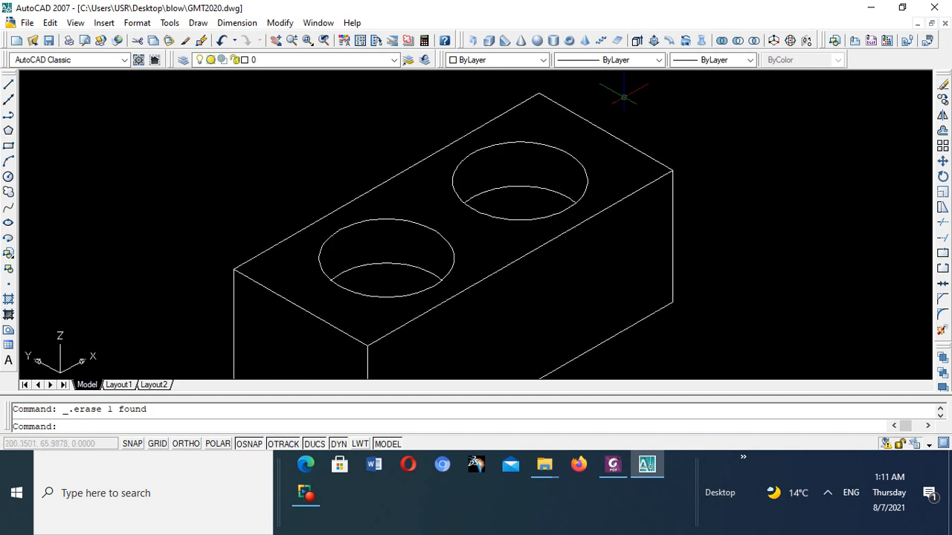
pyautogui.scroll(-3, 617, 112)
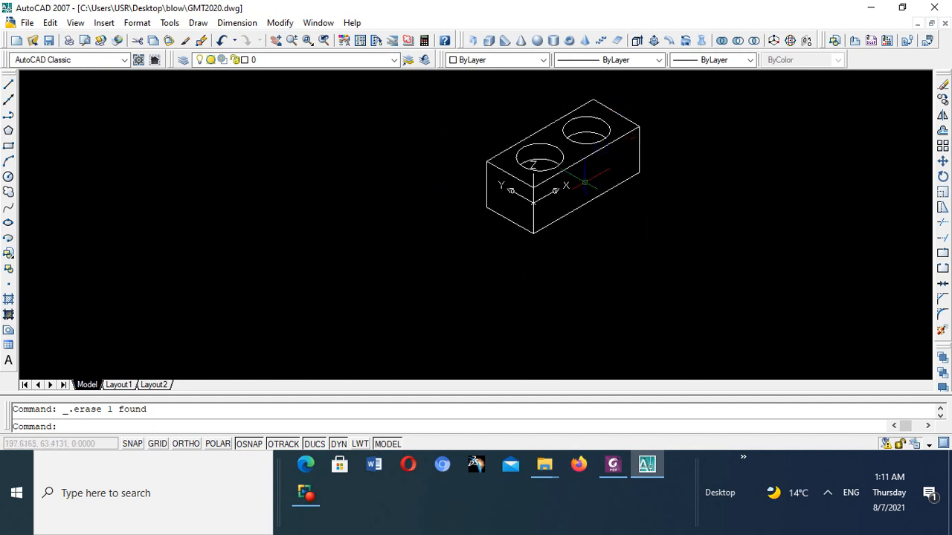
pyautogui.scroll(2, 586, 181)
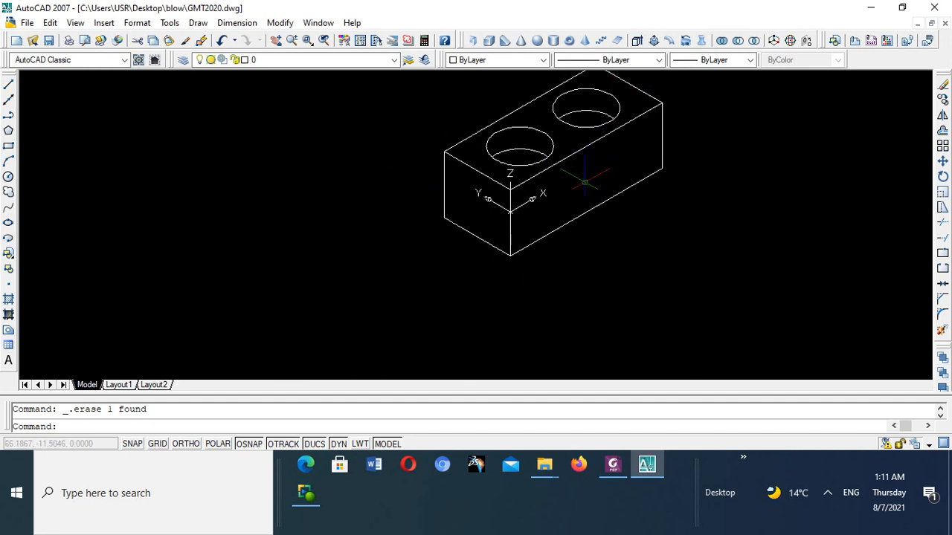
pyautogui.click(613, 466)
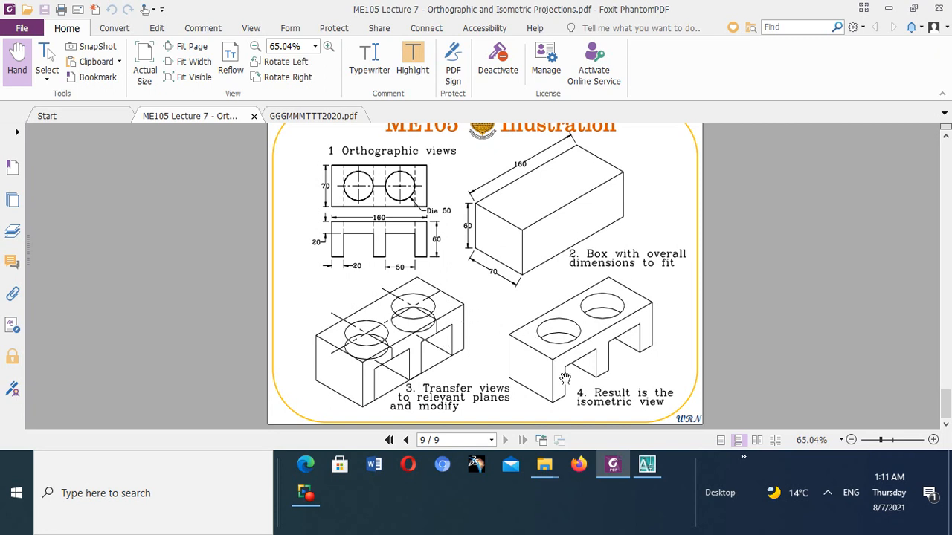
pyautogui.click(646, 465)
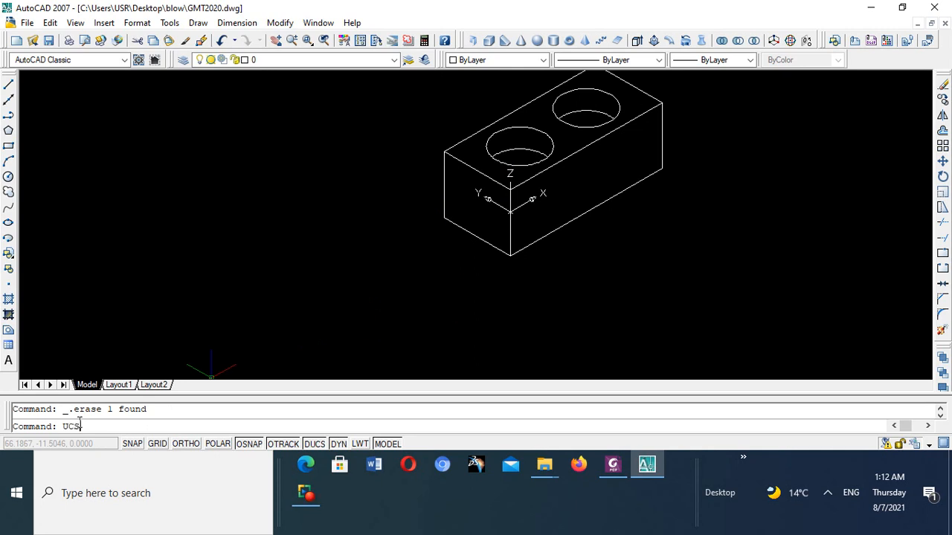
# - Try a three-point UCS on the box's long front face, and undo it
pyautogui.press('Return')
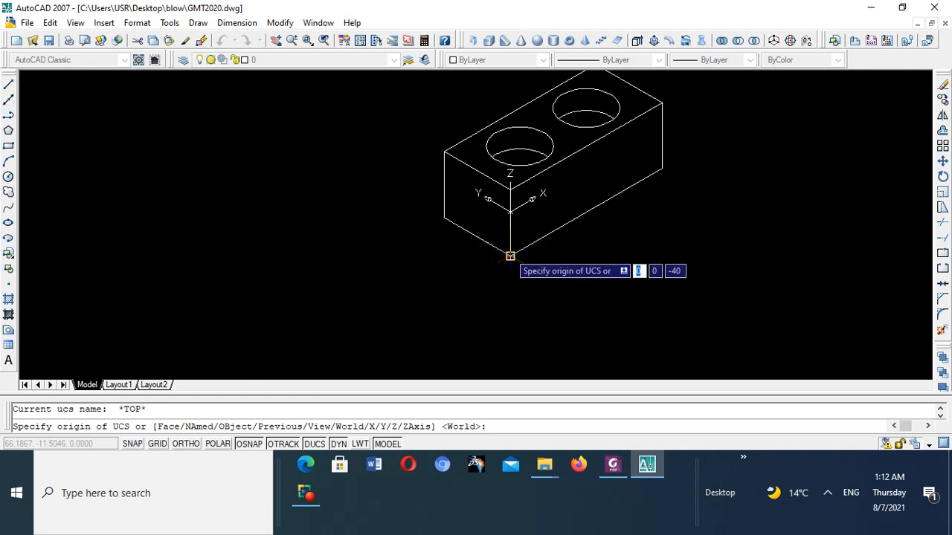
pyautogui.click(510, 256)
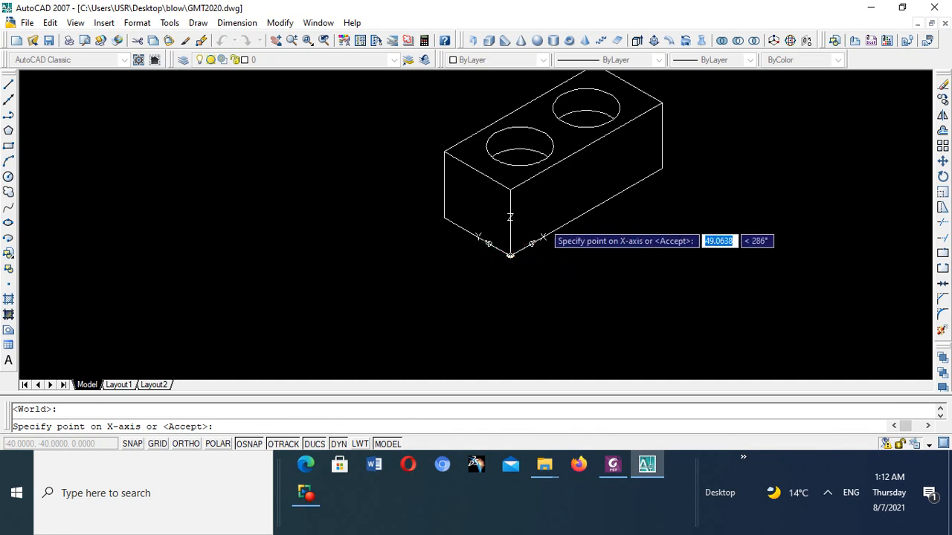
pyautogui.click(662, 168)
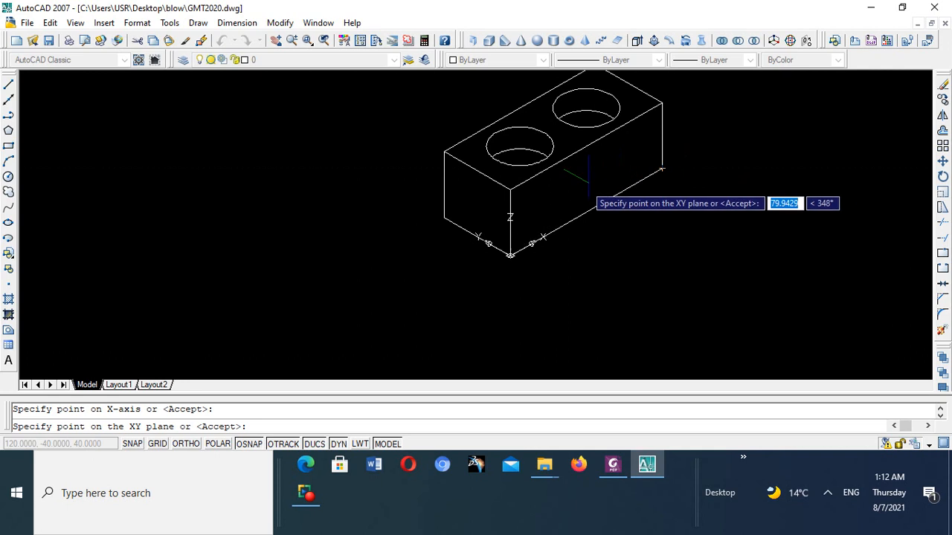
pyautogui.click(511, 190)
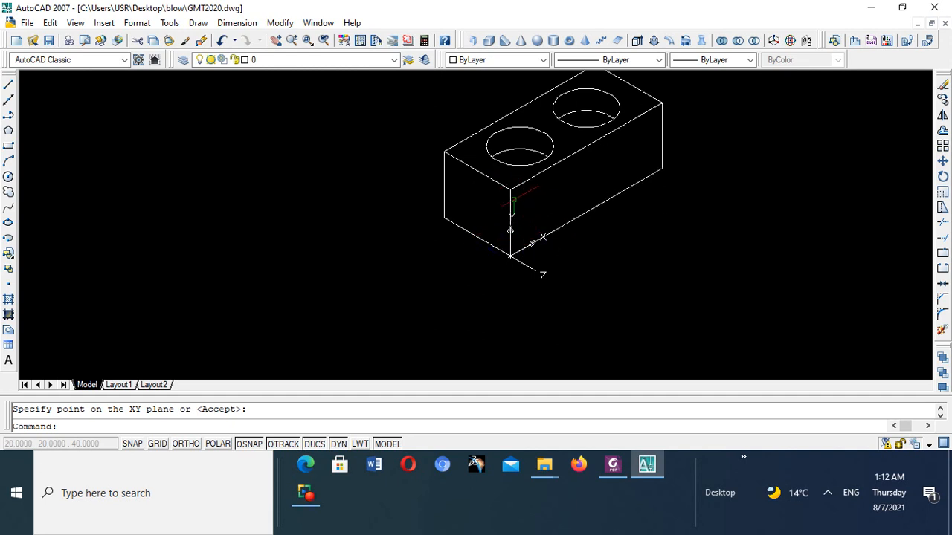
pyautogui.click(221, 41)
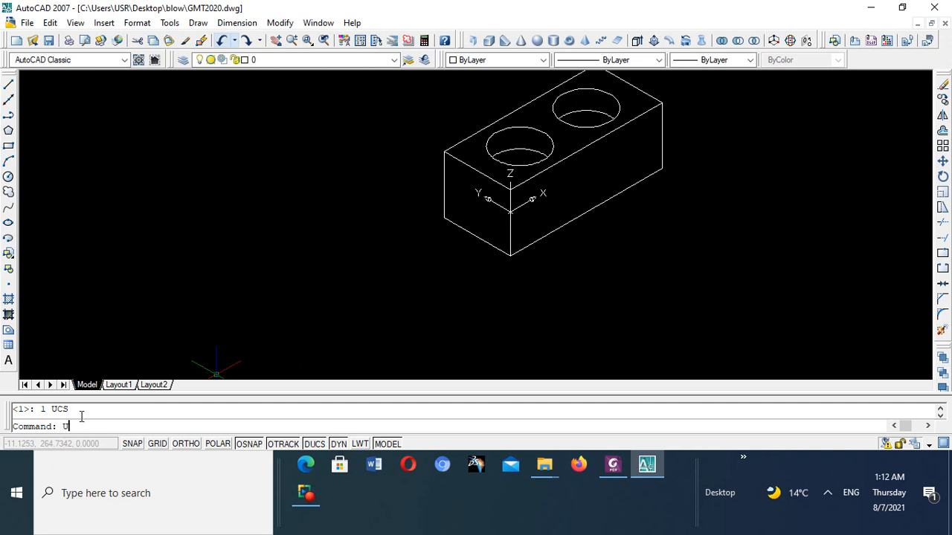
# - Set the UCS origin at the box's front bottom corner, with X along the long bottom edge and Y up the front vertical edge
pyautogui.press('Return')
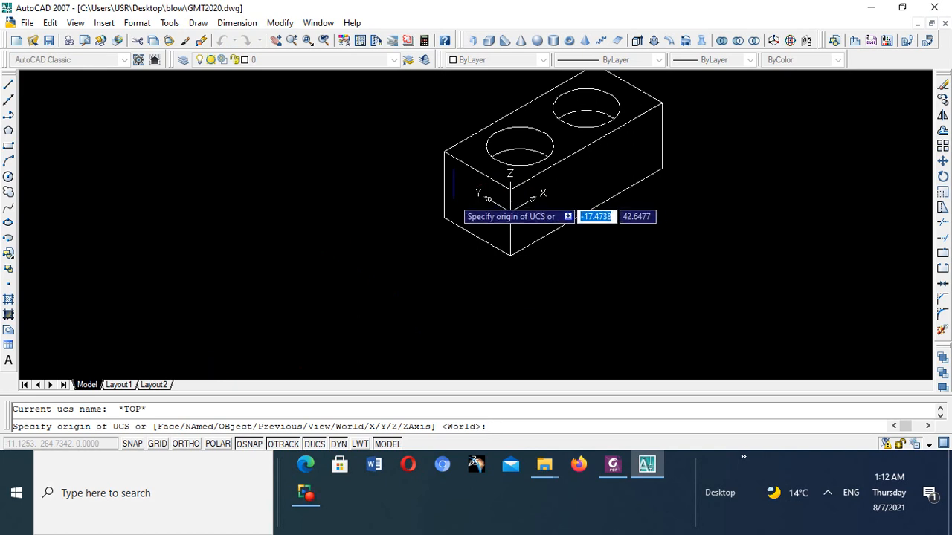
pyautogui.click(510, 255)
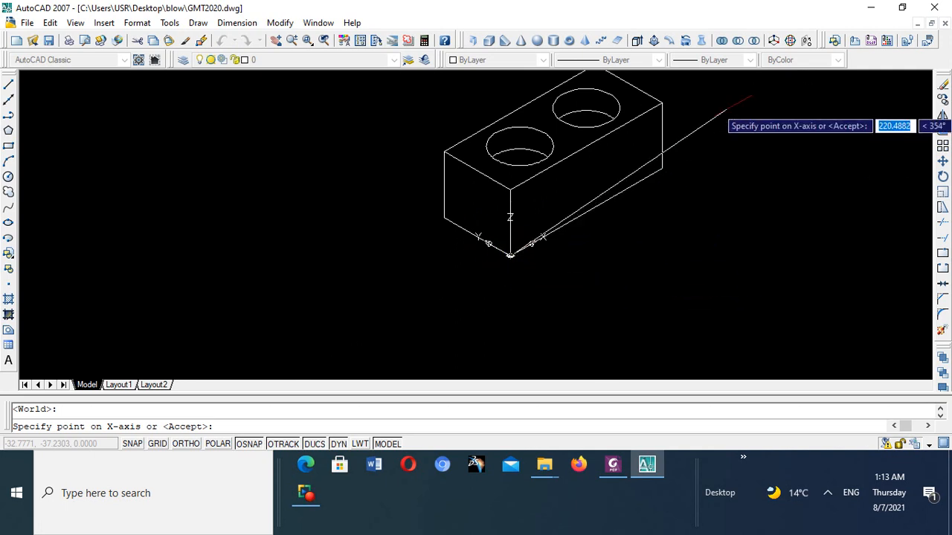
pyautogui.click(662, 168)
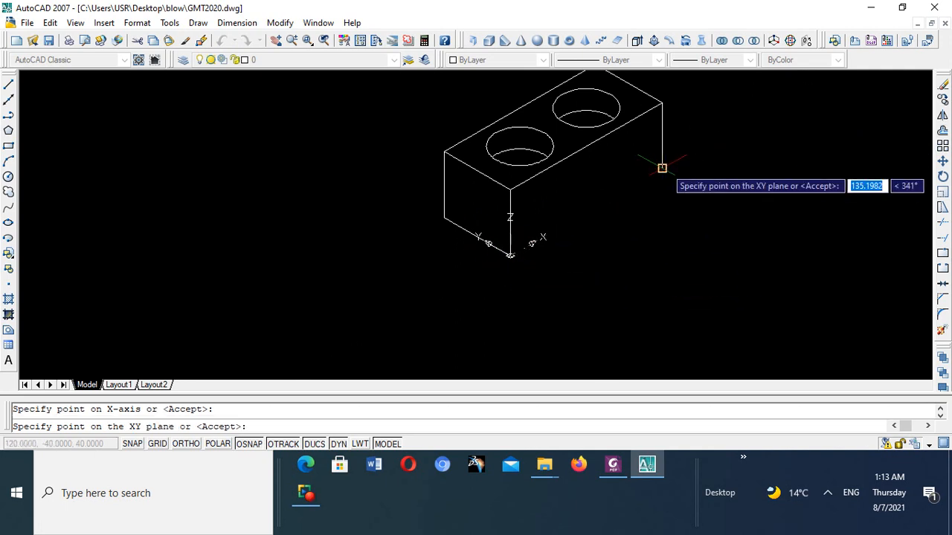
pyautogui.click(510, 191)
pyautogui.scroll(2, 506, 275)
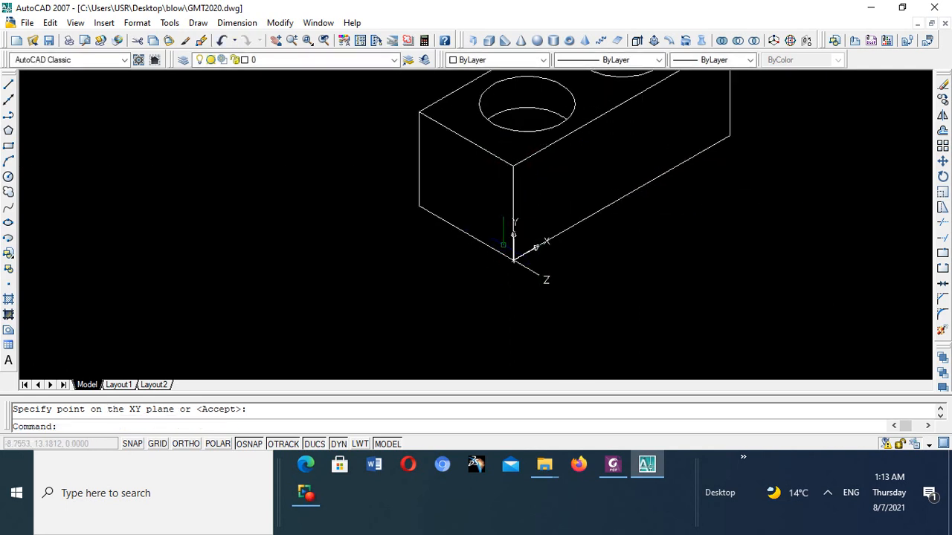
pyautogui.scroll(-4, 521, 253)
pyautogui.scroll(3, 560, 185)
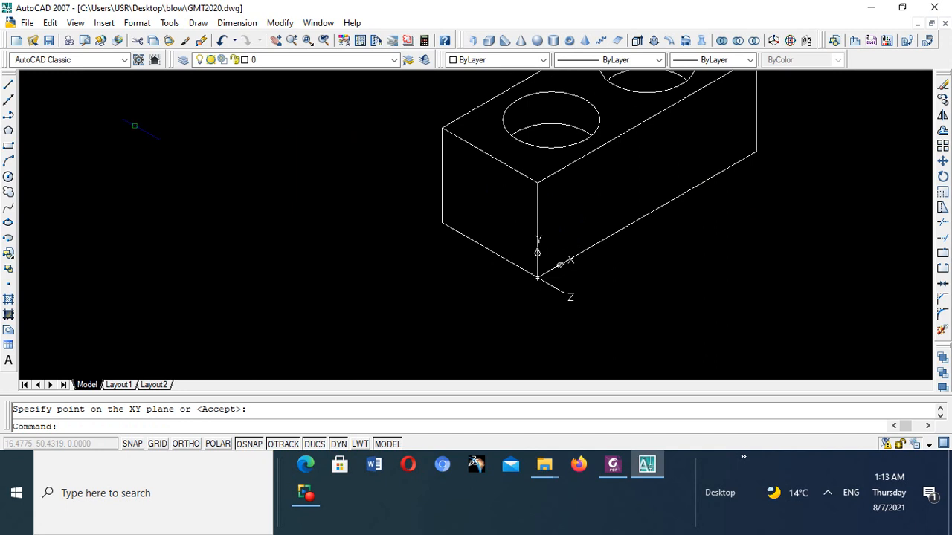
pyautogui.click(8, 177)
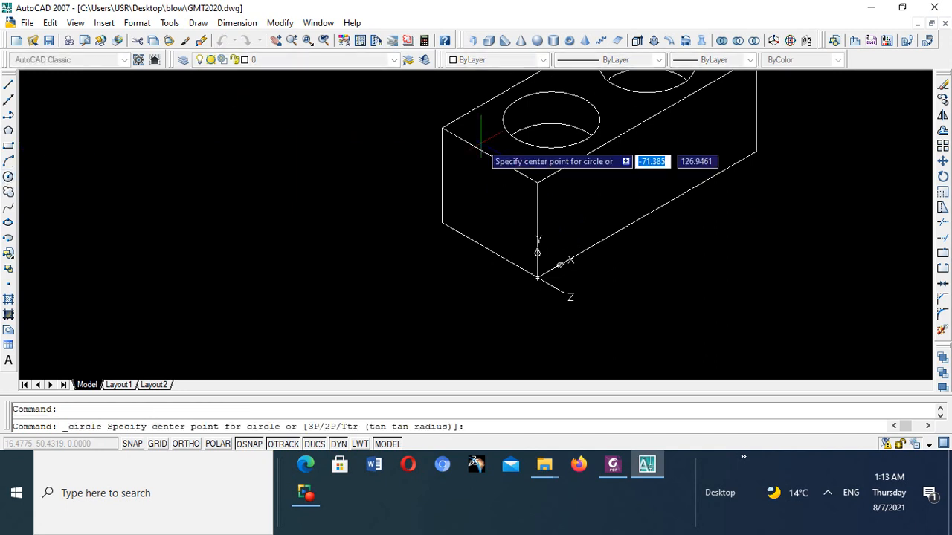
pyautogui.click(589, 211)
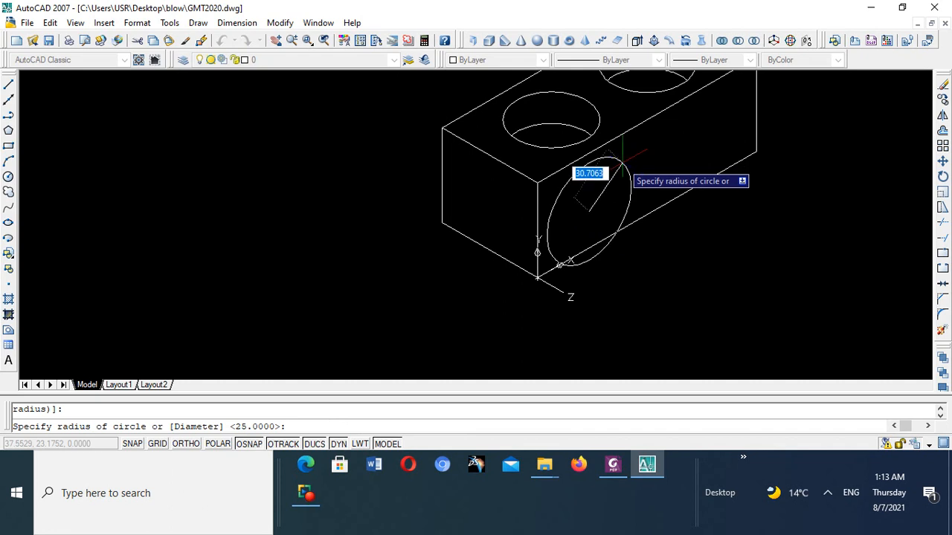
pyautogui.press('Escape')
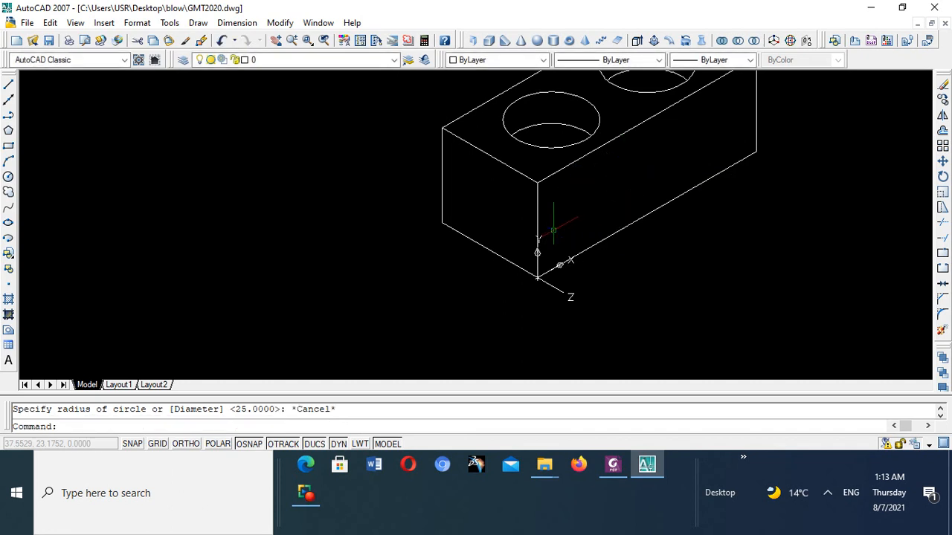
# - Examine the box's front corner with the new UCS and switch to the ME105 illustration in Foxit PhantomPDF
pyautogui.scroll(-3, 536, 249)
pyautogui.scroll(4, 537, 249)
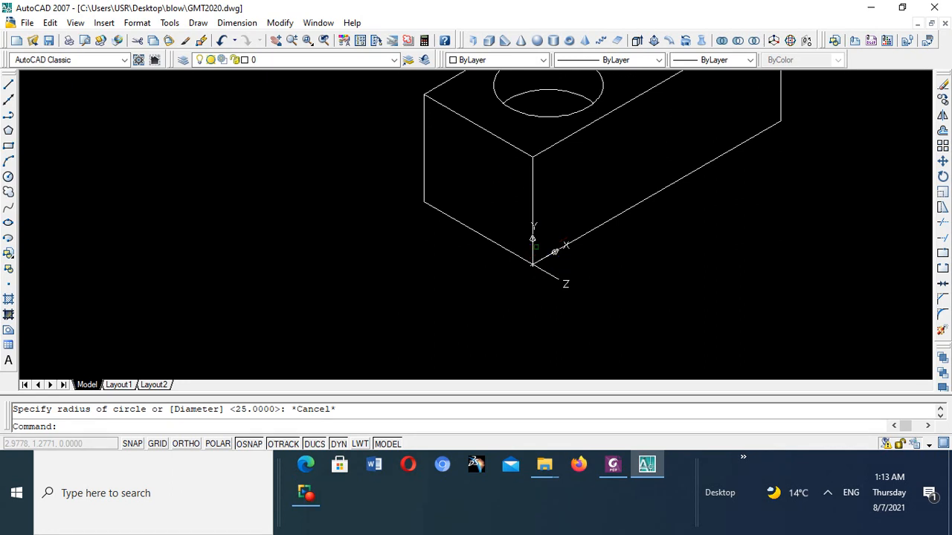
pyautogui.scroll(3, 529, 177)
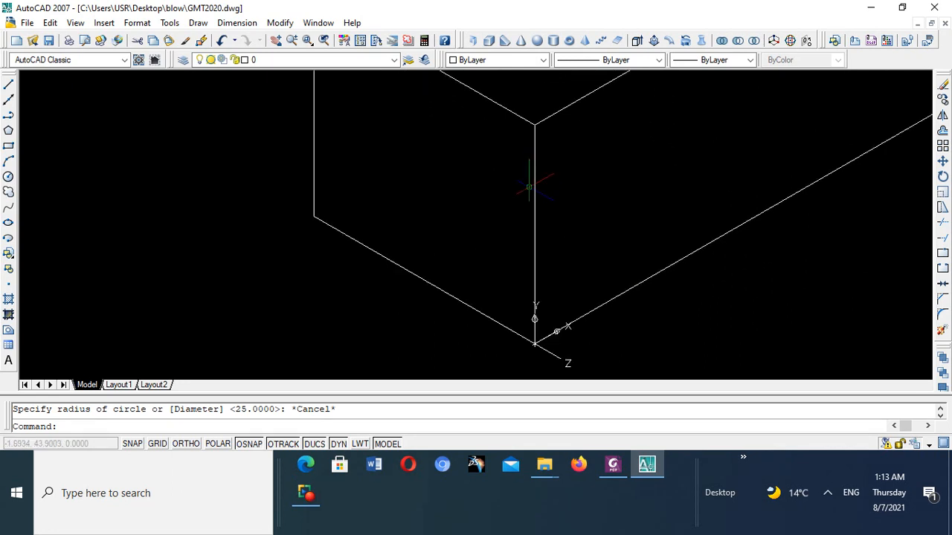
pyautogui.scroll(-5, 528, 183)
pyautogui.scroll(-3, 528, 188)
pyautogui.click(613, 465)
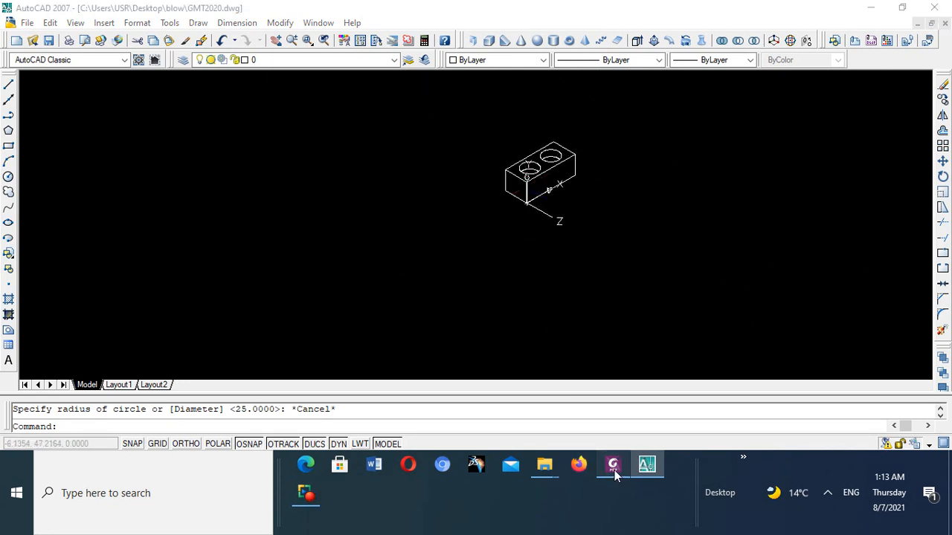
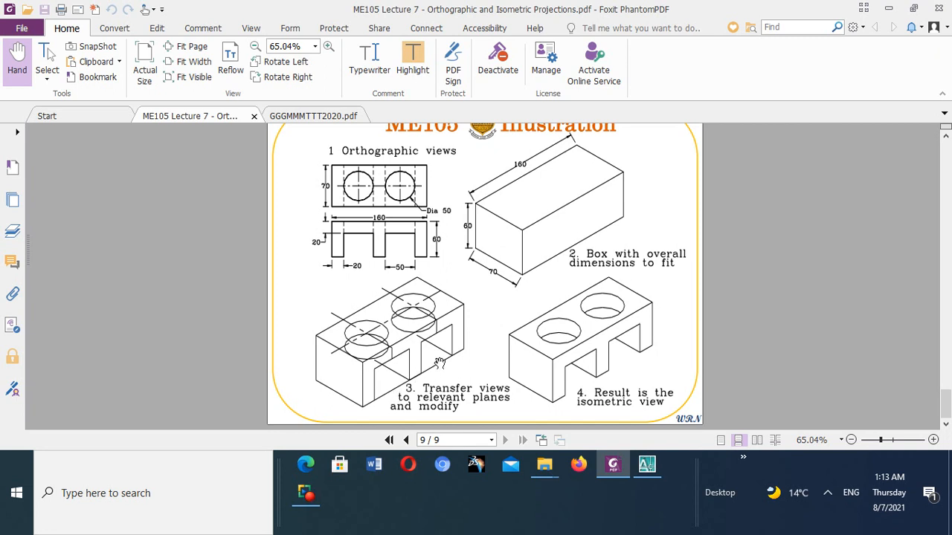
# - Return to AutoCAD and offset the box's front vertical edge 20 units along the long front face
pyautogui.click(647, 465)
pyautogui.scroll(6, 567, 159)
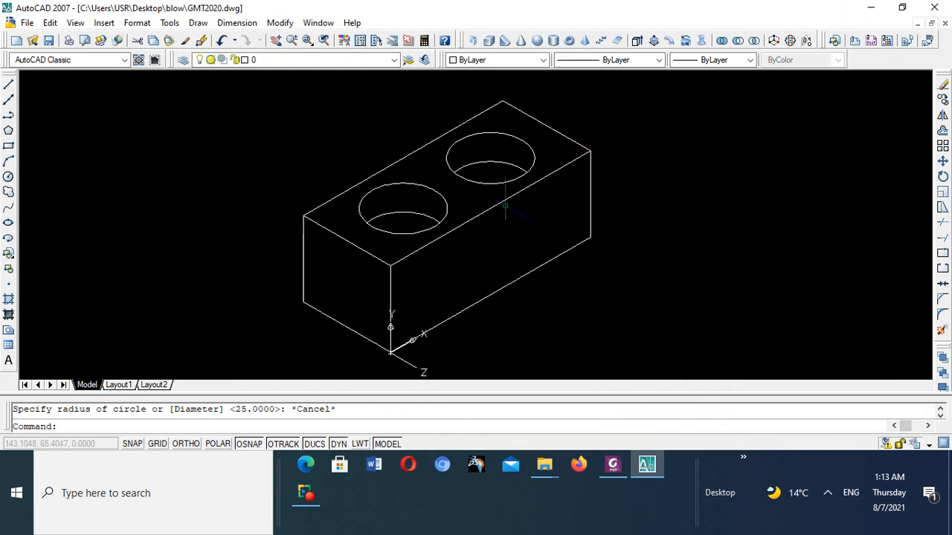
pyautogui.scroll(2, 484, 223)
pyautogui.scroll(-5, 446, 253)
pyautogui.scroll(5, 410, 262)
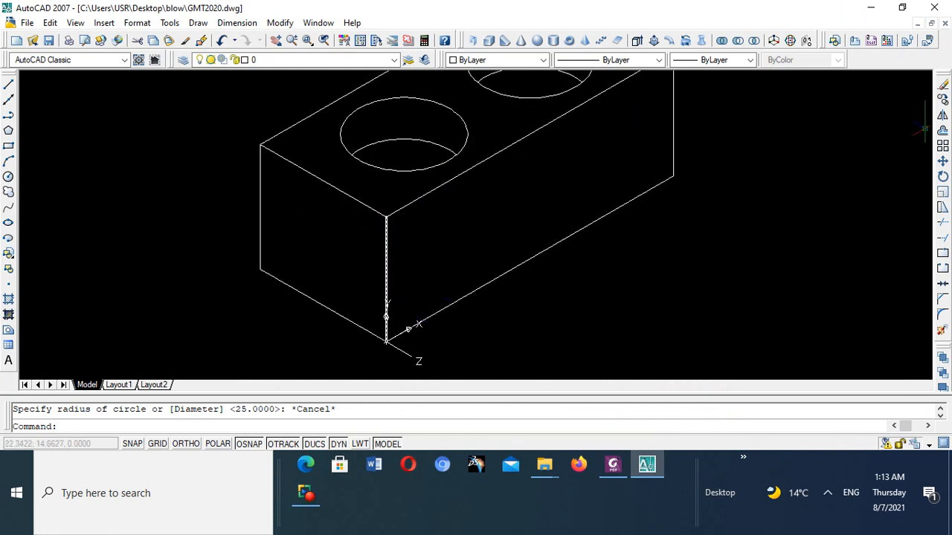
pyautogui.click(943, 132)
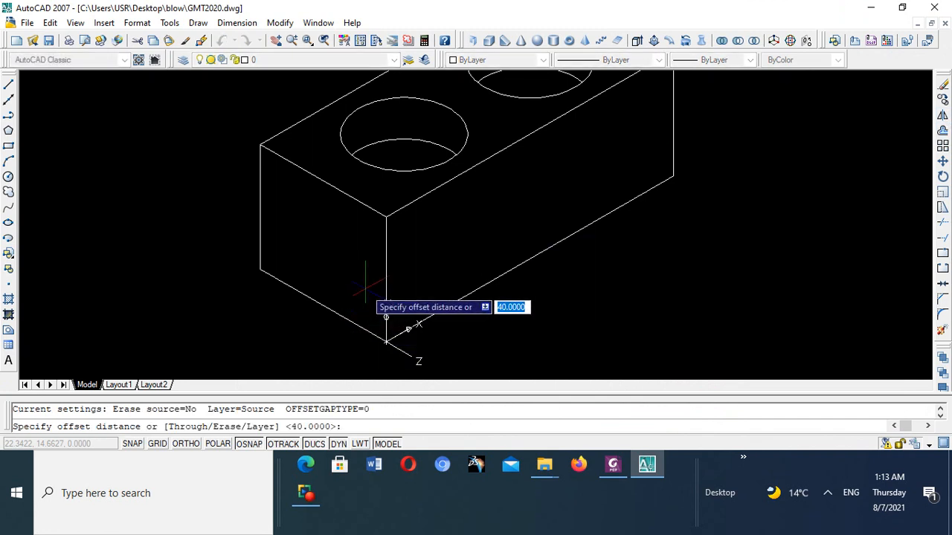
pyautogui.write('2')
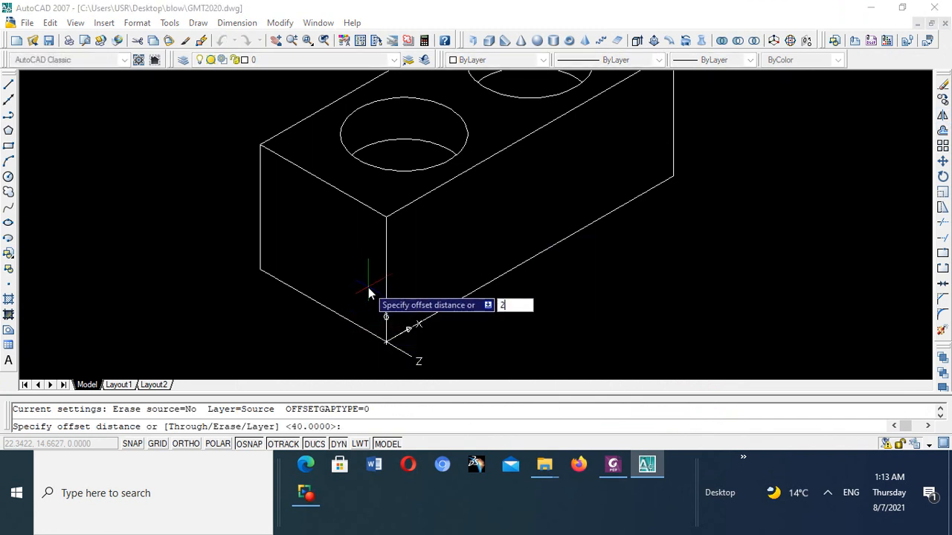
pyautogui.write('0')
pyautogui.press('Return')
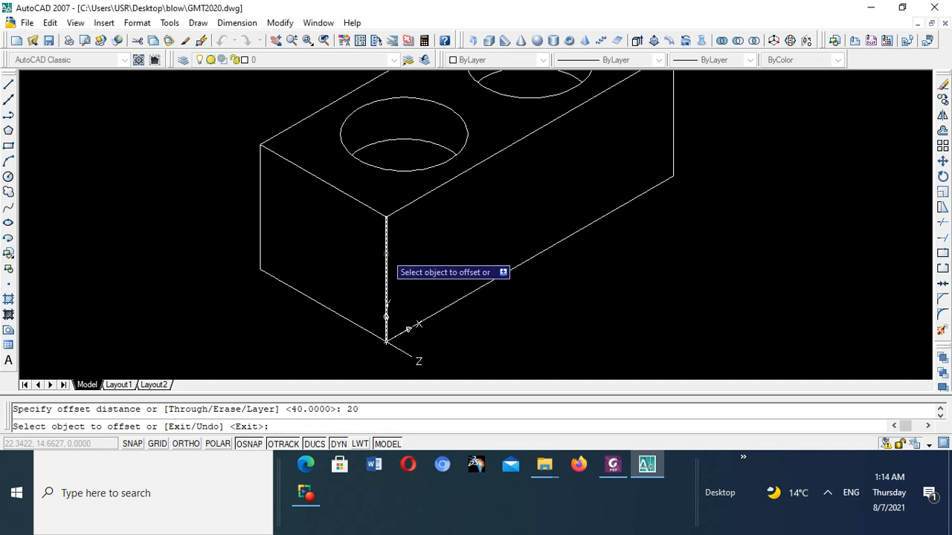
pyautogui.click(385, 260)
pyautogui.click(402, 247)
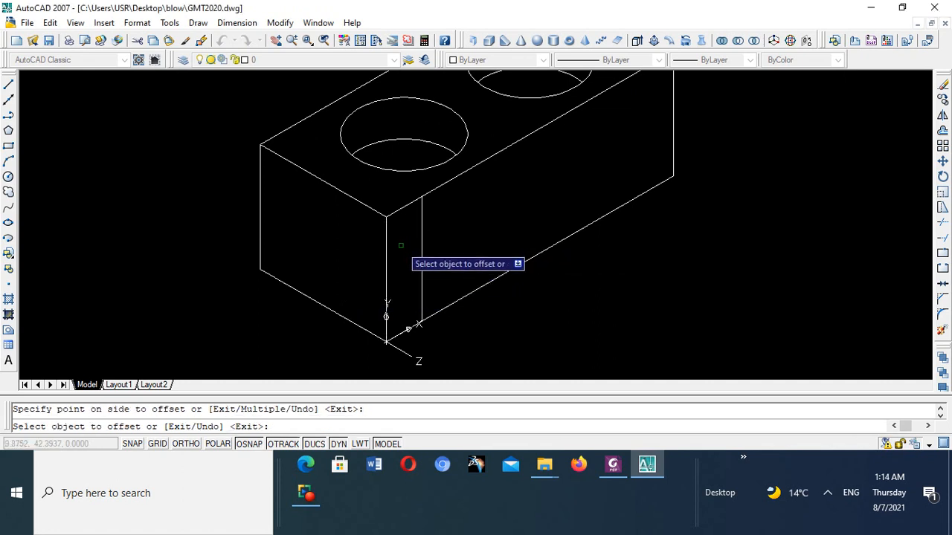
pyautogui.press('Escape')
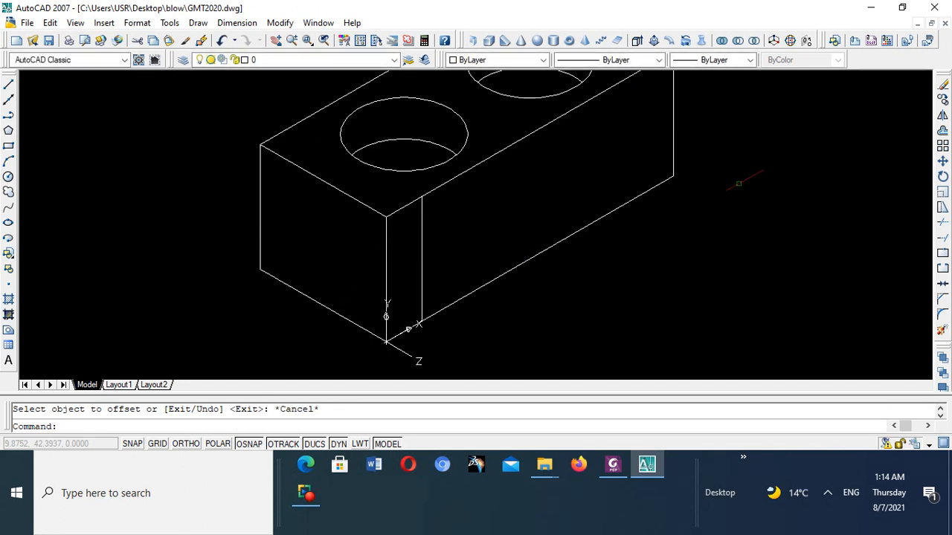
# - Offset the first leg's inner vertical line 50 units along the long front face to span the first cutout
pyautogui.click(942, 131)
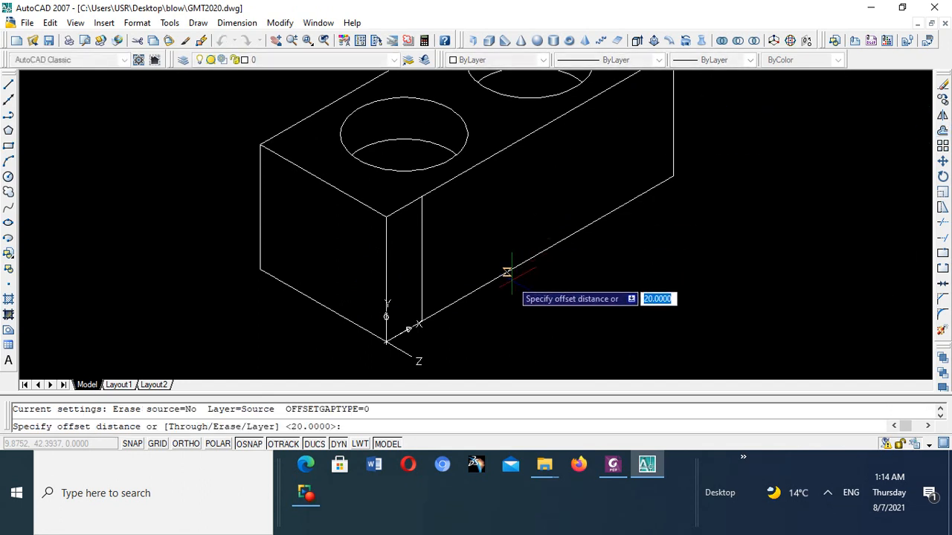
pyautogui.write('50')
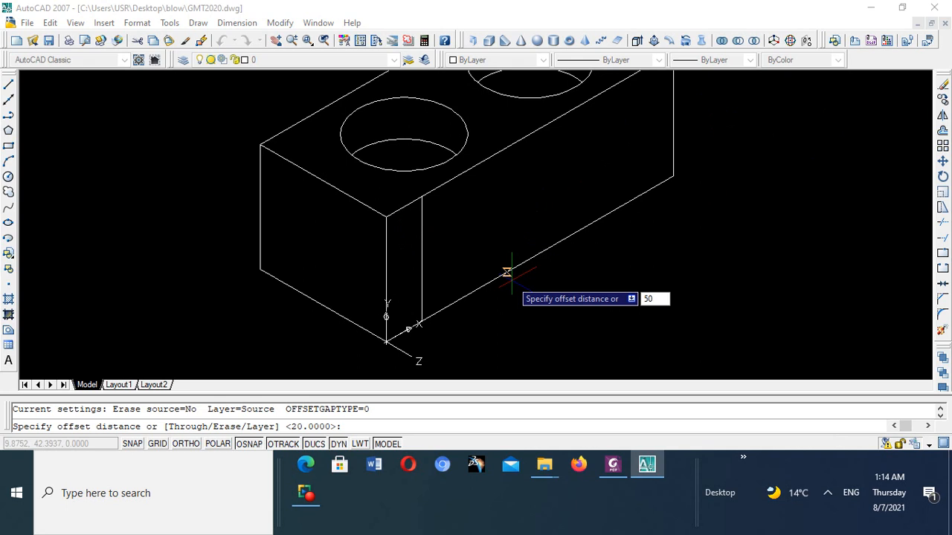
pyautogui.click(422, 235)
pyautogui.click(500, 220)
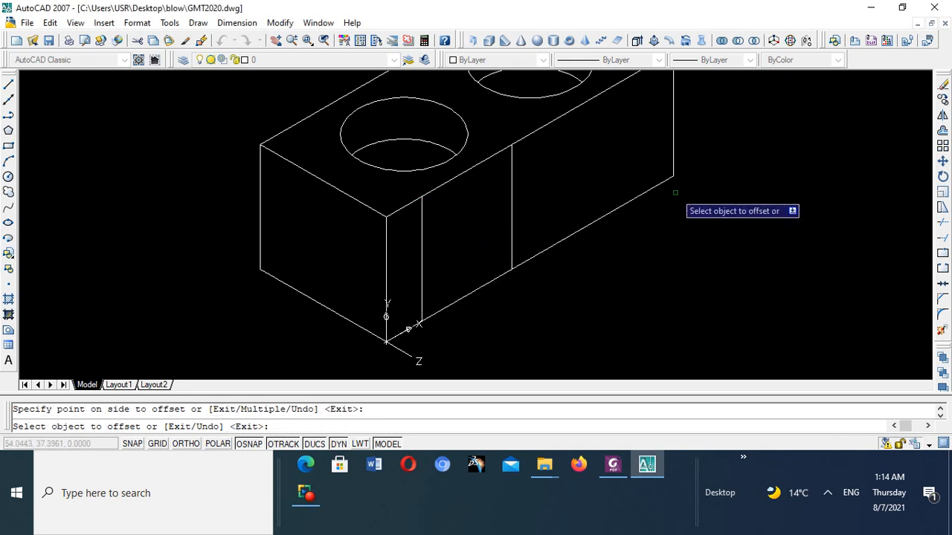
pyautogui.press('Escape')
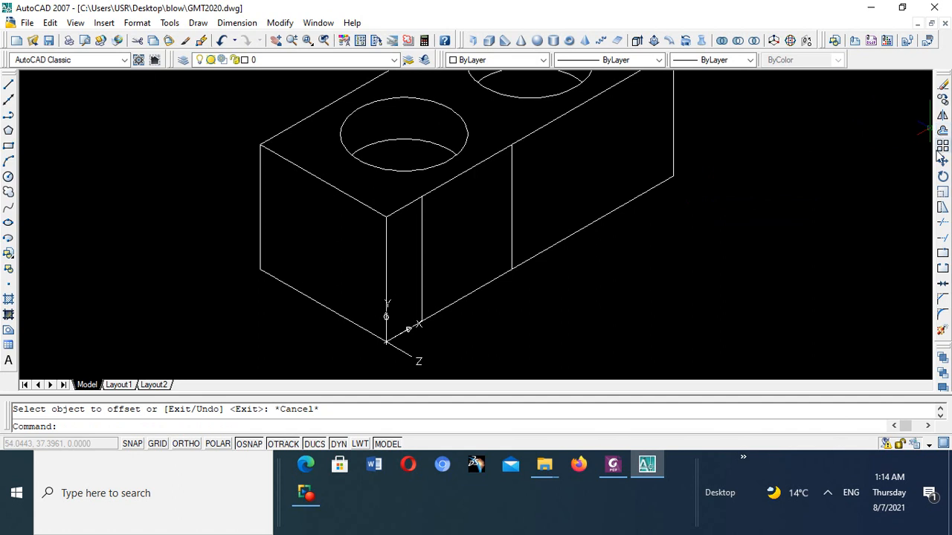
# - Offset the first cutout's far vertical line 20 units along the front face to mark the middle leg's width
pyautogui.click(943, 132)
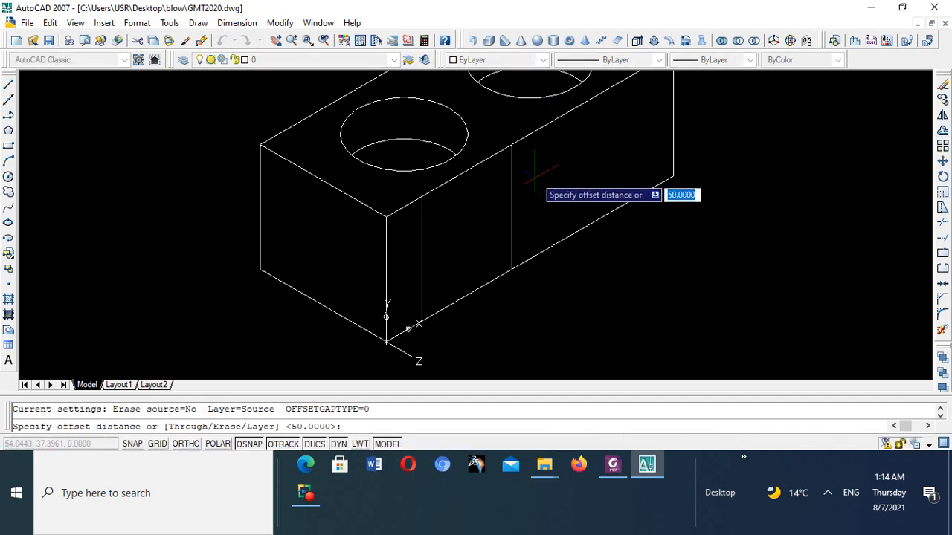
pyautogui.write('20')
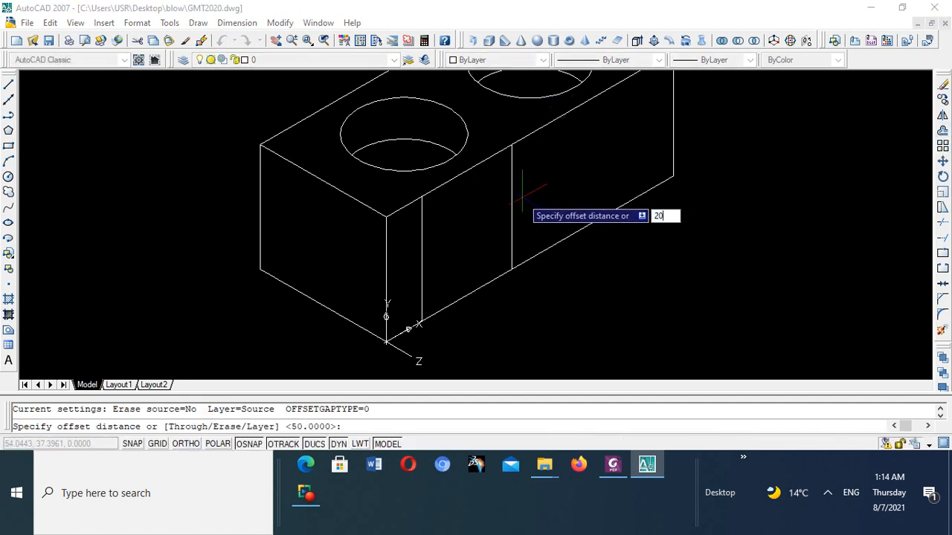
pyautogui.press('Return')
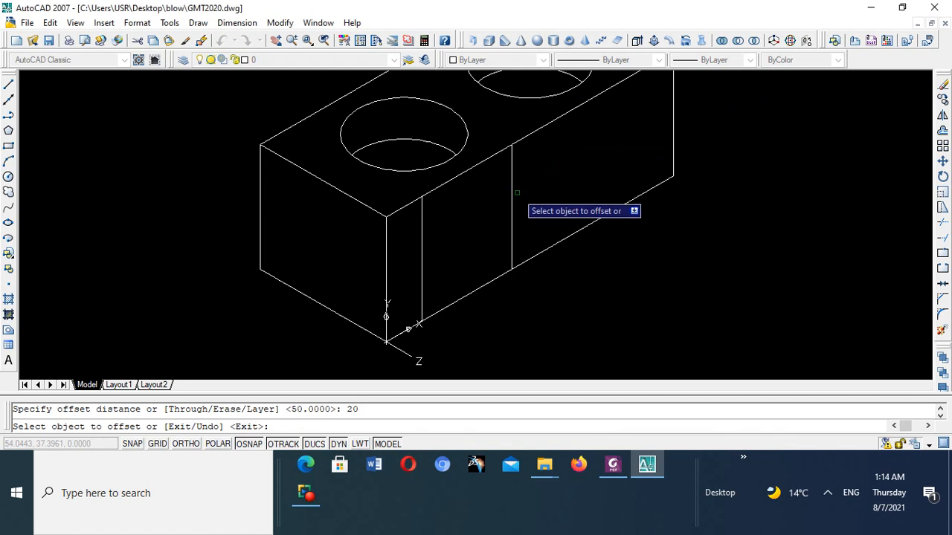
pyautogui.click(512, 193)
pyautogui.click(525, 181)
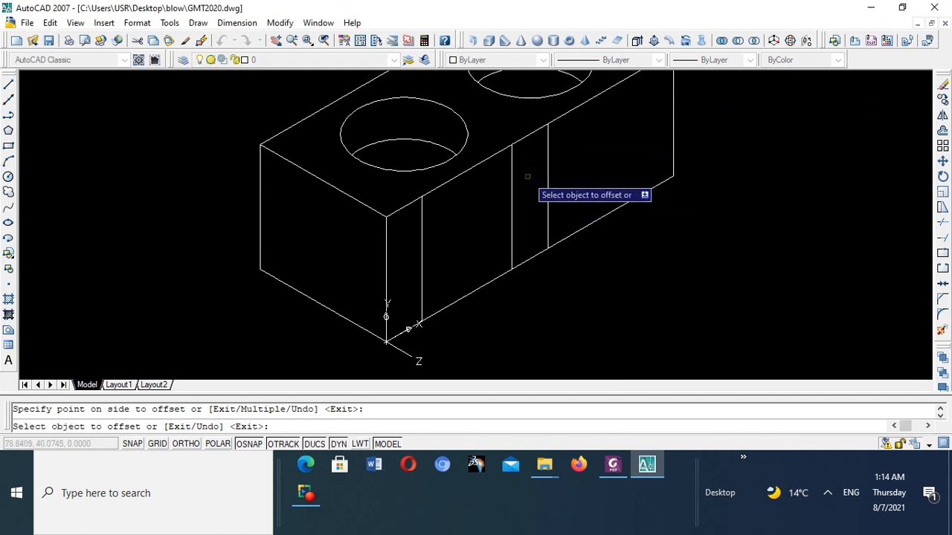
pyautogui.press('Escape')
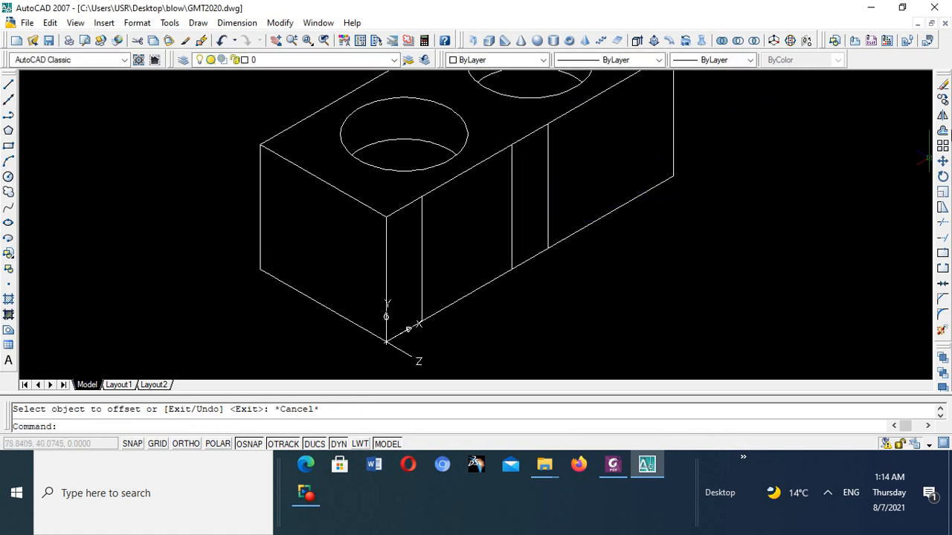
# - Offset the middle leg's far vertical line 50 units along the front face to mark the second cutout
pyautogui.click(942, 130)
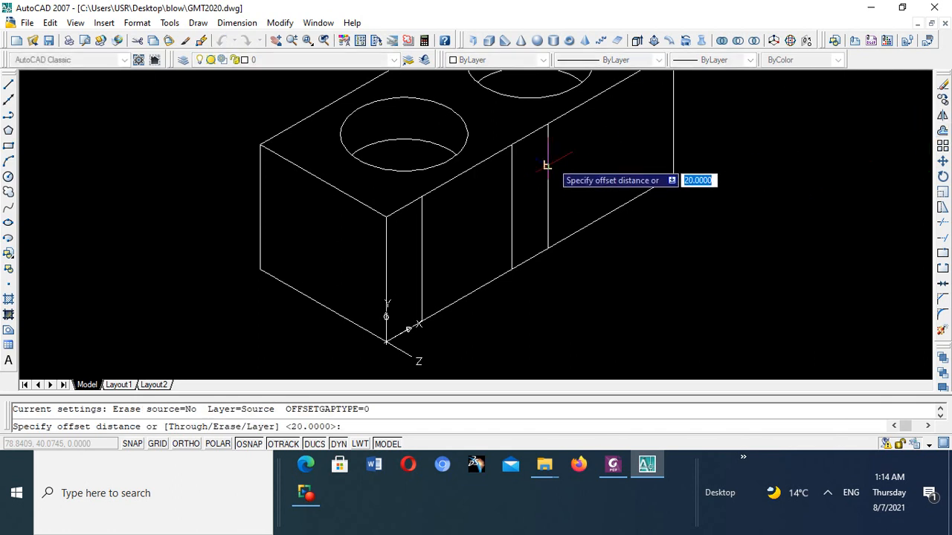
pyautogui.write('5')
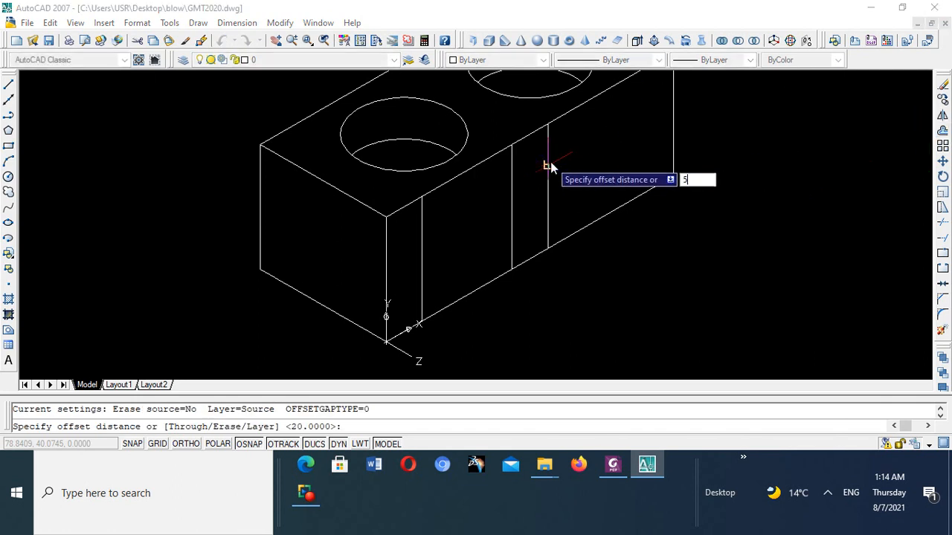
pyautogui.write('0')
pyautogui.press('Return')
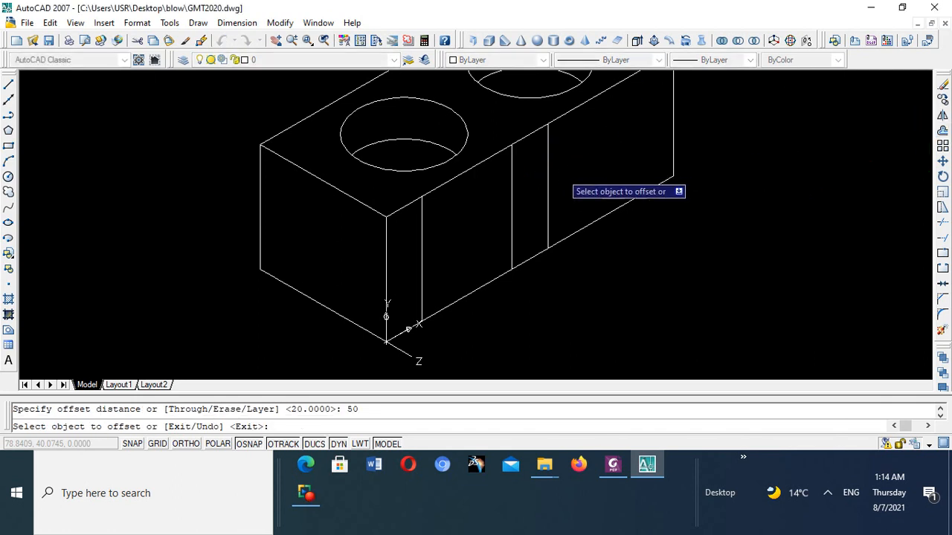
pyautogui.click(548, 177)
pyautogui.click(561, 159)
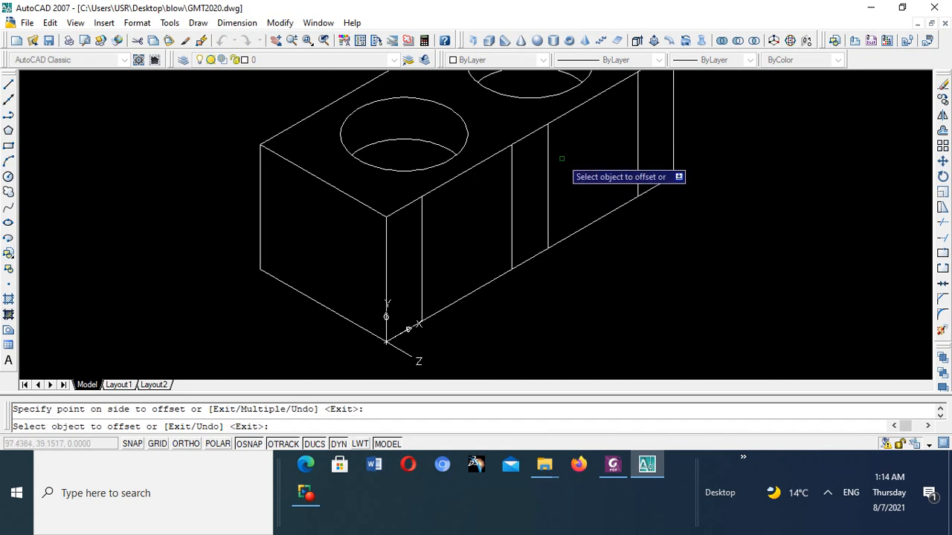
pyautogui.scroll(-1, 559, 182)
pyautogui.scroll(-2, 559, 182)
pyautogui.scroll(3, 559, 182)
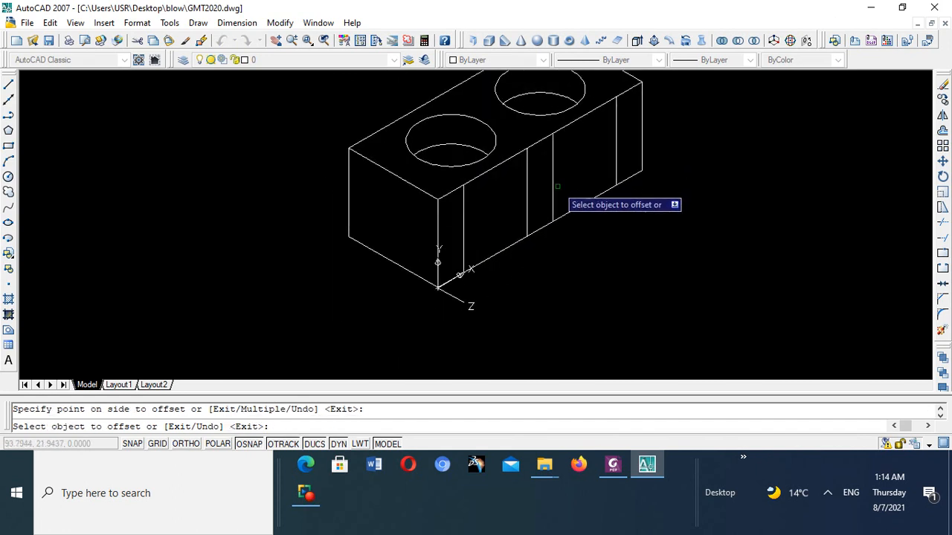
pyautogui.scroll(-3, 557, 184)
pyautogui.press('Escape')
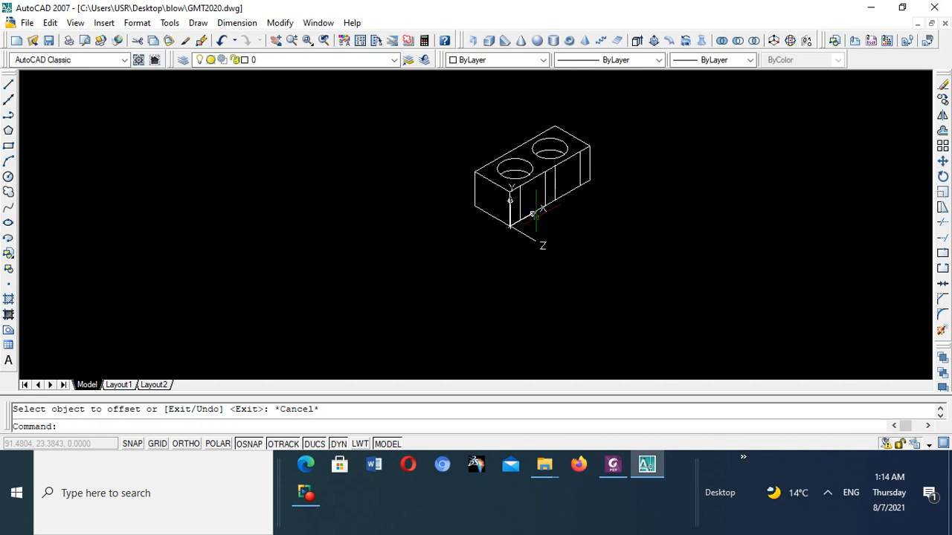
# - Offset the front face's long bottom edge 40 units upward, checking the cutout height in the Foxit PhantomPDF illustration before returning to AutoCAD
pyautogui.scroll(4, 515, 209)
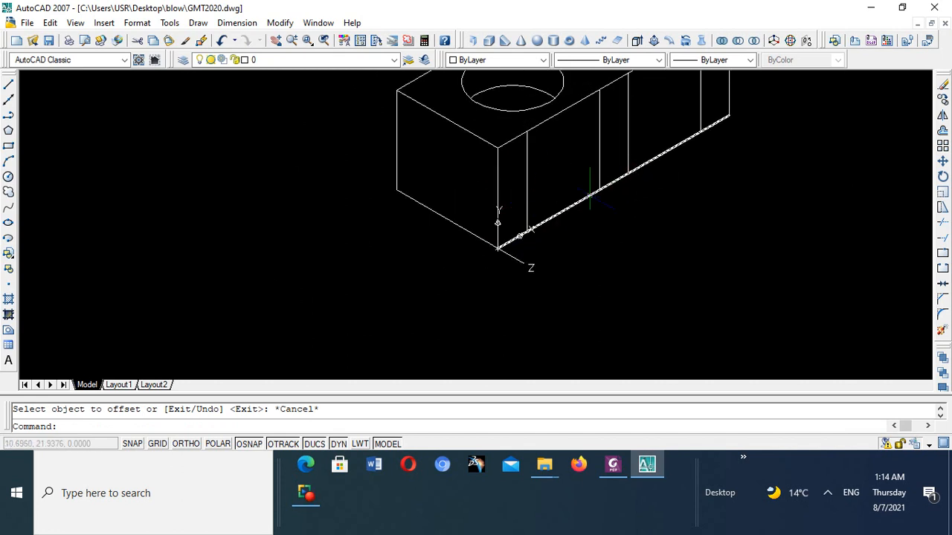
pyautogui.scroll(-3, 580, 196)
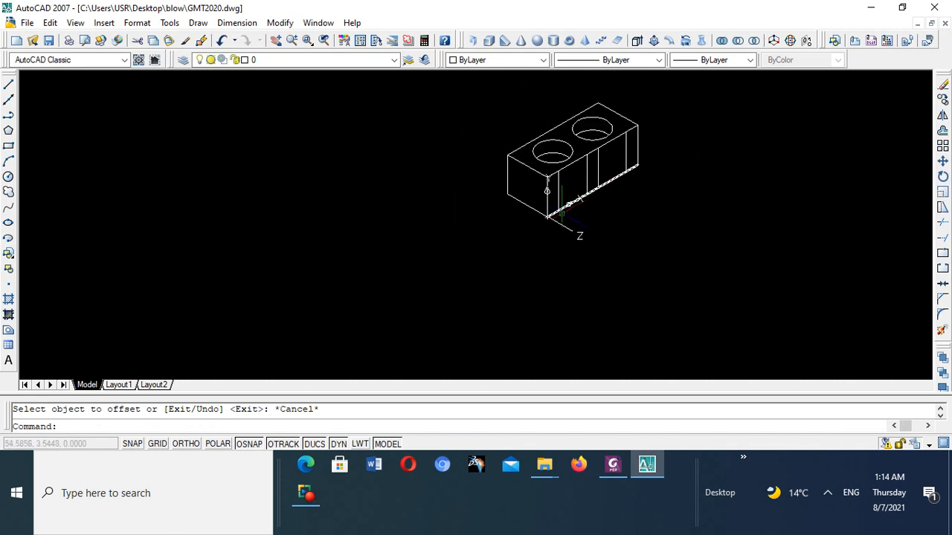
pyautogui.click(611, 180)
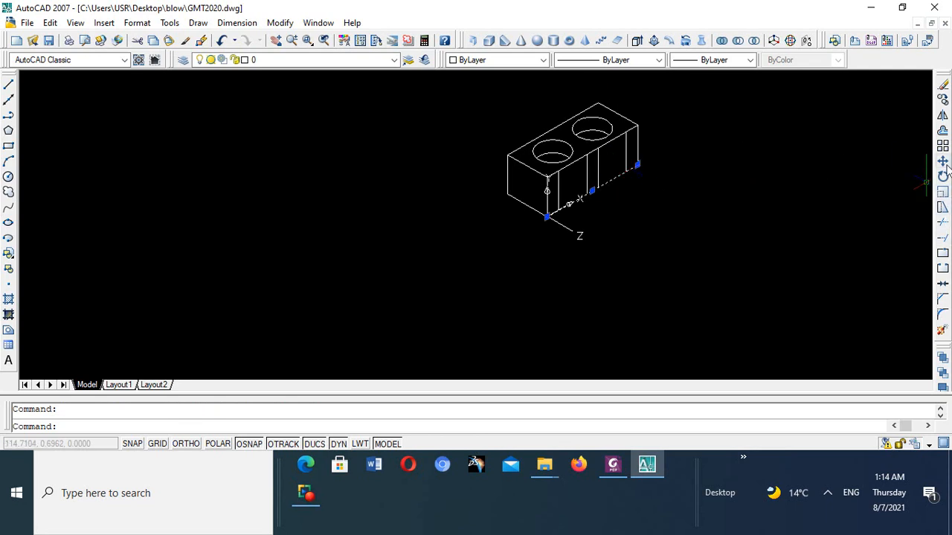
pyautogui.click(942, 131)
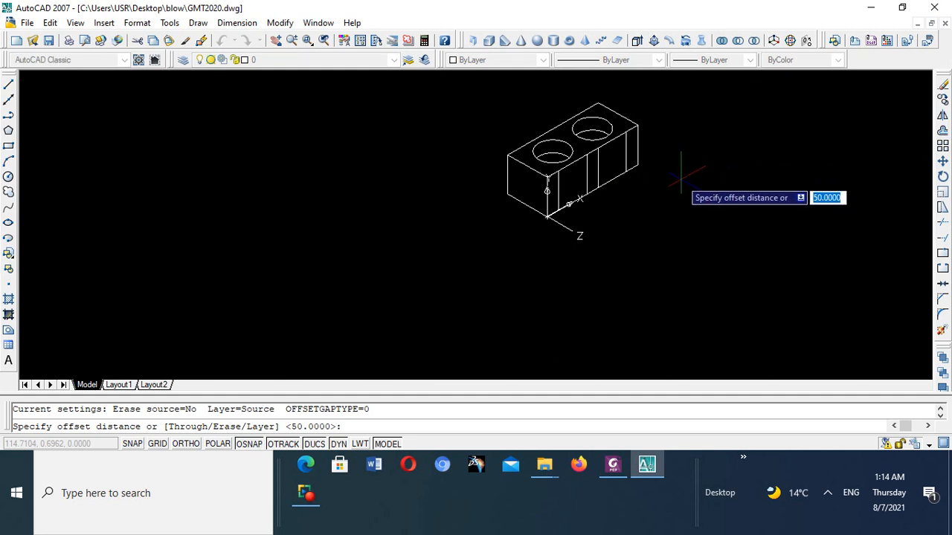
pyautogui.click(613, 464)
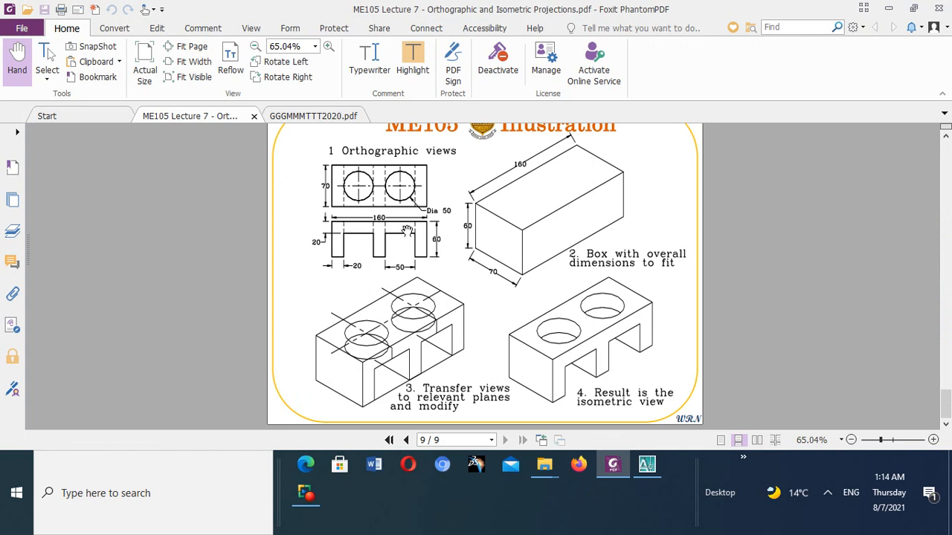
pyautogui.click(646, 464)
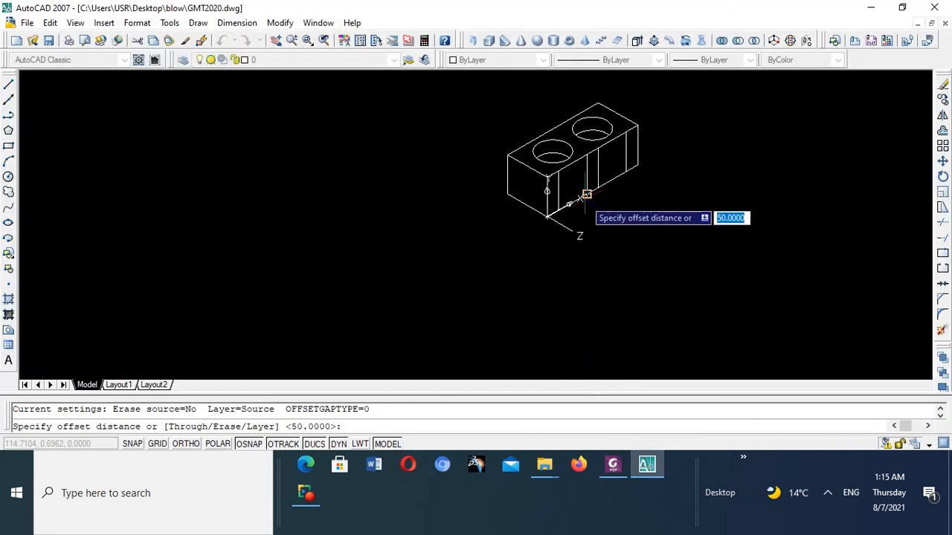
pyautogui.write('4')
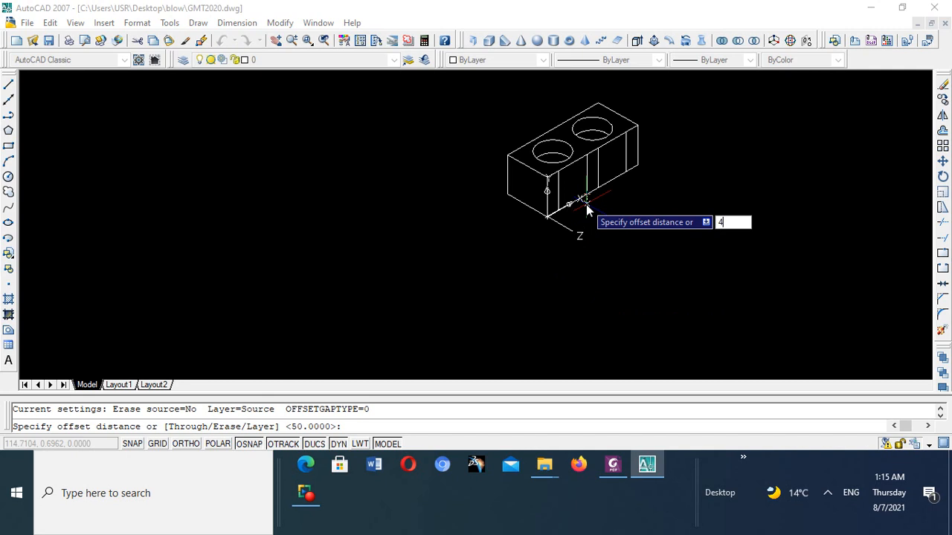
pyautogui.write('0')
pyautogui.press('Return')
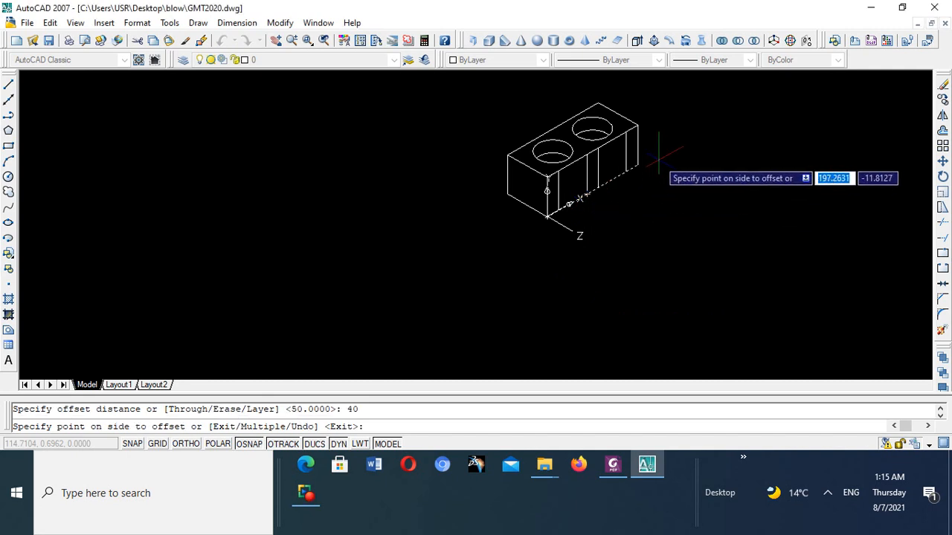
pyautogui.scroll(3, 661, 156)
pyautogui.click(613, 106)
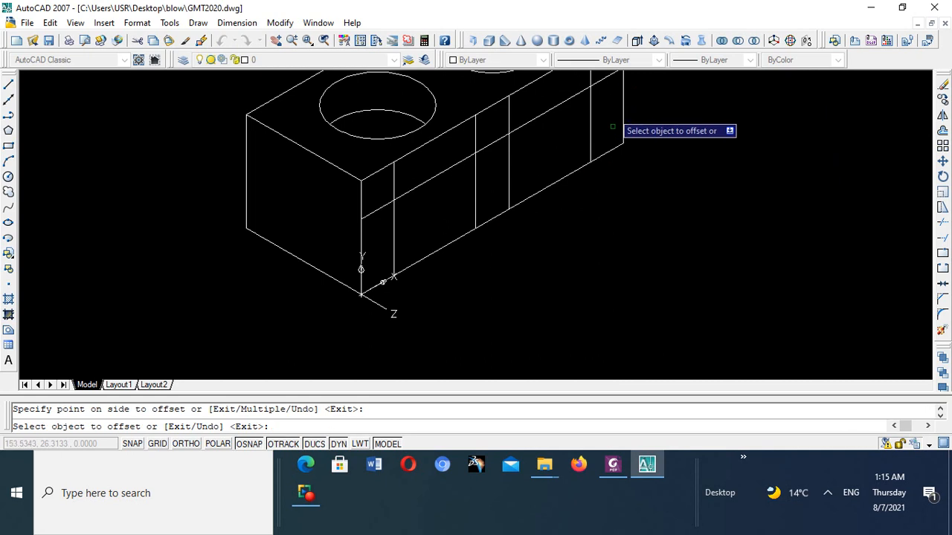
pyautogui.scroll(-5, 606, 149)
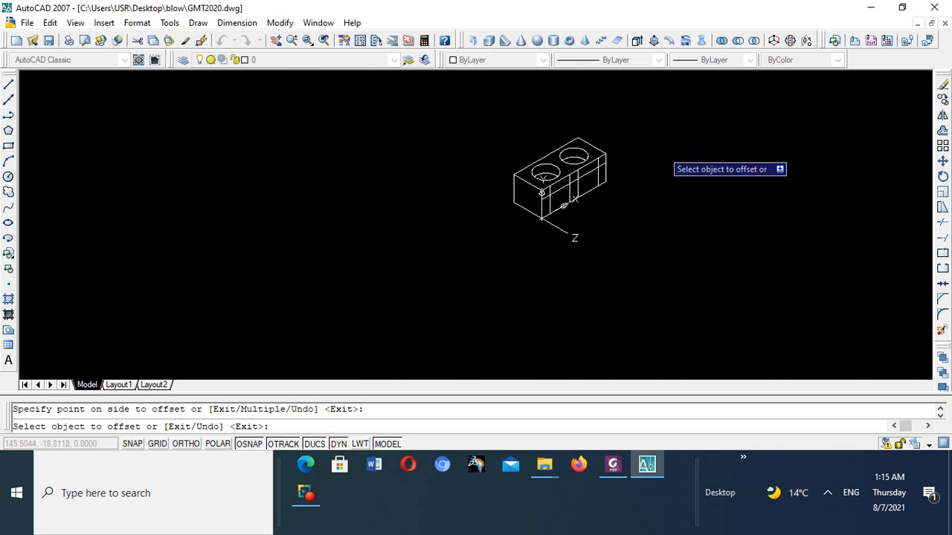
pyautogui.press('Escape')
pyautogui.scroll(-4, 625, 215)
pyautogui.scroll(5, 606, 224)
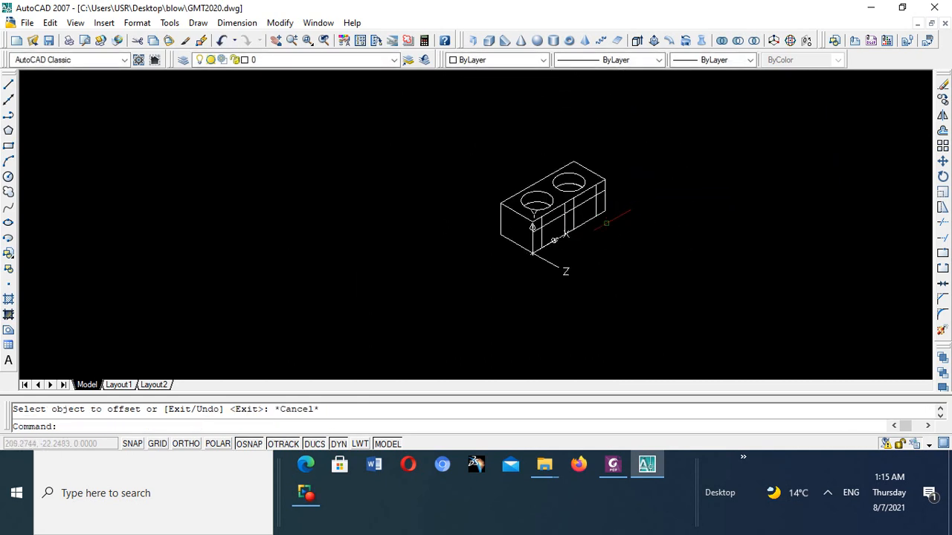
pyautogui.scroll(4, 606, 223)
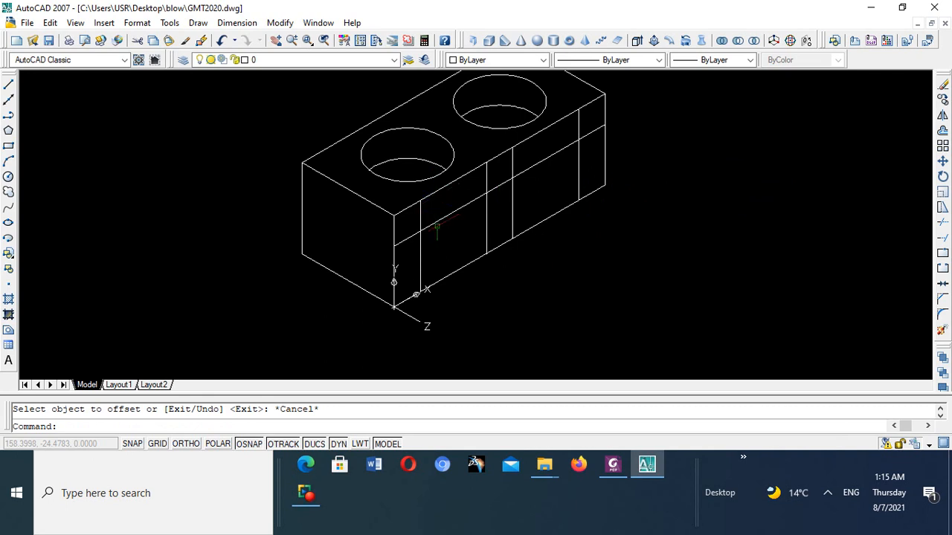
pyautogui.scroll(3, 437, 229)
pyautogui.scroll(-4, 434, 223)
pyautogui.scroll(4, 428, 246)
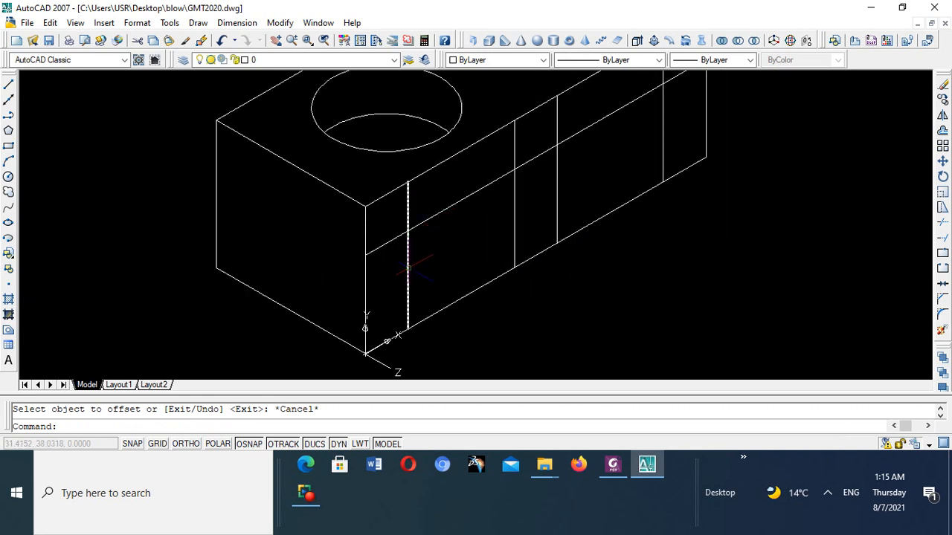
# - Using the front face's six vertical lines as cutting edges, trim the cutout-height line away across the three legs
pyautogui.scroll(-4, 551, 177)
pyautogui.scroll(1, 536, 184)
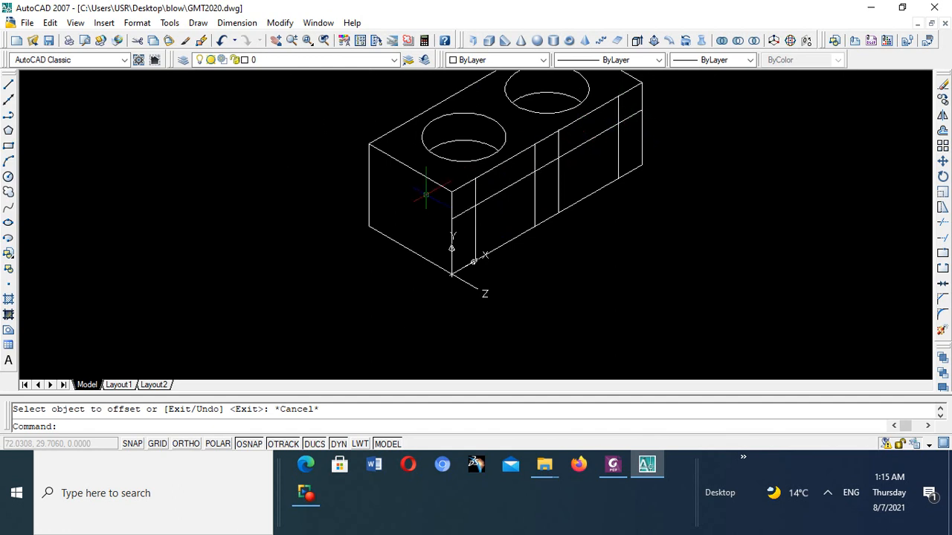
pyautogui.click(943, 225)
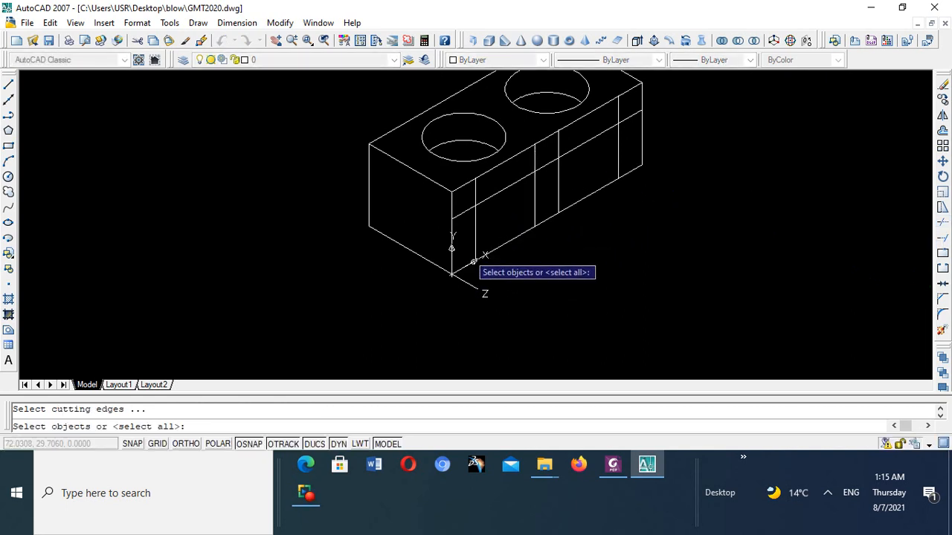
pyautogui.click(451, 232)
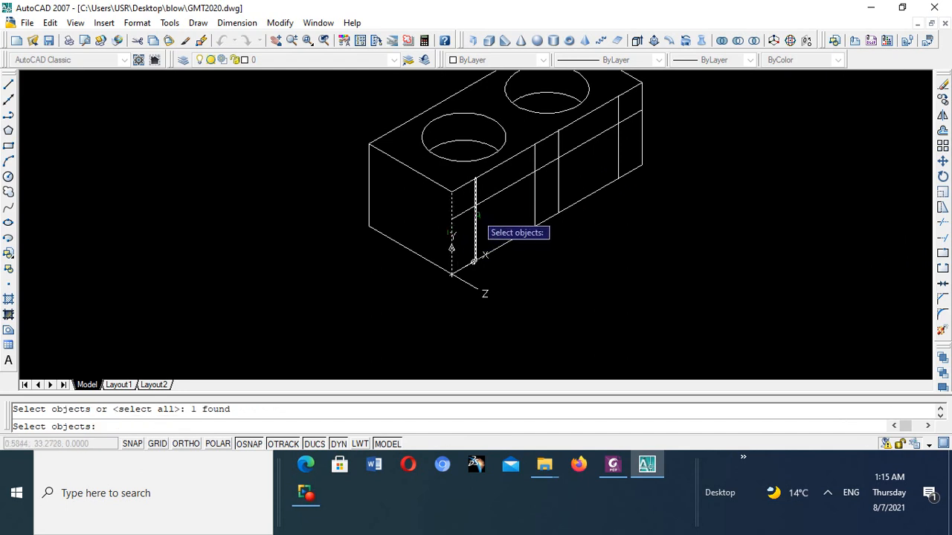
pyautogui.click(476, 216)
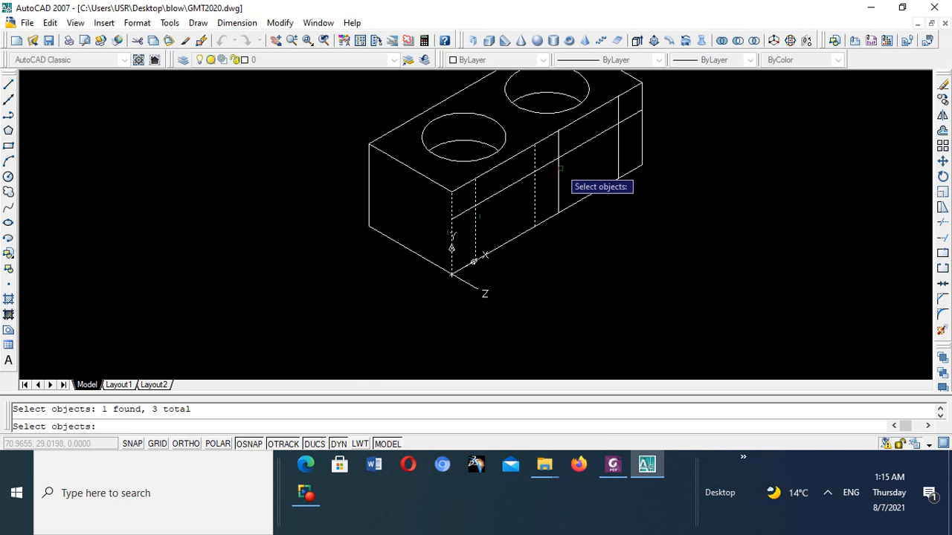
pyautogui.click(559, 168)
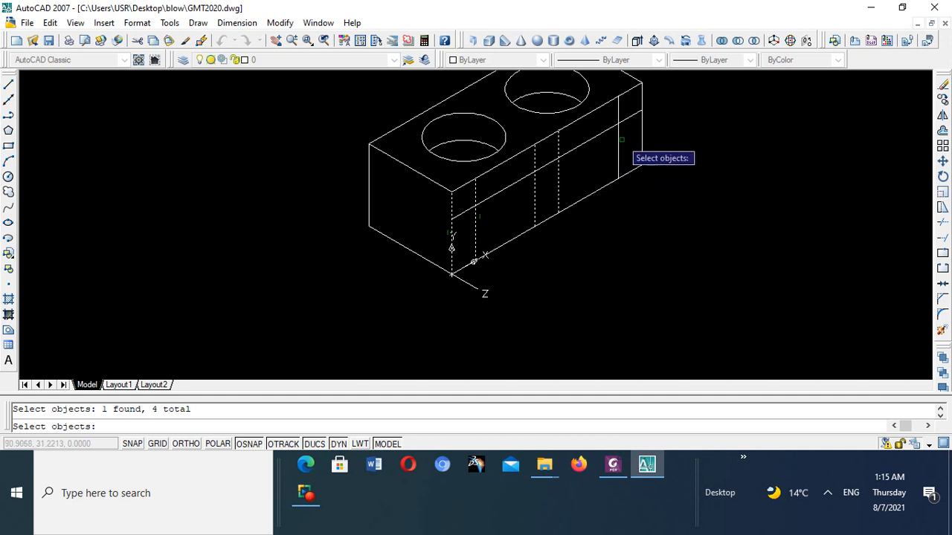
pyautogui.click(618, 141)
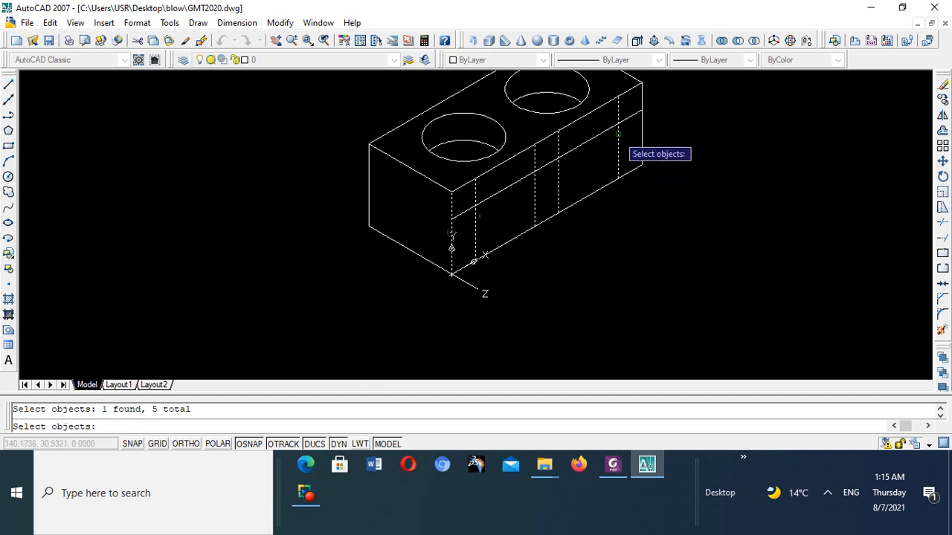
pyautogui.click(642, 124)
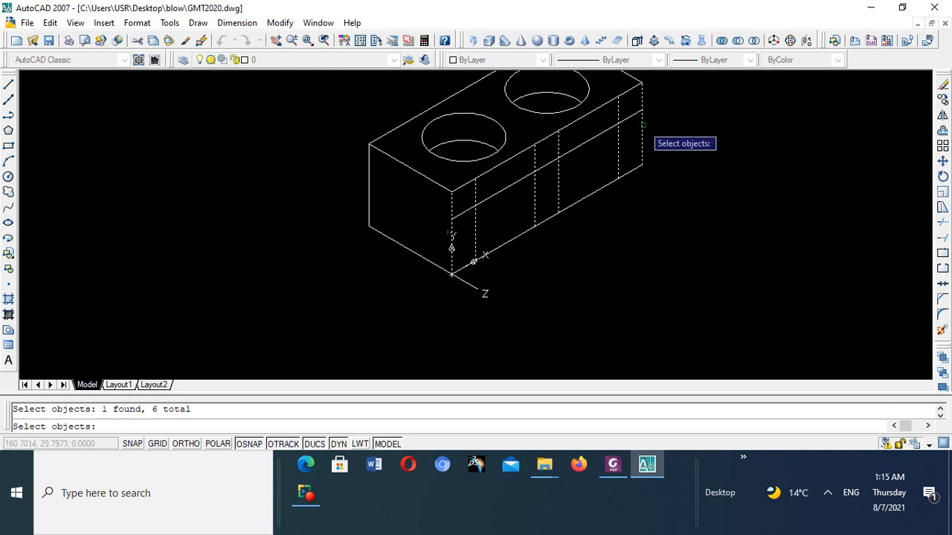
pyautogui.press('Return')
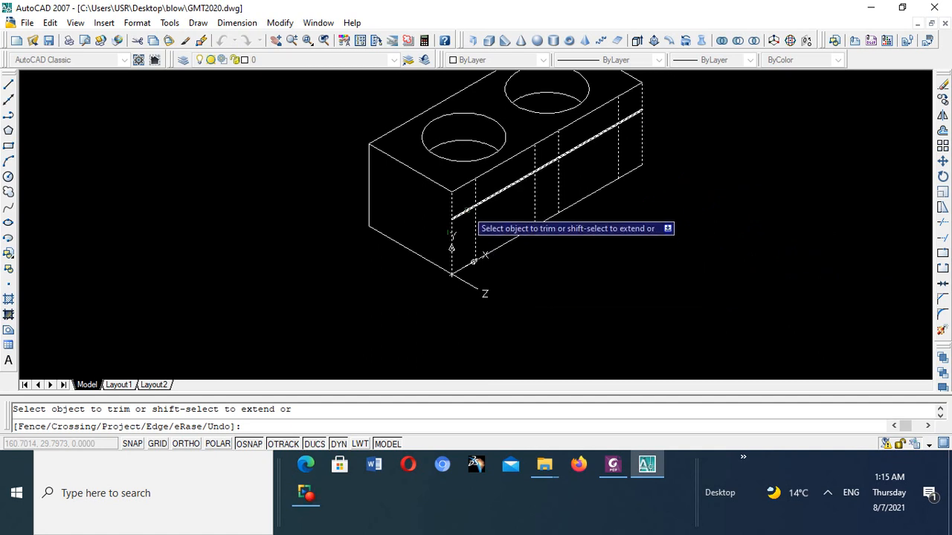
pyautogui.click(546, 165)
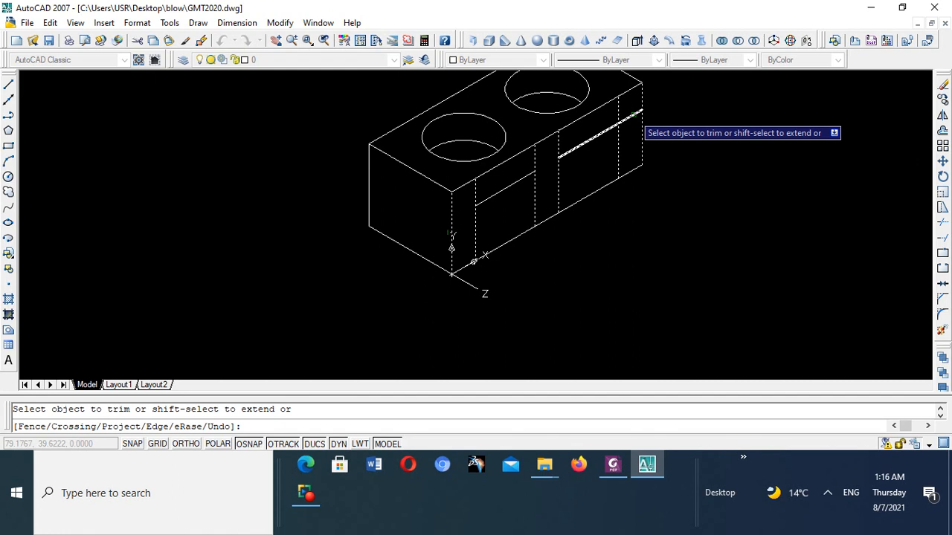
pyautogui.click(632, 116)
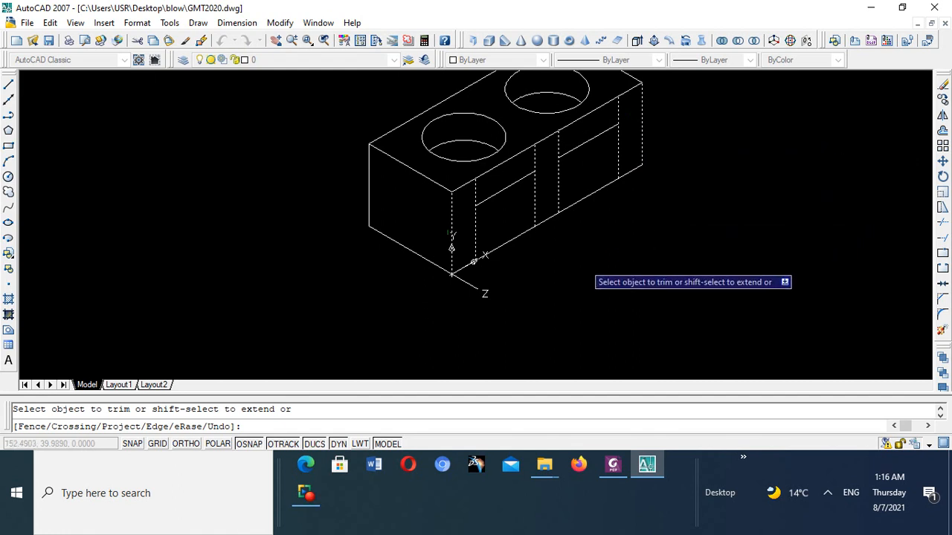
# - Trim the front face's bottom edge between the legs to open both cutouts at the base
pyautogui.click(509, 242)
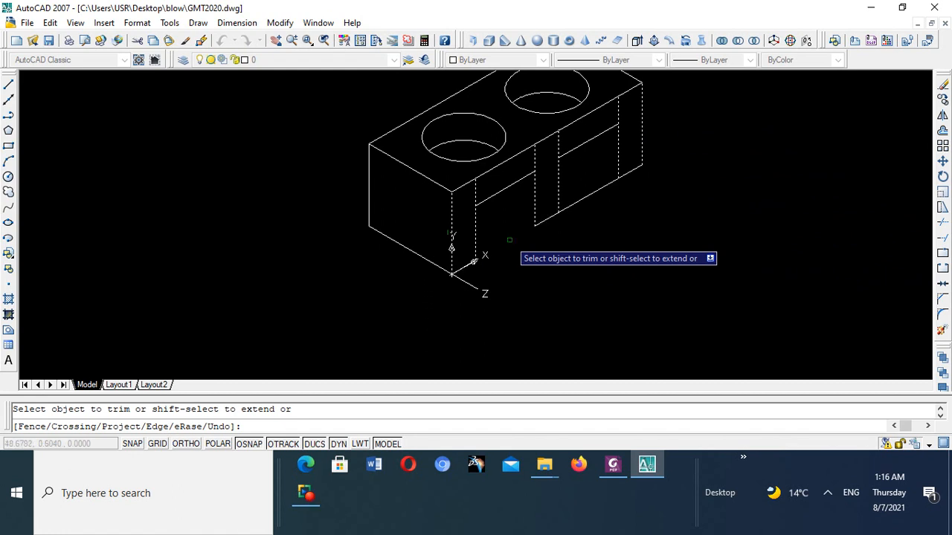
pyautogui.click(596, 190)
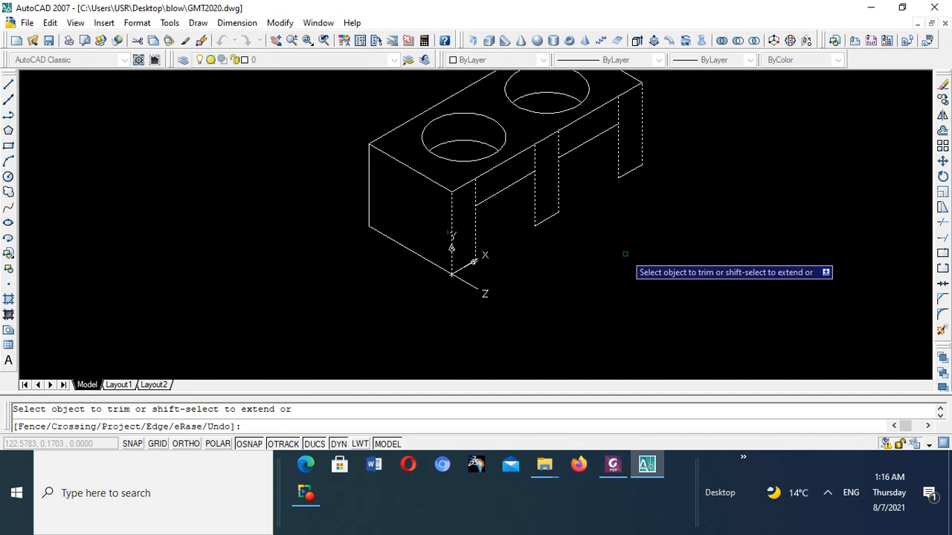
pyautogui.press('Escape')
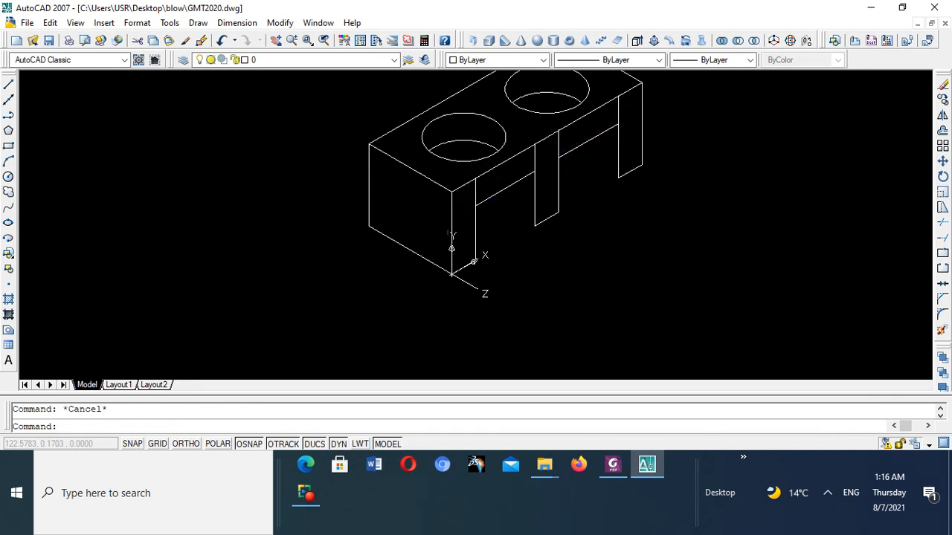
# - Trim the legs' inner vertical lines above the cutouts, using the two cutout top lines as cutting edges
pyautogui.click(943, 225)
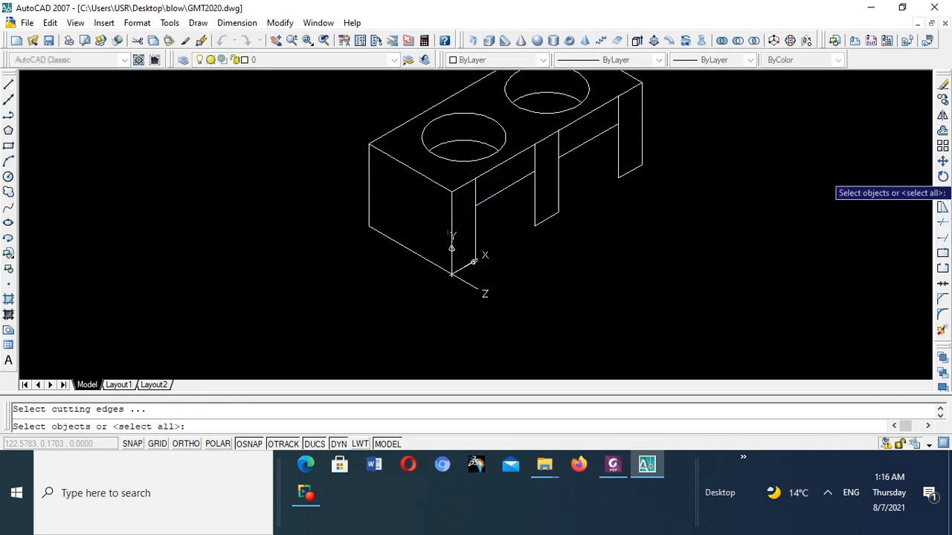
pyautogui.click(518, 183)
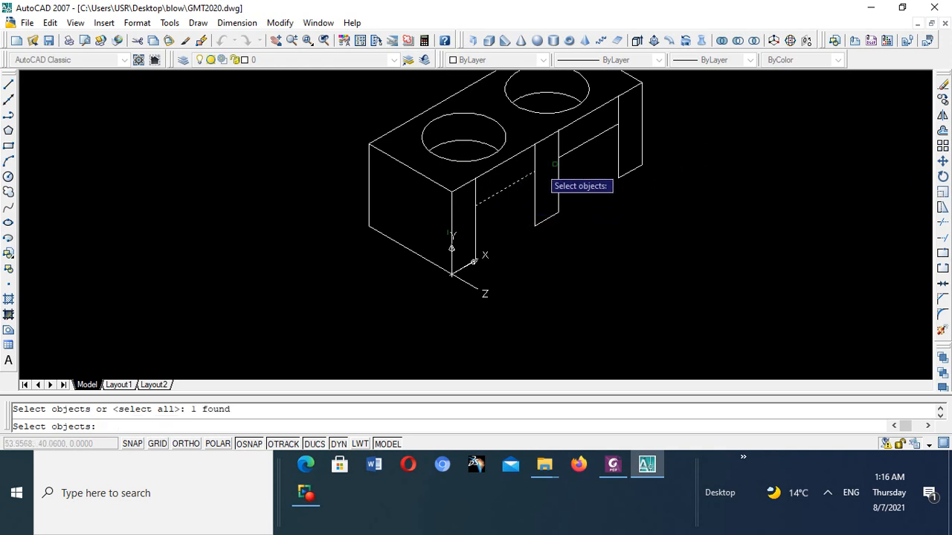
pyautogui.click(606, 132)
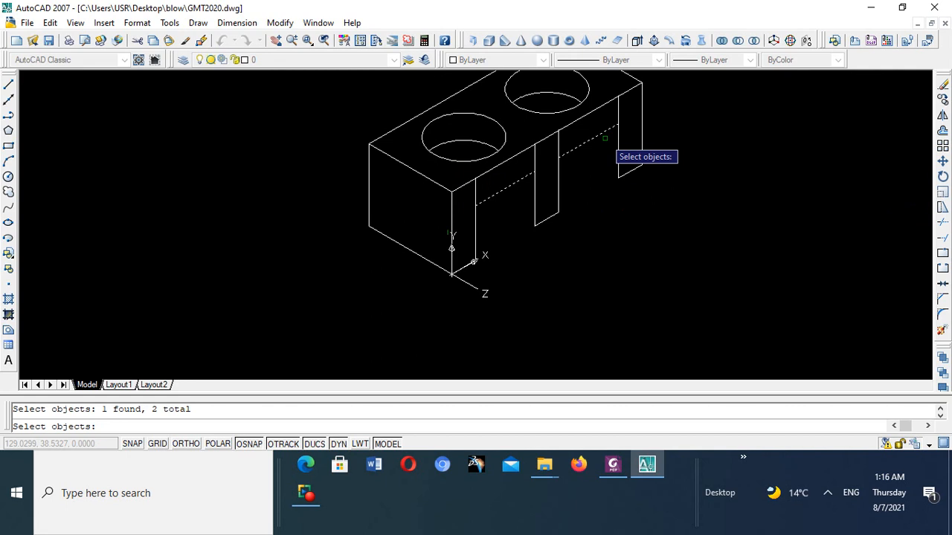
pyautogui.press('Return')
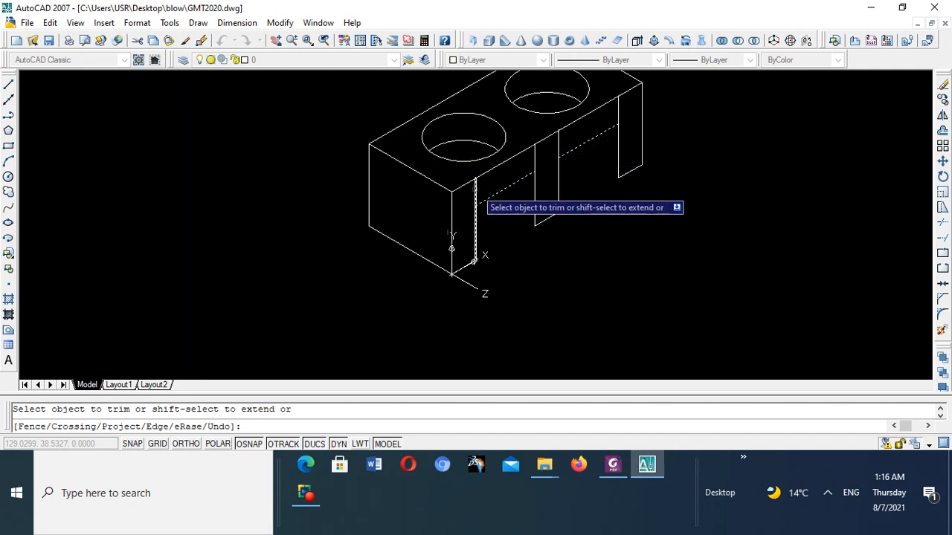
pyautogui.click(475, 190)
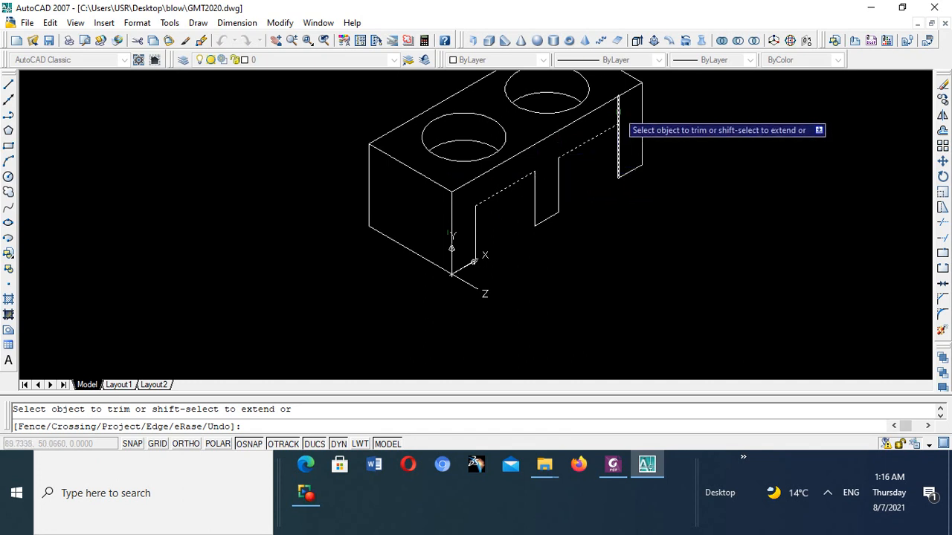
pyautogui.click(618, 112)
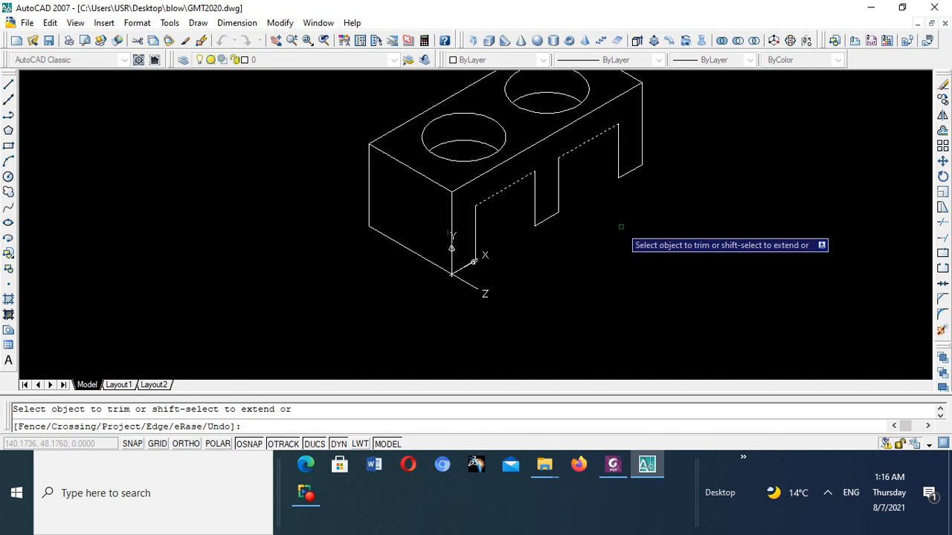
pyautogui.press('Escape')
# - Inspect the trimmed block, compare it with the isometric result in the Foxit PhantomPDF illustration, and return to AutoCAD
pyautogui.scroll(3, 542, 202)
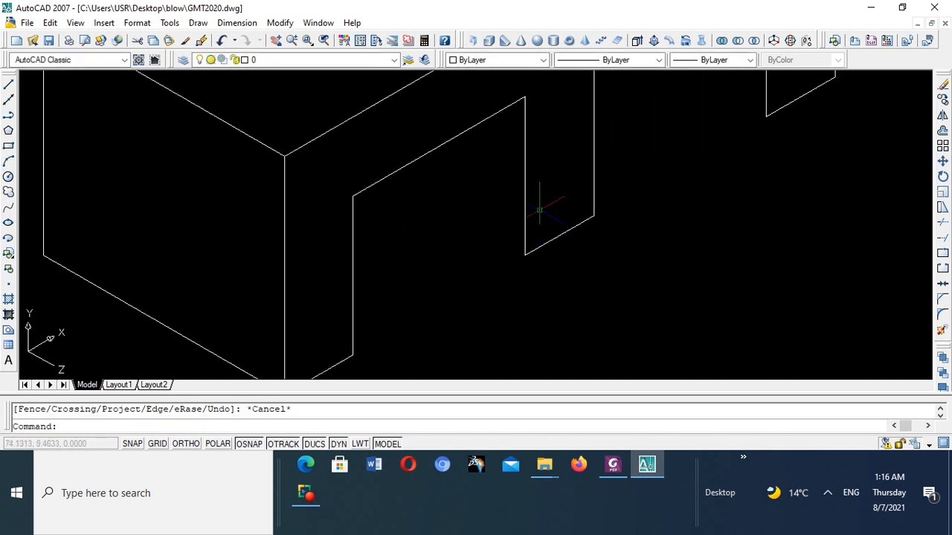
pyautogui.scroll(-3, 540, 201)
pyautogui.scroll(-3, 538, 202)
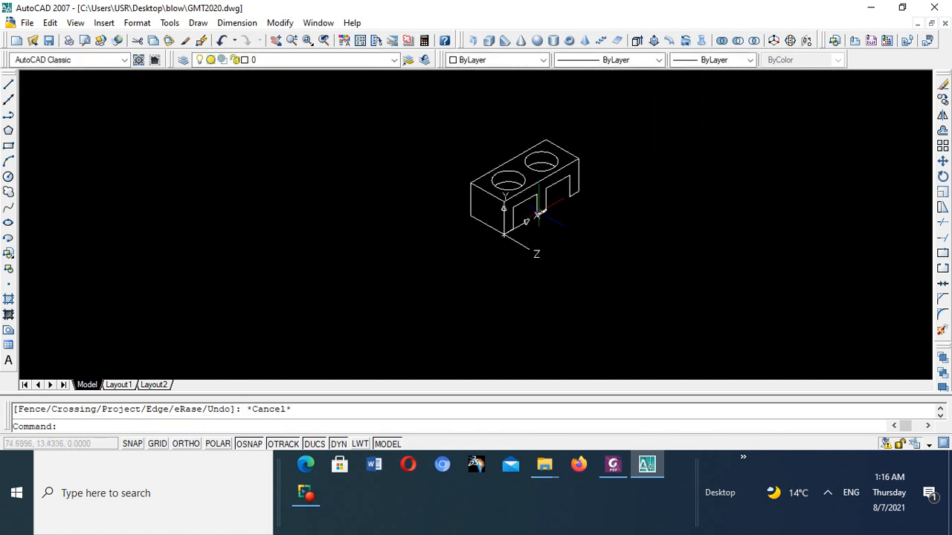
pyautogui.scroll(5, 538, 205)
pyautogui.scroll(-2, 539, 212)
pyautogui.scroll(-1, 538, 214)
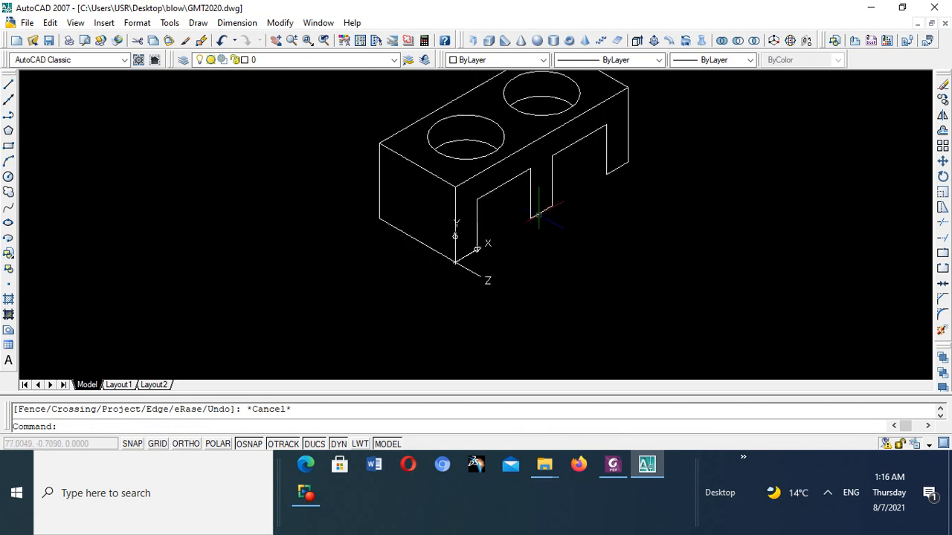
pyautogui.scroll(4, 538, 216)
pyautogui.scroll(-3, 537, 215)
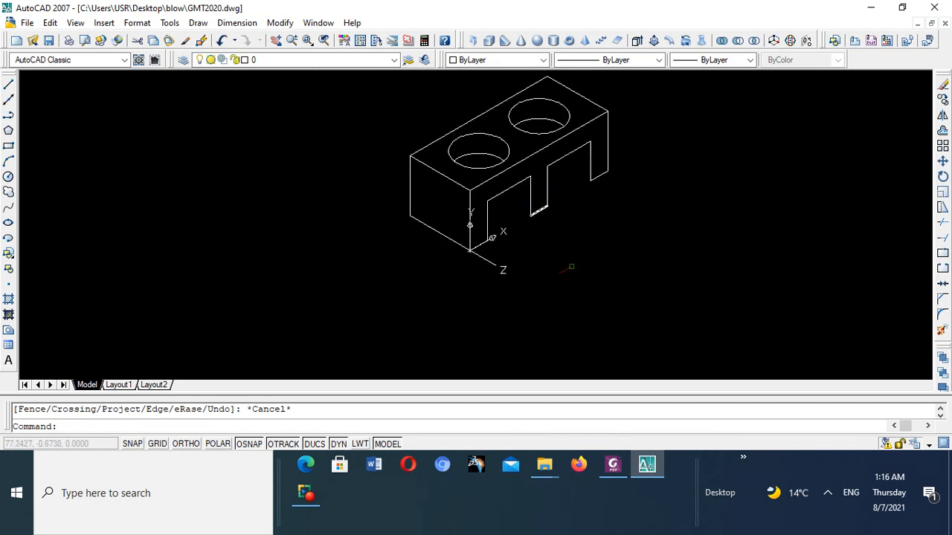
pyautogui.click(614, 467)
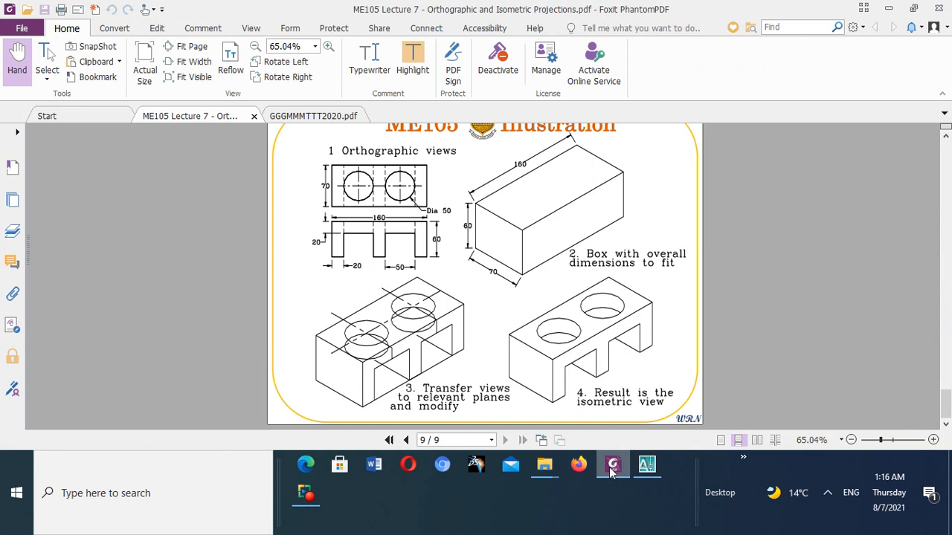
pyautogui.moveTo(613, 475)
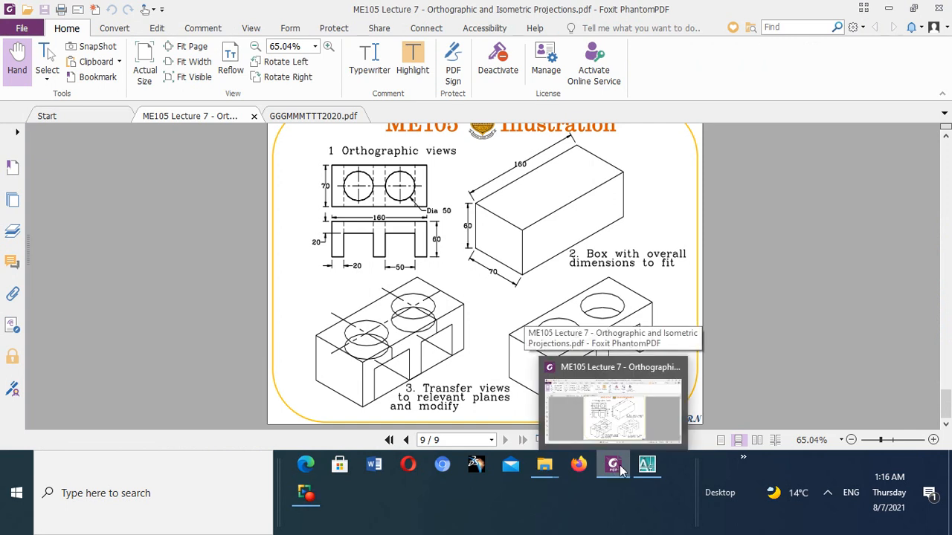
pyautogui.click(647, 464)
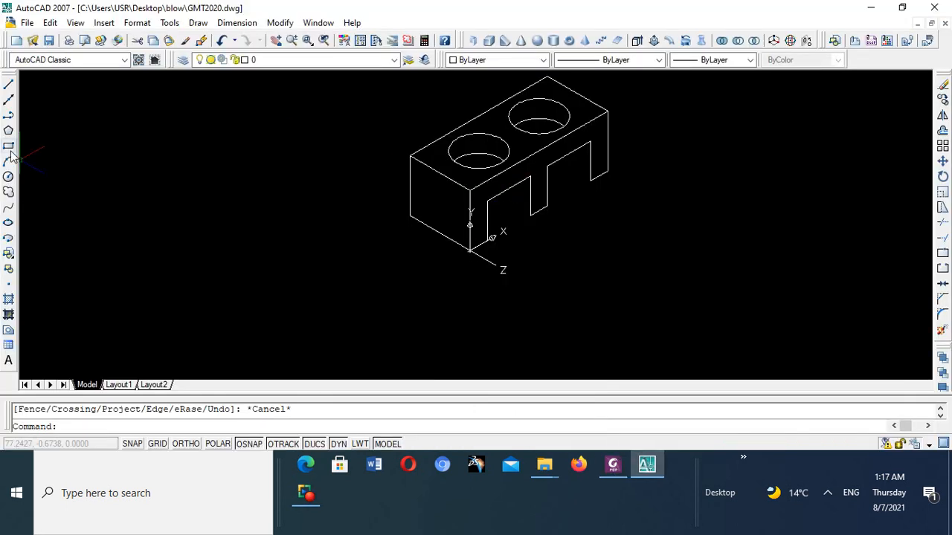
# - With Ortho on, draw a line from the middle leg's near bottom corner back along the depth axis to the first cutout's top edge
pyautogui.click(9, 86)
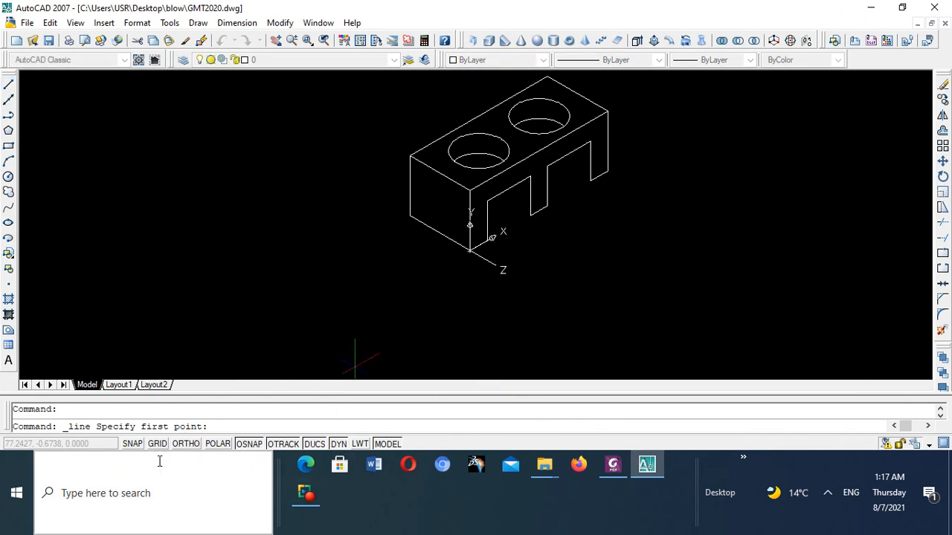
pyautogui.click(186, 444)
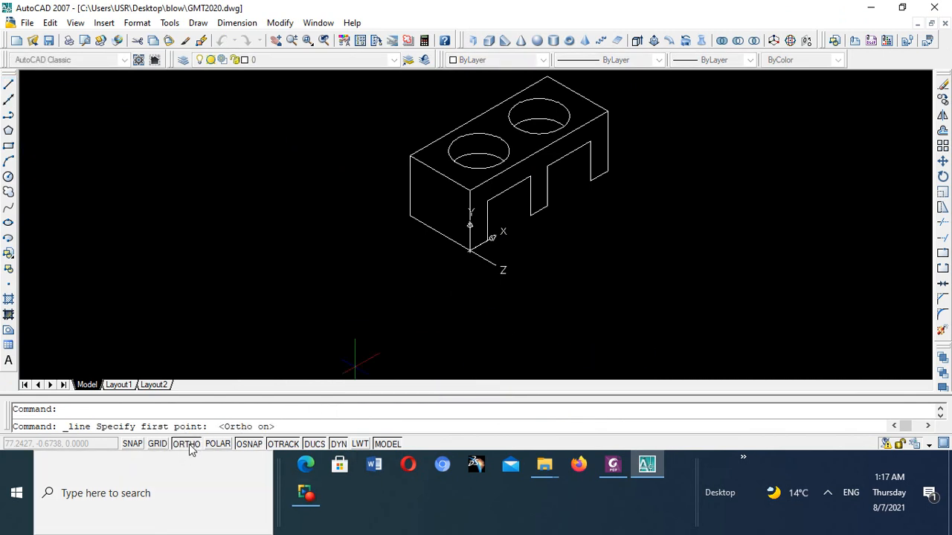
pyautogui.click(530, 214)
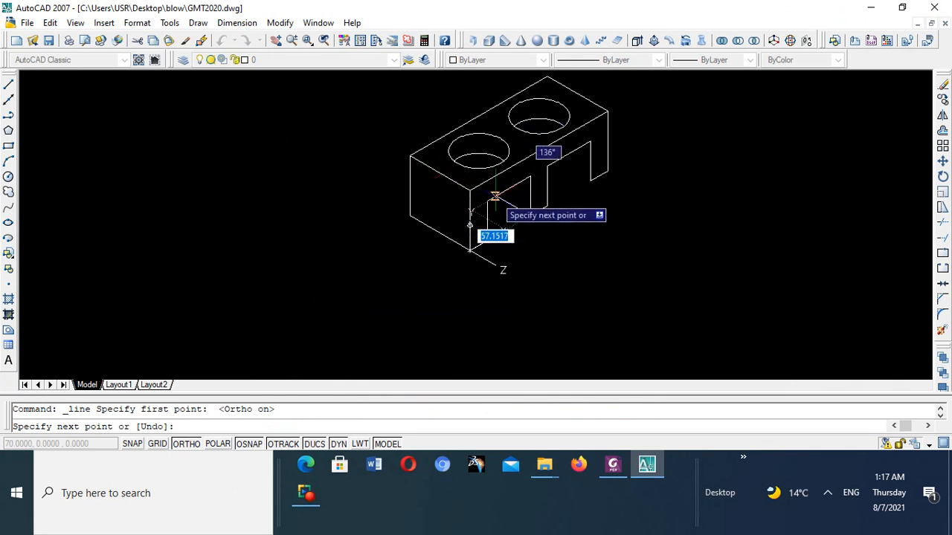
pyautogui.click(495, 196)
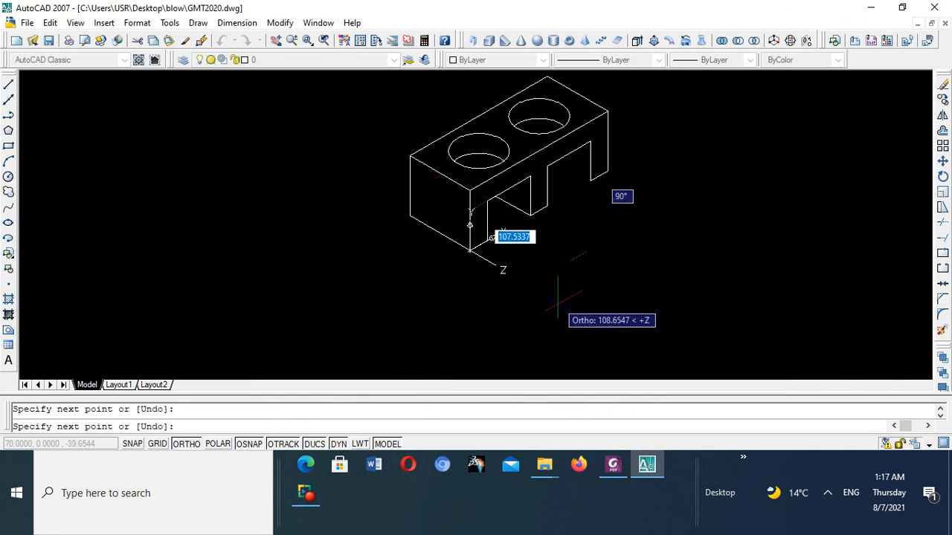
pyautogui.rightClick(573, 284)
pyautogui.click(602, 292)
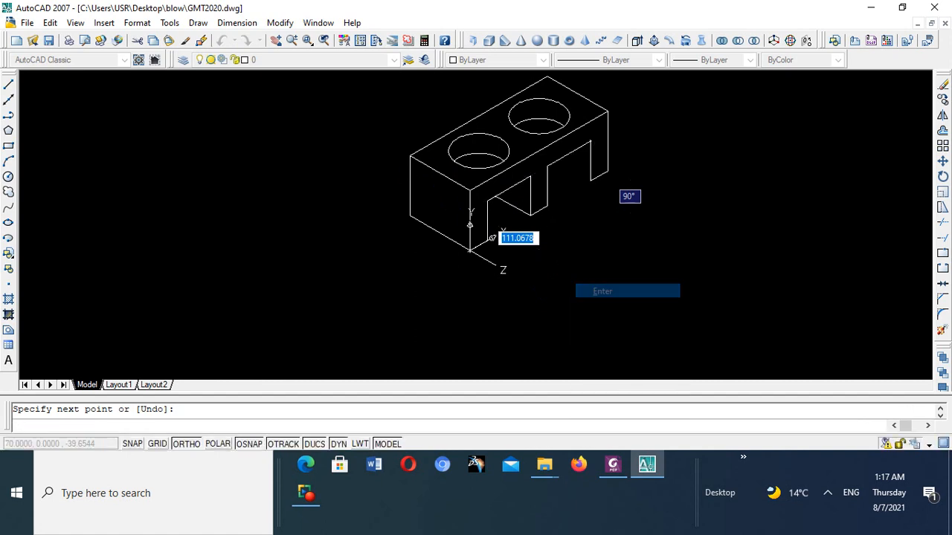
# - With Ortho on, draw a line about 218 units long from the far leg's inner bottom corner back along the depth axis
pyautogui.scroll(5, 519, 208)
pyautogui.scroll(-5, 518, 211)
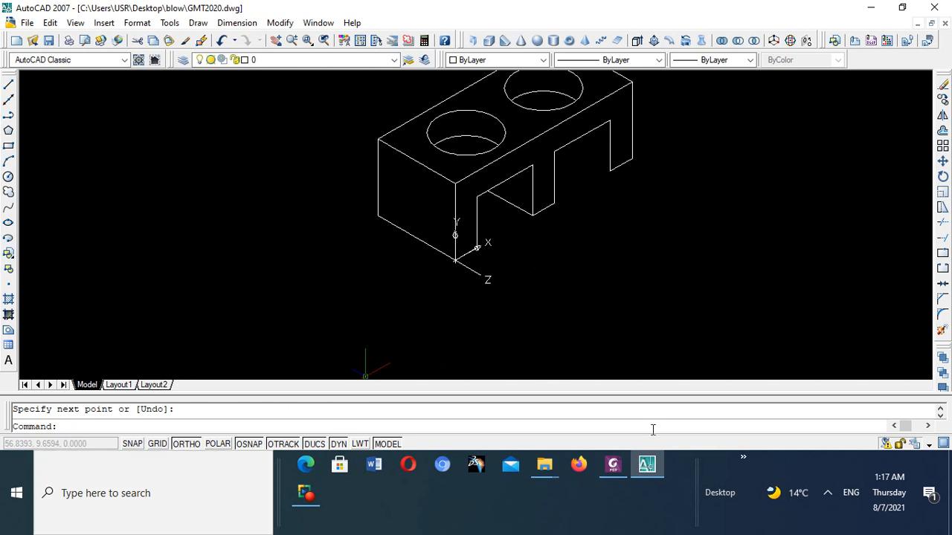
pyautogui.click(8, 85)
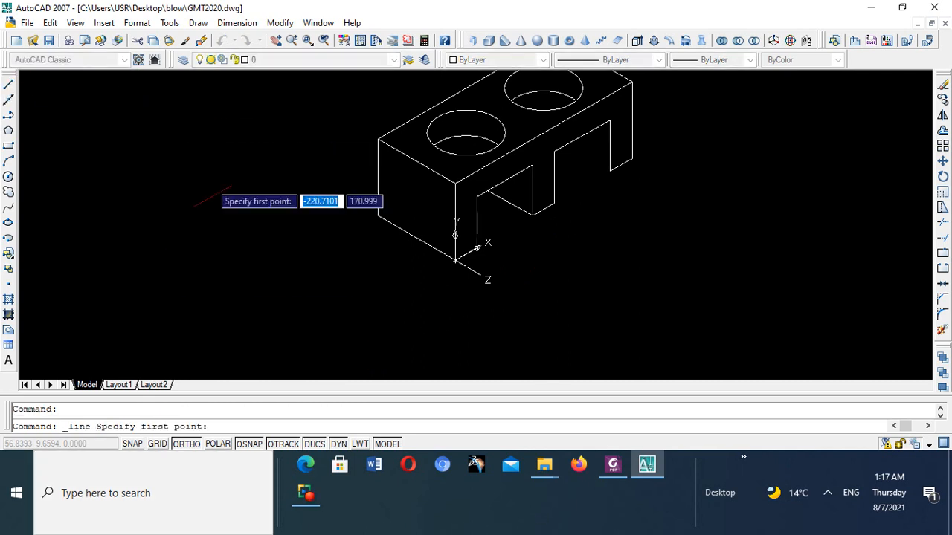
pyautogui.click(186, 444)
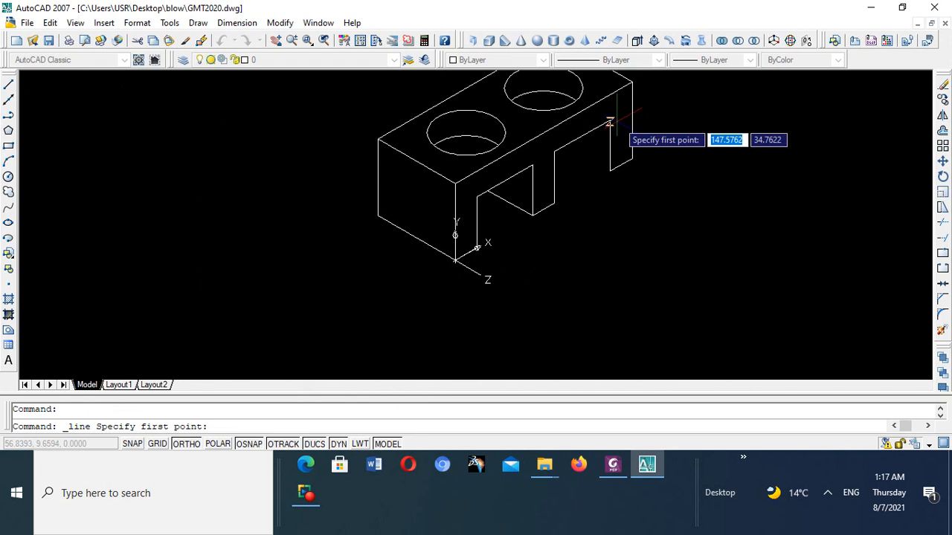
pyautogui.click(610, 168)
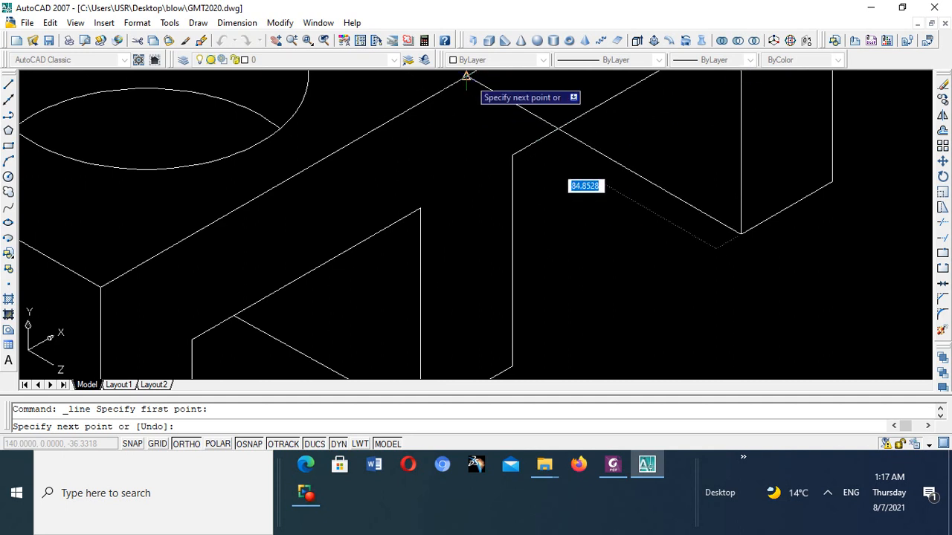
pyautogui.scroll(-4, 499, 118)
pyautogui.scroll(-4, 499, 118)
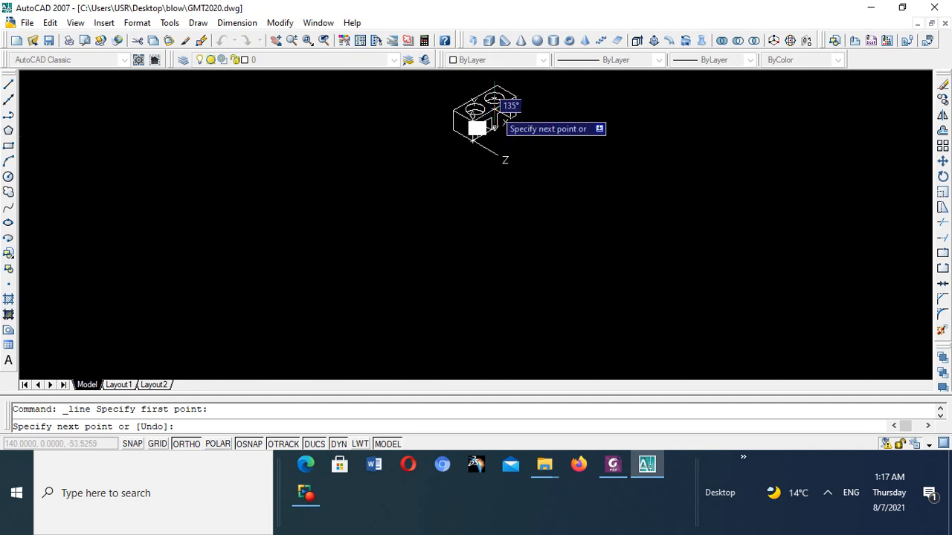
pyautogui.scroll(5, 464, 96)
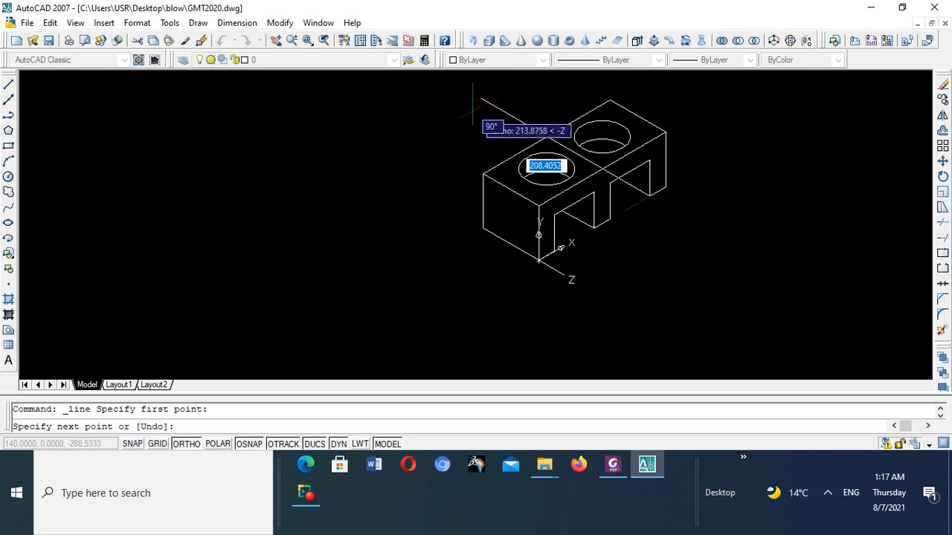
pyautogui.click(469, 106)
pyautogui.rightClick(469, 110)
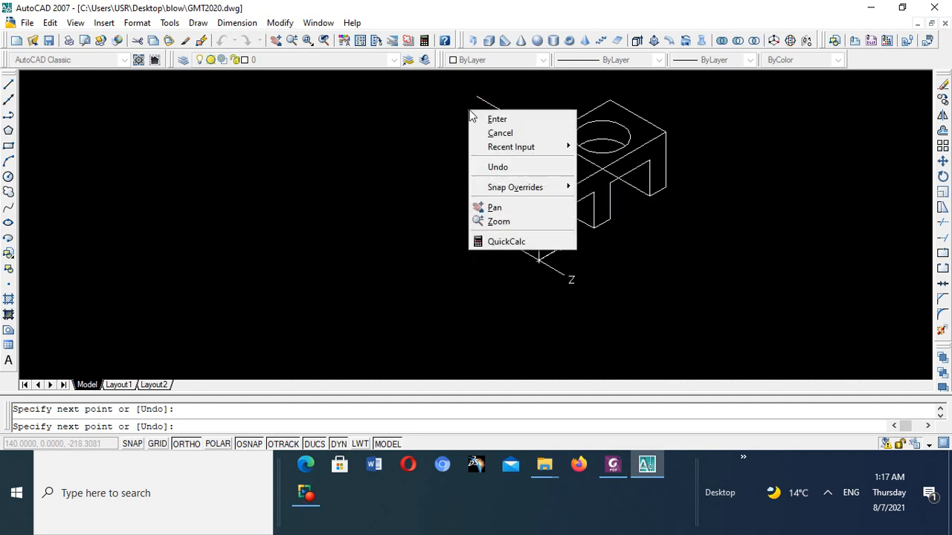
pyautogui.click(497, 119)
# - Draw a vertical line about 29 units long downward from where the new depth line crosses the second cutout's top edge
pyautogui.scroll(5, 676, 171)
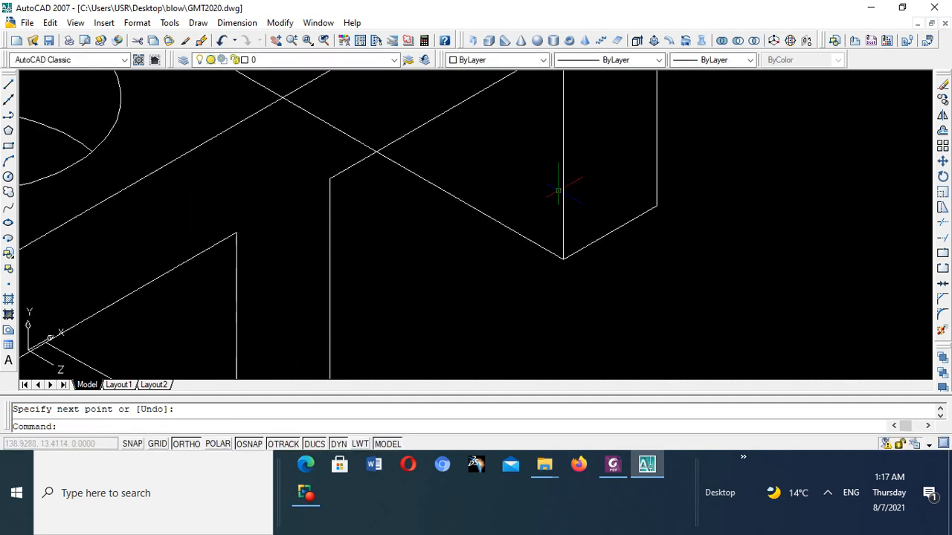
pyautogui.scroll(3, 417, 184)
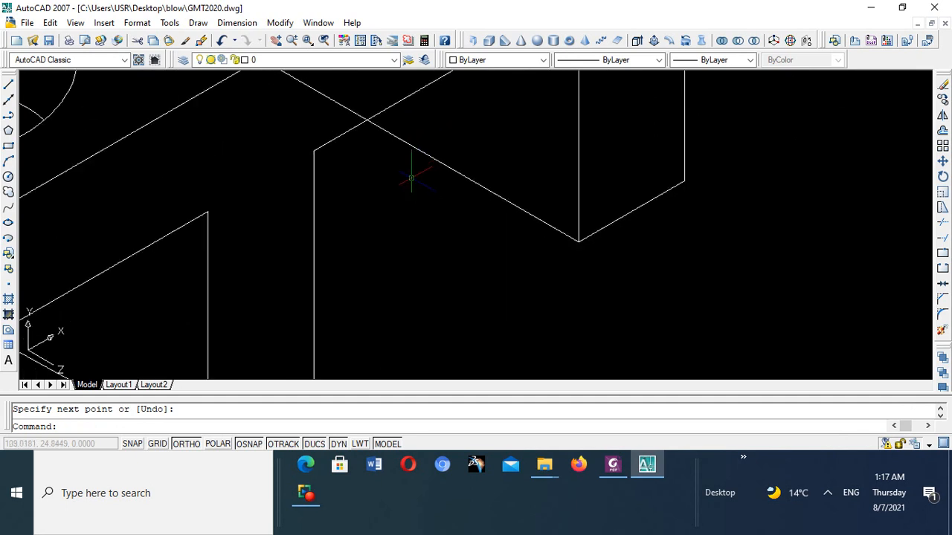
pyautogui.click(9, 87)
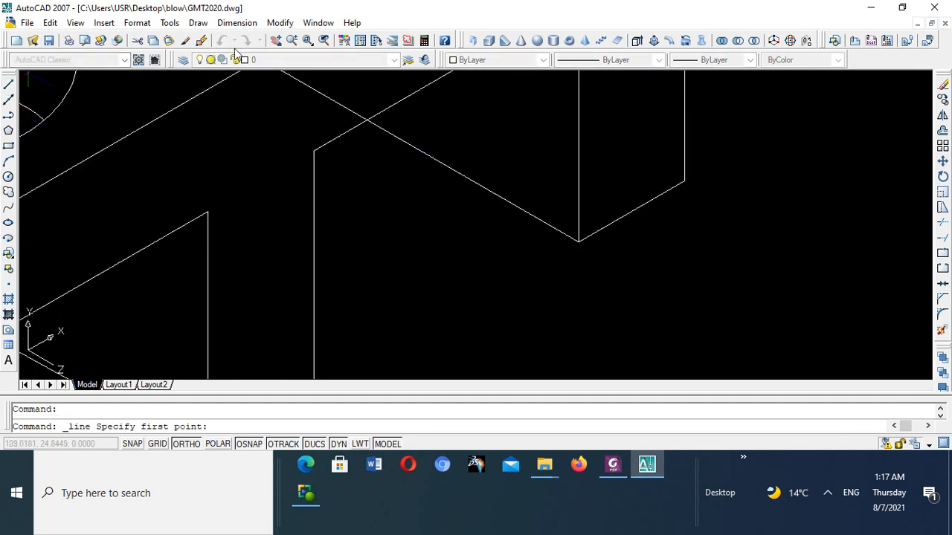
pyautogui.click(366, 119)
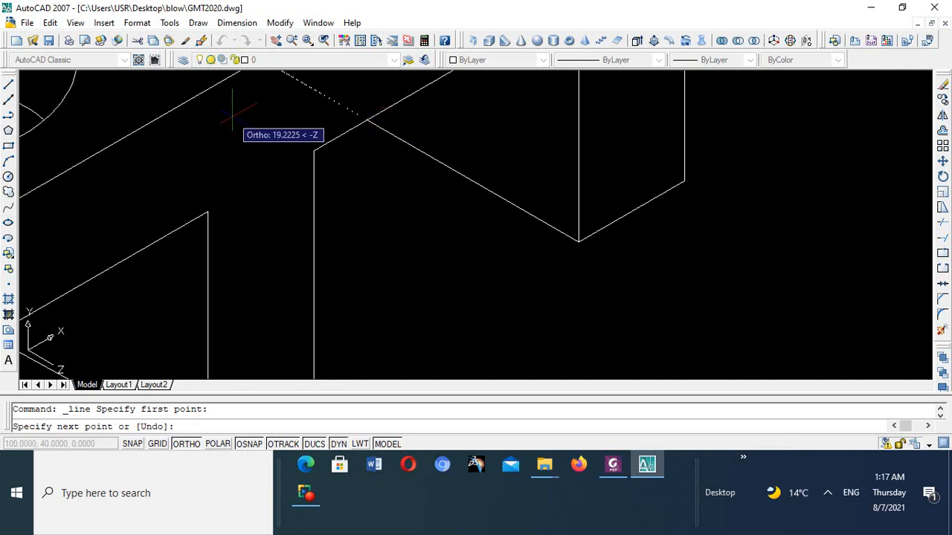
pyautogui.click(9, 87)
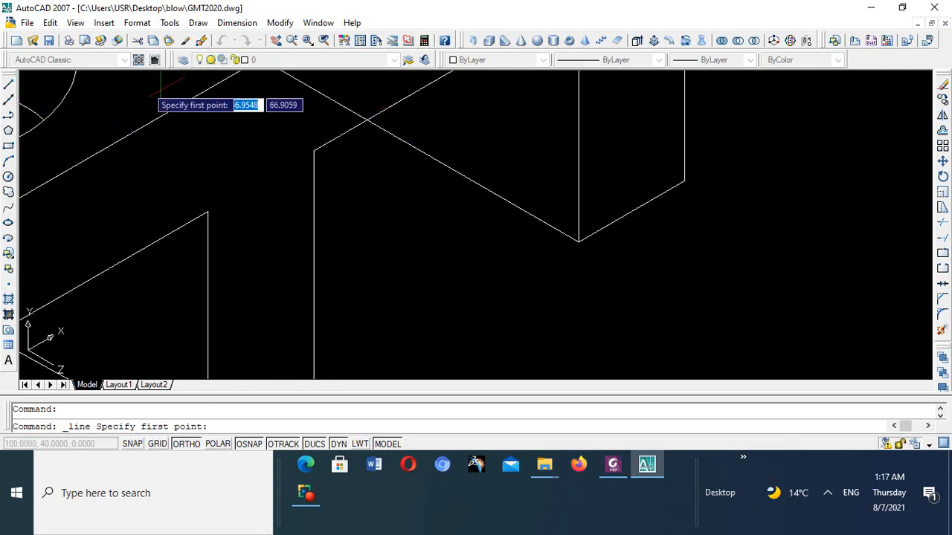
pyautogui.click(366, 119)
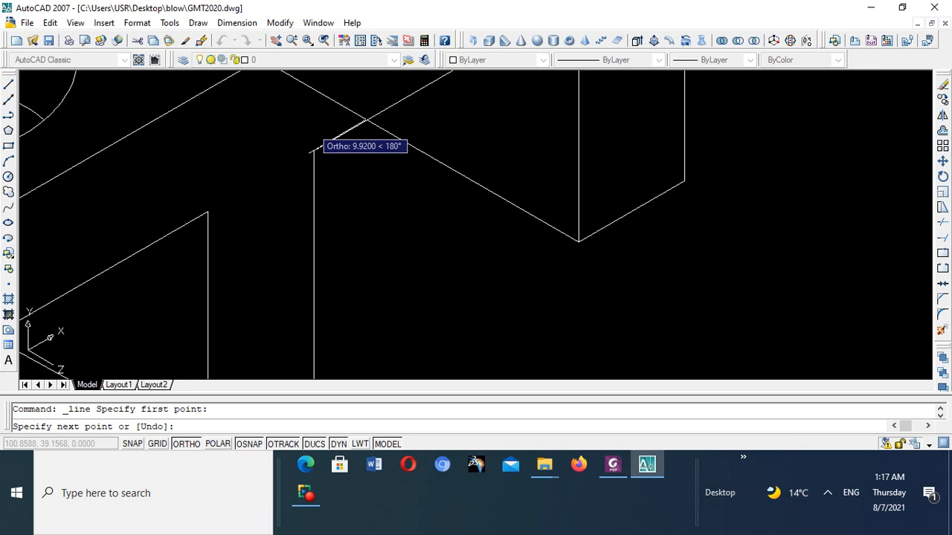
pyautogui.click(324, 338)
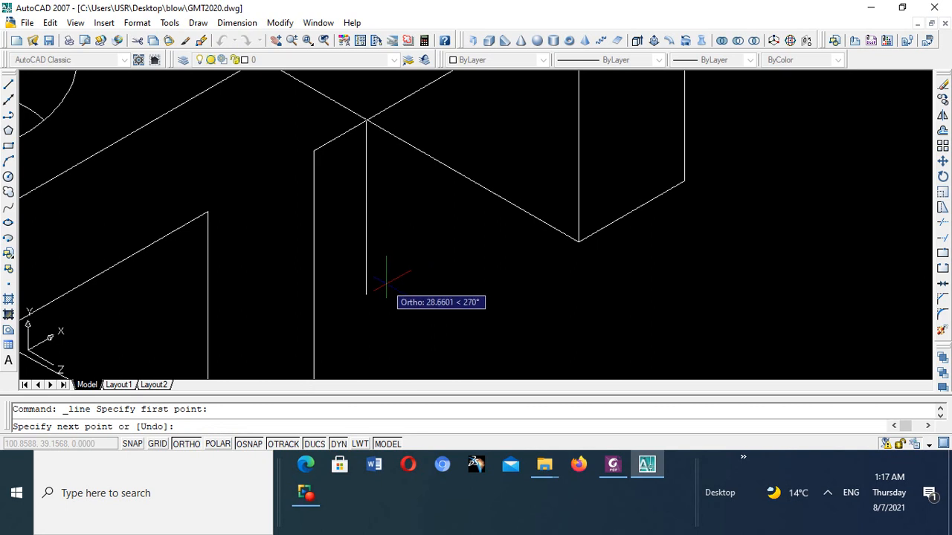
pyautogui.rightClick(391, 275)
pyautogui.click(419, 283)
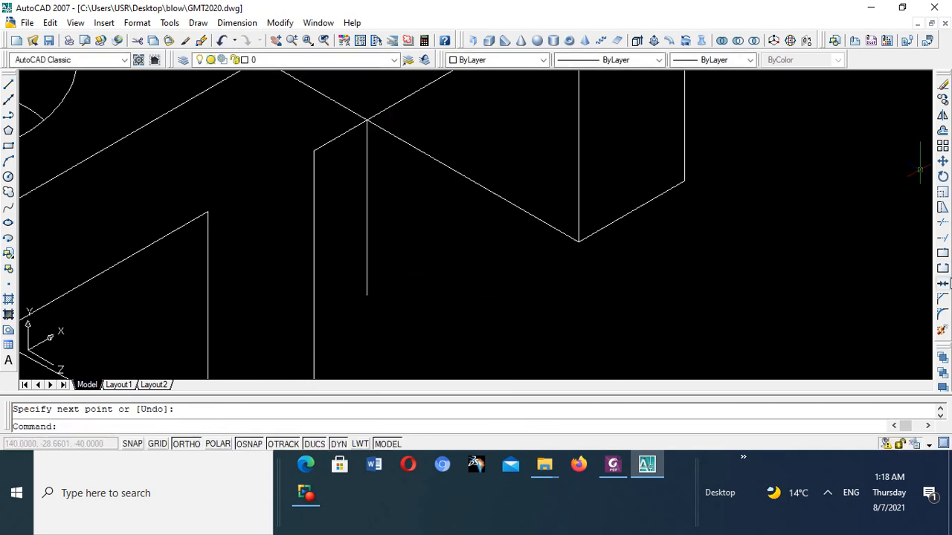
# - Try to trim the depth line using the short vertical line as the cutting edge, and erase that vertical line
pyautogui.click(943, 223)
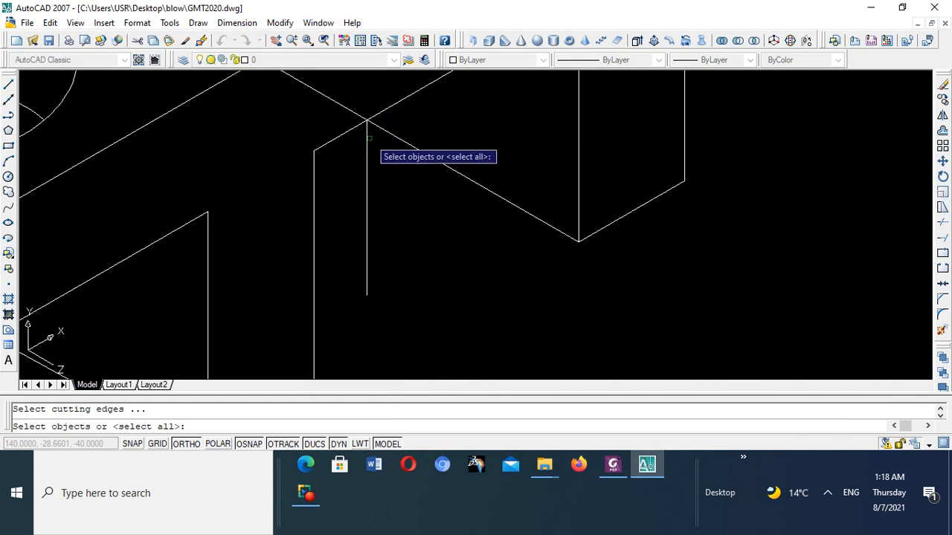
pyautogui.click(366, 137)
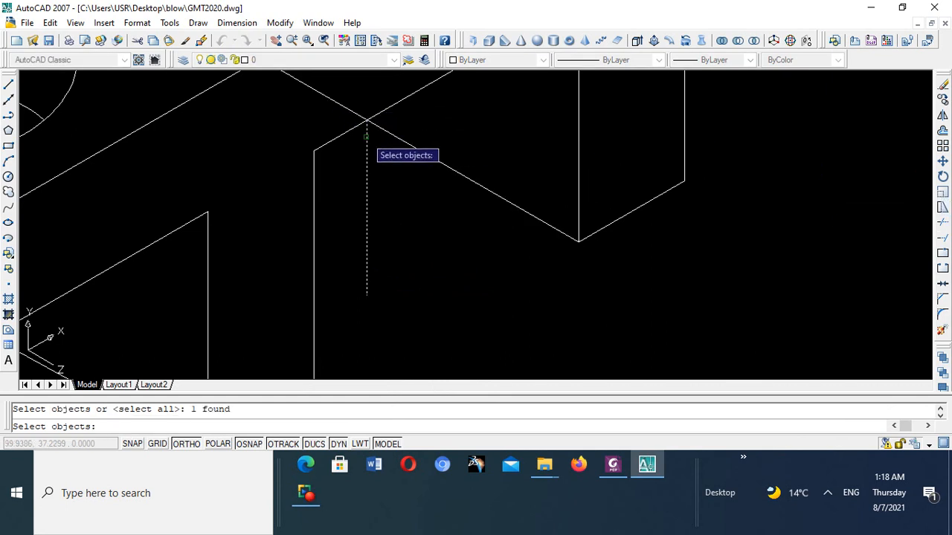
pyautogui.press('Return')
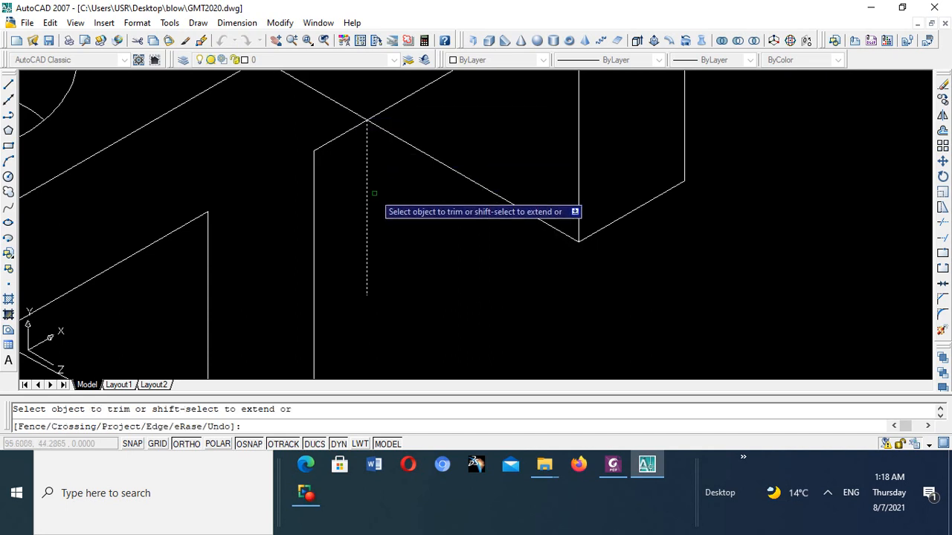
pyautogui.press('Escape')
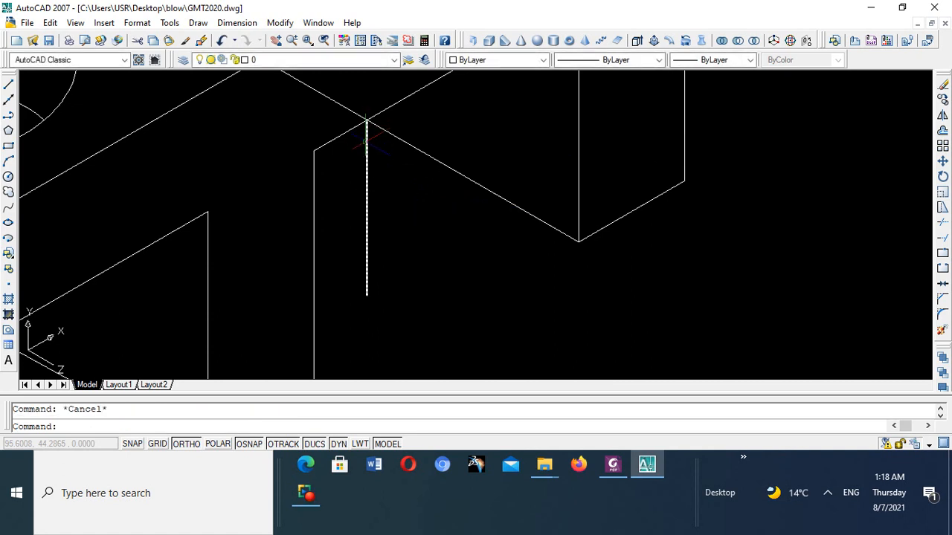
pyautogui.click(367, 139)
pyautogui.press('Delete')
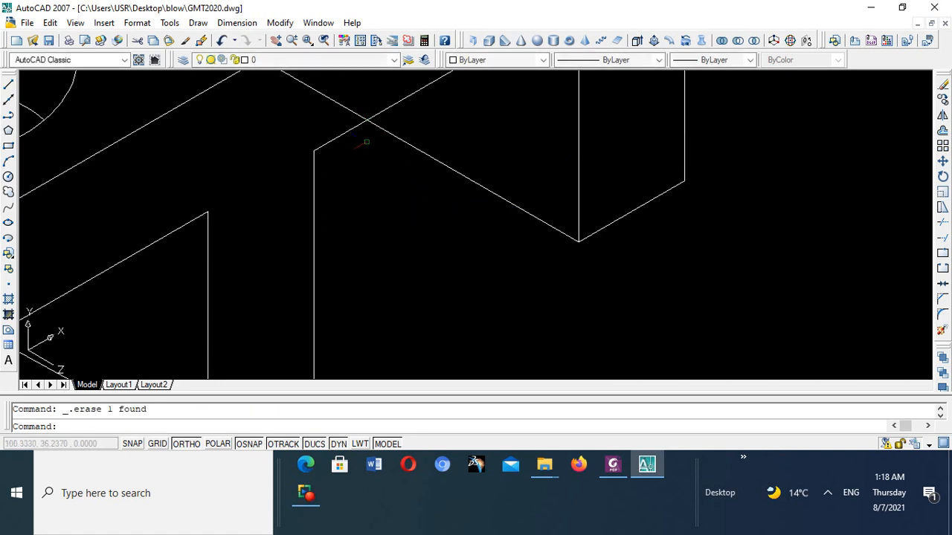
# - With Ortho off, draw a slanted line from the crossing on the second cutout's top edge to the far leg's inner vertical edge
pyautogui.scroll(3, 379, 119)
pyautogui.scroll(-2, 418, 138)
pyautogui.scroll(-2, 419, 138)
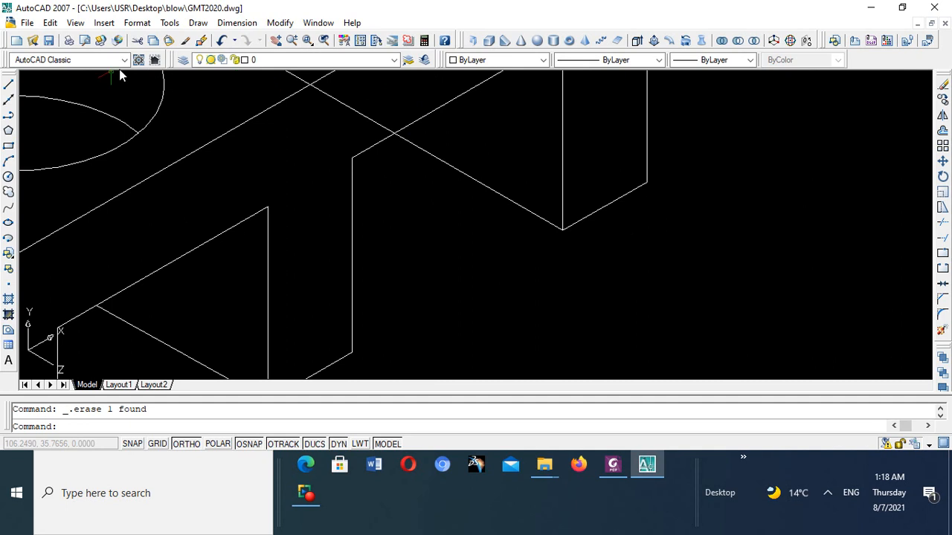
pyautogui.click(9, 85)
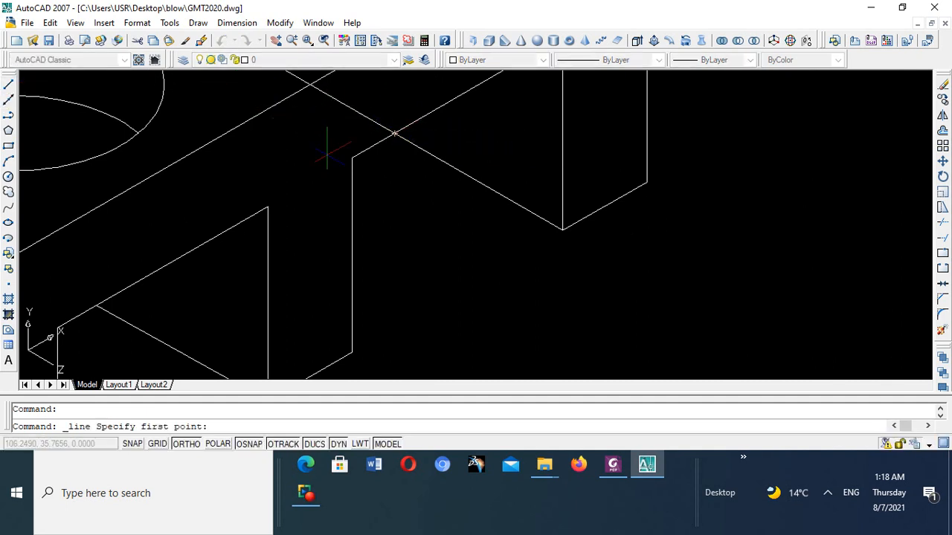
pyautogui.click(186, 444)
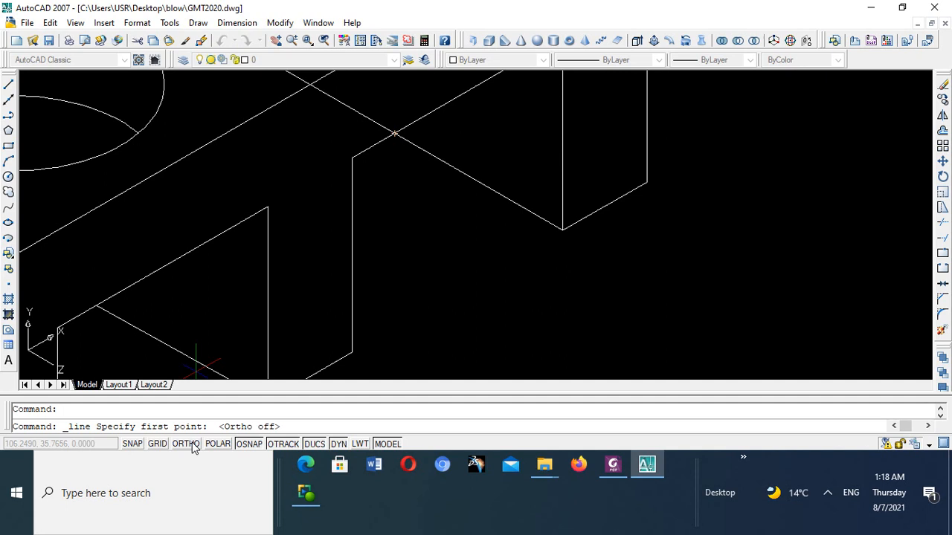
pyautogui.click(397, 132)
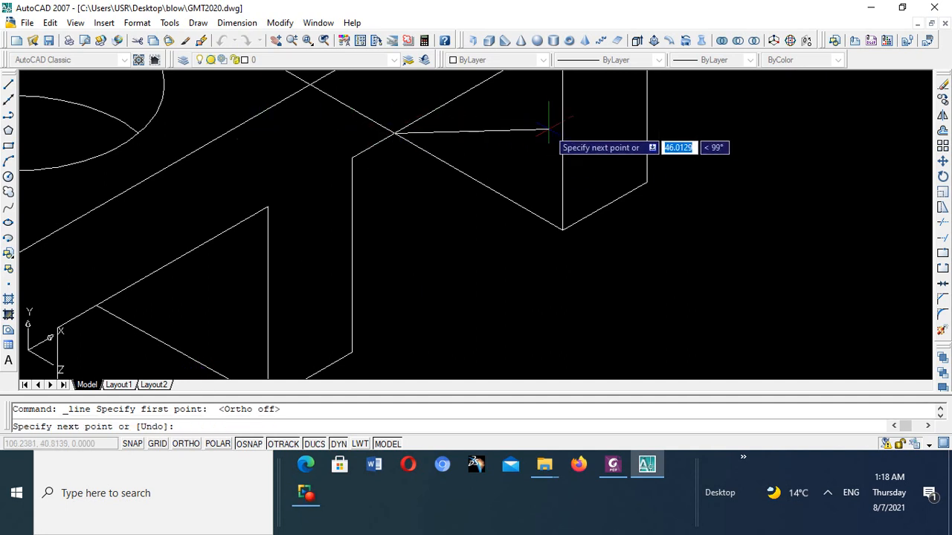
pyautogui.click(583, 121)
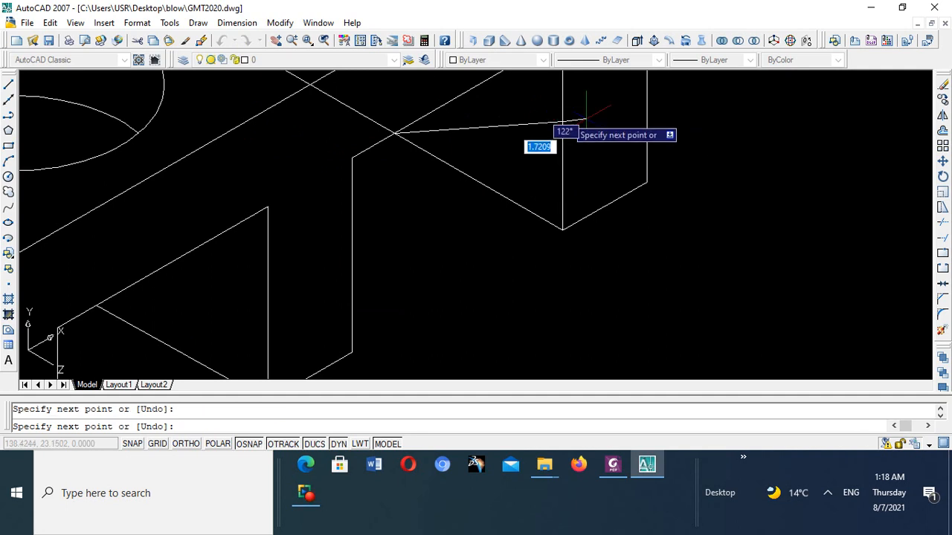
pyautogui.rightClick(648, 123)
pyautogui.click(673, 136)
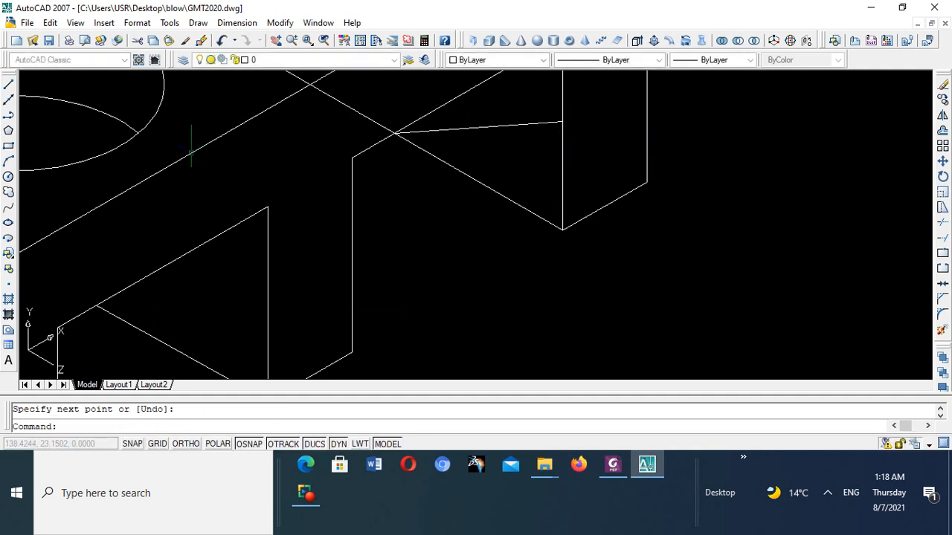
# - Try to trim the depth line using the slanted line as the cutting edge, and erase the slanted line
pyautogui.scroll(3, 409, 128)
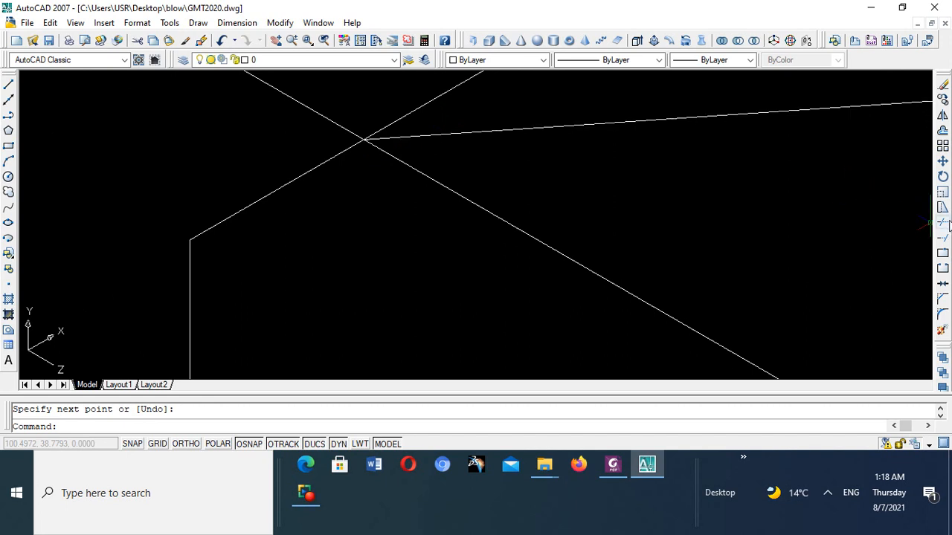
pyautogui.click(943, 223)
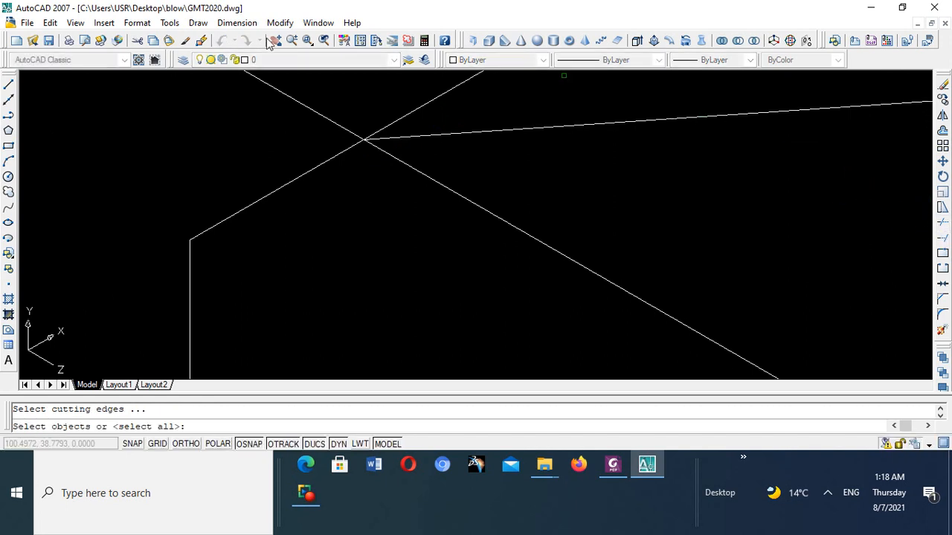
pyautogui.click(479, 128)
pyautogui.press('Return')
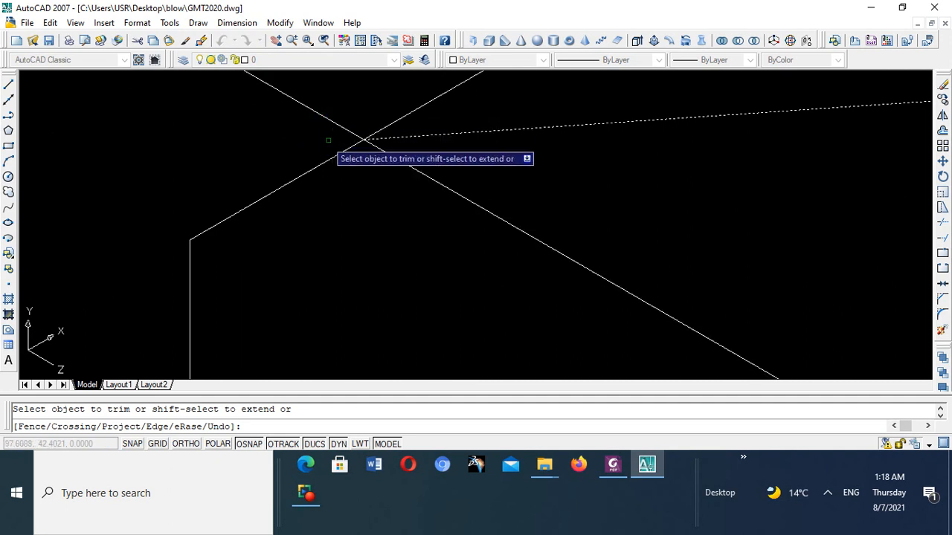
pyautogui.press('Escape')
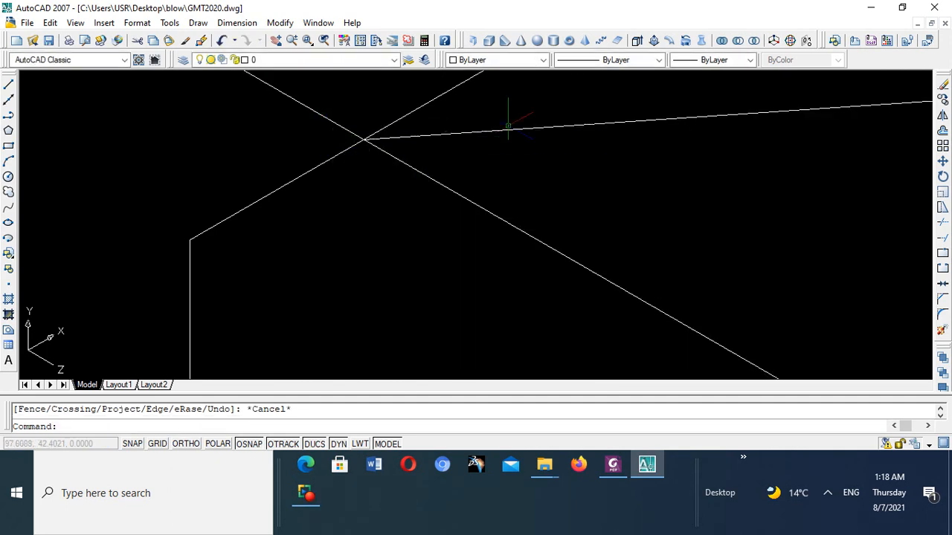
pyautogui.click(509, 128)
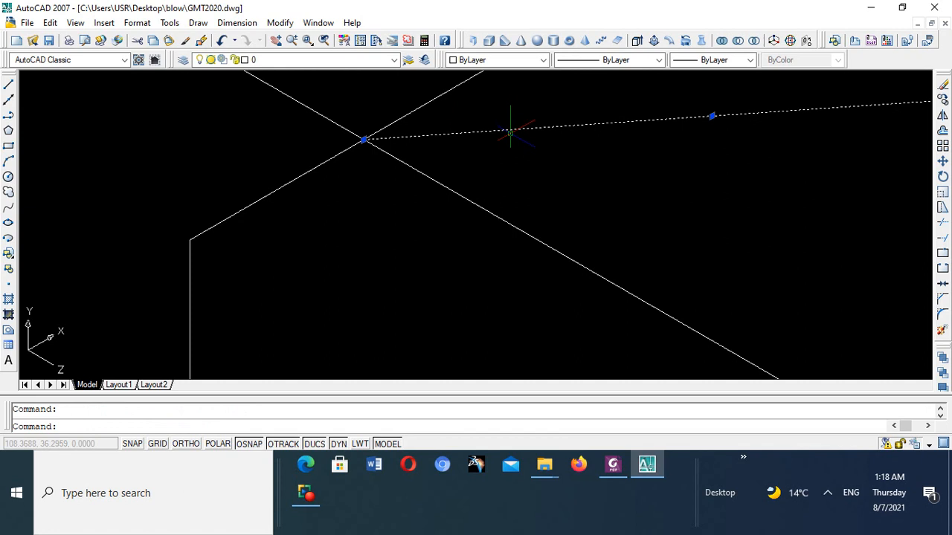
pyautogui.press('Delete')
pyautogui.scroll(-3, 509, 128)
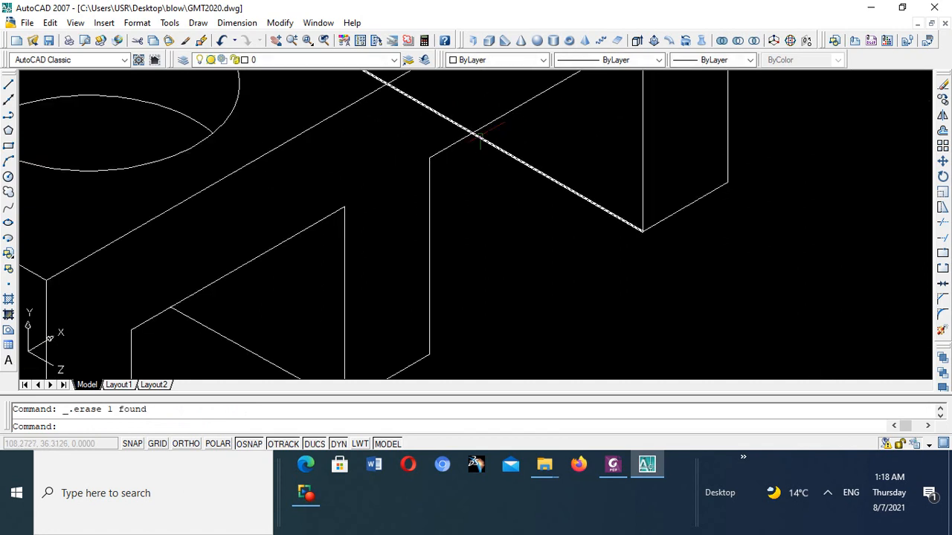
pyautogui.scroll(-8, 468, 104)
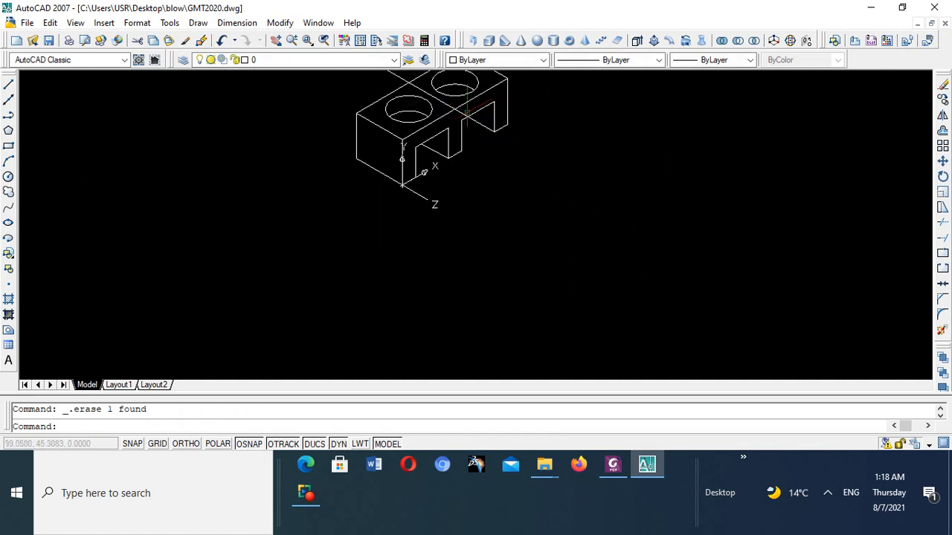
pyautogui.scroll(2, 443, 96)
pyautogui.scroll(4, 443, 95)
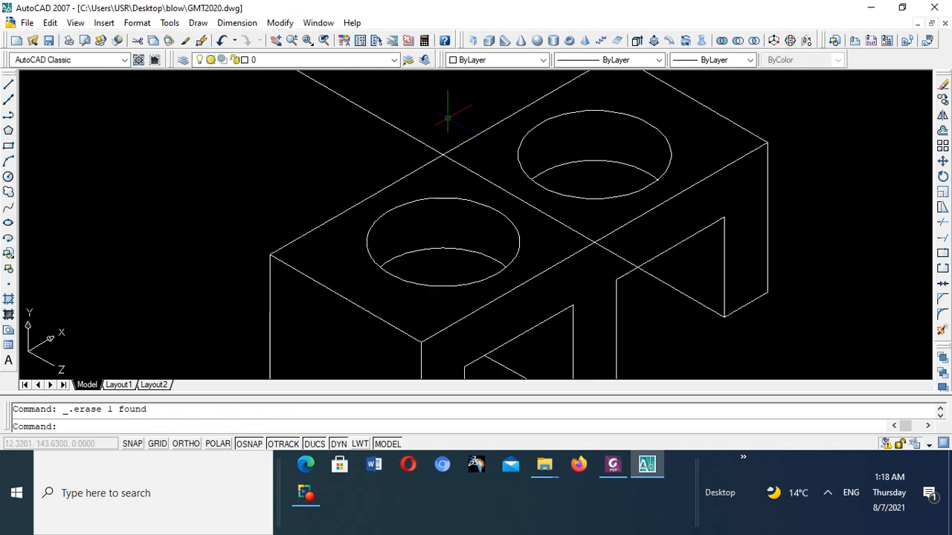
pyautogui.scroll(1, 447, 117)
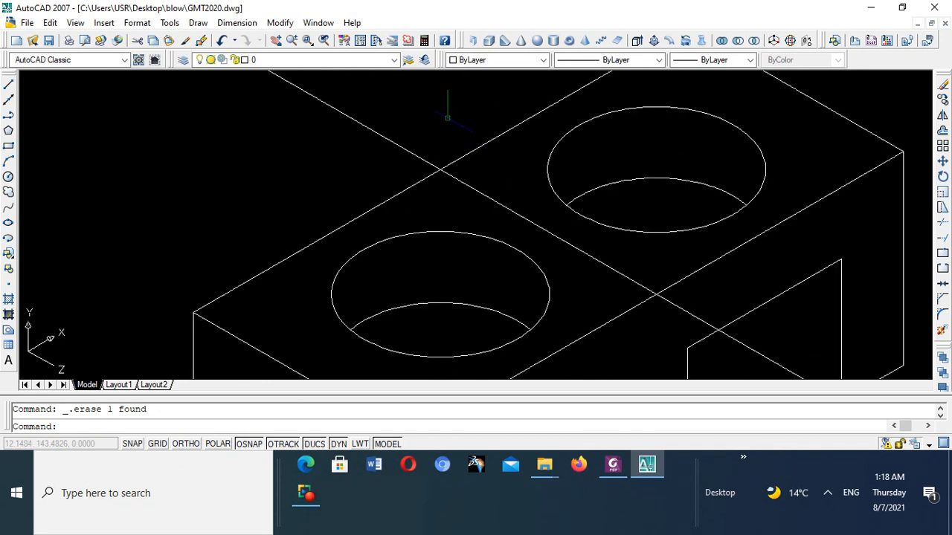
# - Draw a line from the far leg's lower inner corner to where the depth line crosses the second cutout's top edge
pyautogui.scroll(-3, 446, 117)
pyautogui.scroll(3, 439, 127)
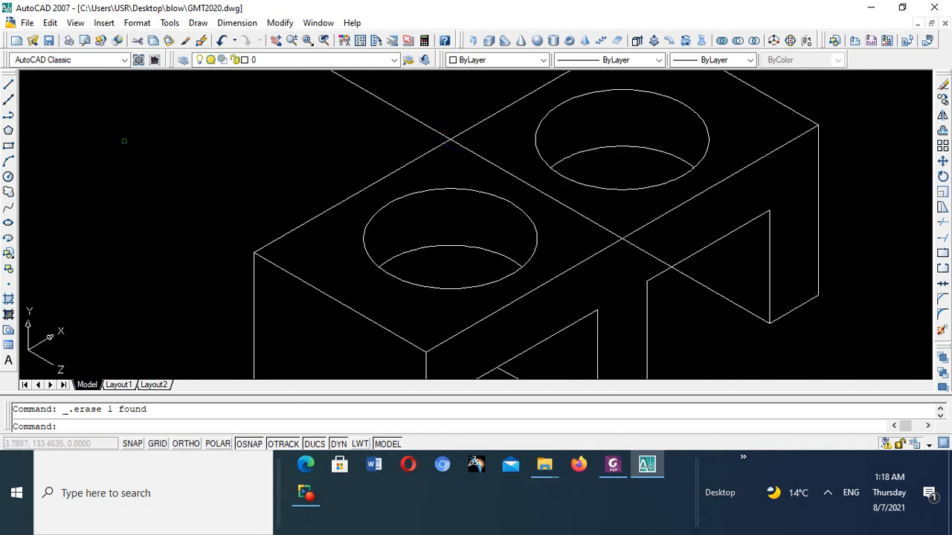
pyautogui.click(9, 86)
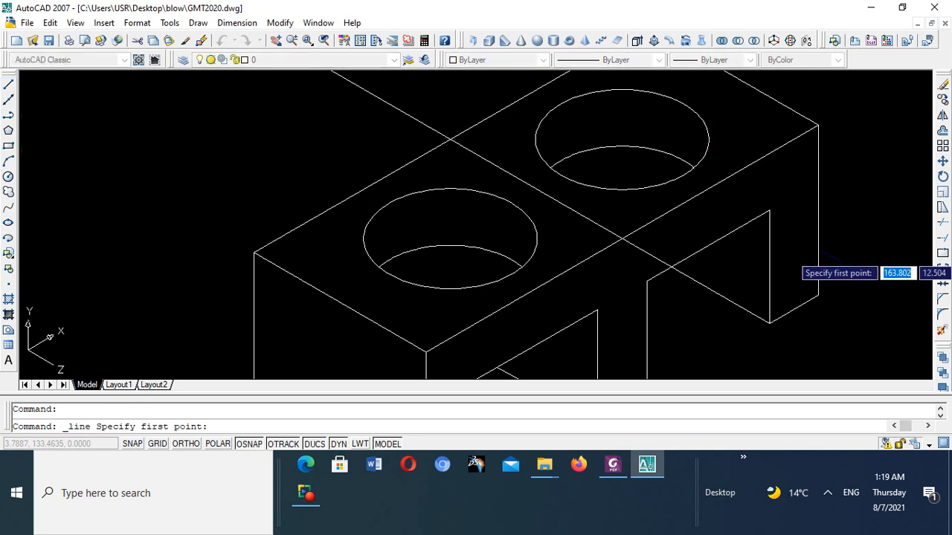
pyautogui.click(769, 325)
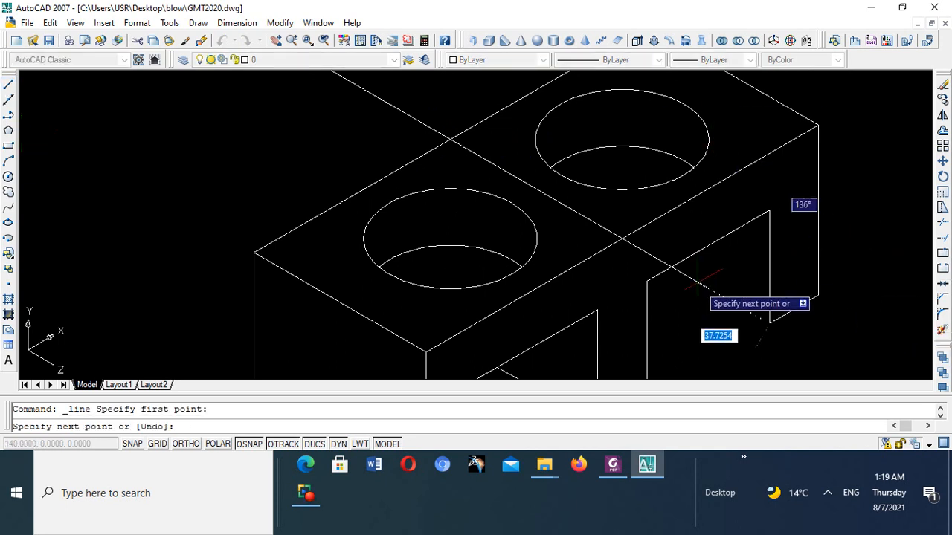
pyautogui.click(670, 266)
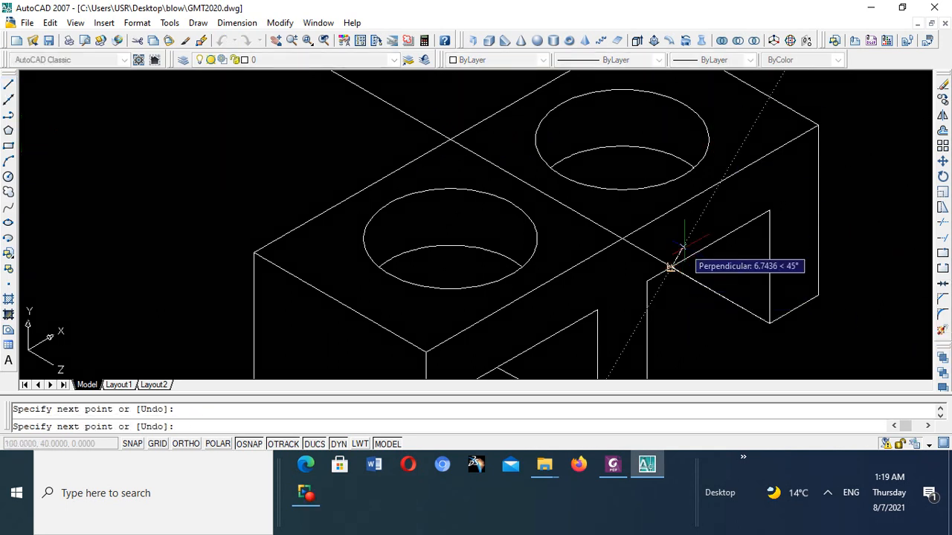
pyautogui.rightClick(686, 252)
pyautogui.click(716, 259)
pyautogui.click(717, 262)
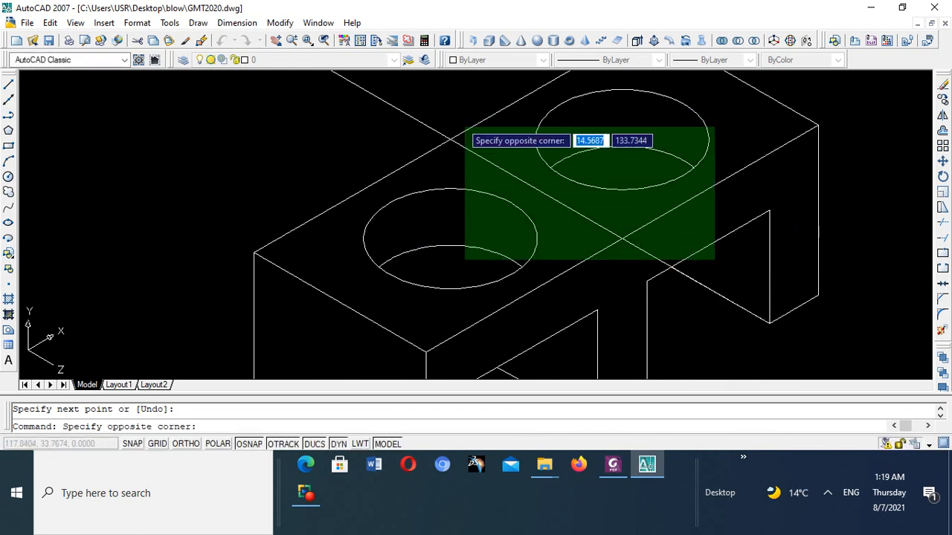
pyautogui.press('Escape')
pyautogui.press('Escape')
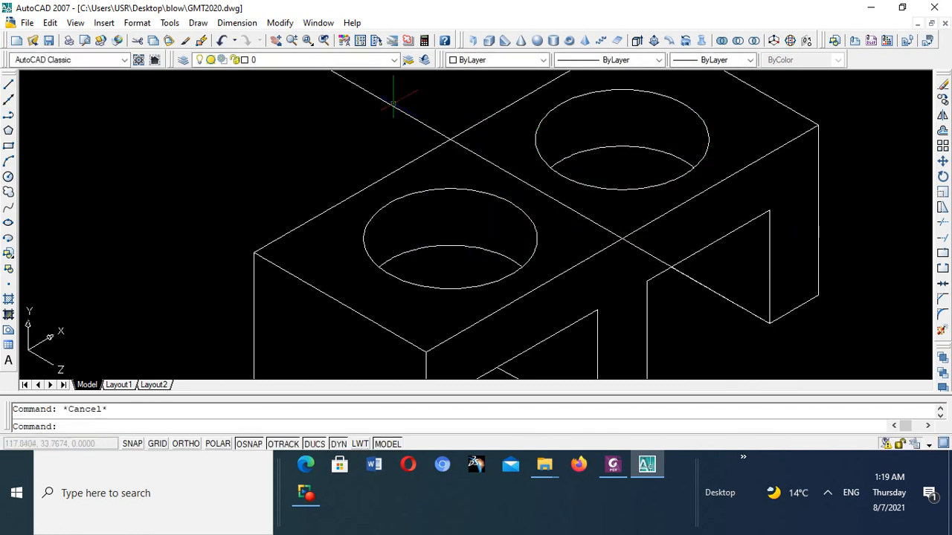
# - Erase the original long depth line that runs from the far leg's lower corner across the block's top face
pyautogui.click(393, 104)
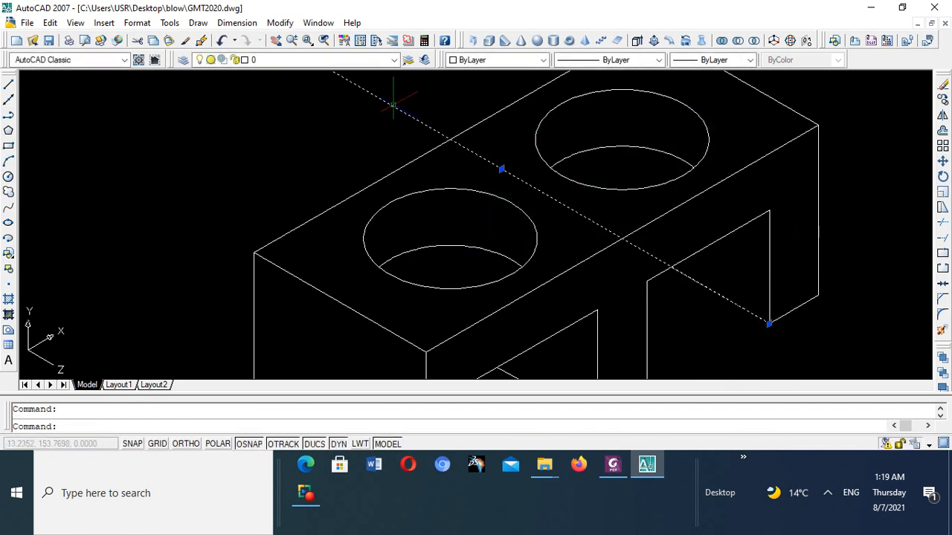
pyautogui.press('Delete')
pyautogui.scroll(-5, 520, 193)
pyautogui.scroll(4, 549, 165)
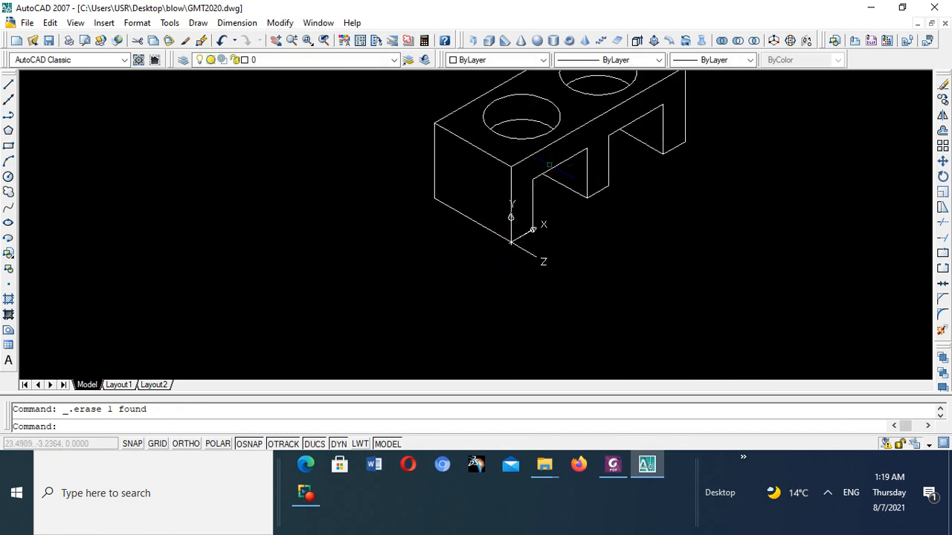
pyautogui.scroll(-5, 549, 166)
pyautogui.scroll(4, 554, 100)
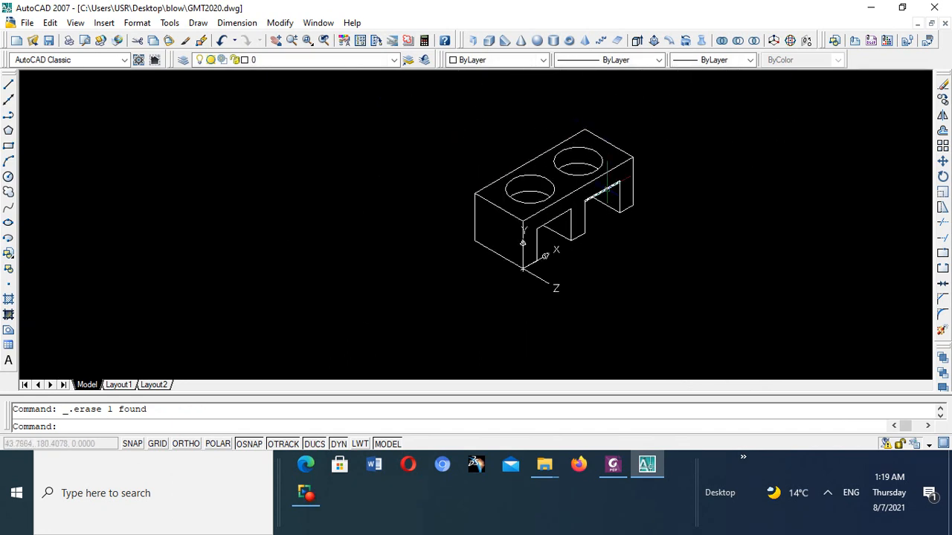
# - Inspect the isometric block and compare it with the ME105 illustration, switching to the lecture PDF in Foxit PhantomPDF
pyautogui.scroll(3, 608, 182)
pyautogui.scroll(-5, 604, 174)
pyautogui.scroll(4, 611, 155)
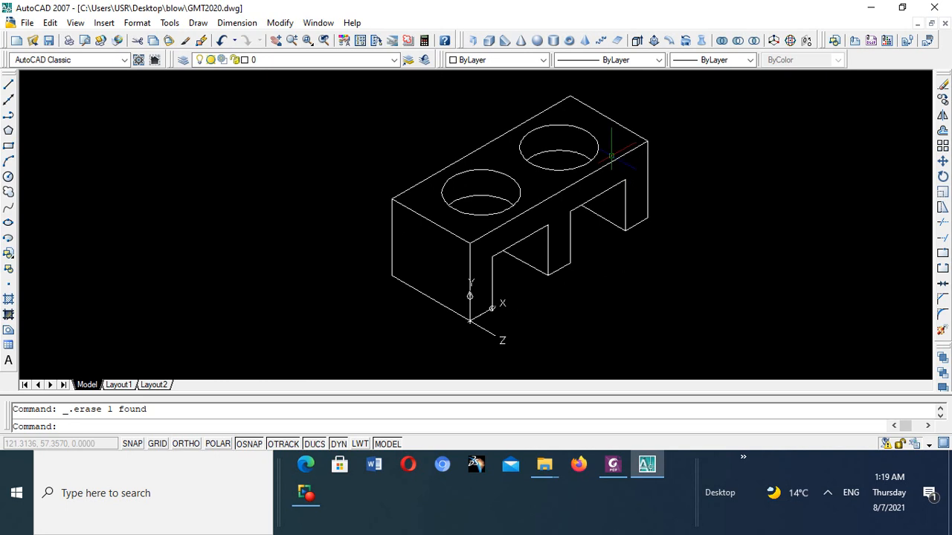
pyautogui.scroll(3, 613, 153)
pyautogui.scroll(-6, 609, 149)
pyautogui.scroll(4, 597, 139)
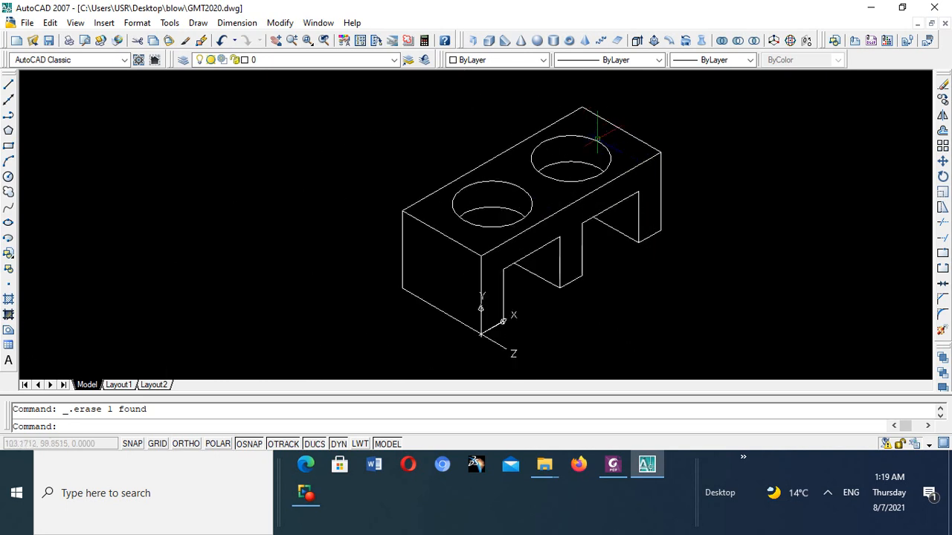
pyautogui.scroll(1, 597, 139)
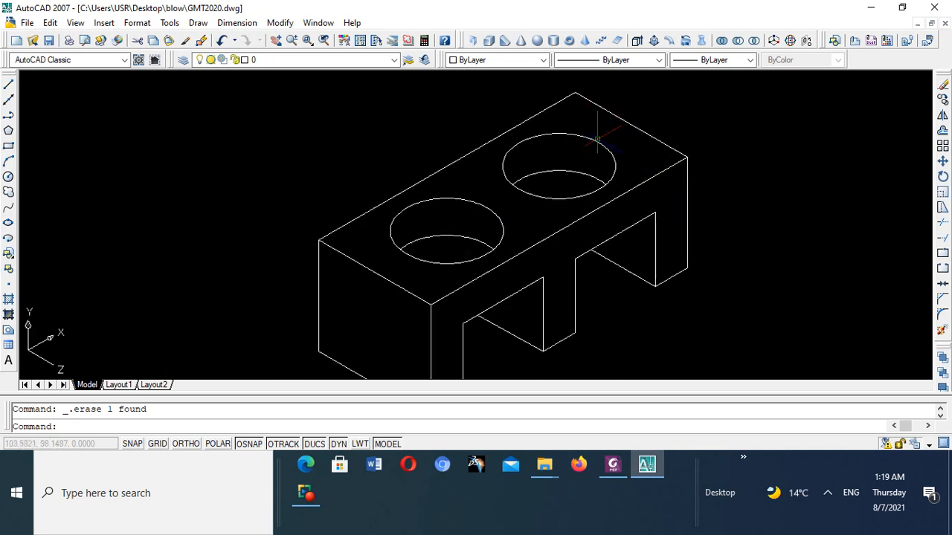
pyautogui.click(612, 465)
pyautogui.scroll(4, 578, 345)
pyautogui.scroll(-3, 579, 345)
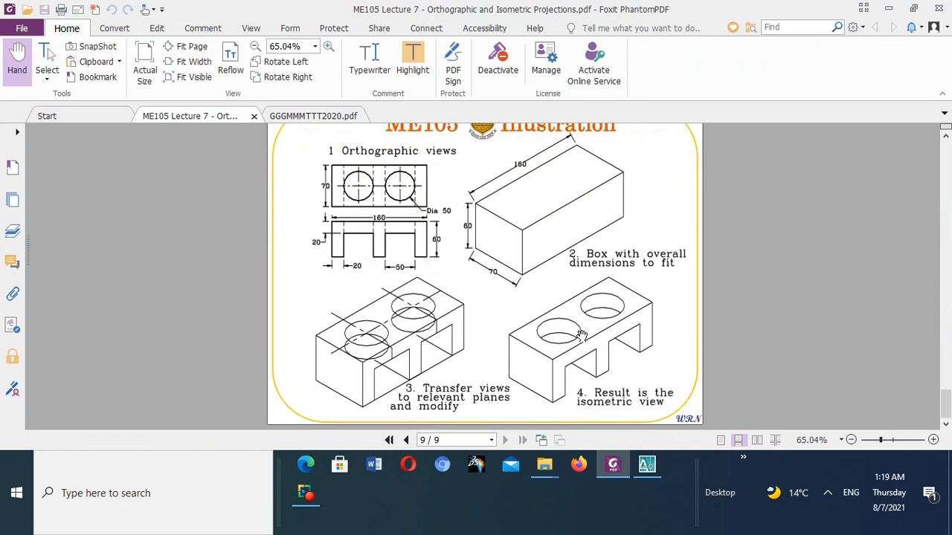
pyautogui.scroll(2, 576, 359)
pyautogui.scroll(-2, 575, 356)
pyautogui.scroll(1, 577, 355)
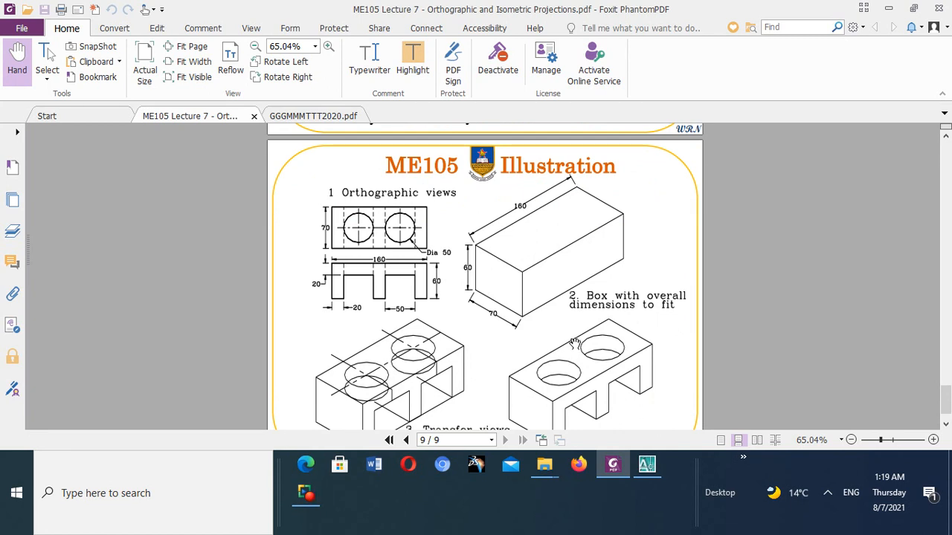
# - Switch back to AutoCAD and view the whole isometric block in model space
pyautogui.click(647, 467)
pyautogui.scroll(-5, 487, 260)
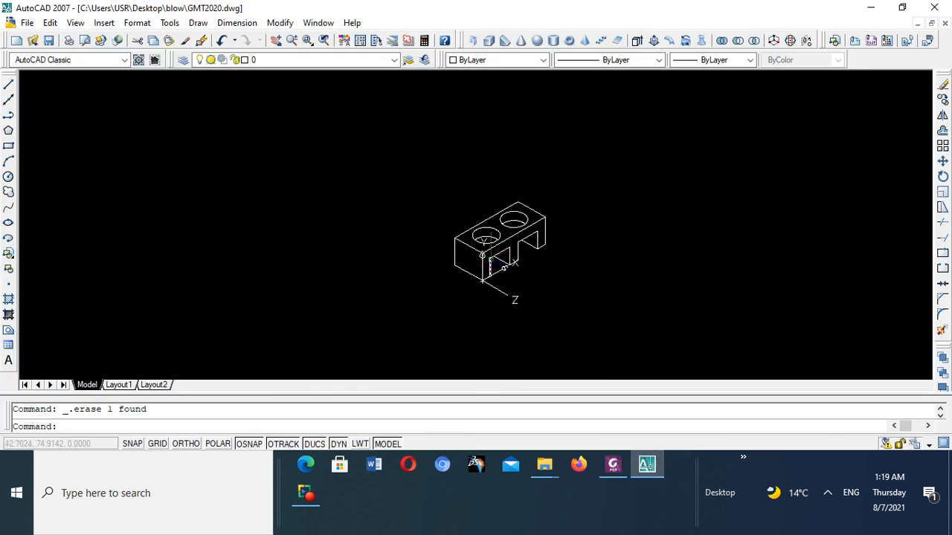
pyautogui.scroll(5, 488, 260)
pyautogui.scroll(-5, 493, 231)
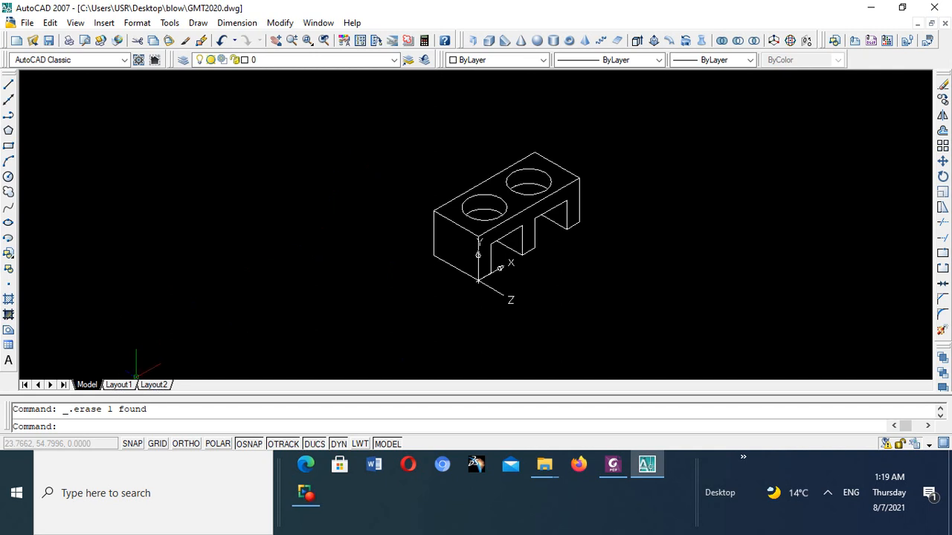
# - Insert the ISO A3 Title Block layout from the "ISO A3 -Color Dependent Plot Styles" template
pyautogui.rightClick(159, 391)
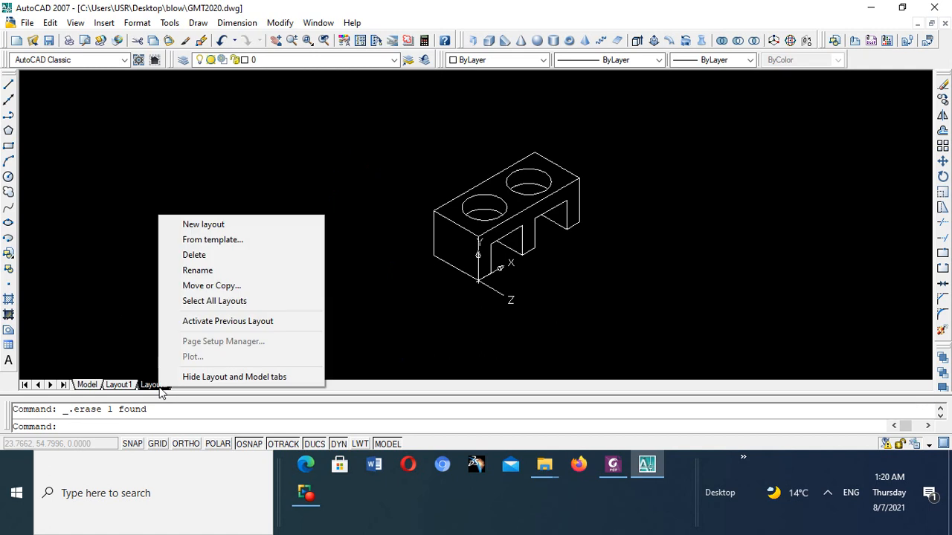
pyautogui.click(218, 240)
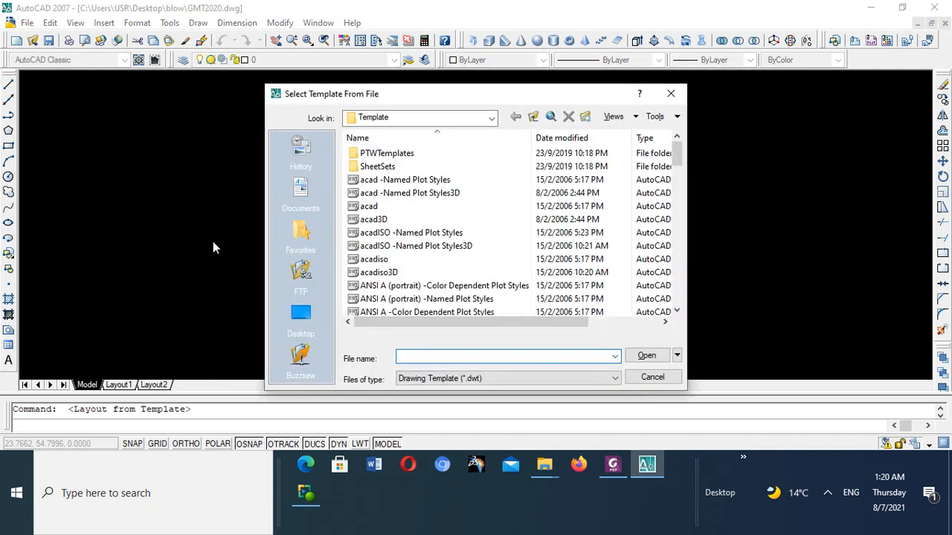
pyautogui.scroll(-3, 388, 214)
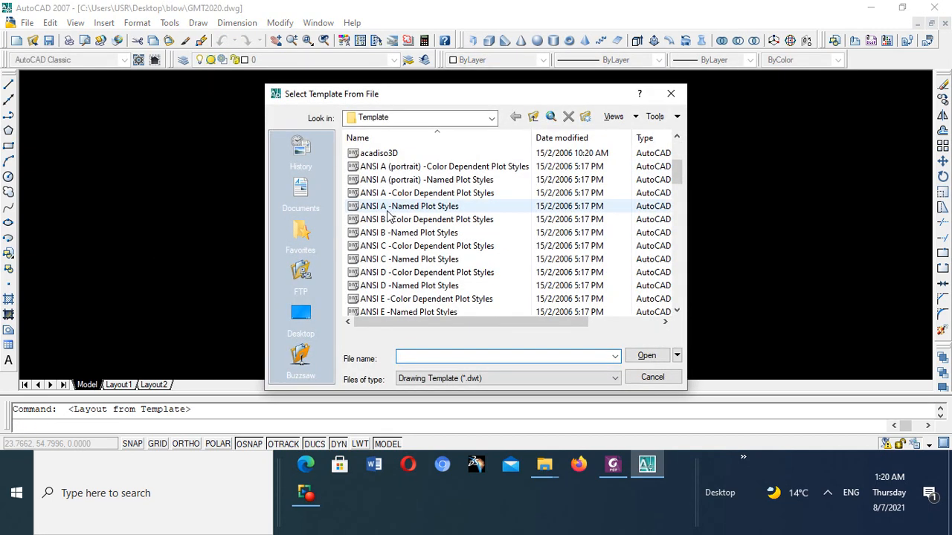
pyautogui.scroll(-13, 387, 214)
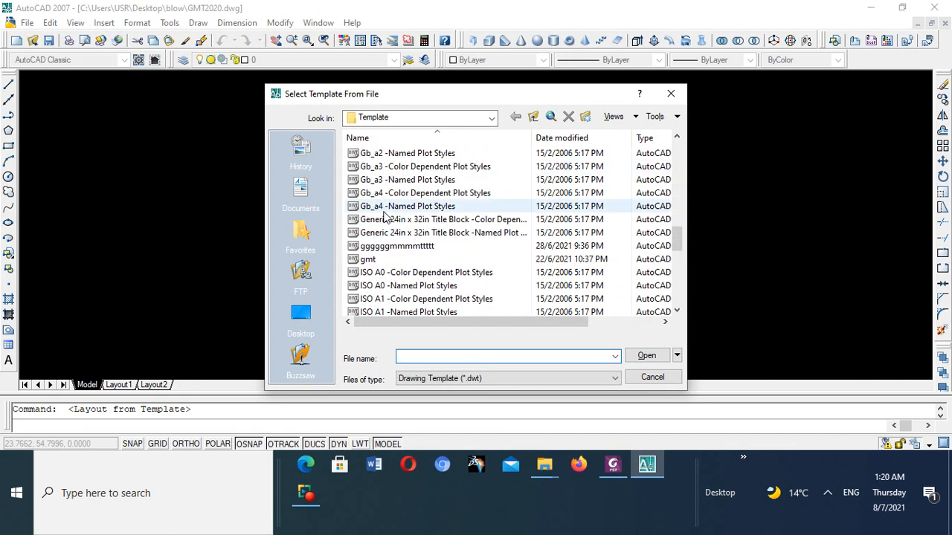
pyautogui.scroll(-9, 384, 216)
pyautogui.scroll(3, 384, 215)
pyautogui.scroll(-1, 384, 216)
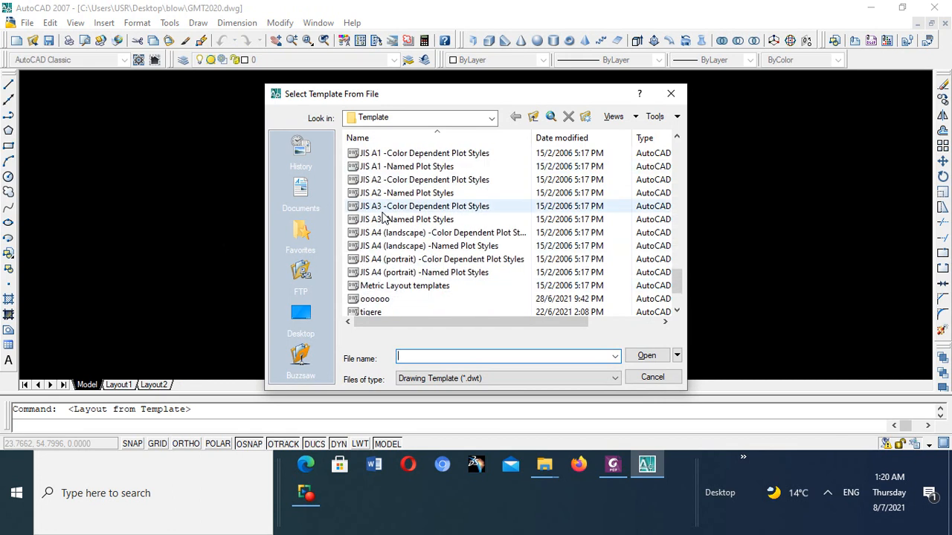
pyautogui.scroll(-2, 383, 215)
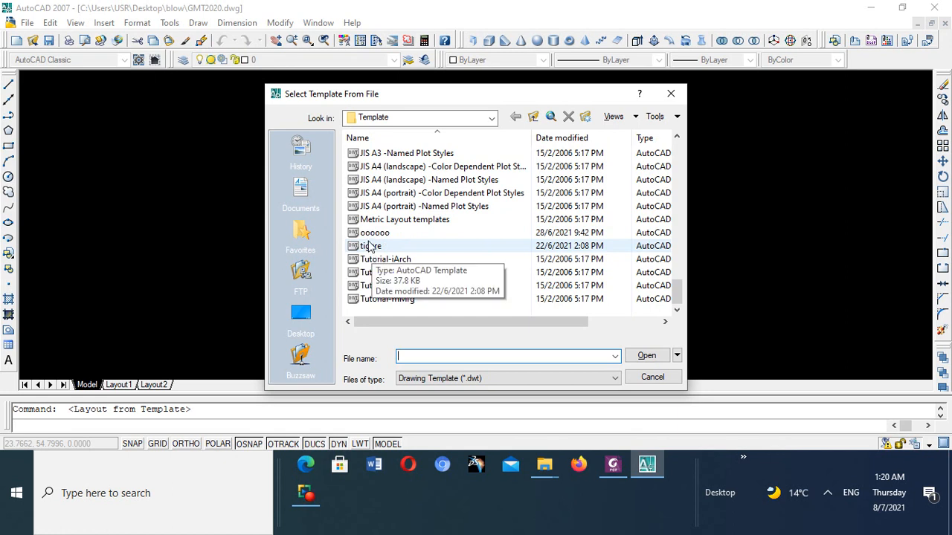
pyautogui.scroll(5, 371, 246)
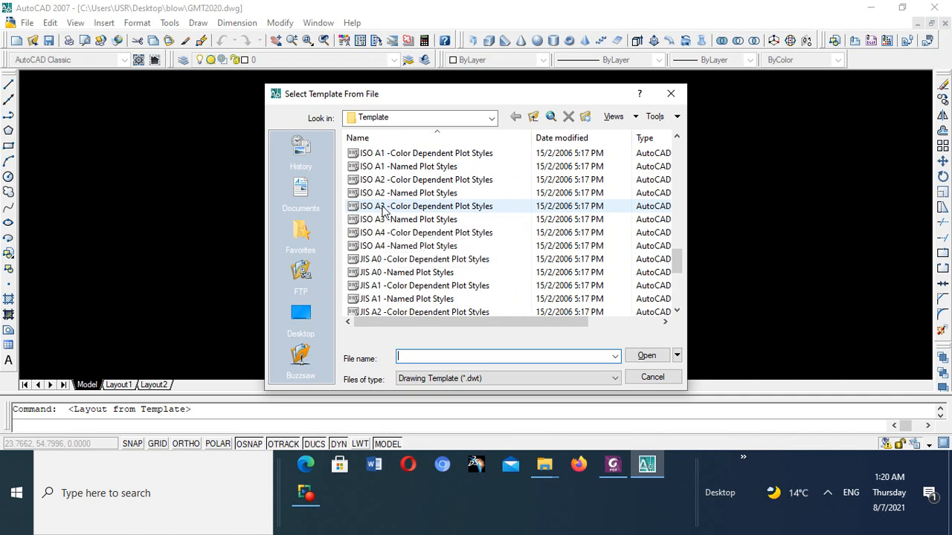
pyautogui.click(383, 208)
pyautogui.scroll(1, 446, 246)
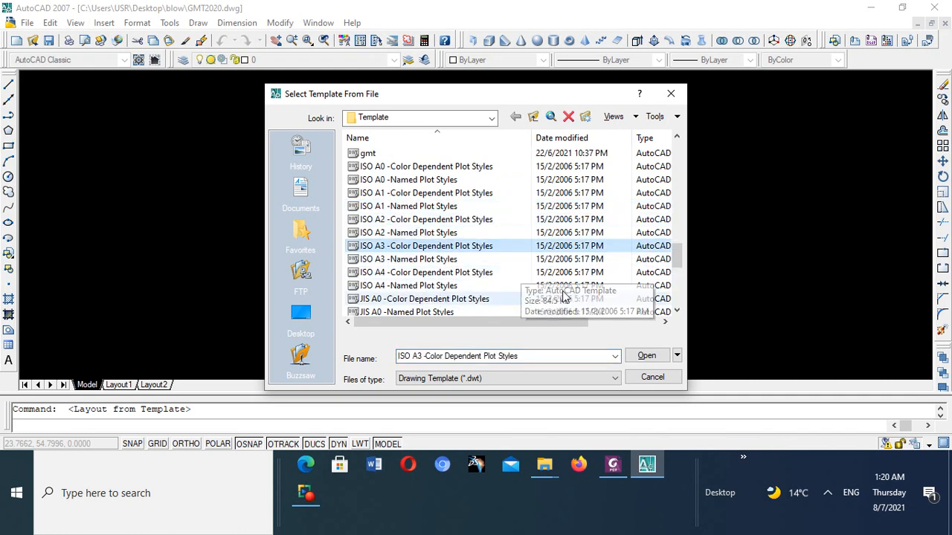
pyautogui.click(646, 356)
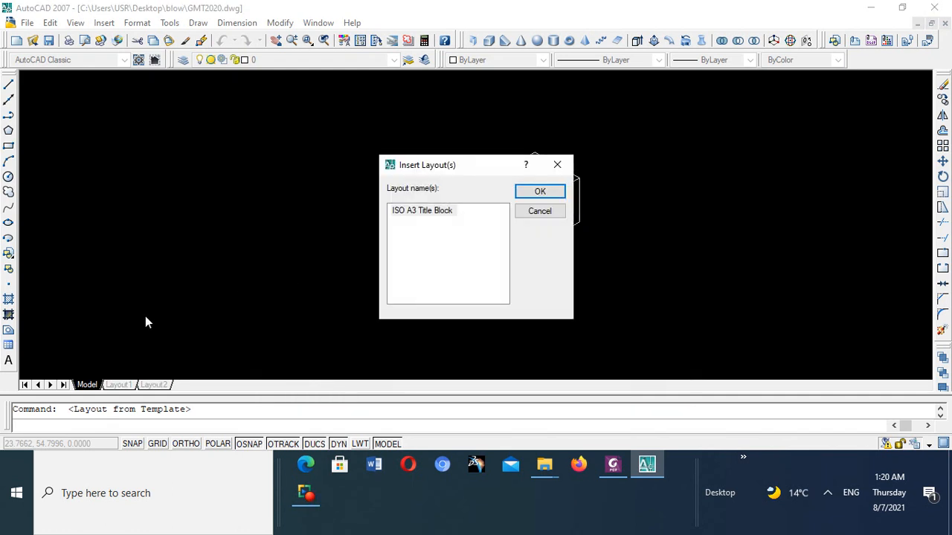
pyautogui.click(557, 192)
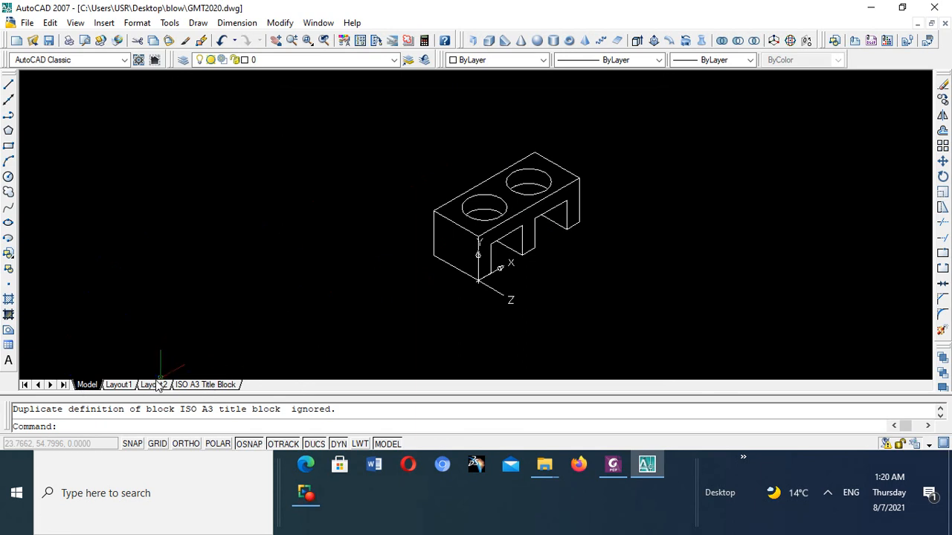
# - Open the ISO A3 Title Block layout and view its whole sheet
pyautogui.click(208, 384)
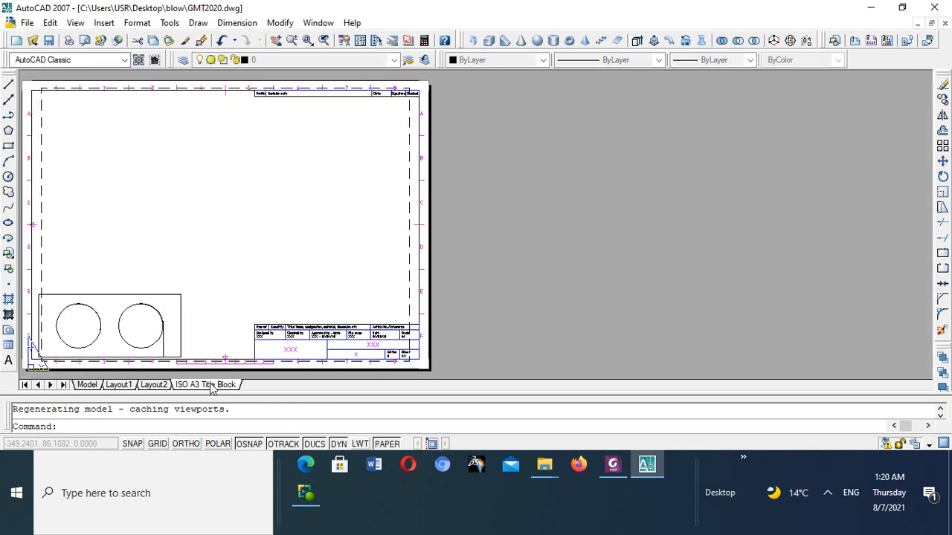
pyautogui.scroll(-3, 160, 260)
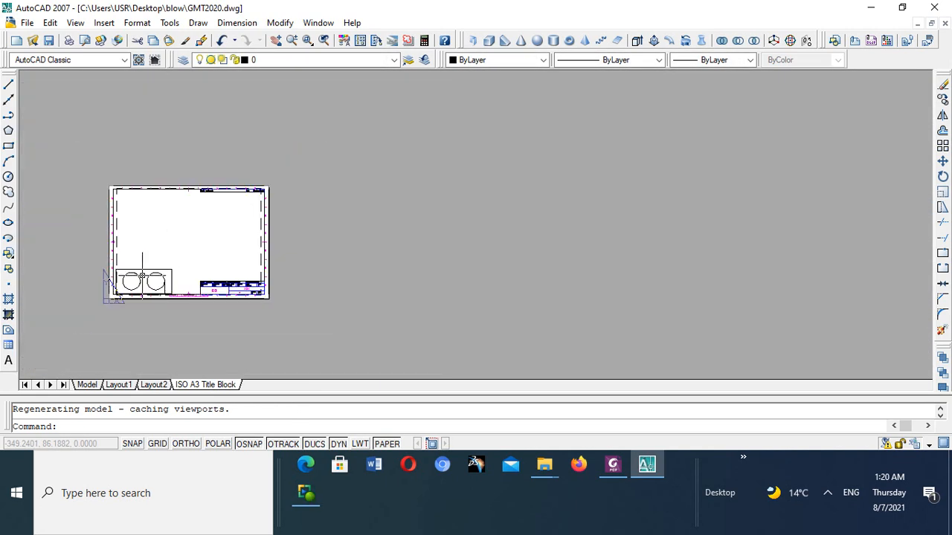
pyautogui.scroll(5, 142, 273)
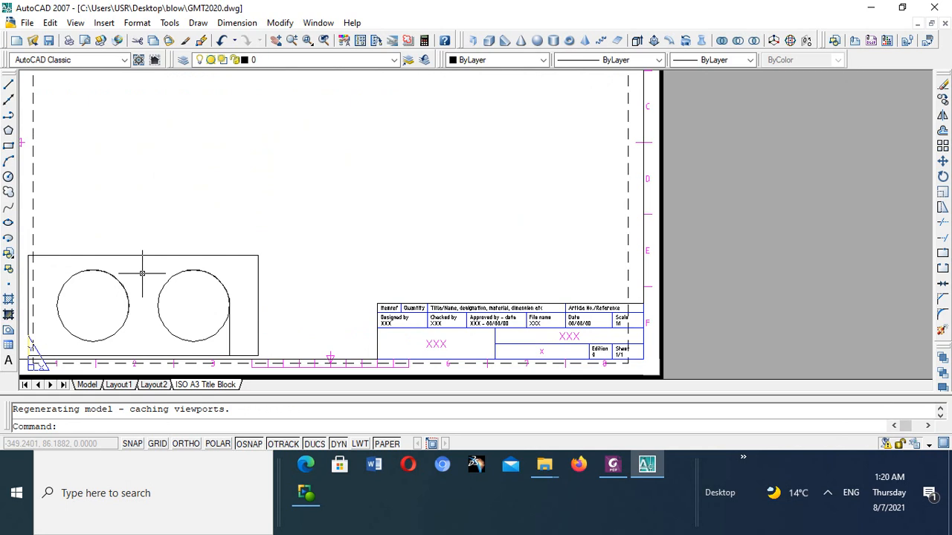
pyautogui.scroll(-5, 142, 274)
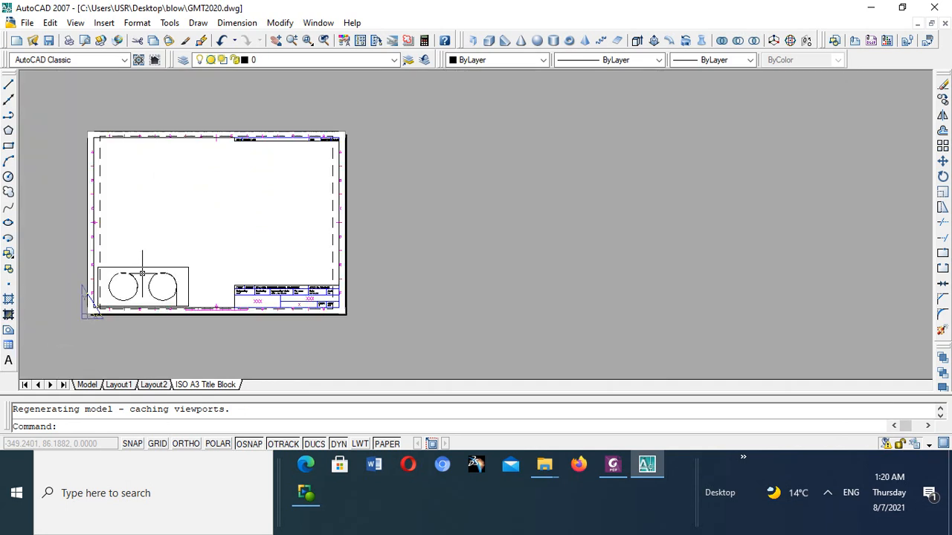
# - Activate model space in the layout's viewport and adjust the size of the block's top view on the sheet
pyautogui.doubleClick(173, 218)
pyautogui.scroll(-3, 167, 223)
pyautogui.scroll(4, 130, 264)
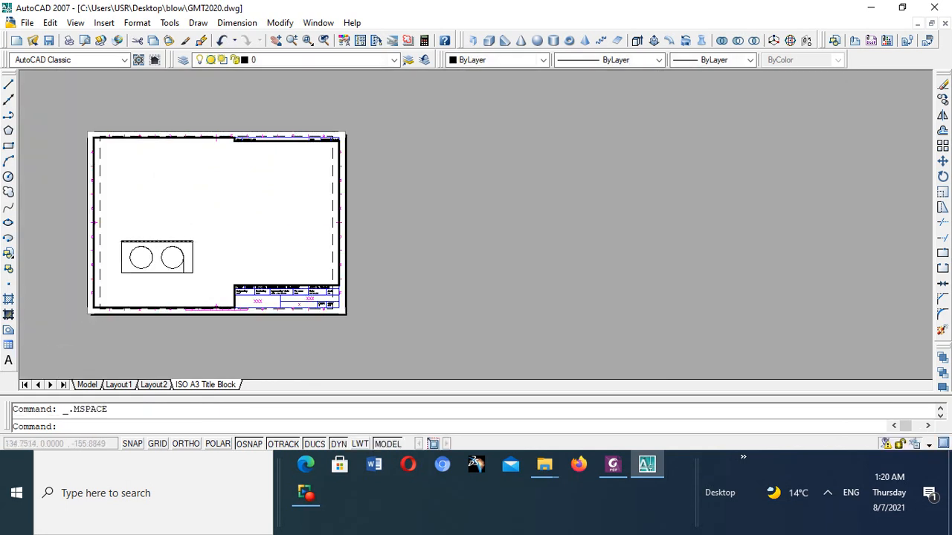
pyautogui.scroll(-2, 123, 272)
pyautogui.scroll(2, 123, 271)
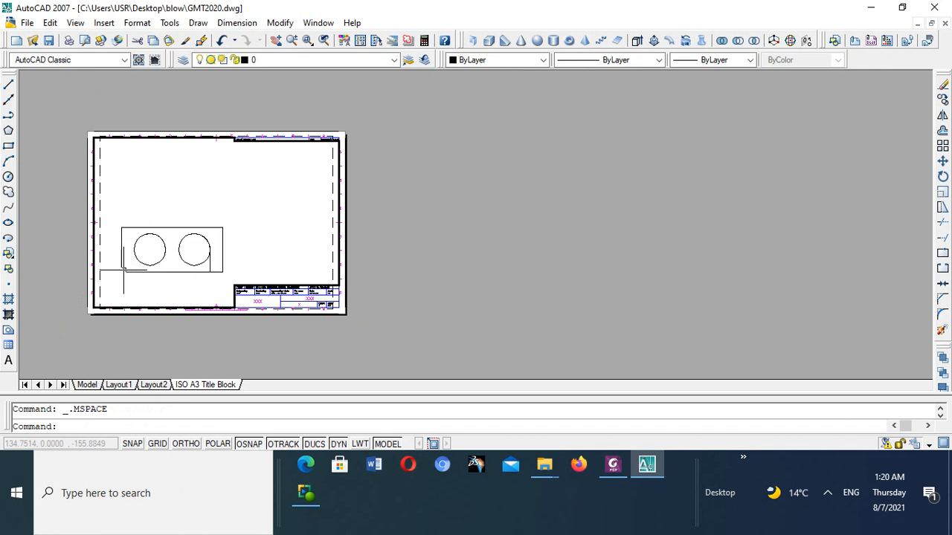
pyautogui.scroll(-2, 126, 269)
pyautogui.scroll(4, 126, 270)
pyautogui.scroll(-4, 126, 270)
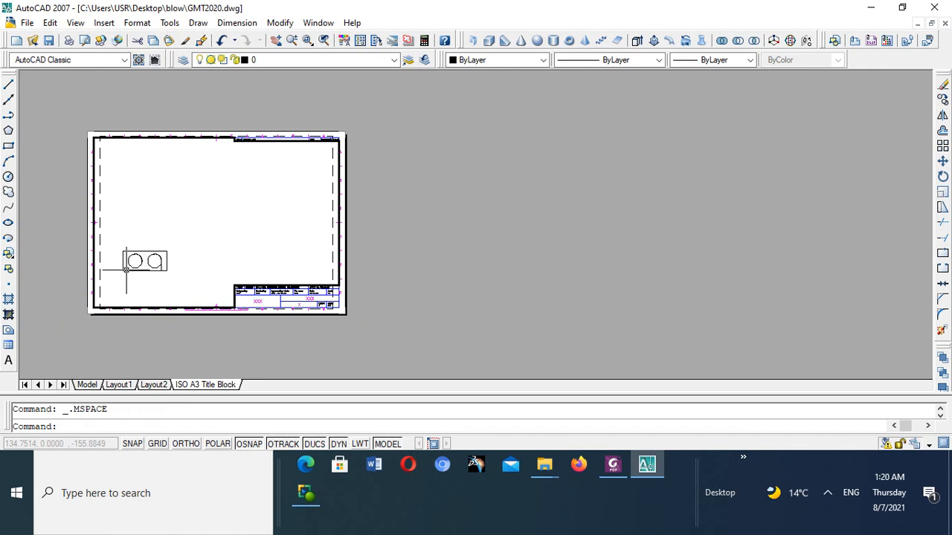
pyautogui.scroll(2, 126, 269)
pyautogui.scroll(1, 130, 271)
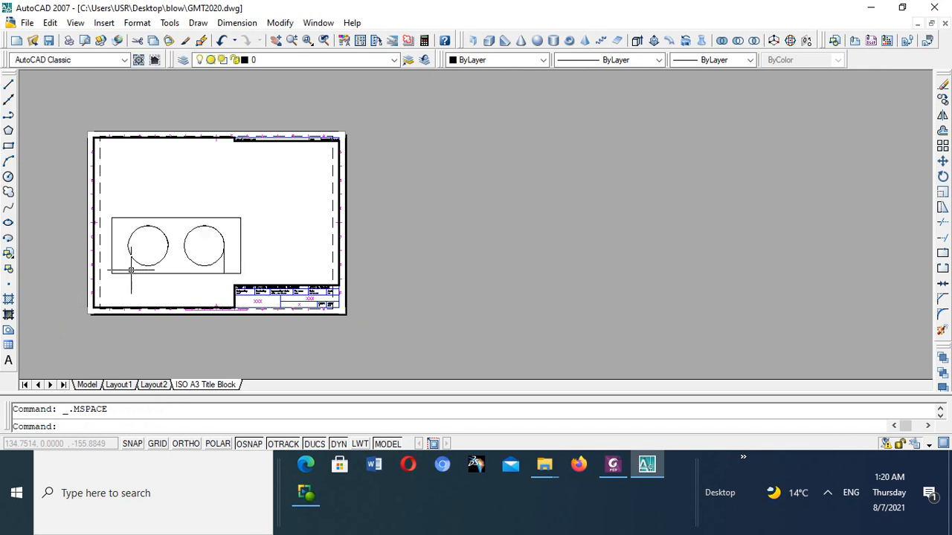
pyautogui.scroll(-3, 131, 270)
pyautogui.scroll(2, 107, 277)
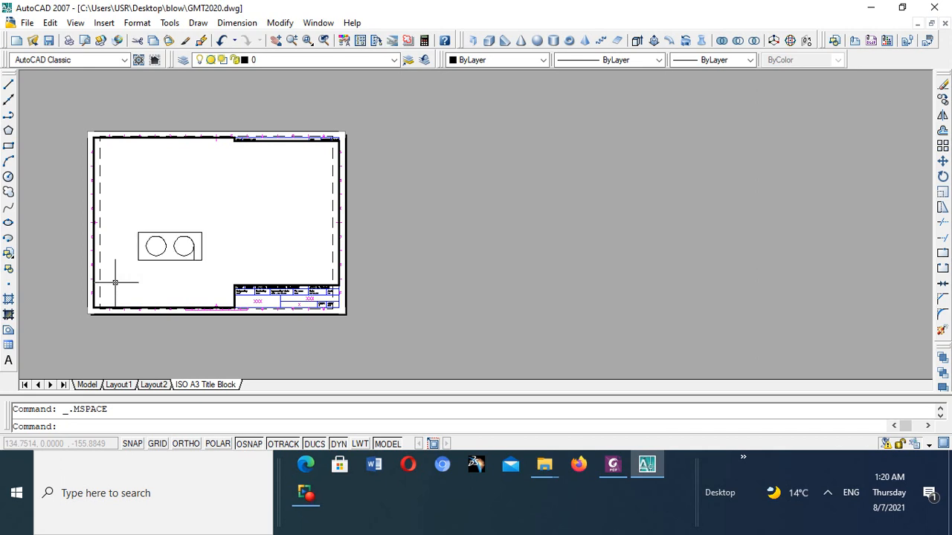
# - Set the viewport to the SW Isometric view and enlarge the block within the sheet frame
pyautogui.click(75, 22)
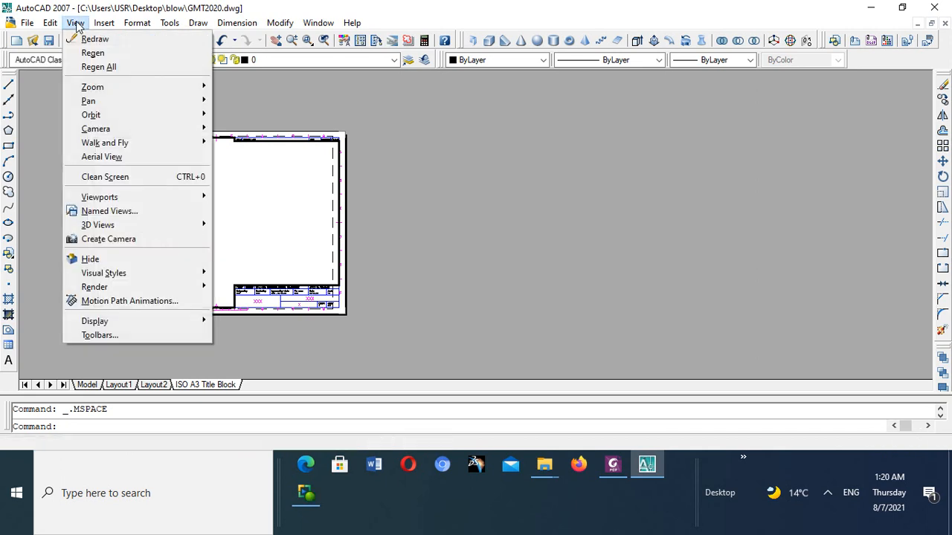
pyautogui.moveTo(111, 224)
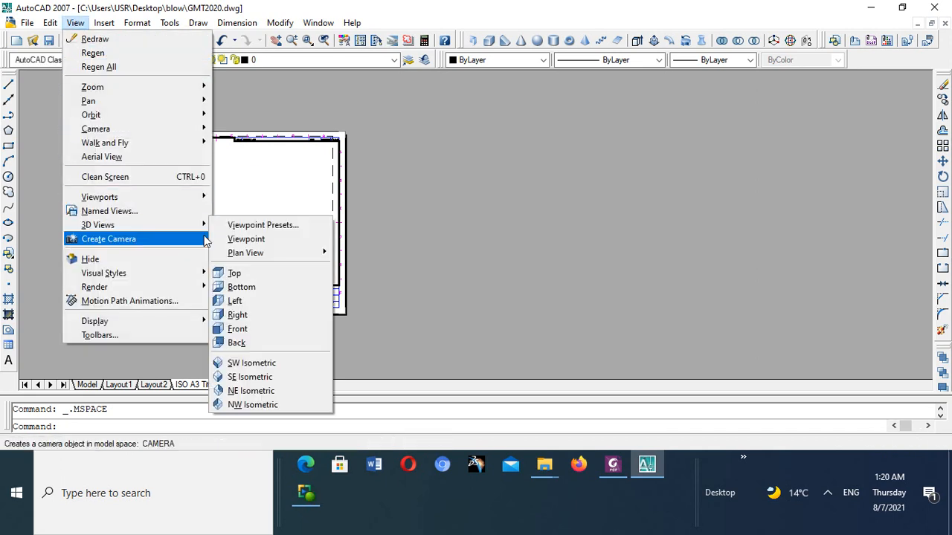
pyautogui.click(261, 365)
pyautogui.scroll(-2, 157, 249)
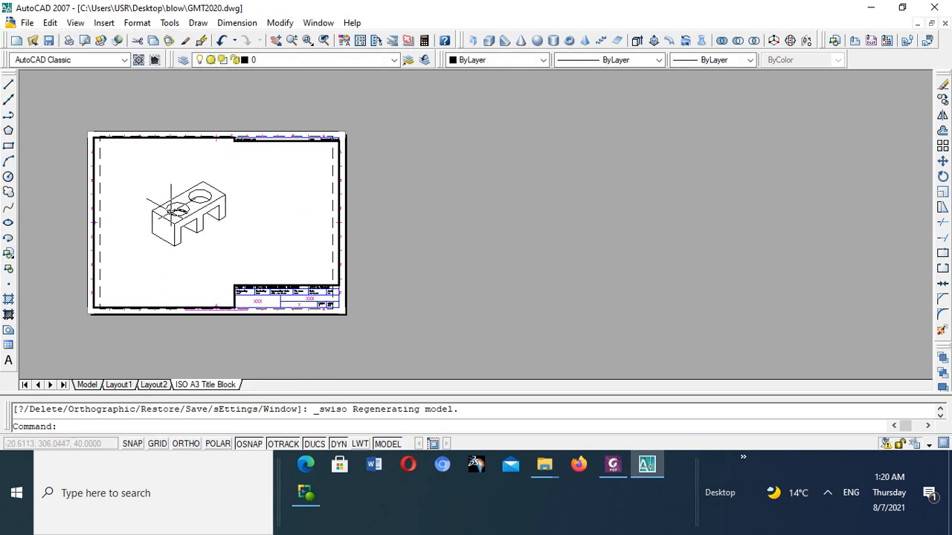
pyautogui.scroll(2, 175, 223)
pyautogui.scroll(-1, 183, 209)
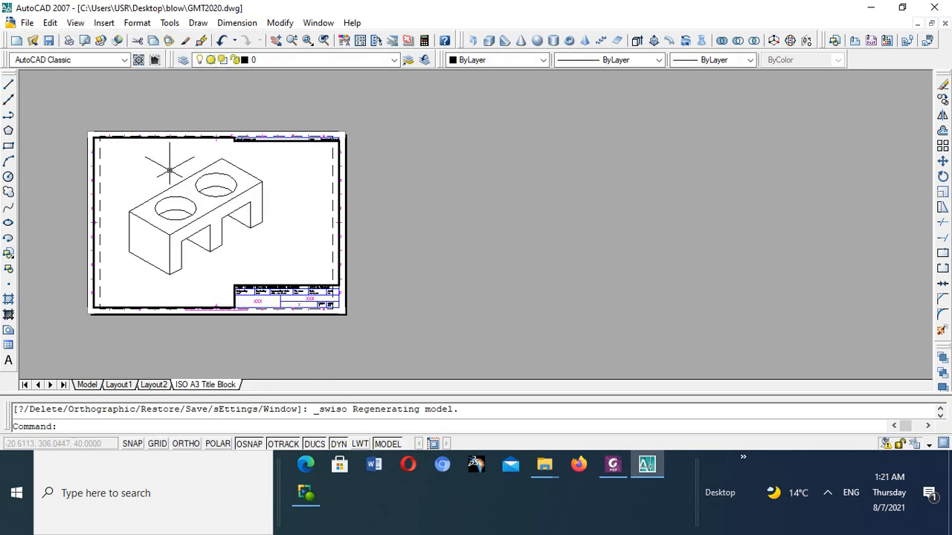
pyautogui.scroll(2, 168, 179)
pyautogui.scroll(-2, 167, 178)
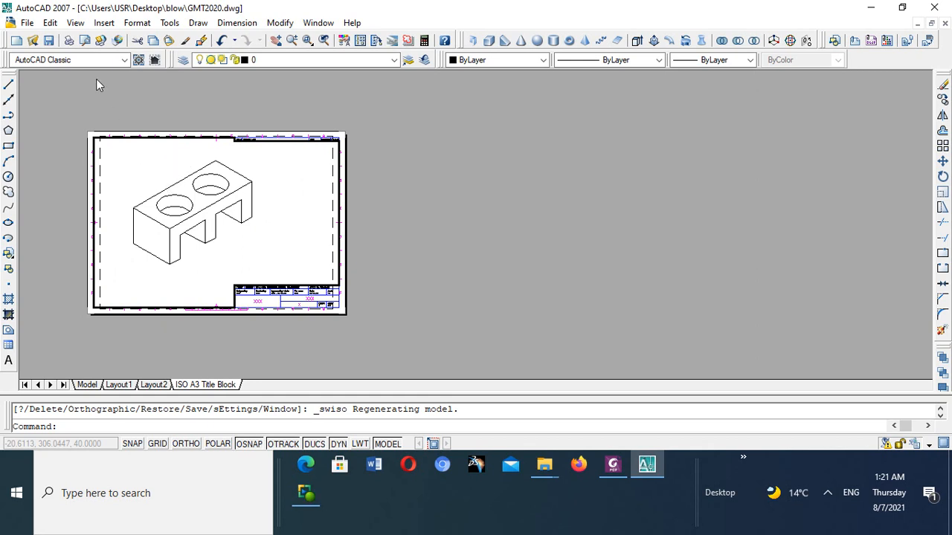
# - Change the viewport to the Top view and scale the block to fit inside the sheet frame
pyautogui.click(75, 24)
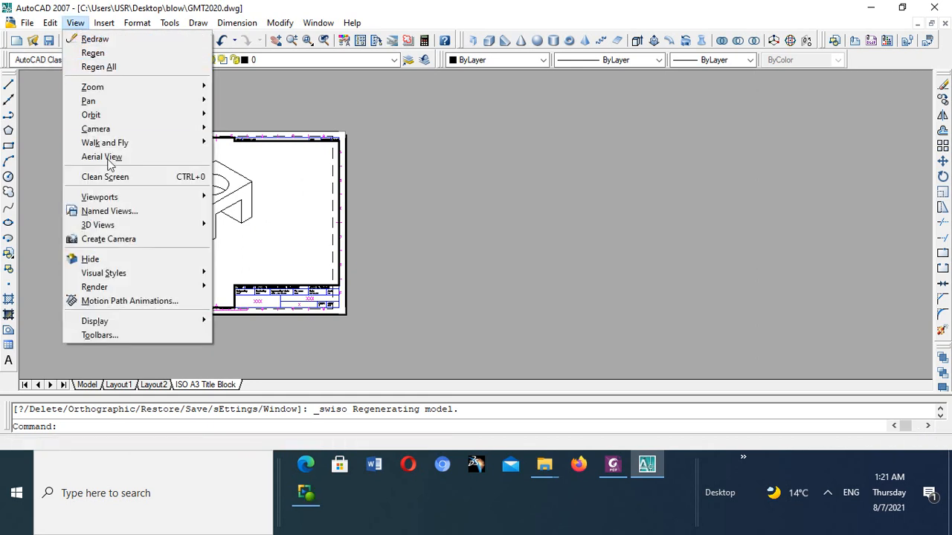
pyautogui.moveTo(134, 227)
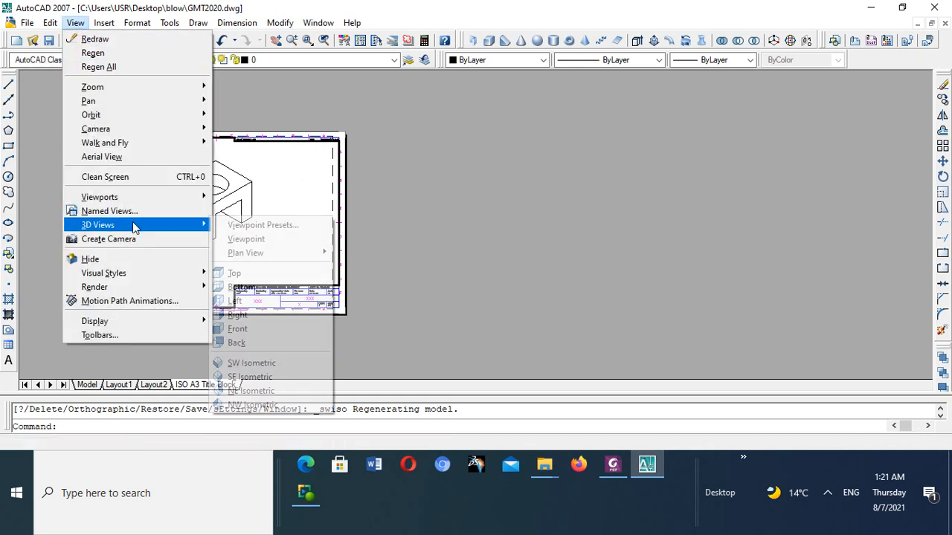
pyautogui.click(235, 272)
pyautogui.scroll(4, 205, 217)
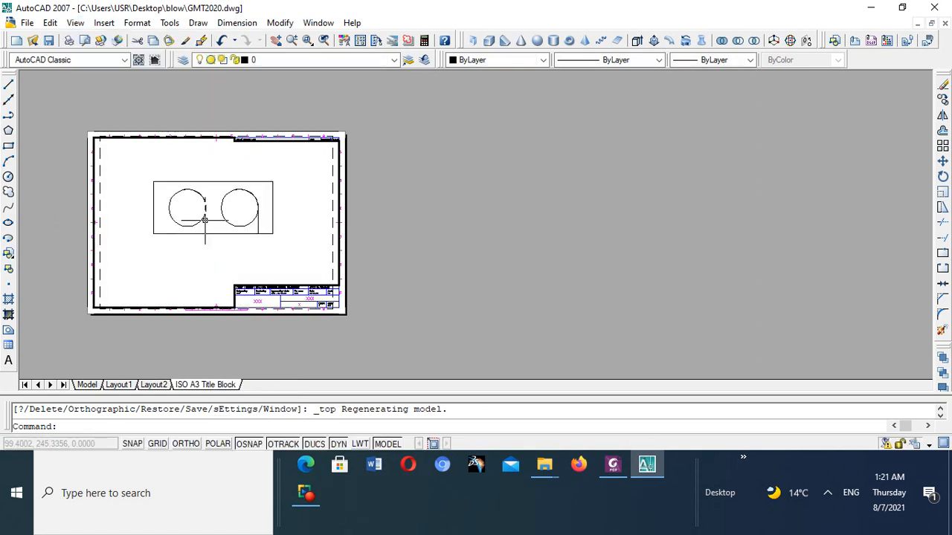
pyautogui.scroll(-4, 206, 220)
pyautogui.scroll(5, 205, 222)
pyautogui.scroll(2, 205, 223)
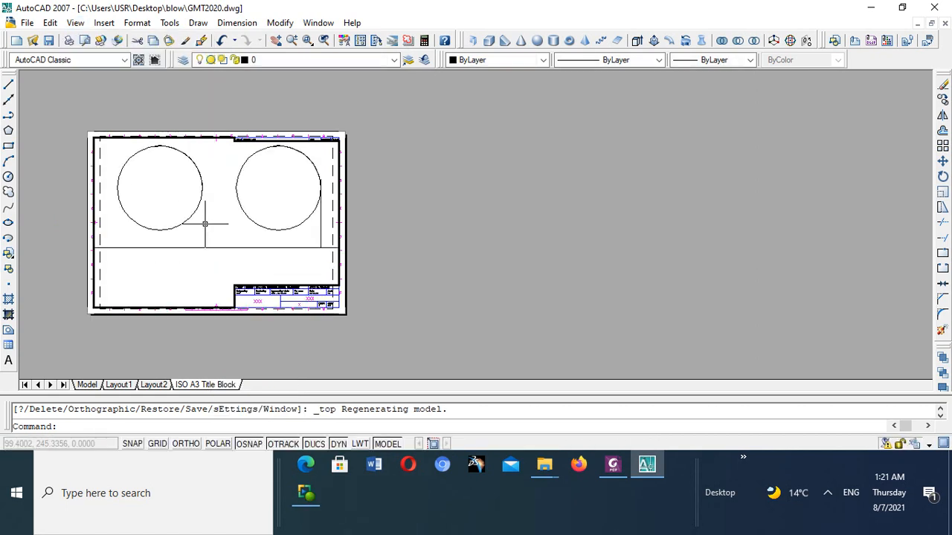
pyautogui.scroll(-3, 204, 223)
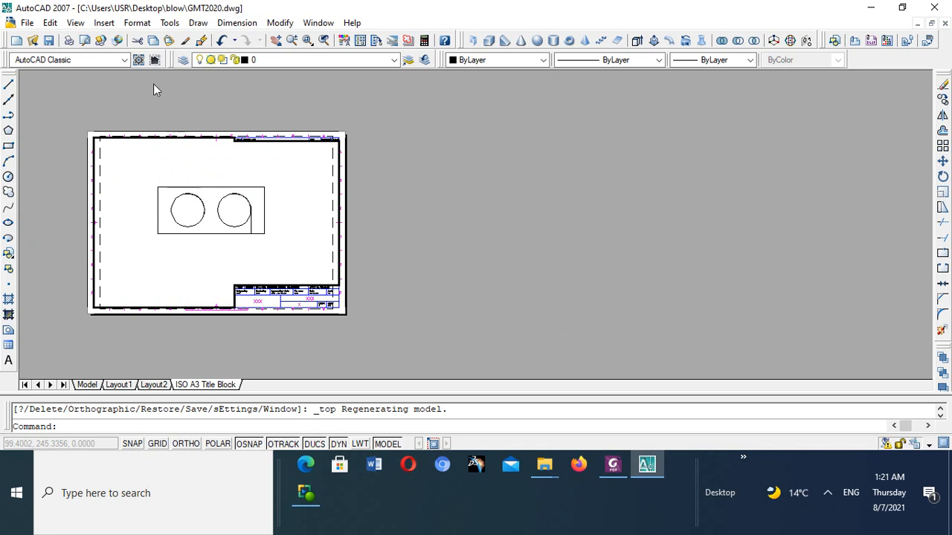
# - Restore the SW Isometric view in the viewport and scale the block to fill the space above the title block
pyautogui.click(77, 25)
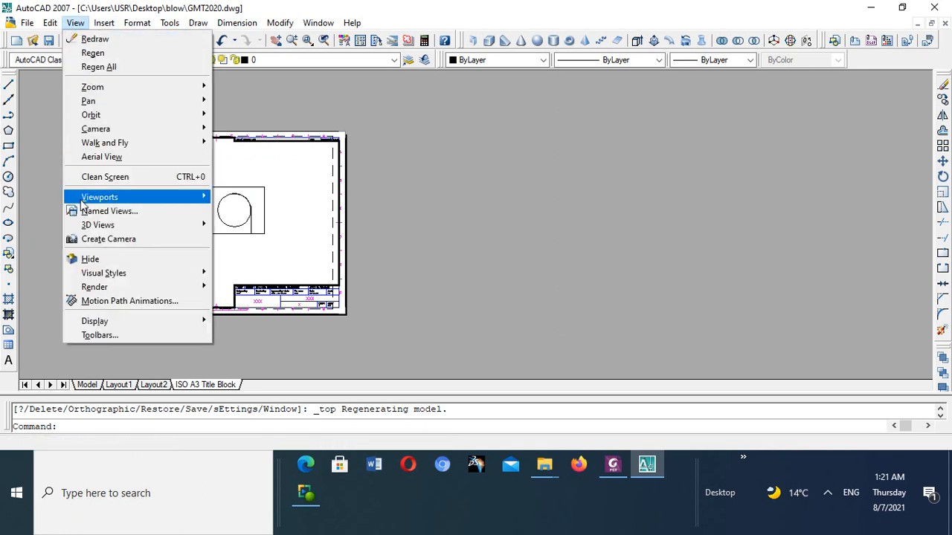
pyautogui.moveTo(95, 226)
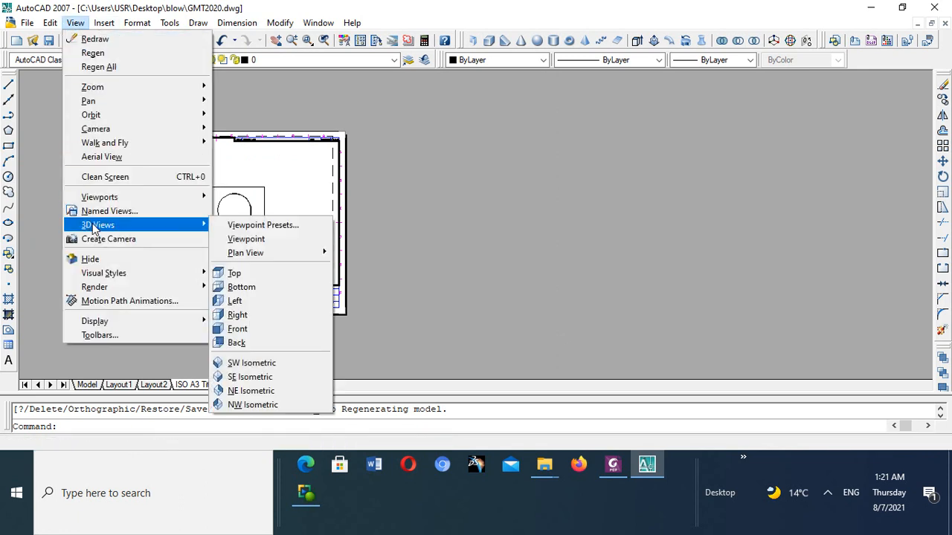
pyautogui.click(260, 367)
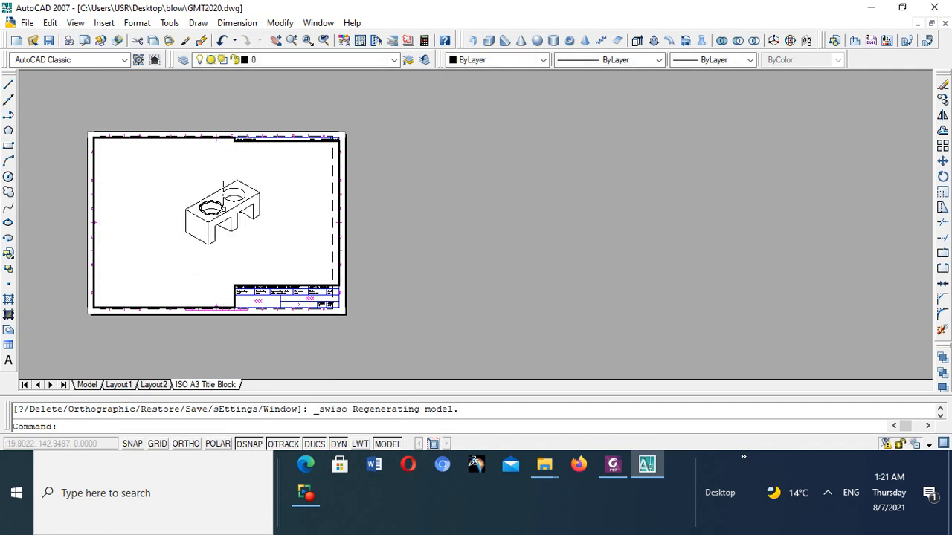
pyautogui.scroll(-2, 221, 211)
pyautogui.scroll(3, 221, 211)
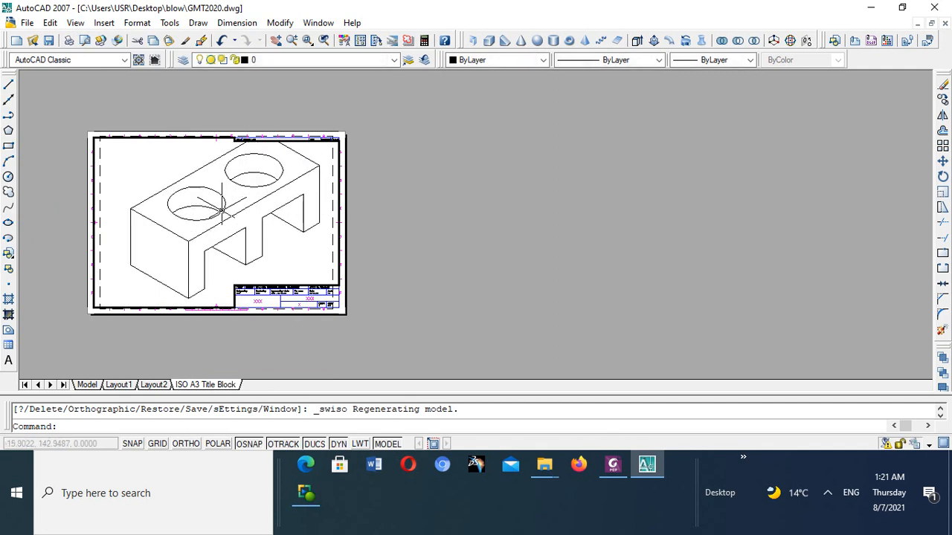
pyautogui.scroll(-4, 221, 211)
pyautogui.scroll(2, 221, 211)
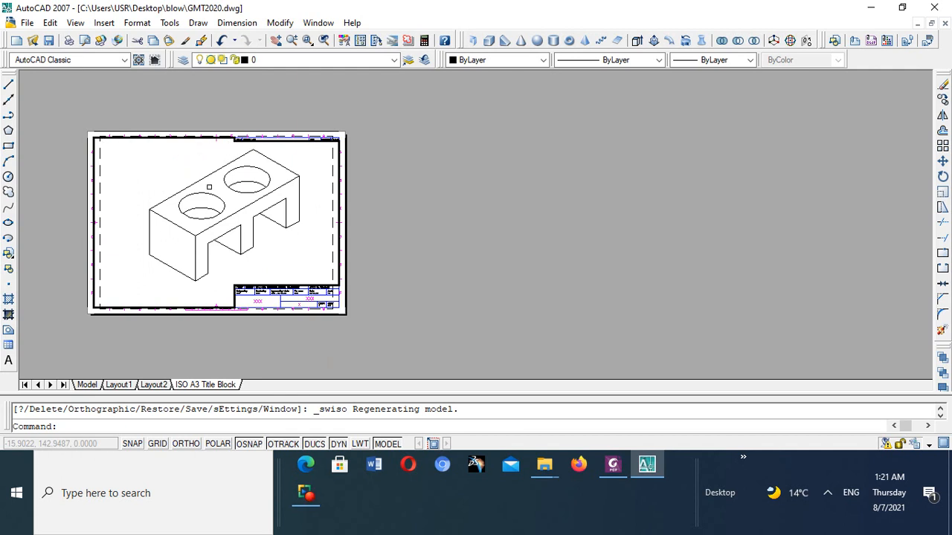
pyautogui.scroll(2, 202, 187)
pyautogui.scroll(-2, 191, 170)
pyautogui.scroll(2, 201, 189)
pyautogui.scroll(-3, 201, 190)
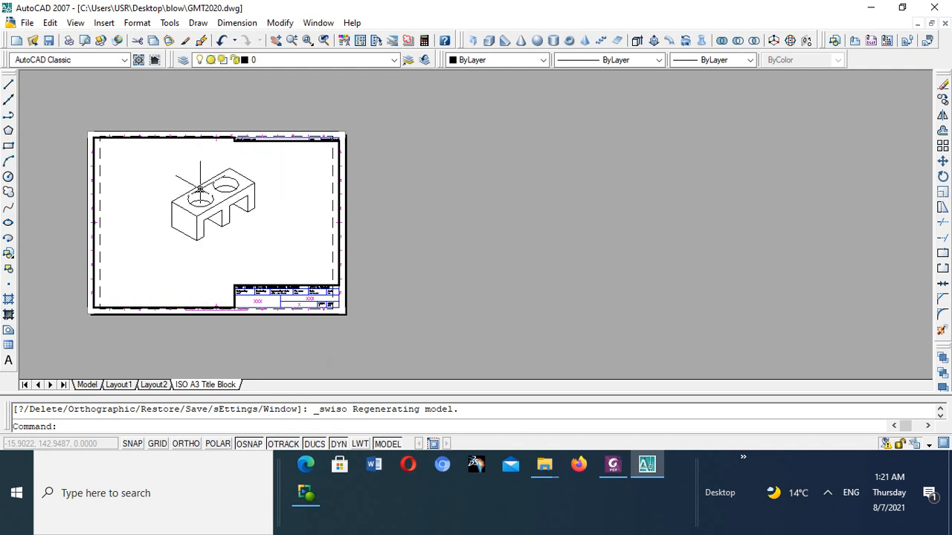
pyautogui.scroll(3, 200, 188)
pyautogui.scroll(-1, 195, 182)
pyautogui.scroll(1, 195, 184)
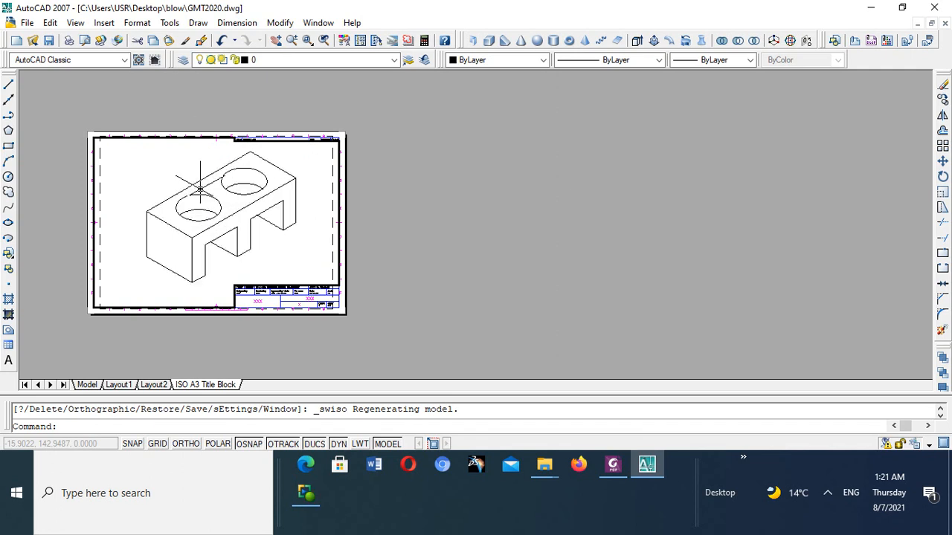
# - Return to paper space and examine the title block fields against the whole sheet
pyautogui.doubleClick(330, 305)
pyautogui.scroll(4, 289, 303)
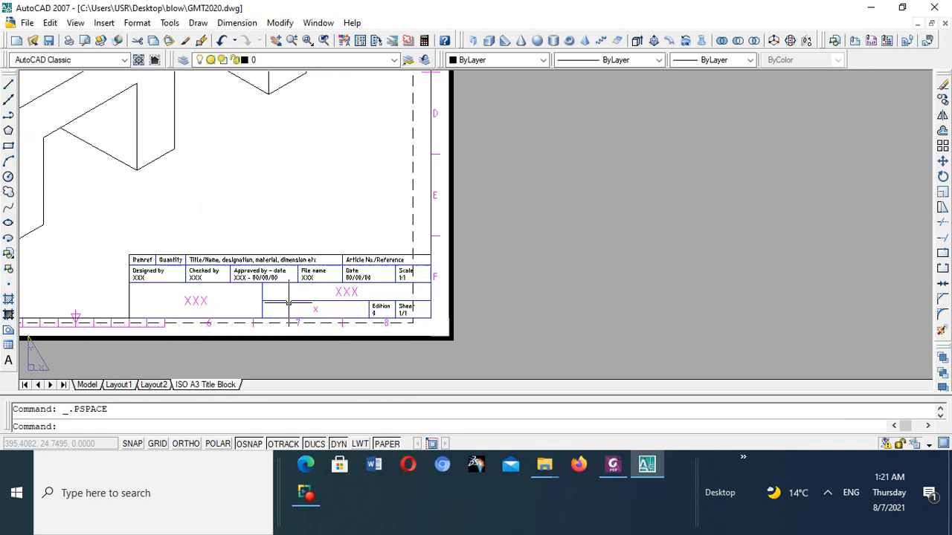
pyautogui.scroll(-4, 288, 303)
pyautogui.scroll(4, 288, 303)
pyautogui.scroll(-4, 289, 301)
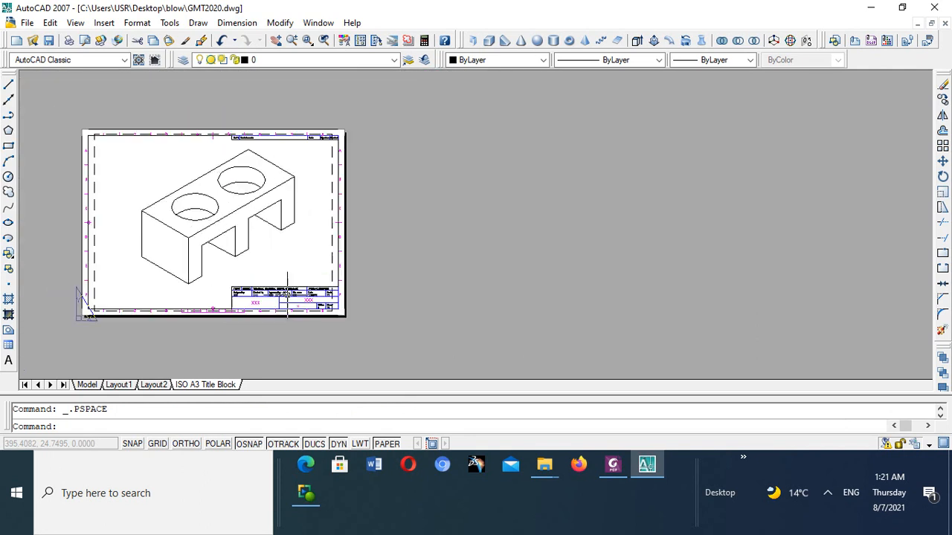
pyautogui.scroll(2, 287, 297)
pyautogui.scroll(-3, 287, 298)
pyautogui.scroll(5, 282, 297)
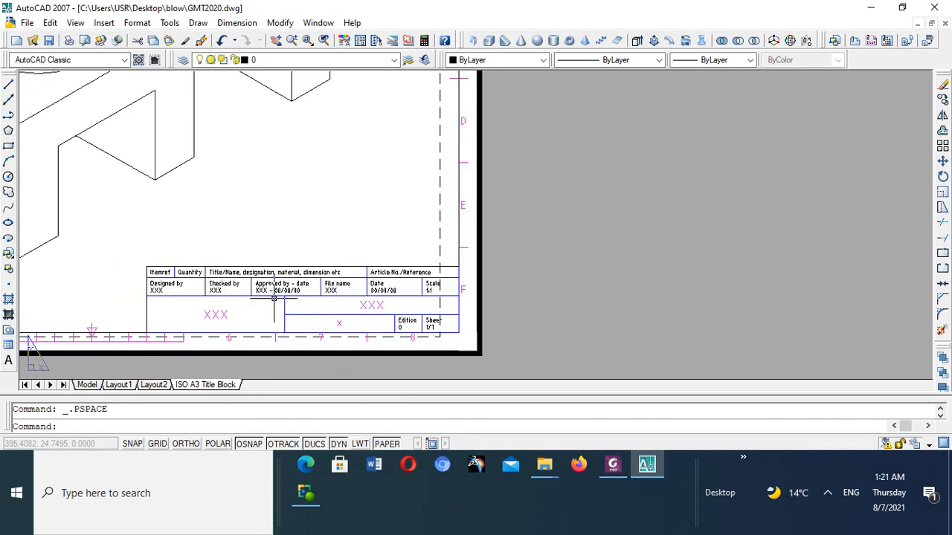
pyautogui.scroll(-6, 275, 298)
pyautogui.scroll(2, 274, 298)
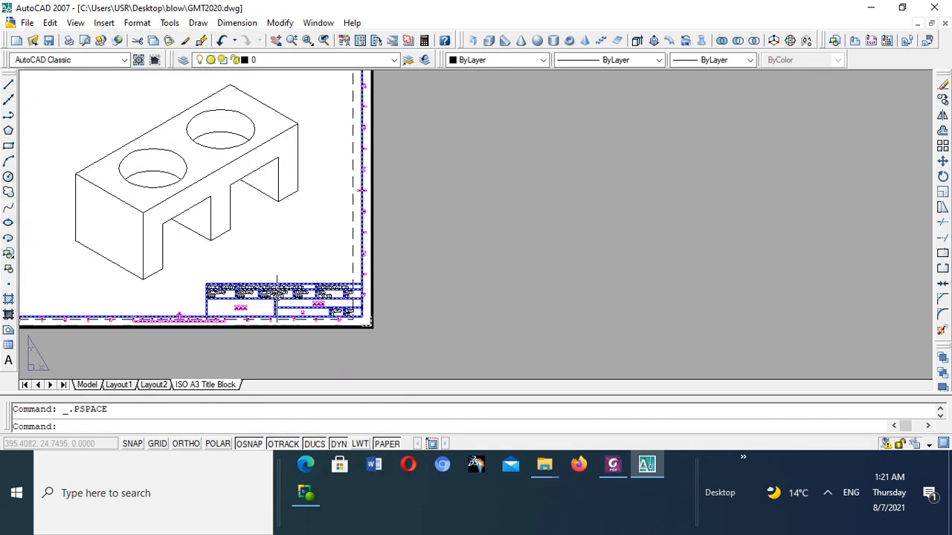
# - Reactivate the viewport's model space and rescale the isometric block so it clears the title block
pyautogui.doubleClick(291, 211)
pyautogui.scroll(1, 282, 229)
pyautogui.scroll(-3, 283, 229)
pyautogui.scroll(4, 282, 229)
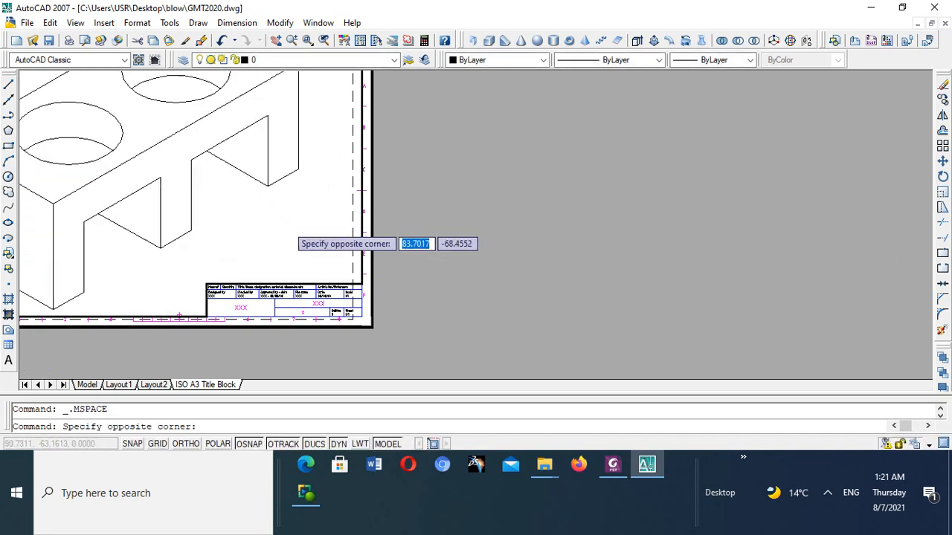
pyautogui.scroll(-4, 283, 229)
pyautogui.scroll(5, 282, 229)
pyautogui.scroll(-5, 281, 228)
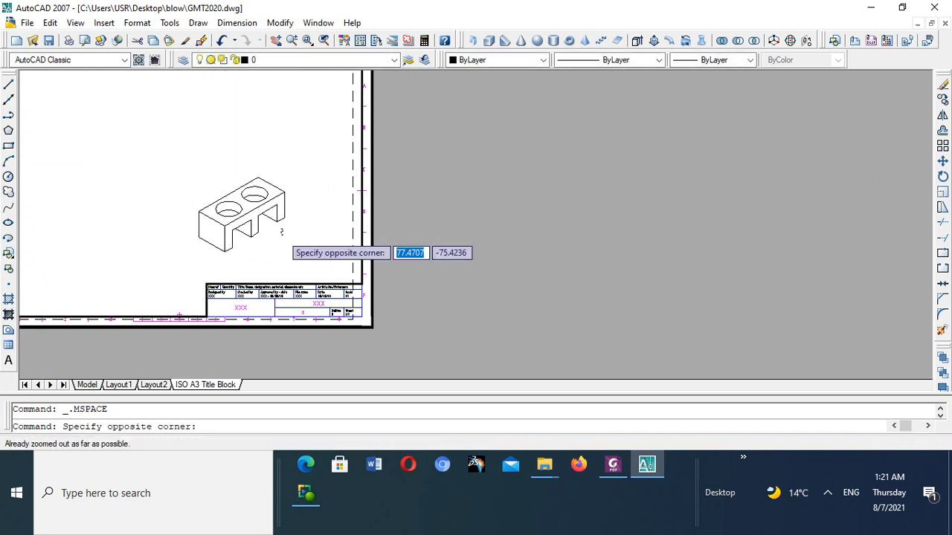
pyautogui.scroll(3, 280, 228)
pyautogui.scroll(-2, 280, 227)
pyautogui.scroll(1, 279, 228)
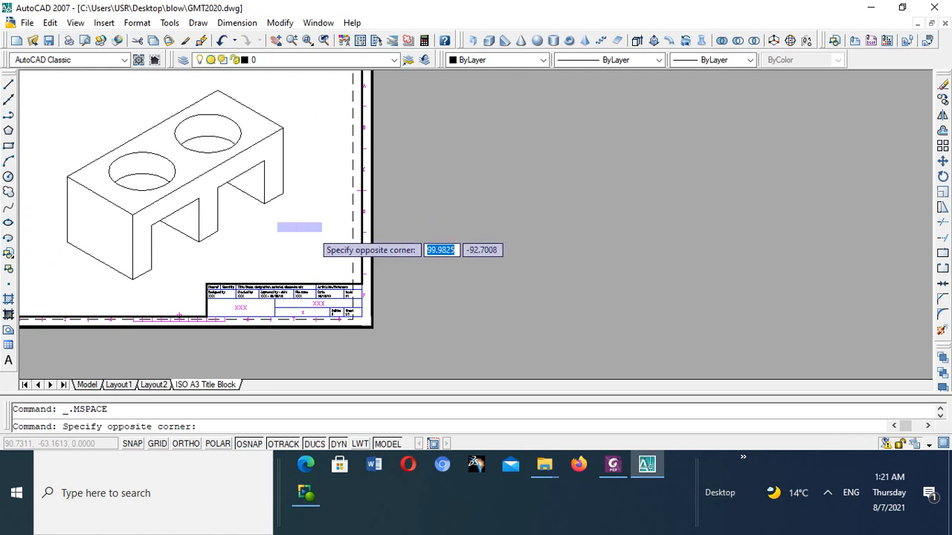
pyautogui.click(333, 266)
pyautogui.scroll(1, 314, 240)
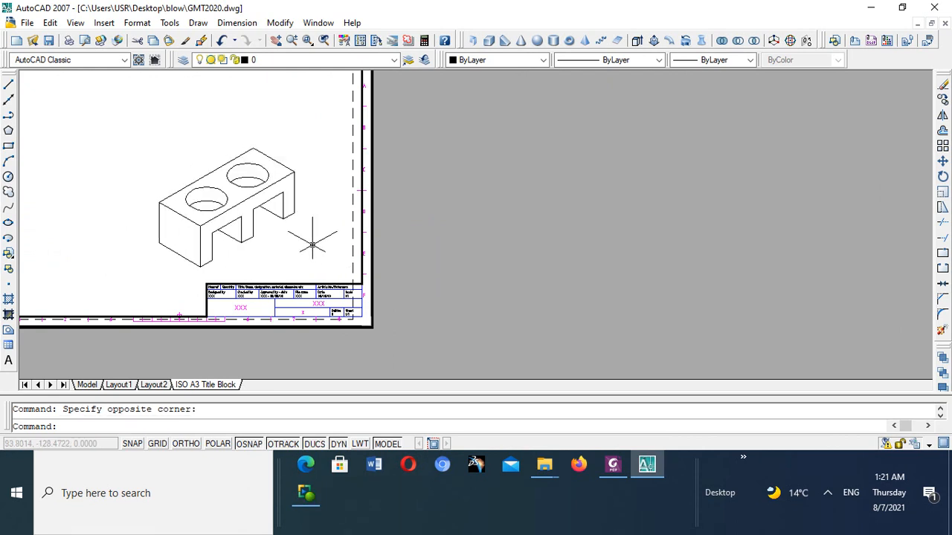
pyautogui.scroll(-2, 307, 251)
# - Return from the viewport's model space to paper space and cancel the stray selection window
pyautogui.doubleClick(313, 296)
pyautogui.scroll(-7, 287, 282)
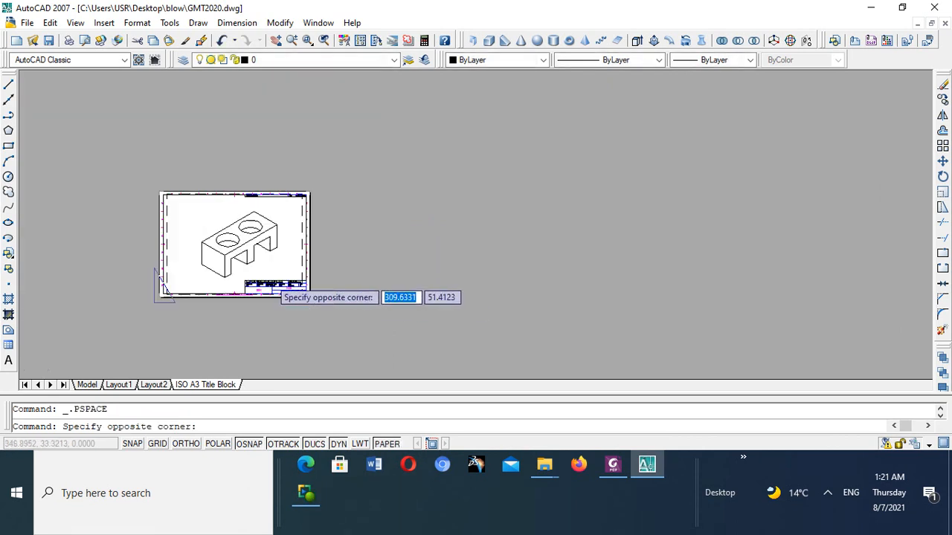
pyautogui.scroll(5, 402, 249)
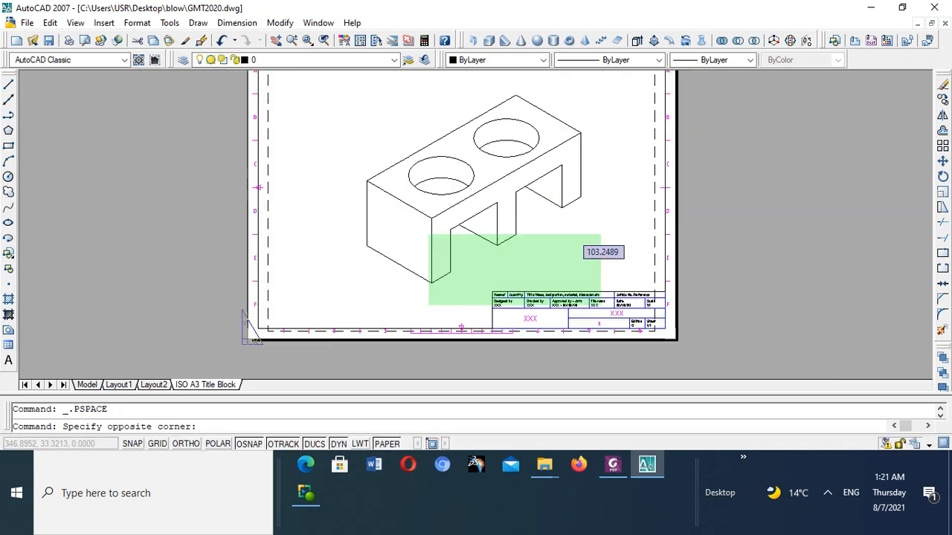
pyautogui.press('Escape')
pyautogui.scroll(-3, 444, 249)
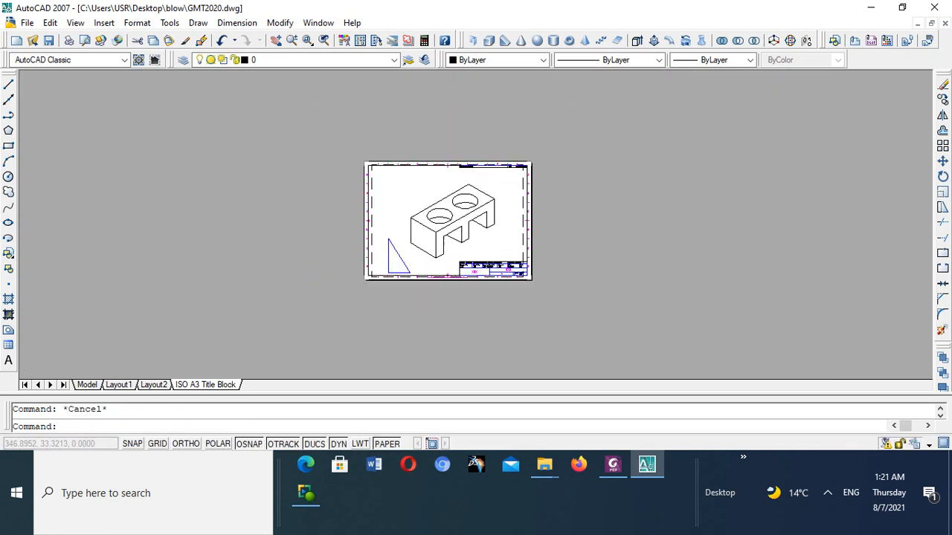
# - Open the ISO A3 title block's attributes for editing and set the file name to GMT and the drawing number to 2
pyautogui.scroll(7, 470, 265)
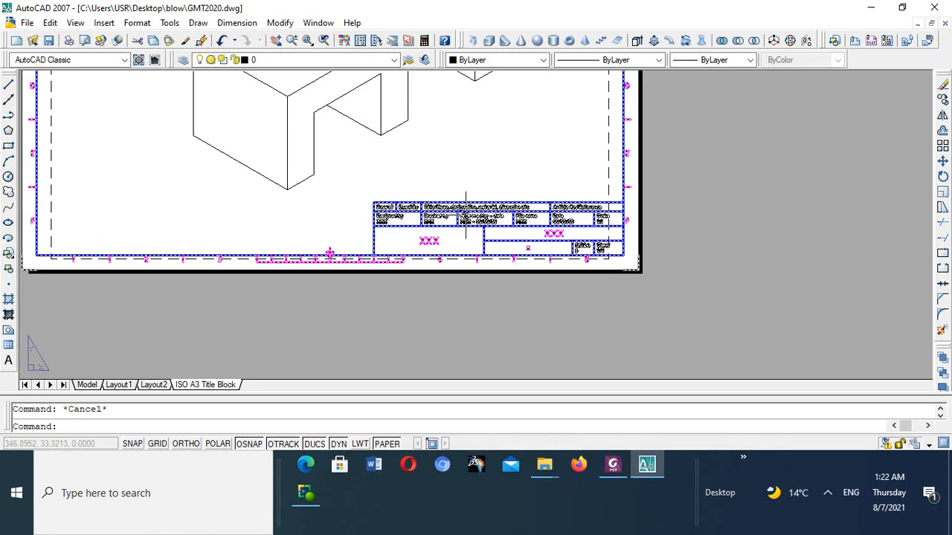
pyautogui.doubleClick(465, 211)
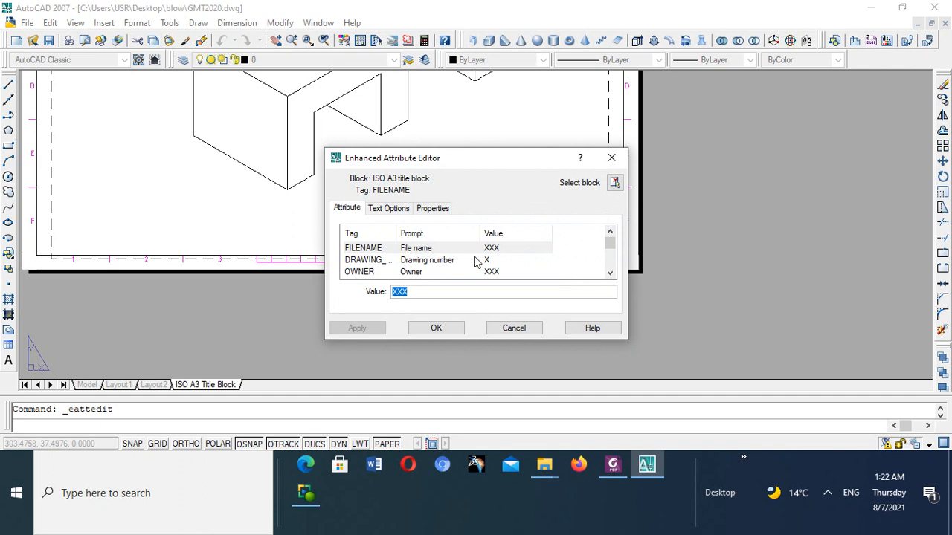
pyautogui.write('GMT')
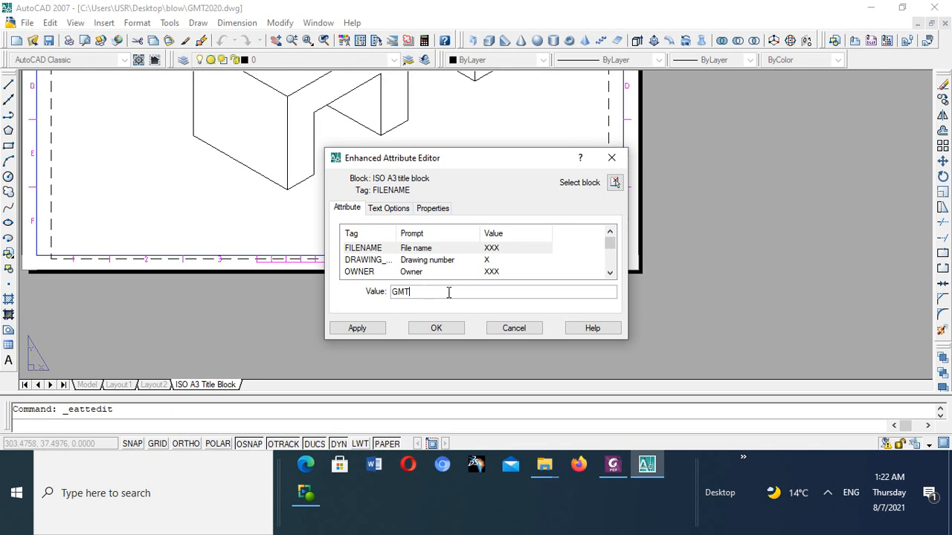
pyautogui.click(492, 261)
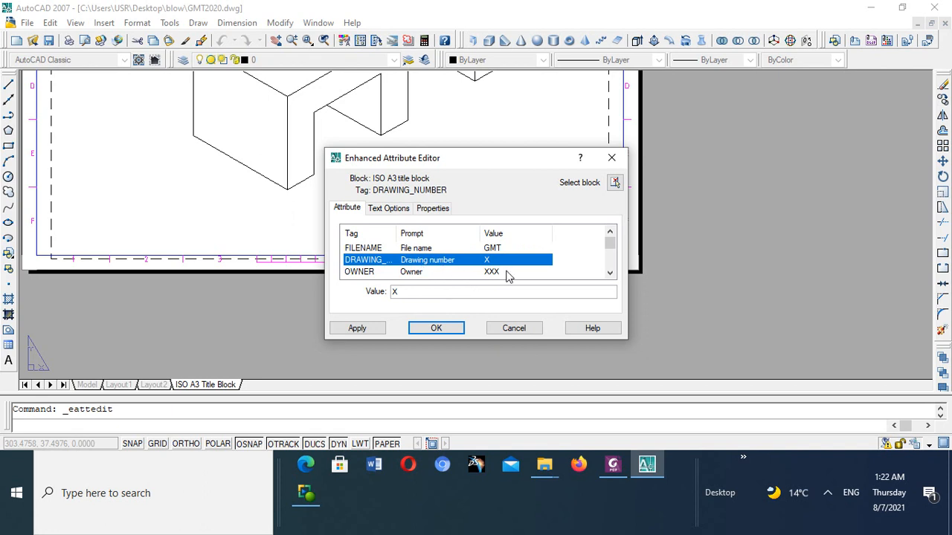
pyautogui.click(416, 292)
pyautogui.doubleClick(395, 292)
pyautogui.write('2')
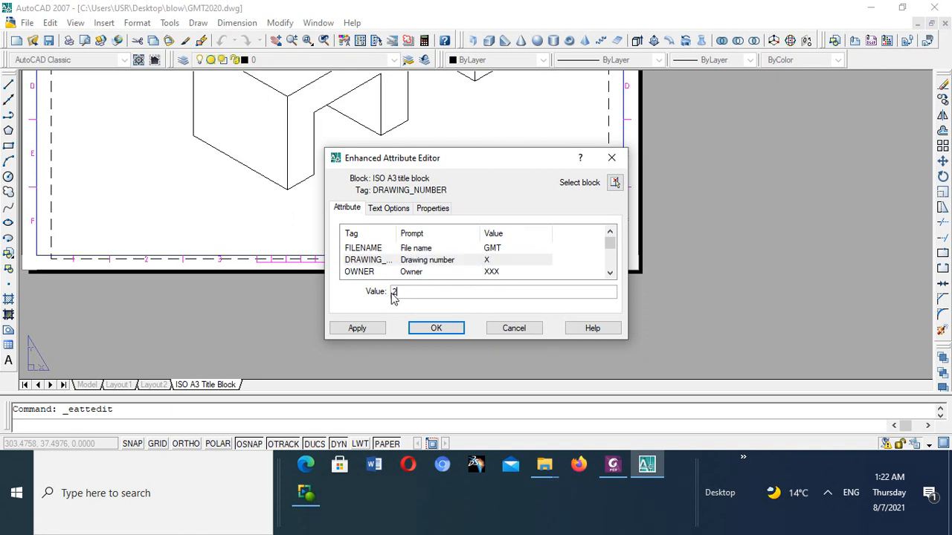
# - Set the title block's Owner attribute to UZ
pyautogui.click(491, 273)
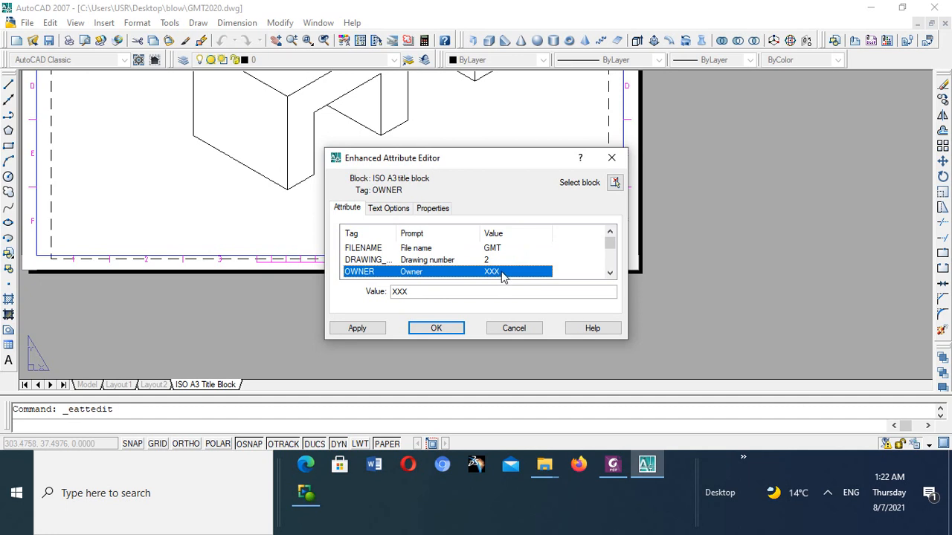
pyautogui.moveTo(436, 298); pyautogui.dragTo(380, 297)
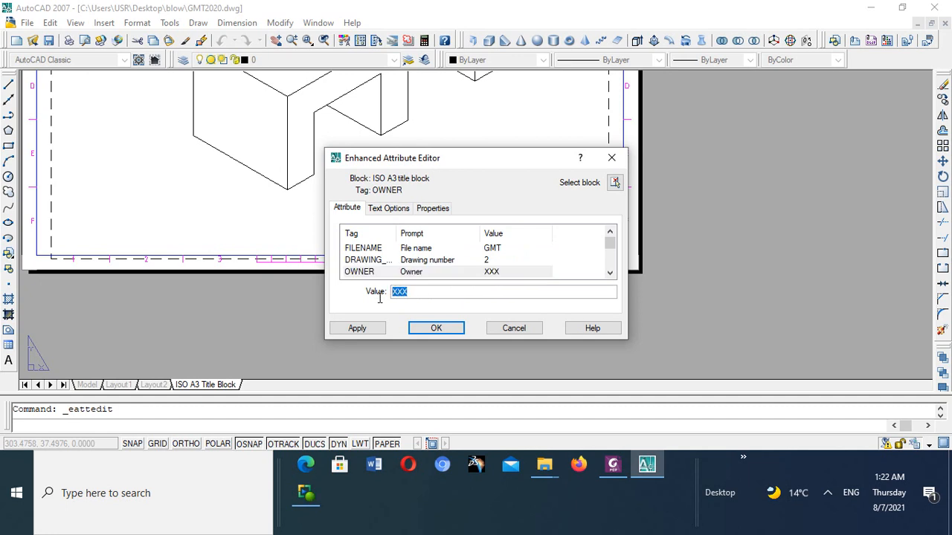
pyautogui.write('UZ')
pyautogui.click(503, 262)
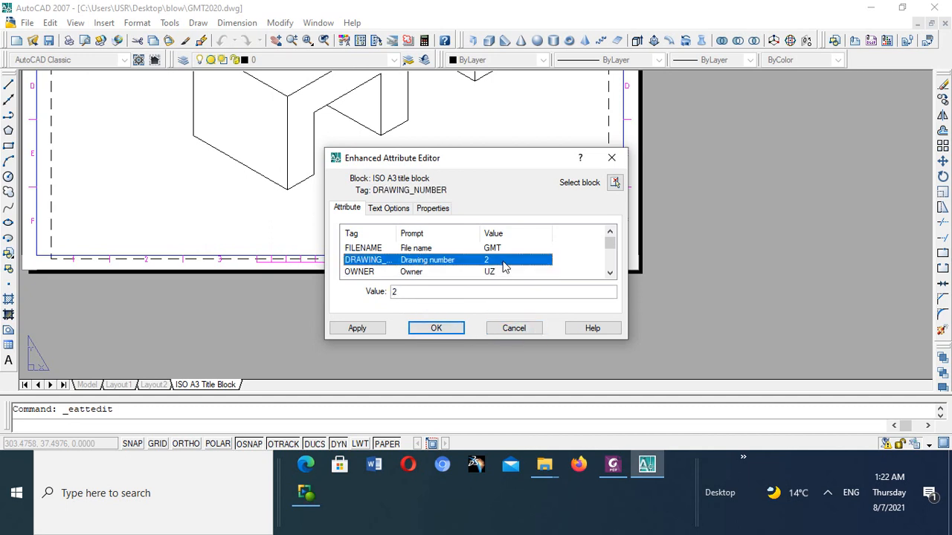
# - Enter the checking engineer's title and surname as the Checked by attribute
pyautogui.click(609, 273)
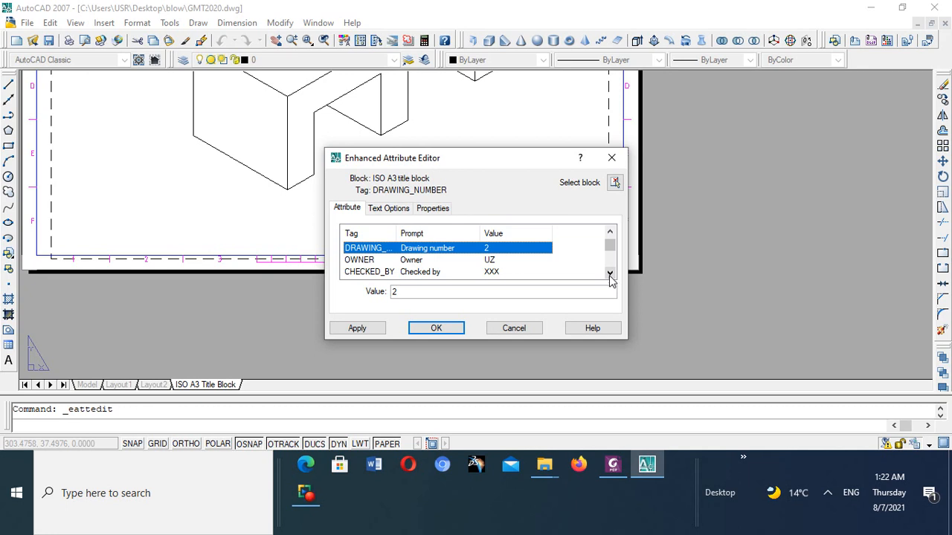
pyautogui.click(494, 273)
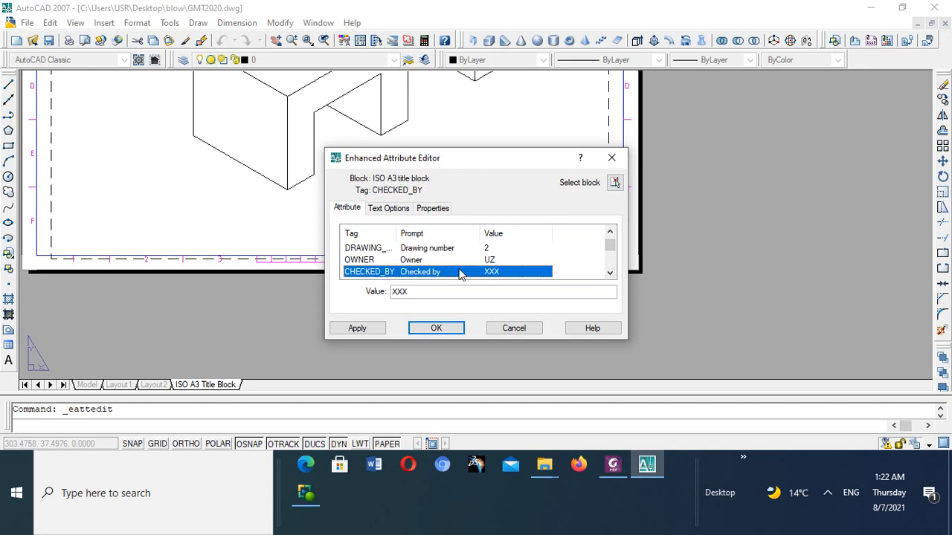
pyautogui.moveTo(412, 291); pyautogui.dragTo(385, 289)
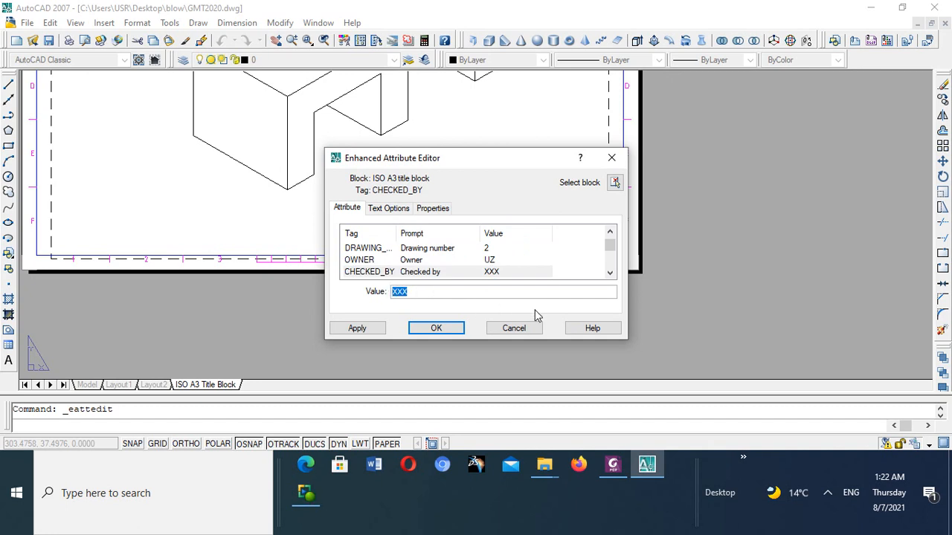
pyautogui.write('ENG MUSHONGA')
pyautogui.click(609, 273)
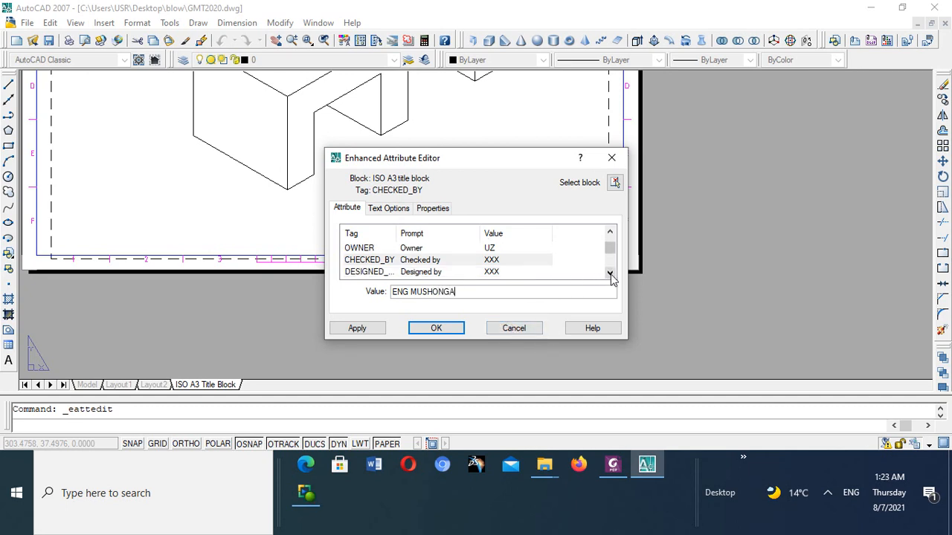
pyautogui.click(497, 258)
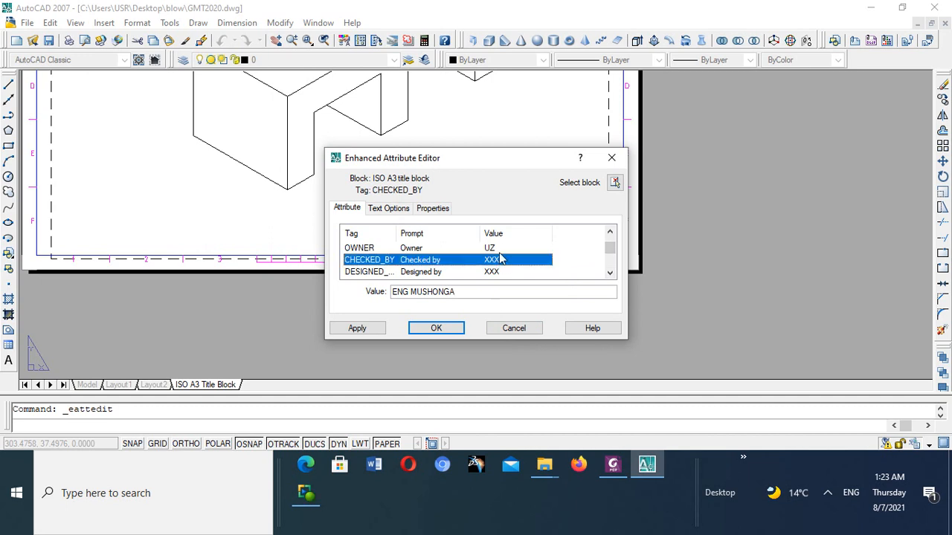
pyautogui.click(498, 248)
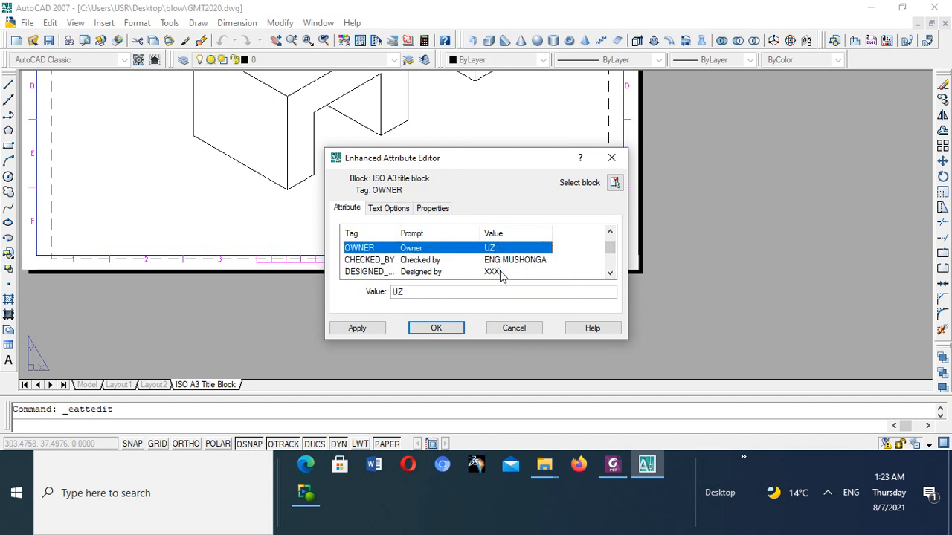
# - Enter the designing engineer's title and surname as the Designed by attribute
pyautogui.click(501, 273)
pyautogui.moveTo(421, 294); pyautogui.dragTo(386, 296)
pyautogui.write('ENG TIGERE')
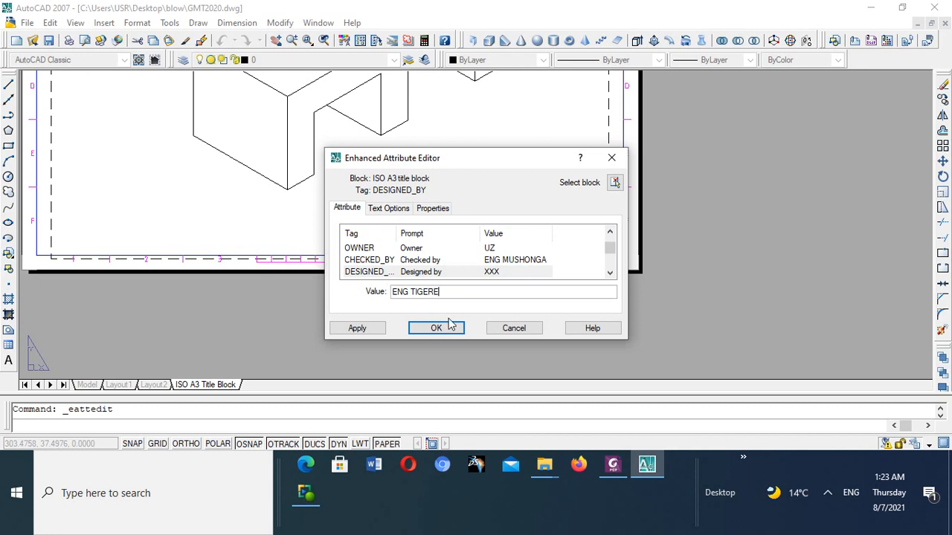
pyautogui.click(530, 261)
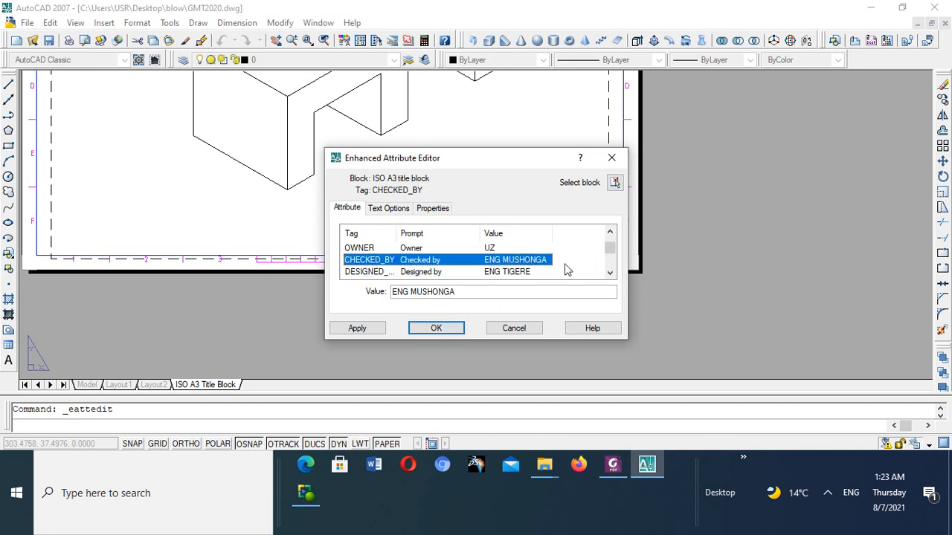
# - Replace the whole Approved by - Date attribute with 8/7/21
pyautogui.click(610, 273)
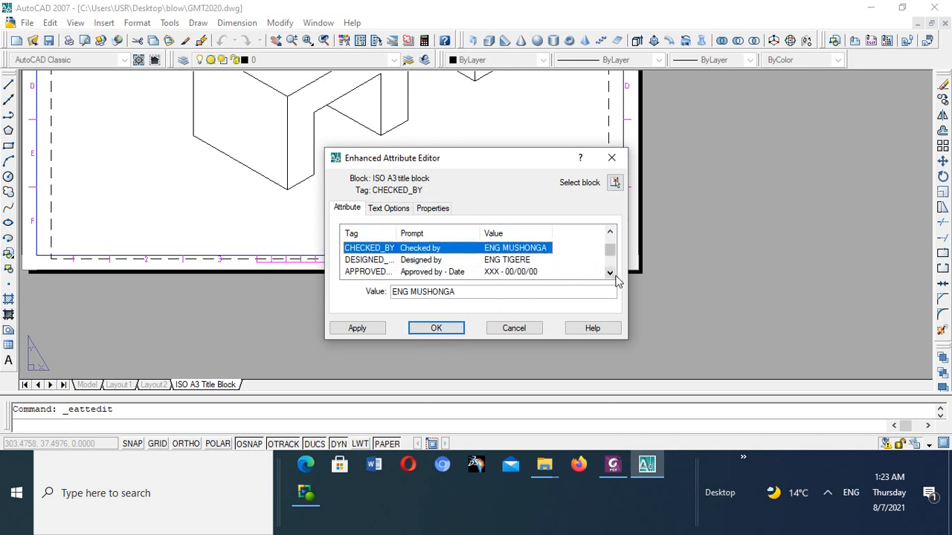
pyautogui.click(533, 272)
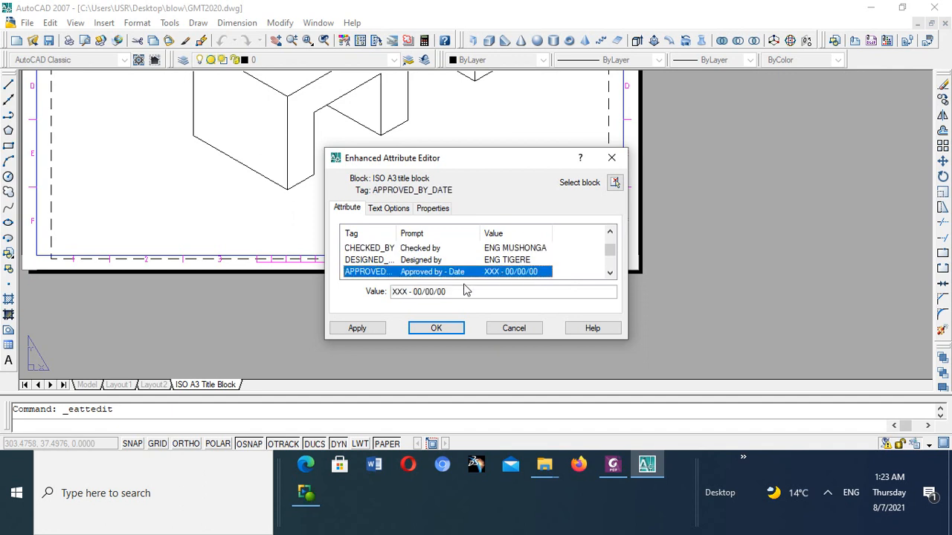
pyautogui.moveTo(454, 292); pyautogui.dragTo(392, 291)
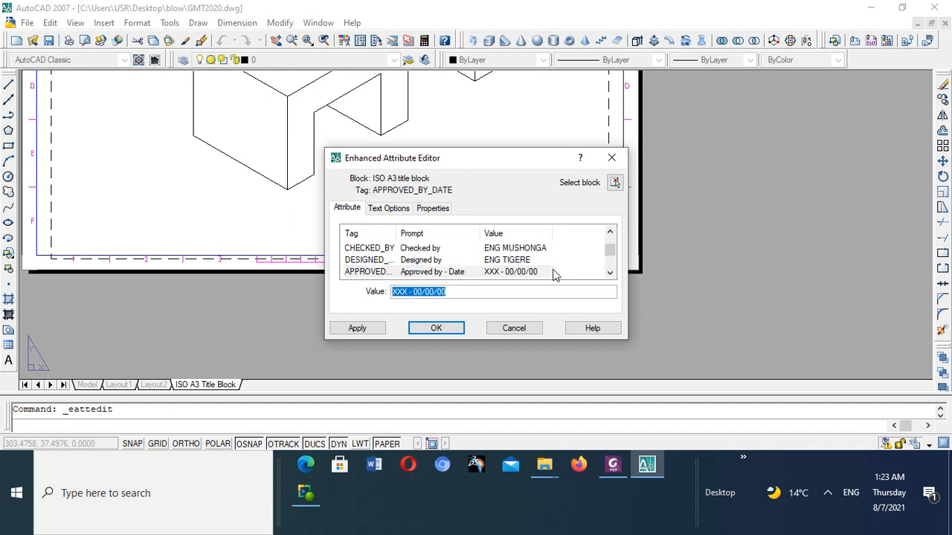
pyautogui.write('8')
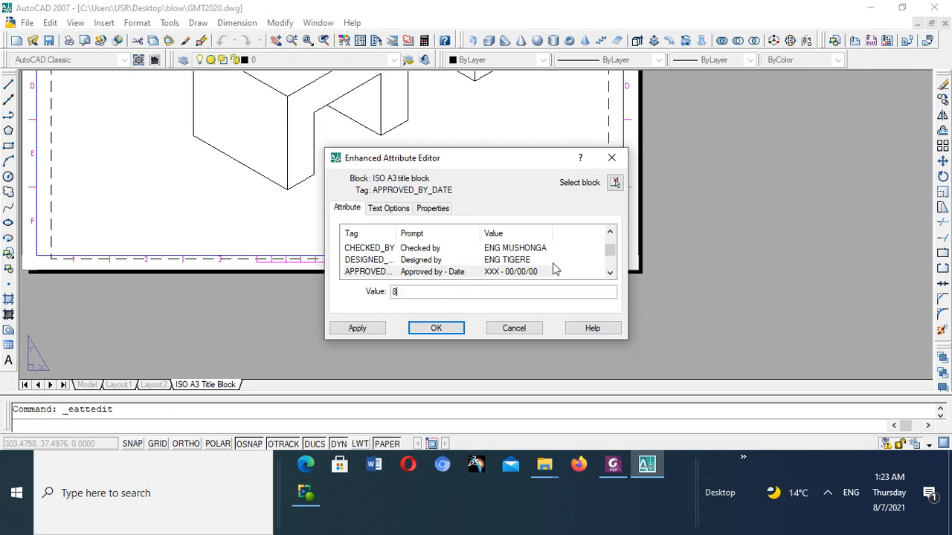
pyautogui.write('/7/21')
pyautogui.click(519, 260)
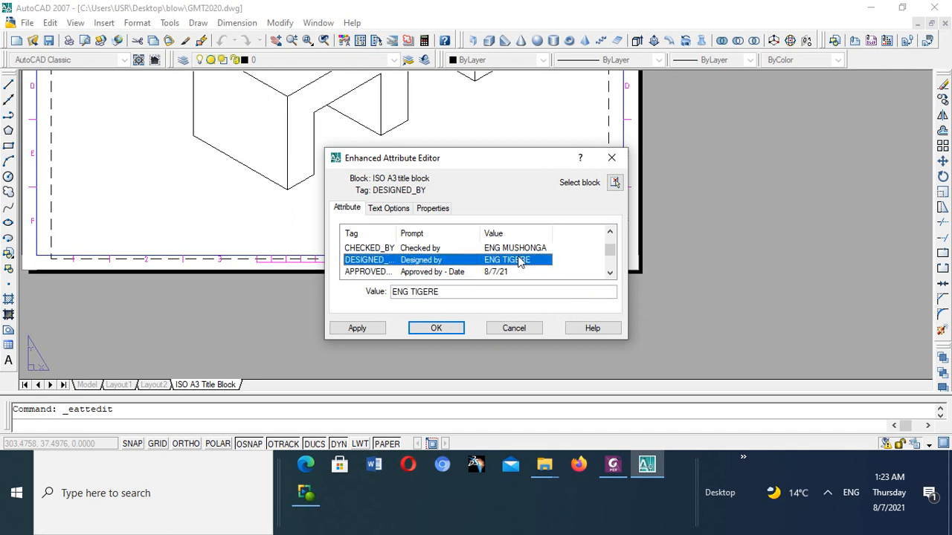
# - Set the title block's Date attribute to 8/7/21
pyautogui.click(610, 273)
pyautogui.click(509, 272)
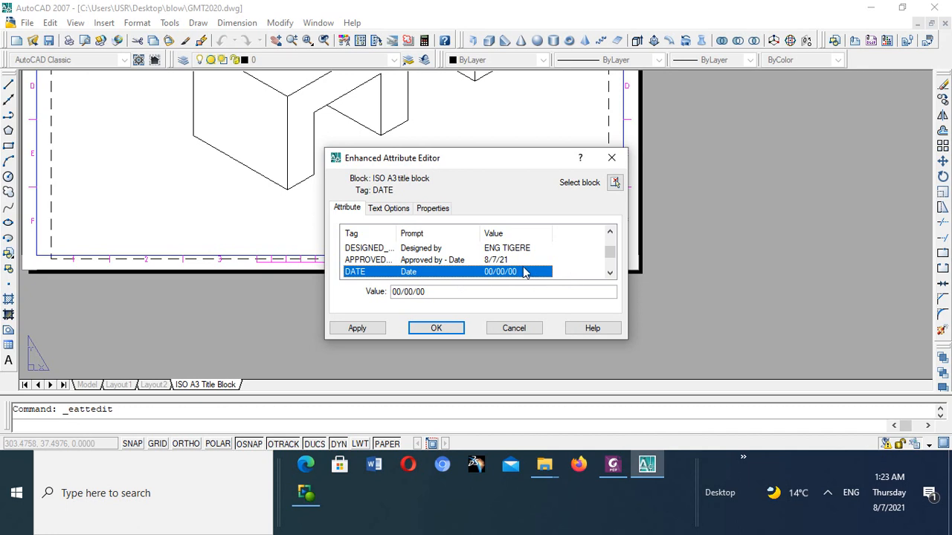
pyautogui.click(451, 290)
pyautogui.moveTo(451, 291); pyautogui.dragTo(382, 294)
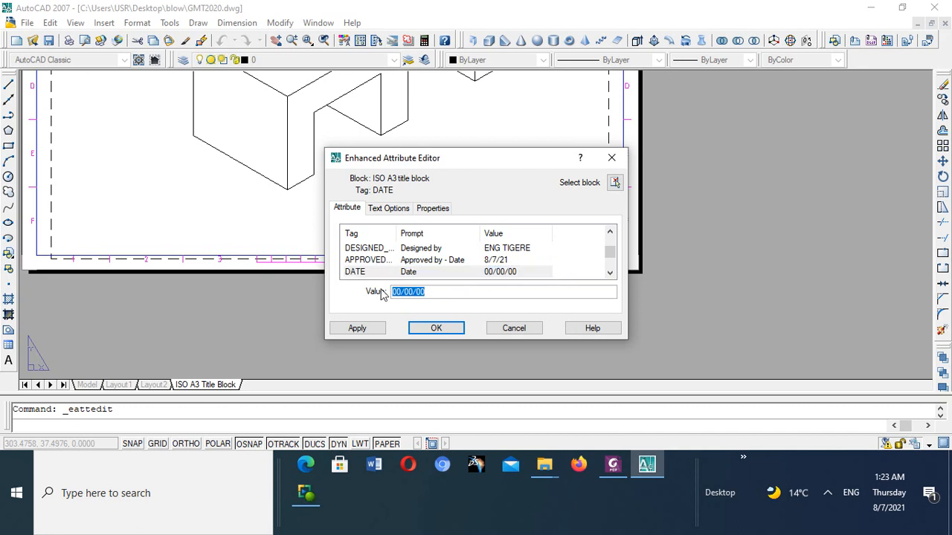
pyautogui.write('8/3')
pyautogui.press('BackSpace')
pyautogui.write('7/21')
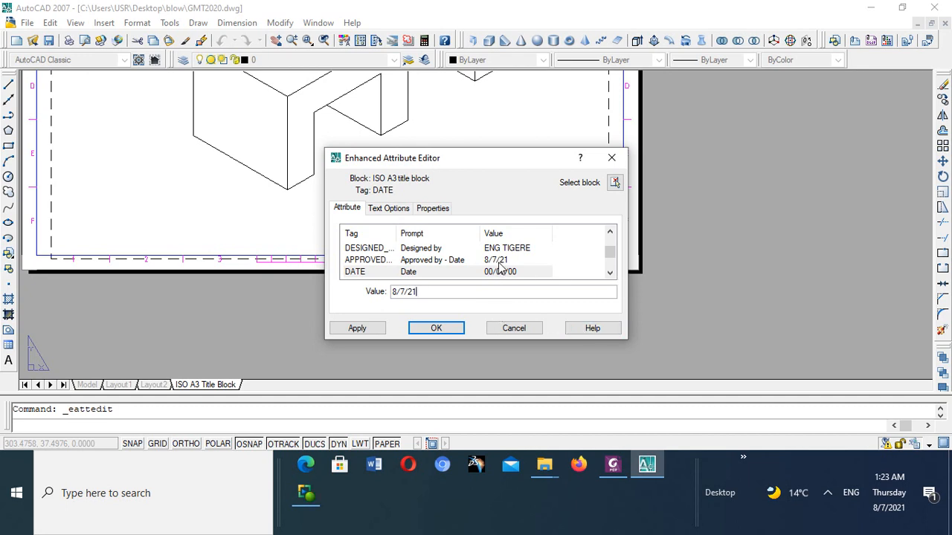
pyautogui.click(498, 262)
# - Set the Title / Name attribute to BRACKET
pyautogui.click(610, 272)
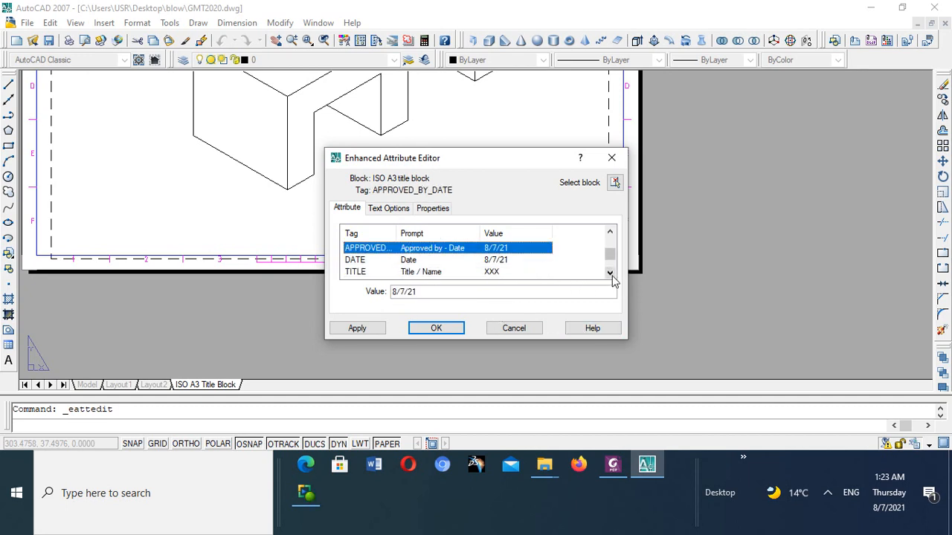
pyautogui.click(494, 272)
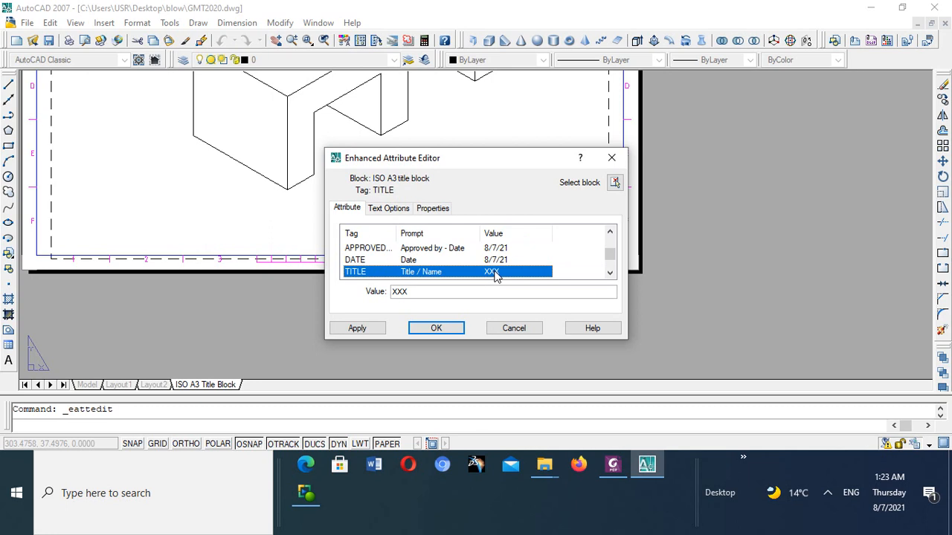
pyautogui.moveTo(415, 292); pyautogui.dragTo(394, 292)
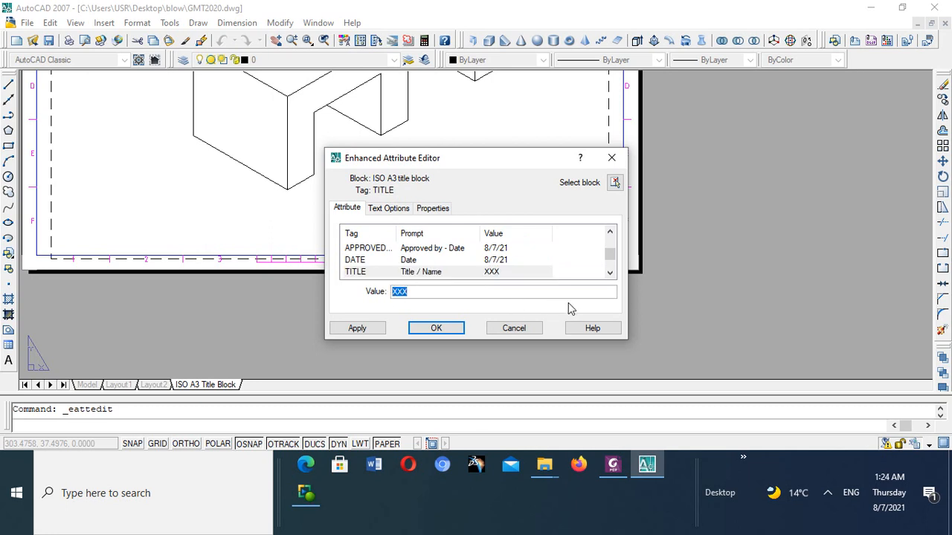
pyautogui.write('BRACKET')
pyautogui.doubleClick(508, 259)
# - Review the Scale, Edition and Sheet attributes and accept the title block's attribute edits
pyautogui.click(609, 275)
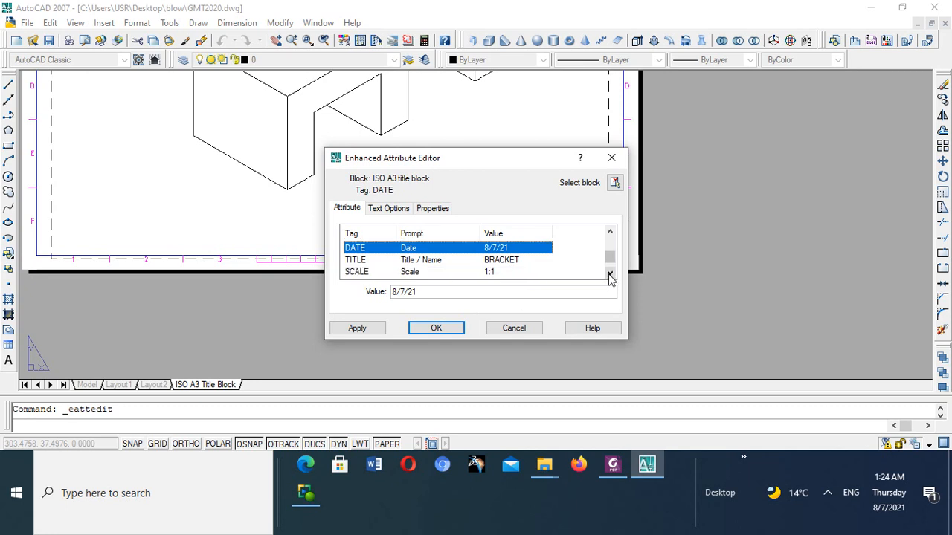
pyautogui.click(500, 272)
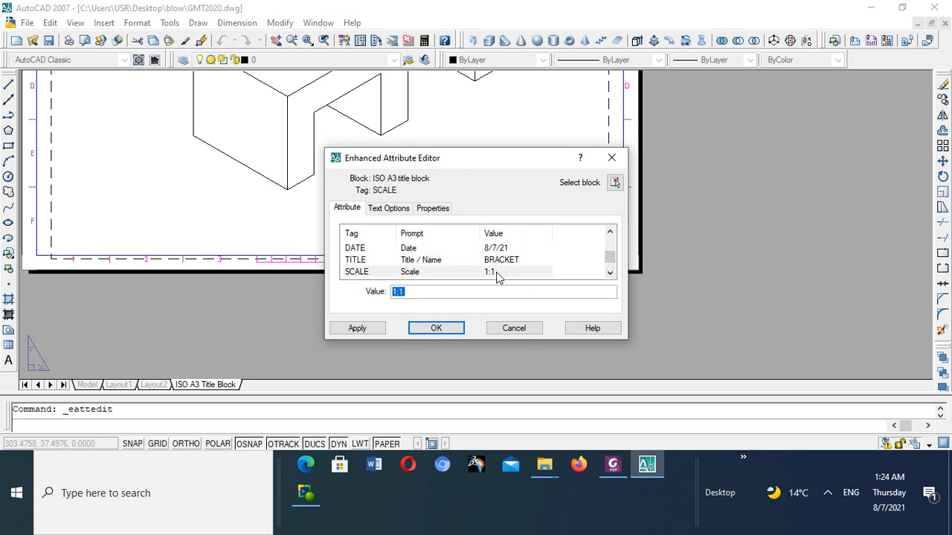
pyautogui.click(610, 274)
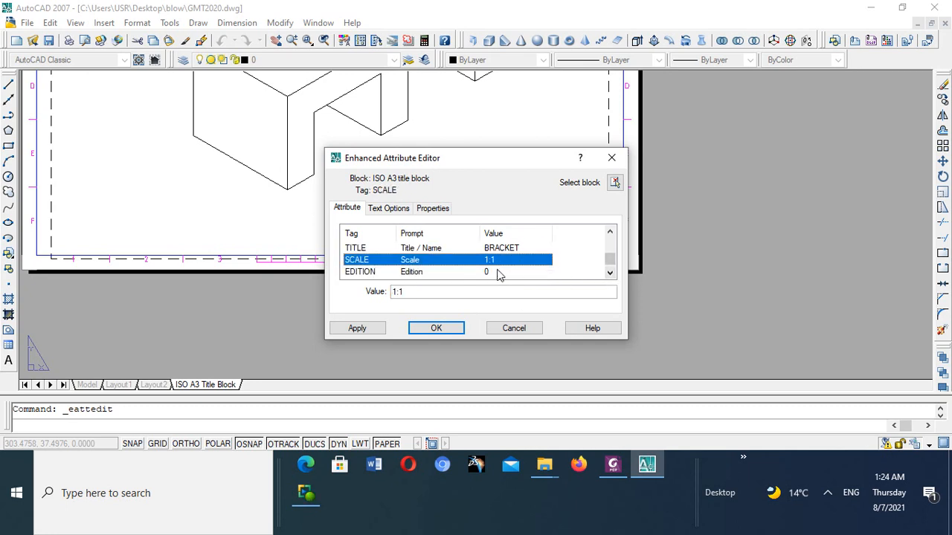
pyautogui.click(485, 273)
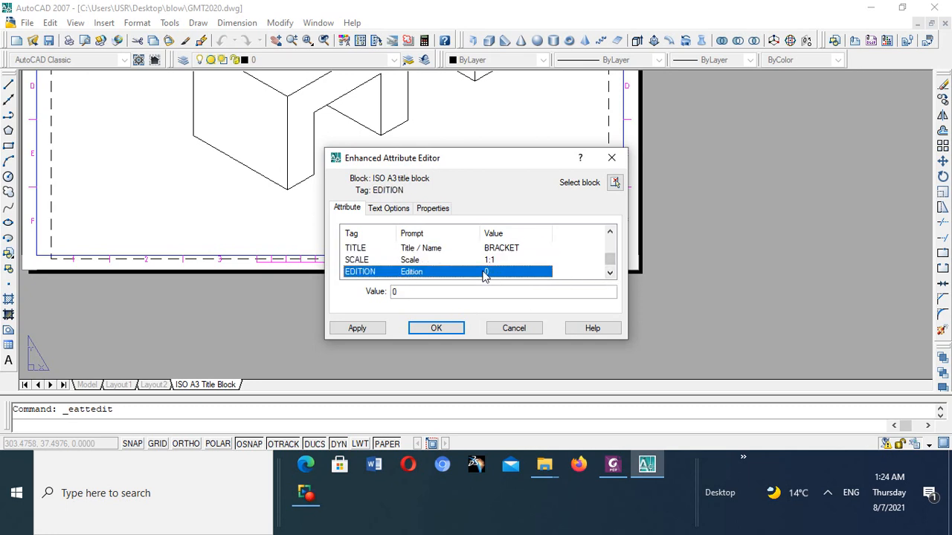
pyautogui.click(611, 275)
pyautogui.click(506, 274)
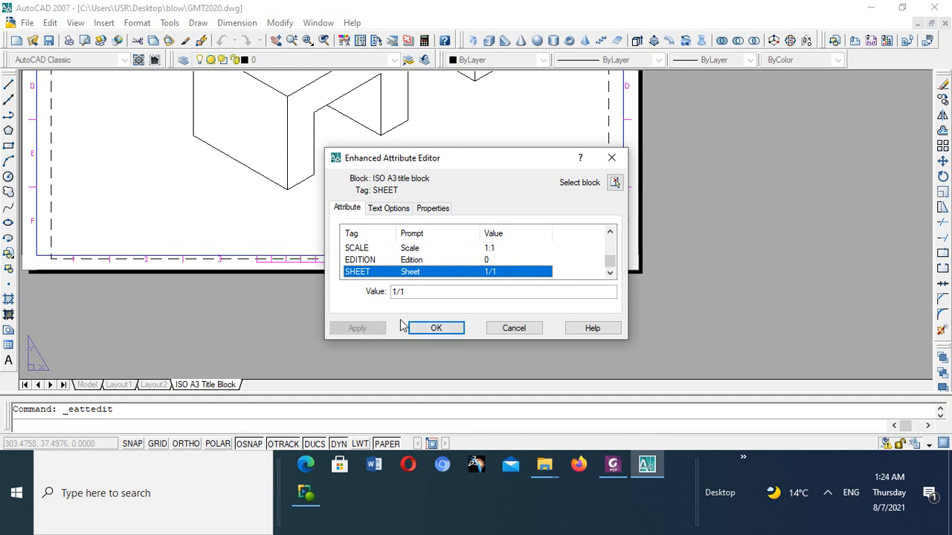
pyautogui.click(437, 328)
# - Examine the filled-in title block entries up close and the isometric view on the whole A3 sheet
pyautogui.scroll(3, 467, 216)
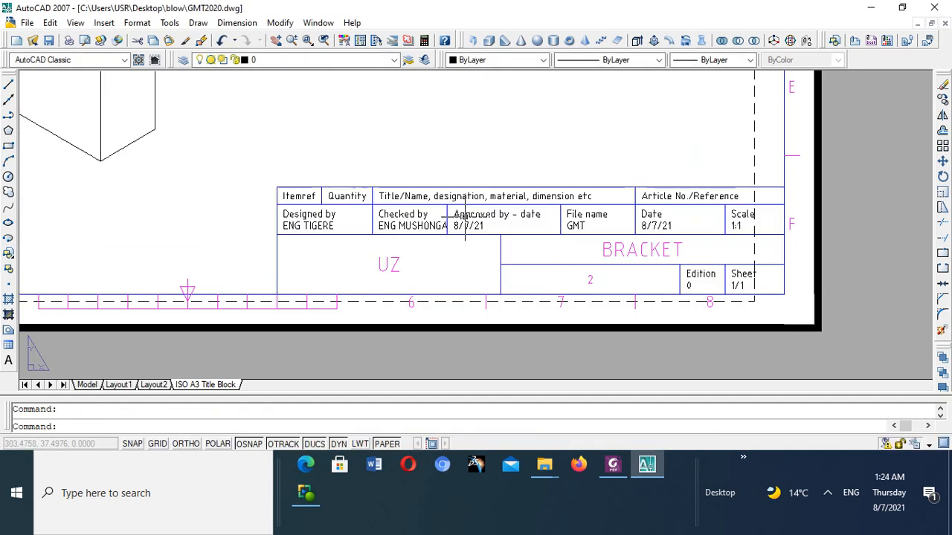
pyautogui.scroll(2, 312, 246)
pyautogui.scroll(-5, 340, 245)
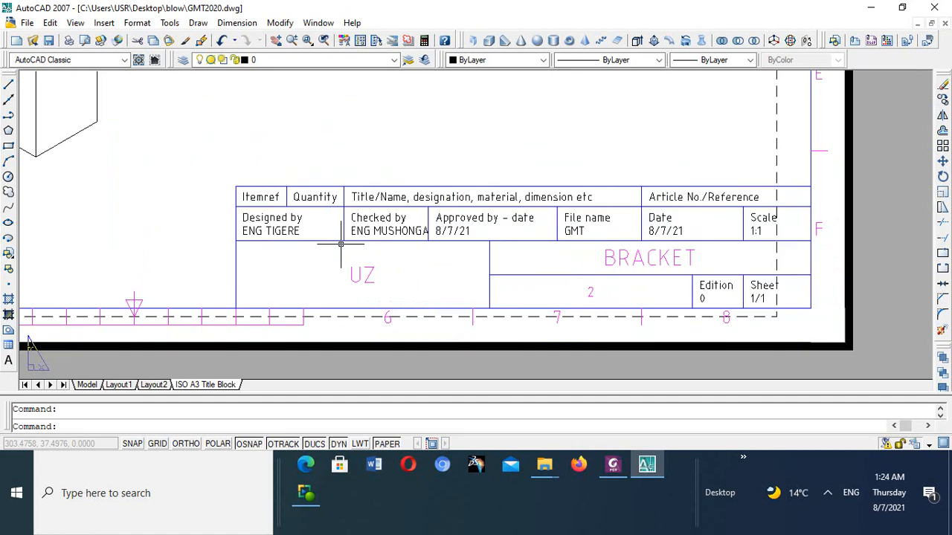
pyautogui.scroll(4, 476, 214)
pyautogui.scroll(1, 470, 232)
pyautogui.scroll(-4, 453, 246)
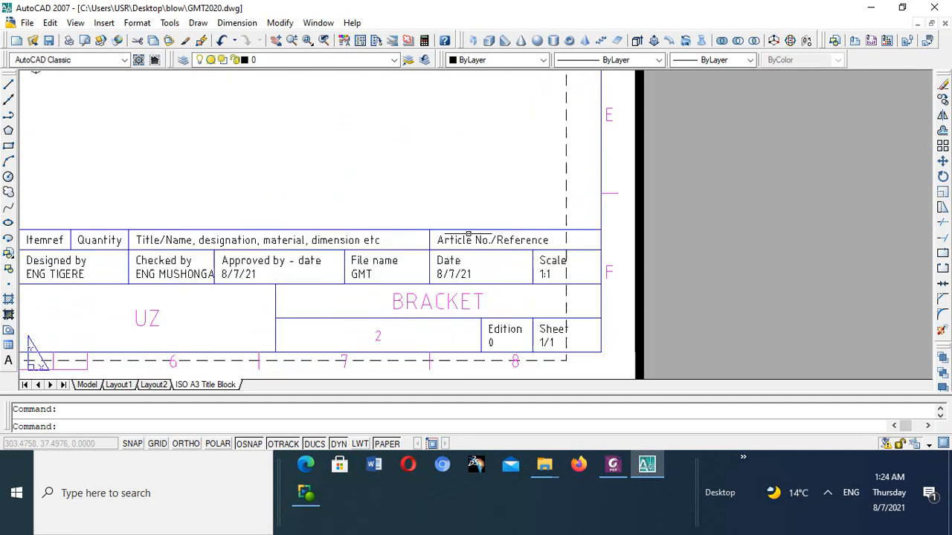
pyautogui.scroll(4, 459, 254)
pyautogui.scroll(-5, 459, 254)
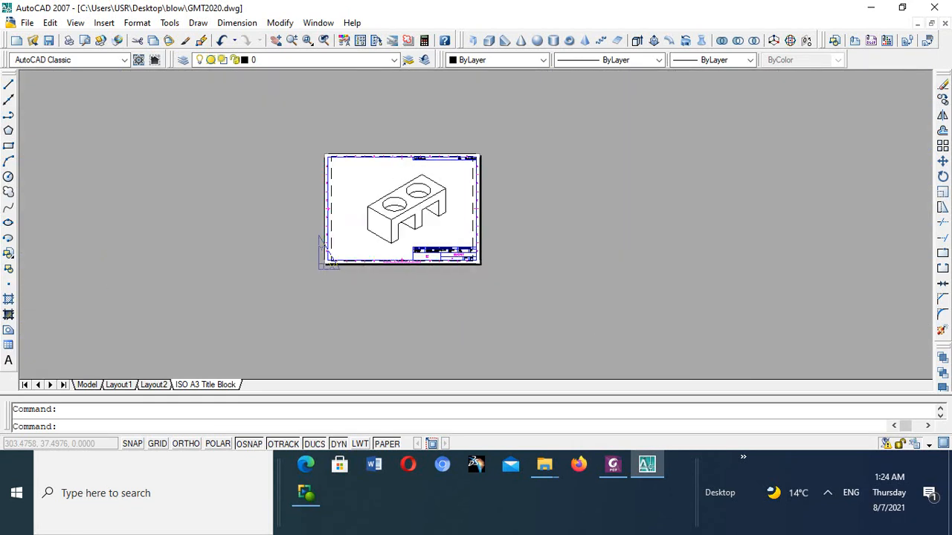
pyautogui.press('Escape')
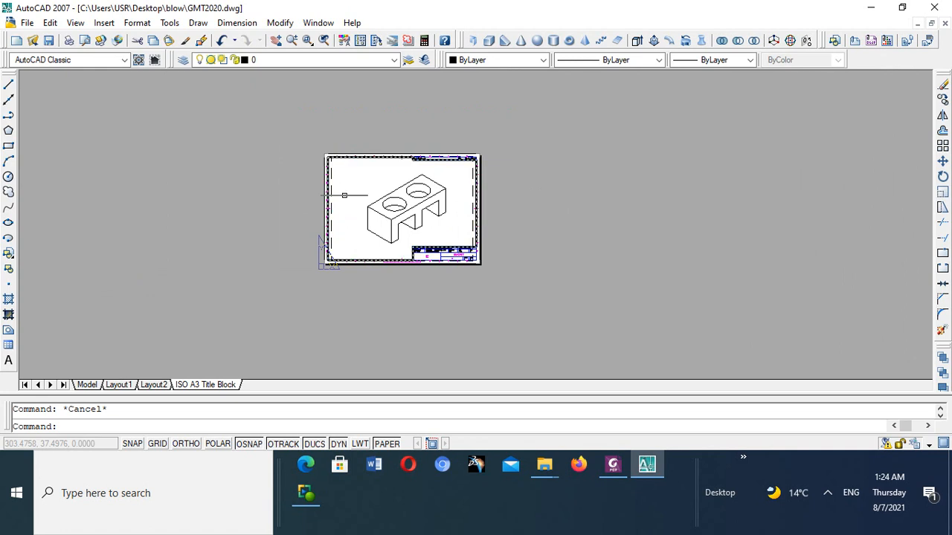
pyautogui.scroll(2, 397, 171)
pyautogui.scroll(-1, 412, 179)
pyautogui.click(520, 209)
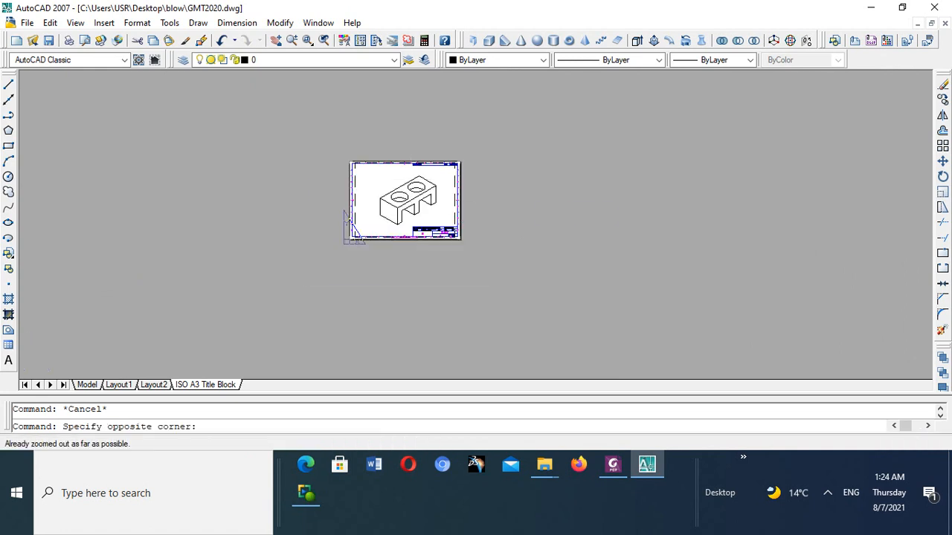
pyautogui.scroll(1, 414, 187)
pyautogui.click(655, 226)
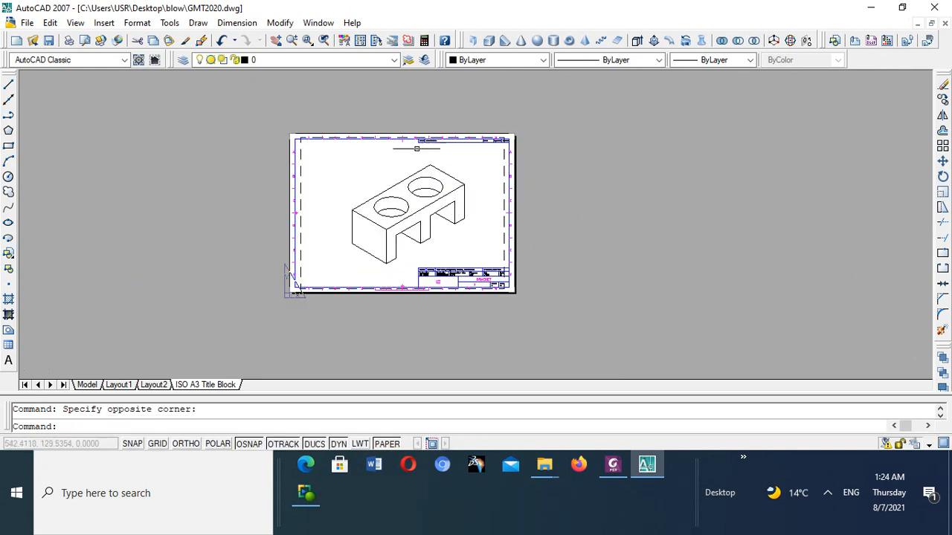
# - Start a plot of the ISO A3 layout with the Foxit PhantomPDF Printer and scale it to fit the paper
pyautogui.click(26, 23)
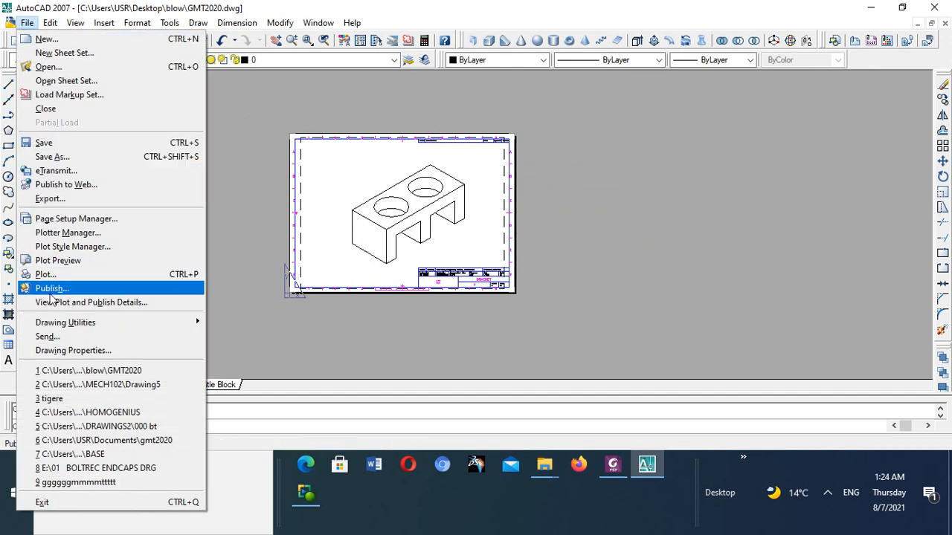
pyautogui.click(41, 276)
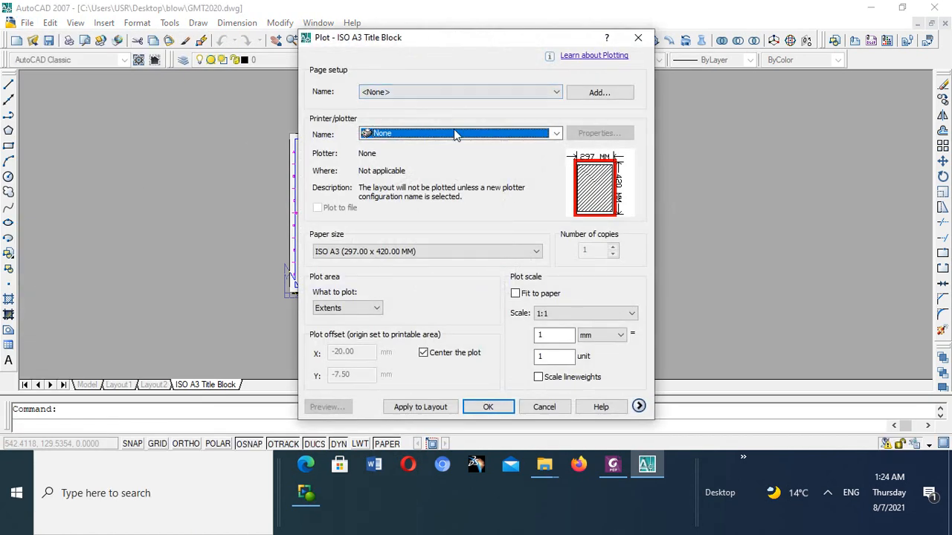
pyautogui.click(557, 133)
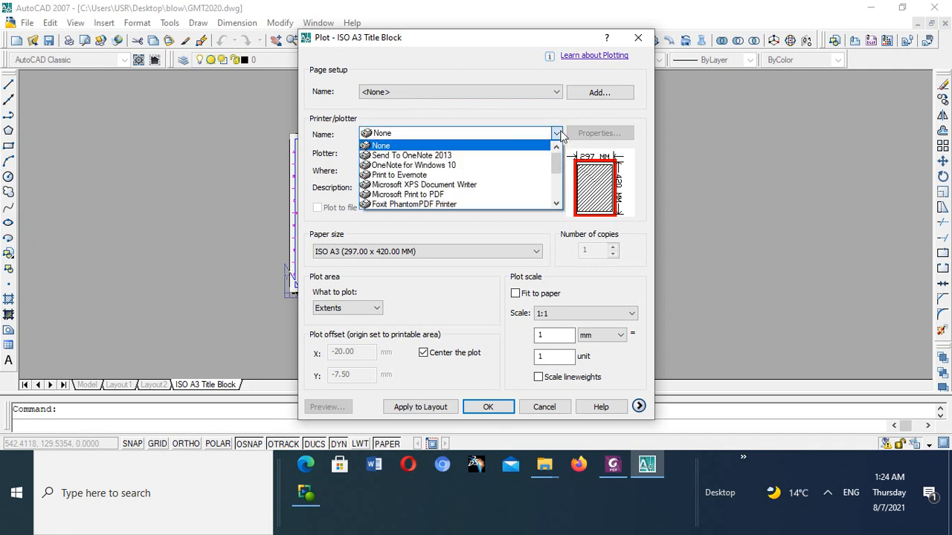
pyautogui.click(399, 204)
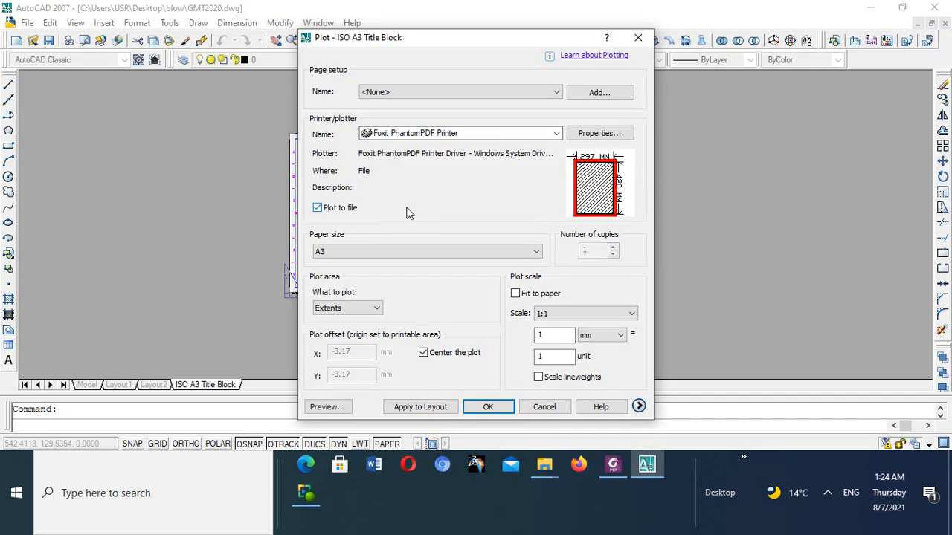
pyautogui.click(521, 296)
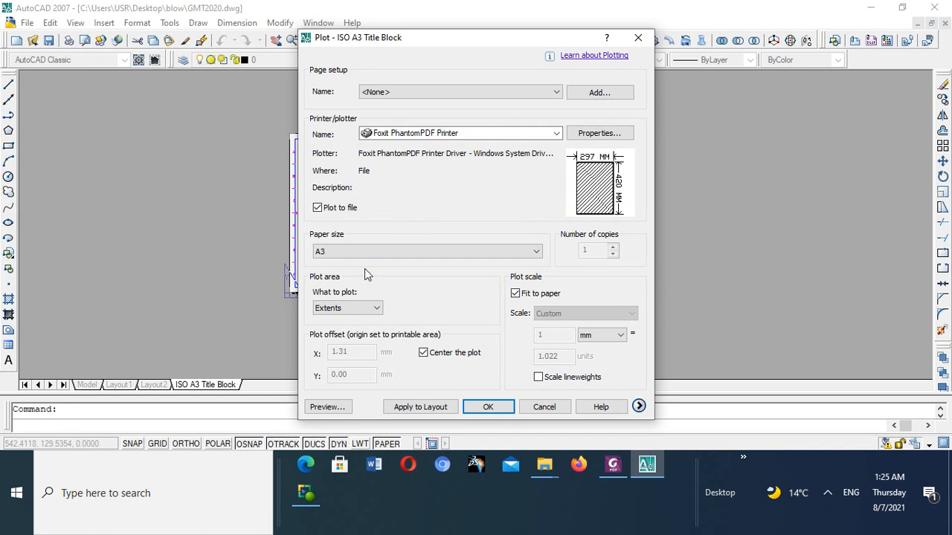
# - Look through the available paper sizes and choose A3 for the plot
pyautogui.click(537, 252)
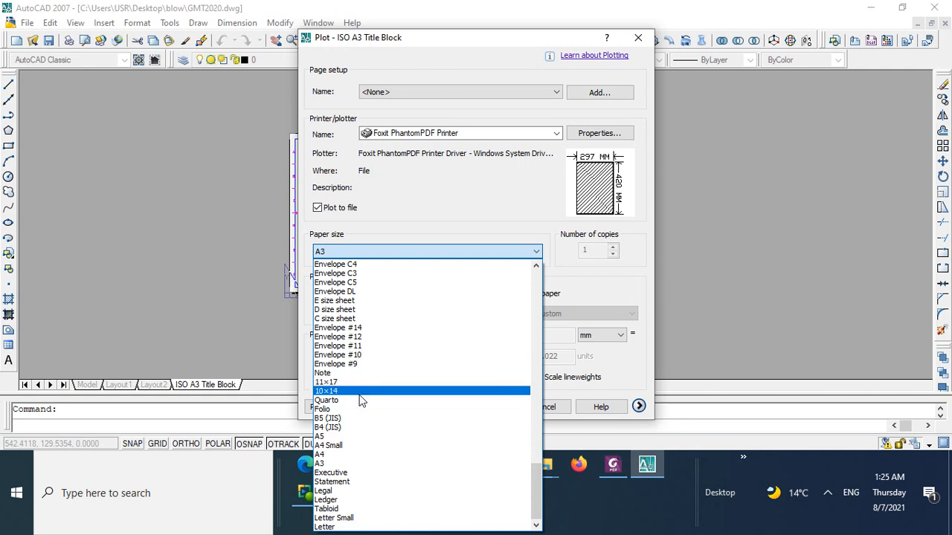
pyautogui.scroll(5, 356, 414)
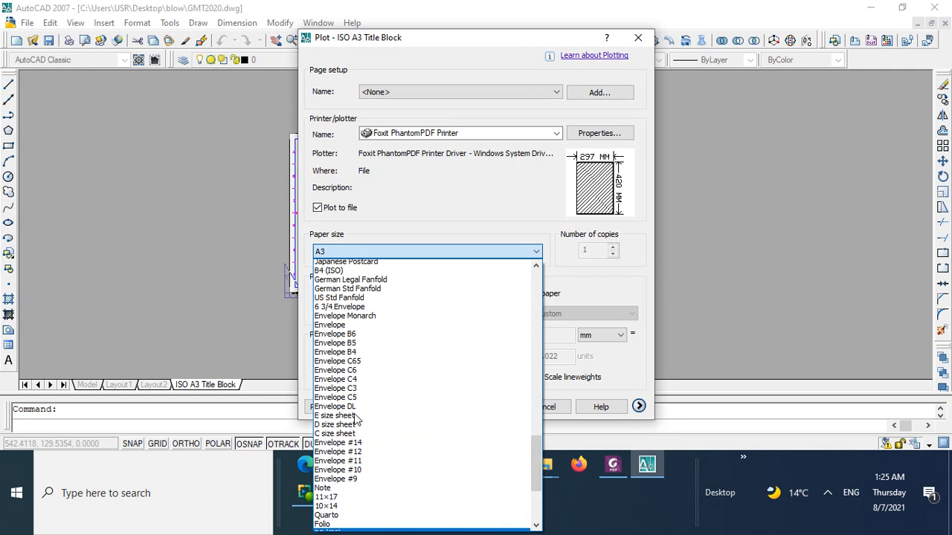
pyautogui.scroll(3, 356, 414)
pyautogui.scroll(-7, 377, 379)
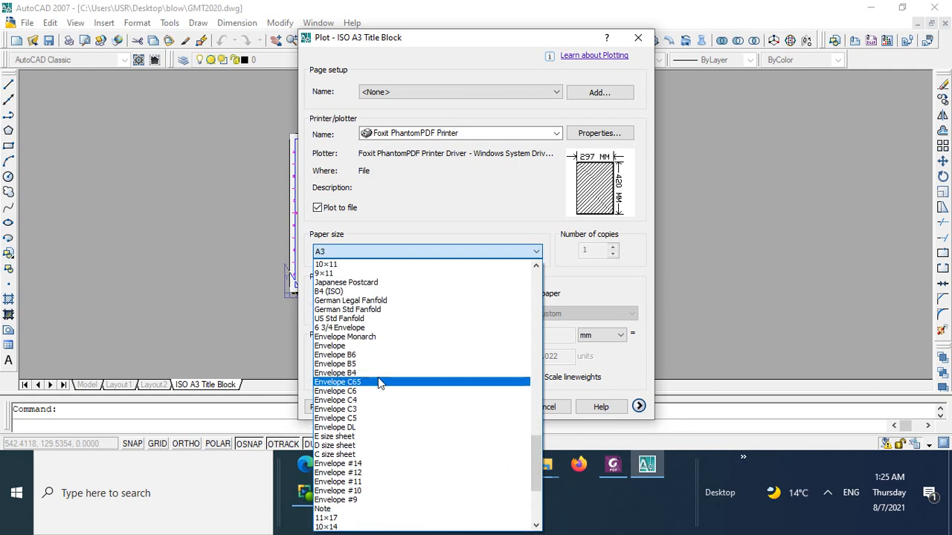
pyautogui.scroll(-2, 380, 385)
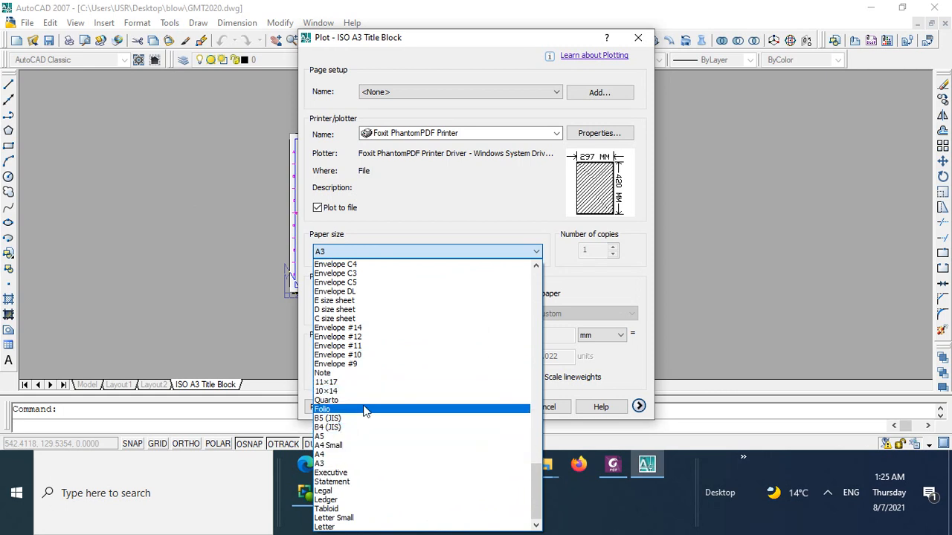
pyautogui.scroll(1, 329, 434)
pyautogui.scroll(1, 329, 435)
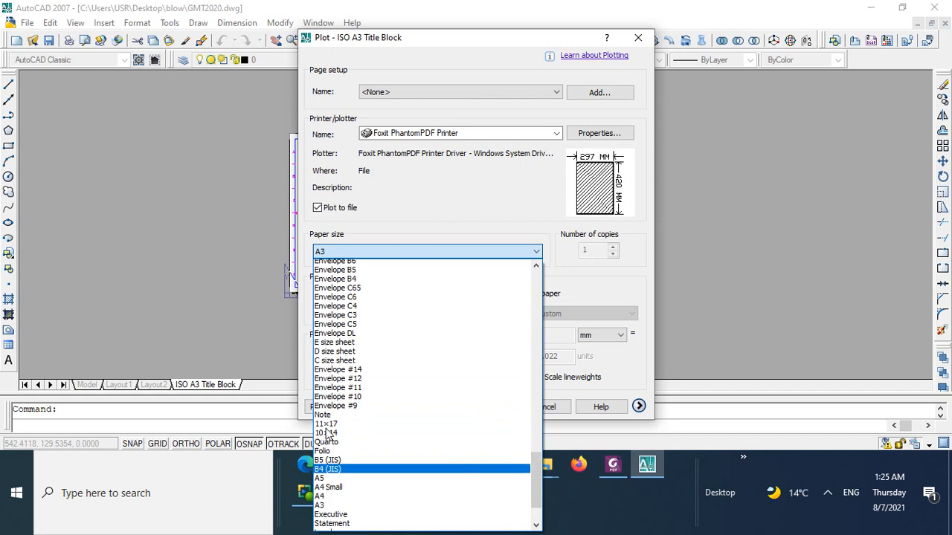
pyautogui.scroll(-2, 328, 434)
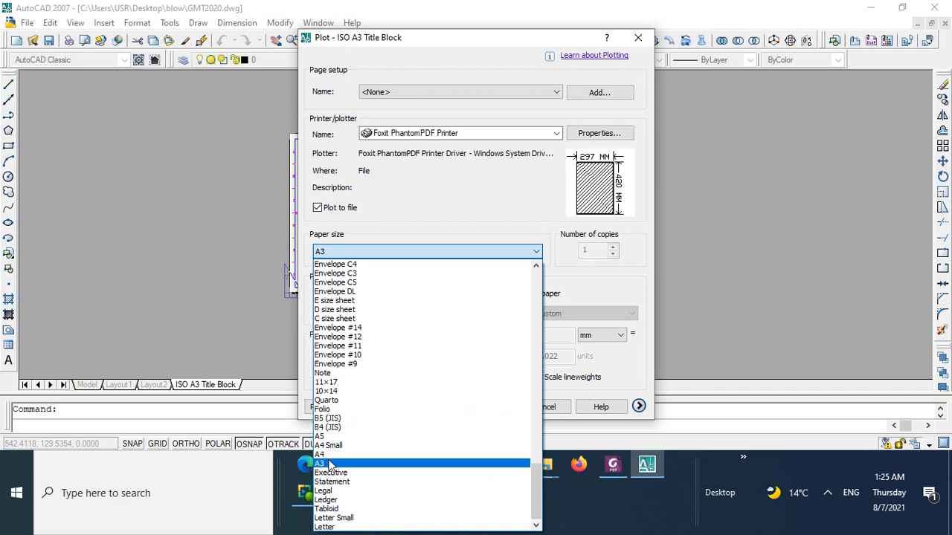
pyautogui.click(328, 463)
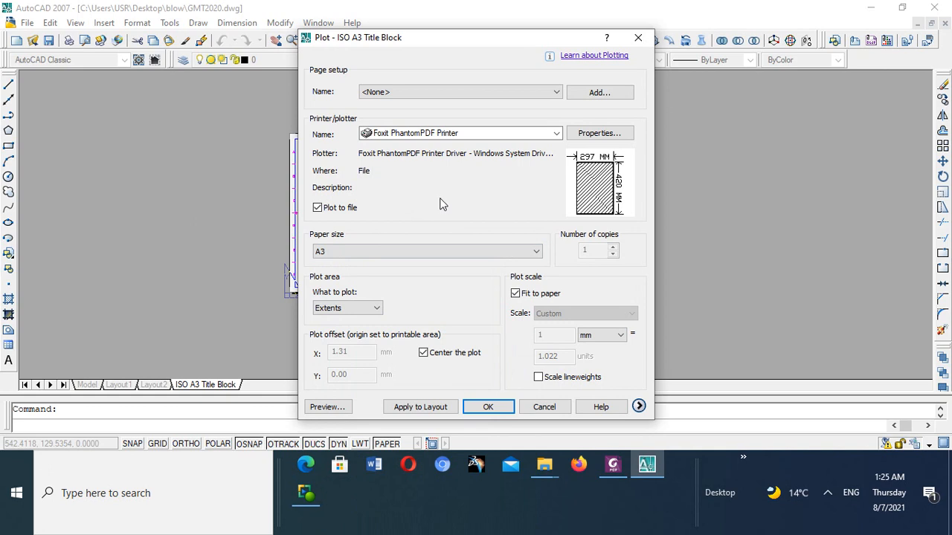
# - Set the PDF printer's page orientation to Landscape with Millimeter units in its custom properties
pyautogui.click(583, 133)
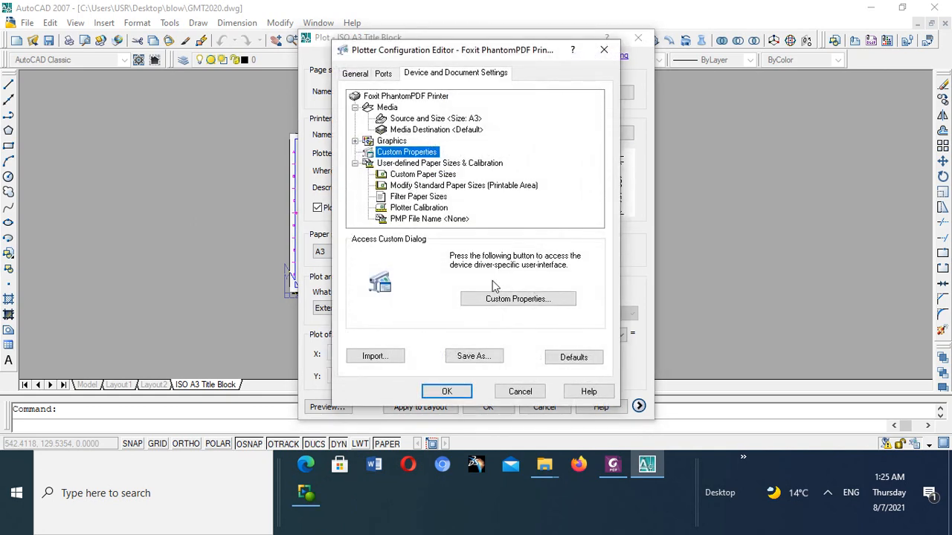
pyautogui.click(499, 299)
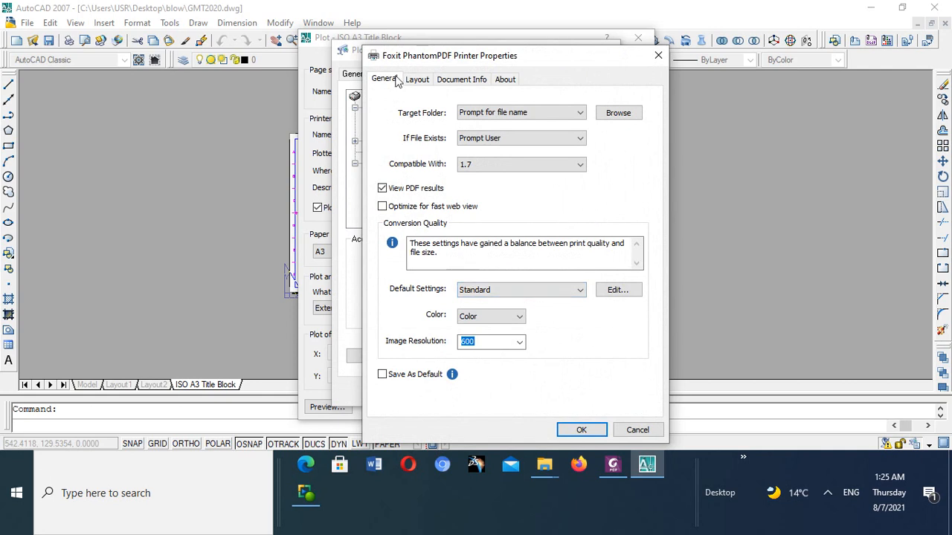
pyautogui.click(417, 81)
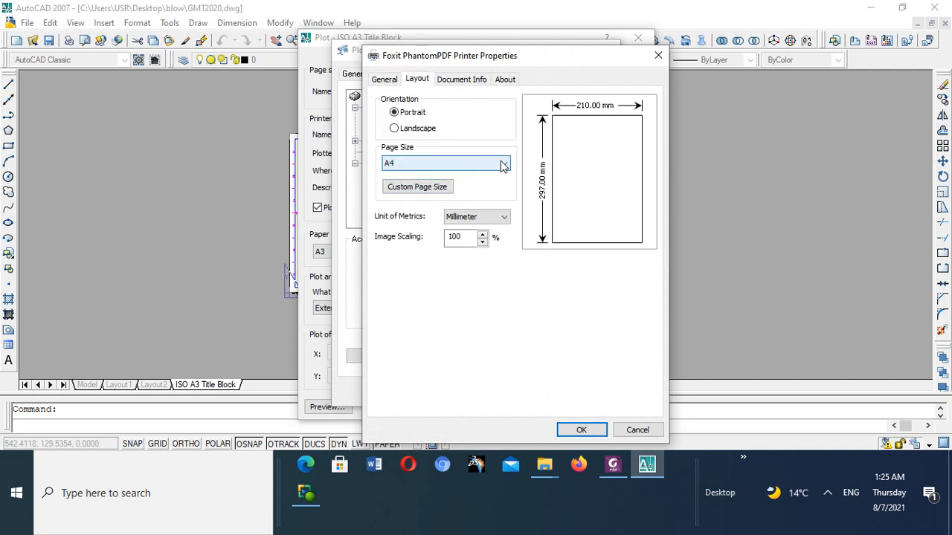
pyautogui.click(395, 128)
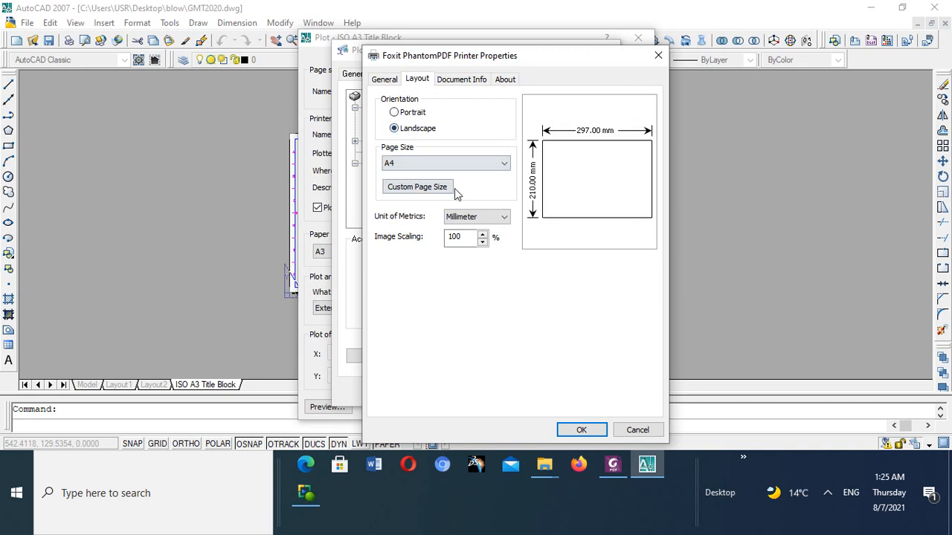
pyautogui.click(501, 217)
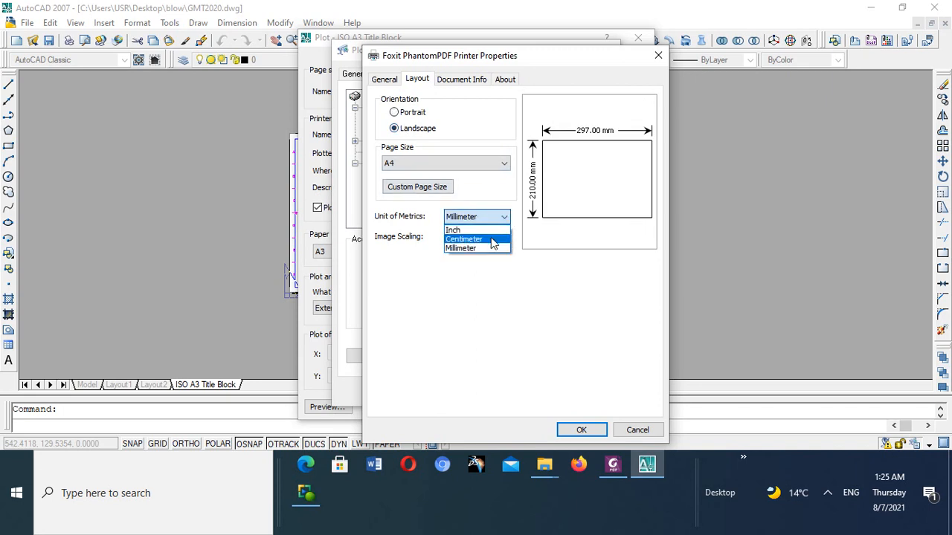
pyautogui.click(484, 248)
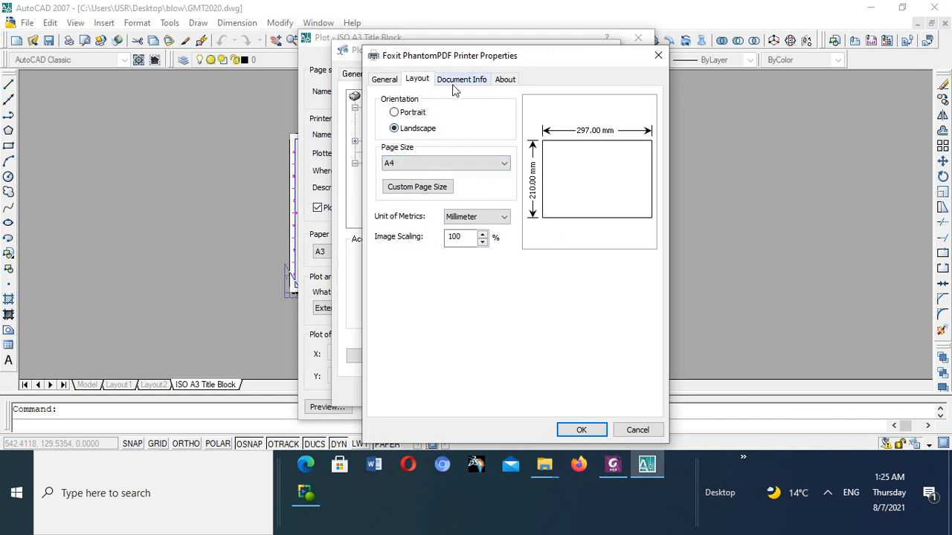
pyautogui.click(384, 79)
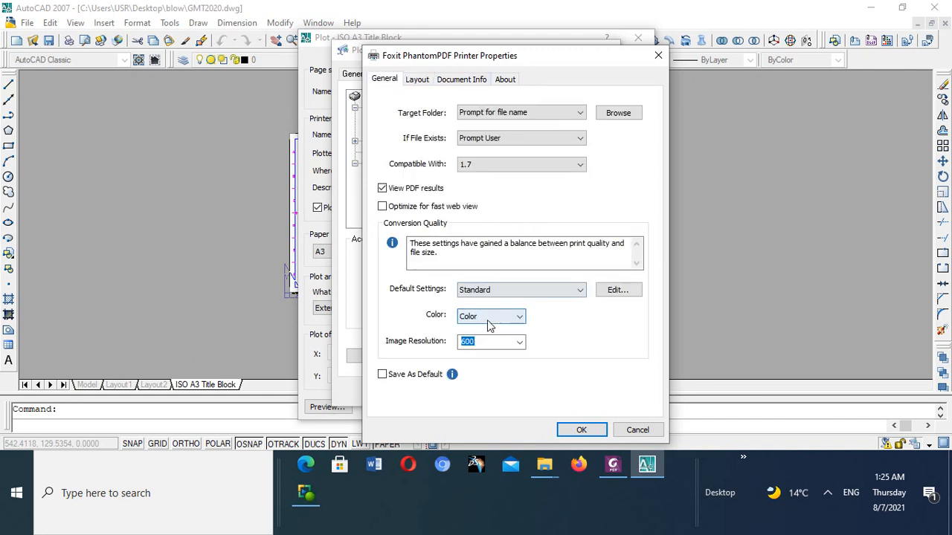
pyautogui.click(418, 80)
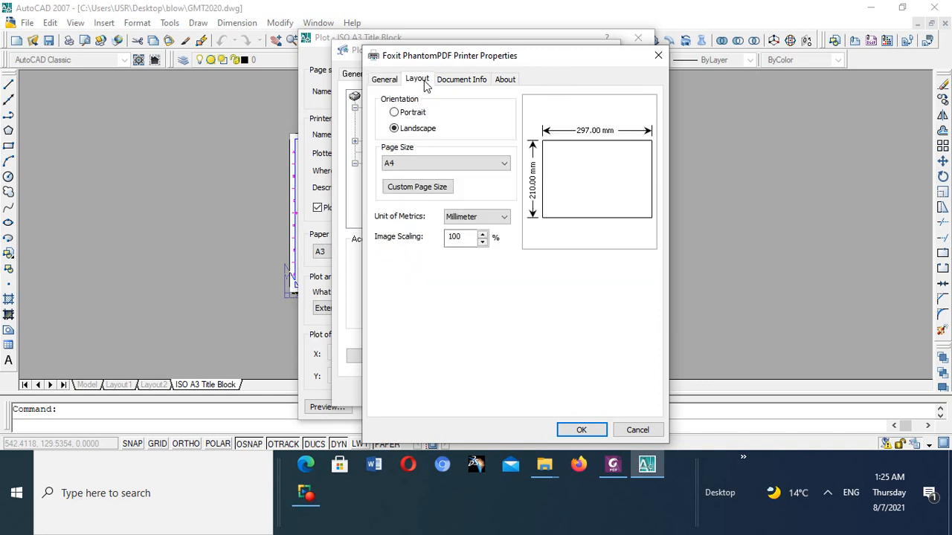
# - Accept the printer configuration changes, creating a temporary PC3 file that applies to this plot only
pyautogui.click(581, 431)
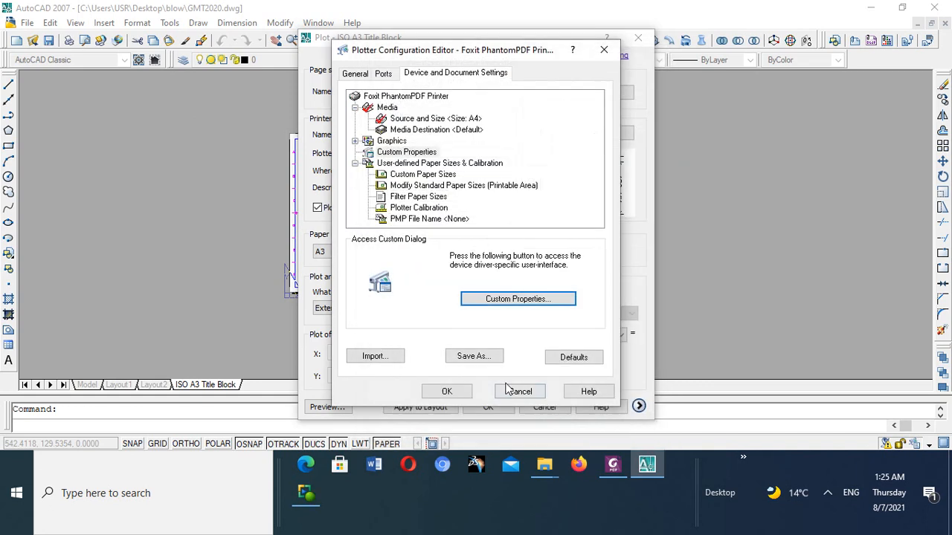
pyautogui.click(452, 394)
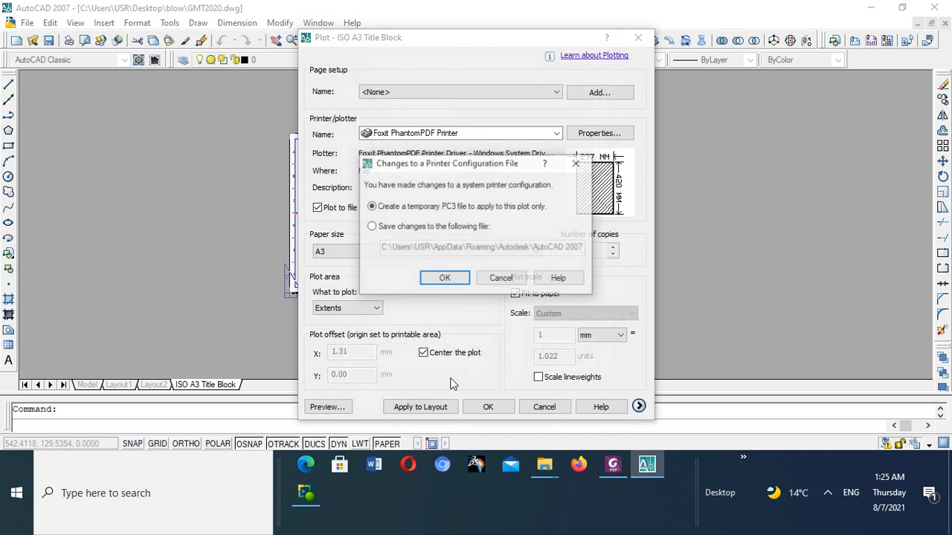
pyautogui.click(442, 280)
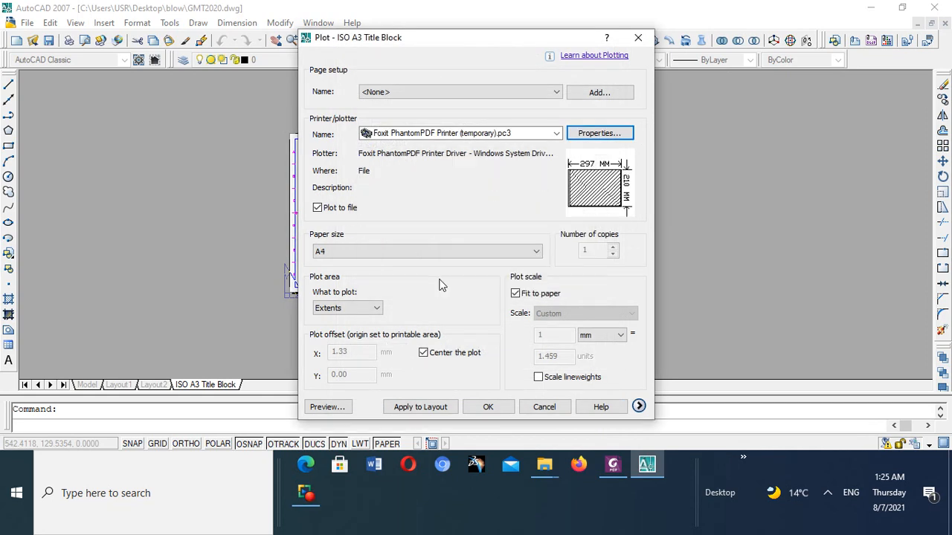
# - Set the plot area to a window spanning the full sheet from corner 0,297 to corner 420,0 and preview the plot
pyautogui.click(377, 311)
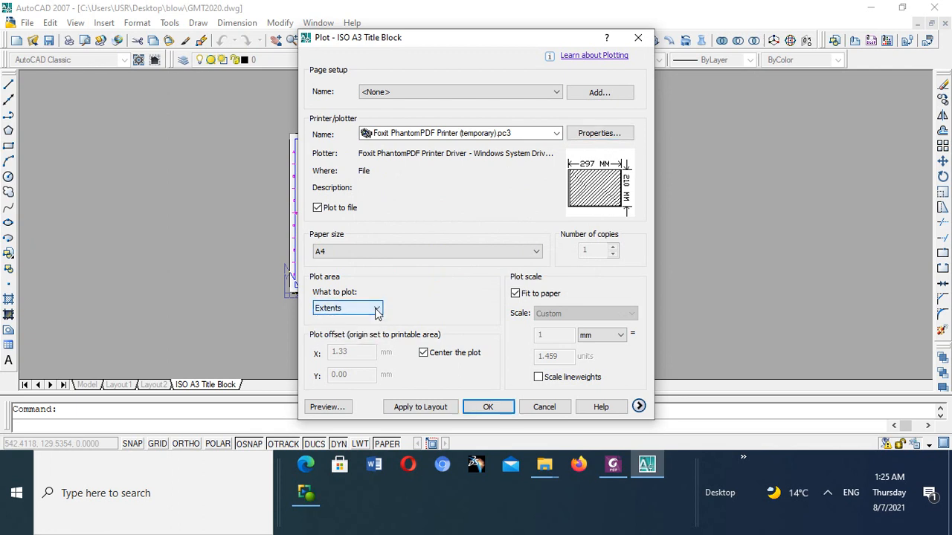
pyautogui.click(377, 310)
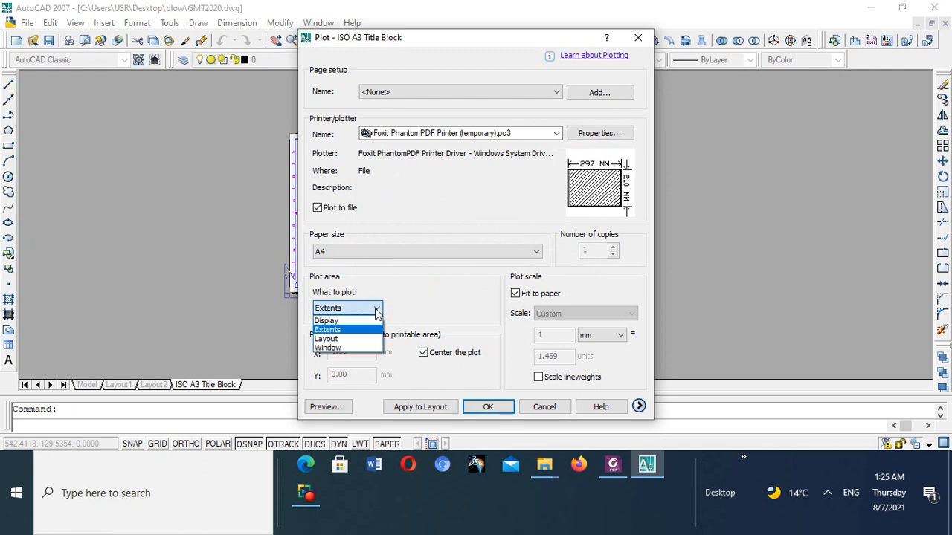
pyautogui.click(340, 349)
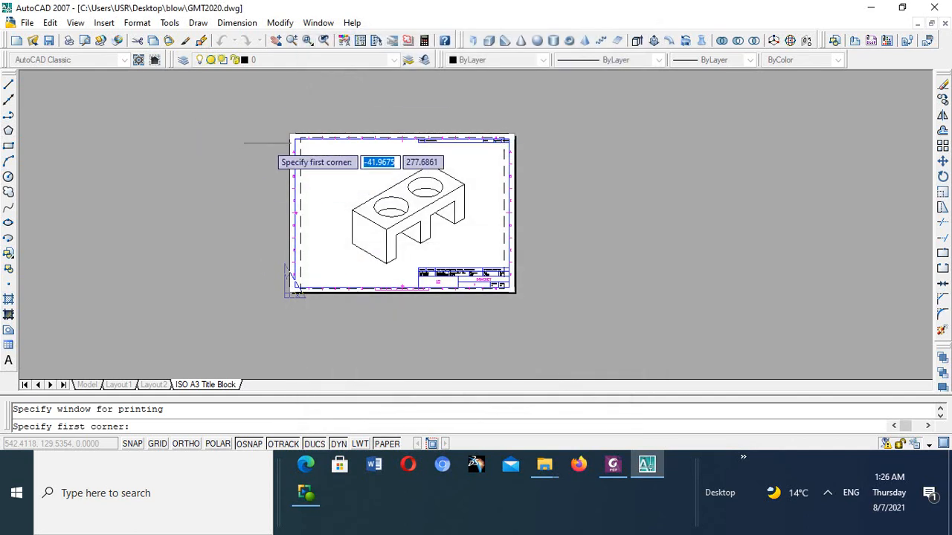
pyautogui.scroll(3, 297, 148)
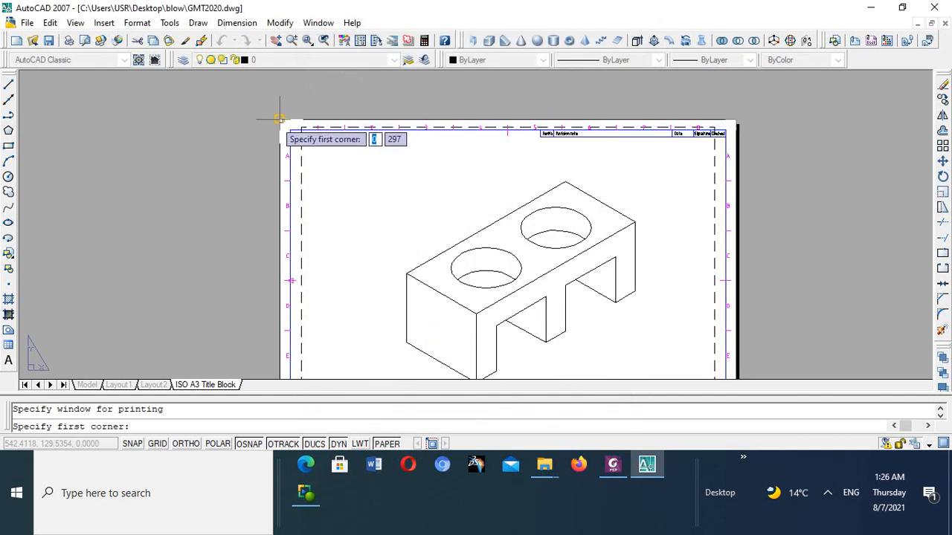
pyautogui.click(280, 117)
pyautogui.scroll(-6, 429, 256)
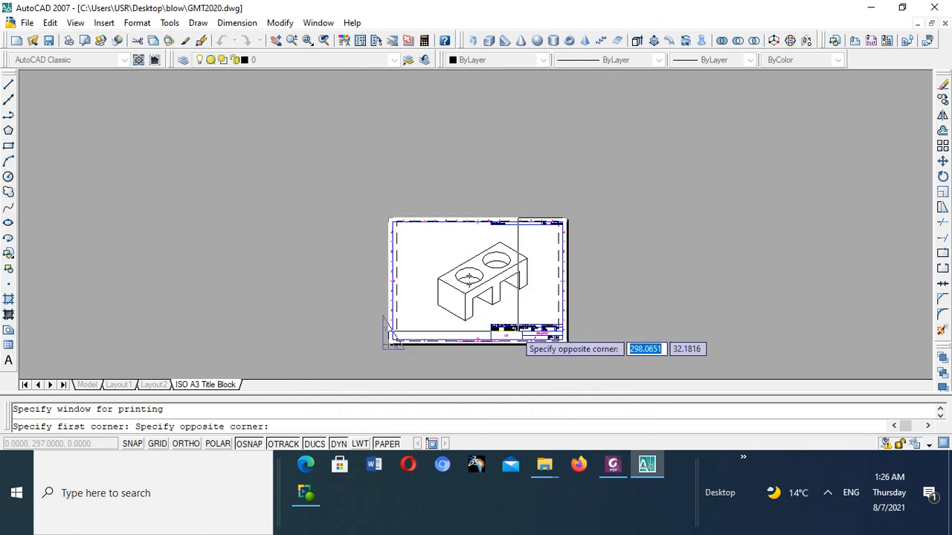
pyautogui.scroll(5, 458, 278)
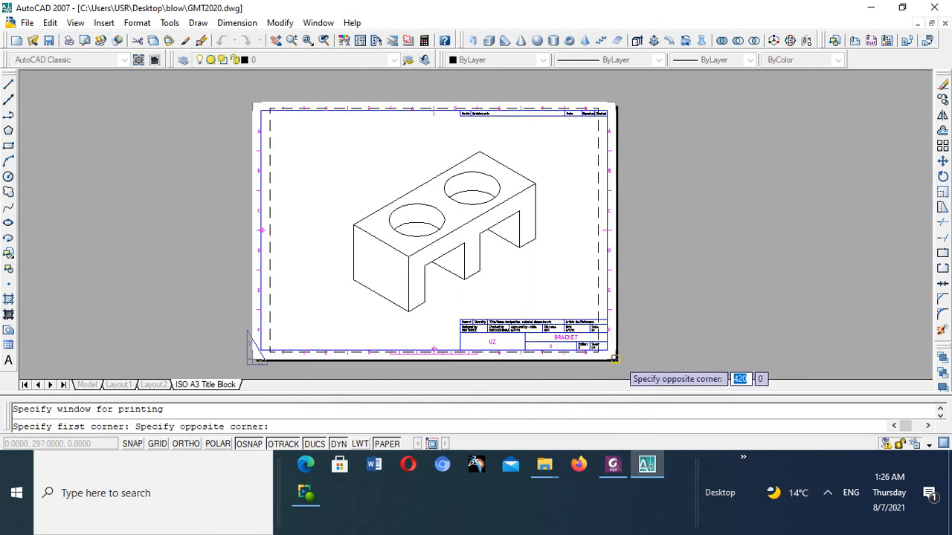
pyautogui.click(615, 358)
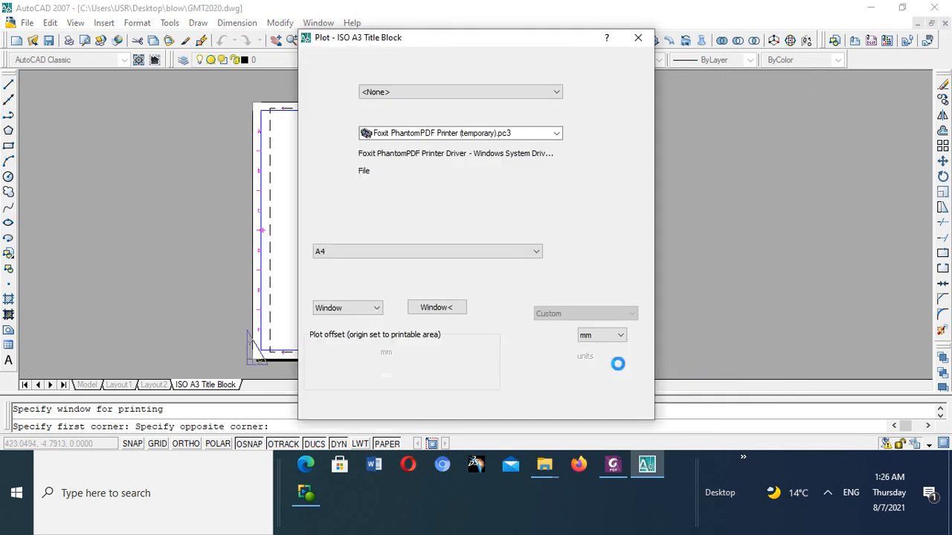
pyautogui.click(327, 407)
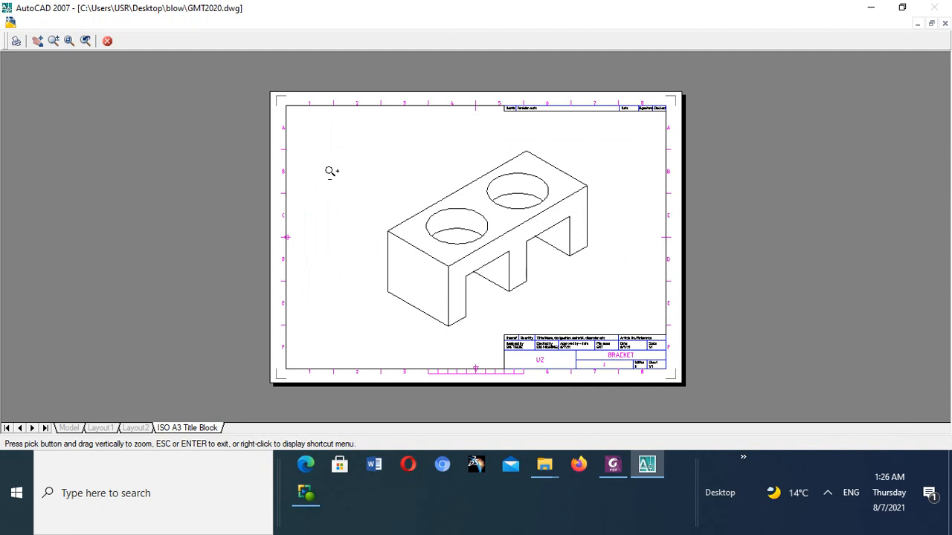
pyautogui.press('Escape')
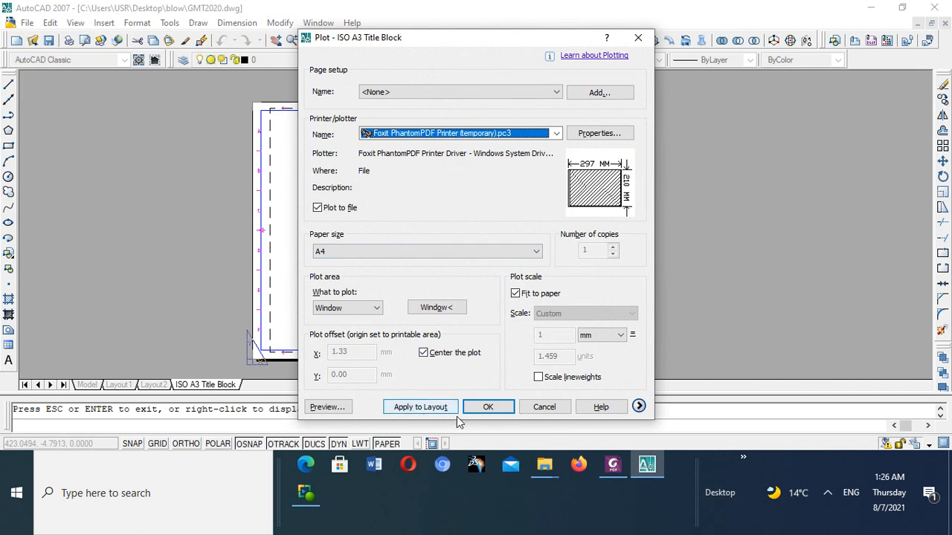
# - Plot the layout to file GGMMYY2323 in the Desktop folder blow and save the PDF as GMT2020 ISO A3 Title Block (1) in mech 102
pyautogui.click(485, 406)
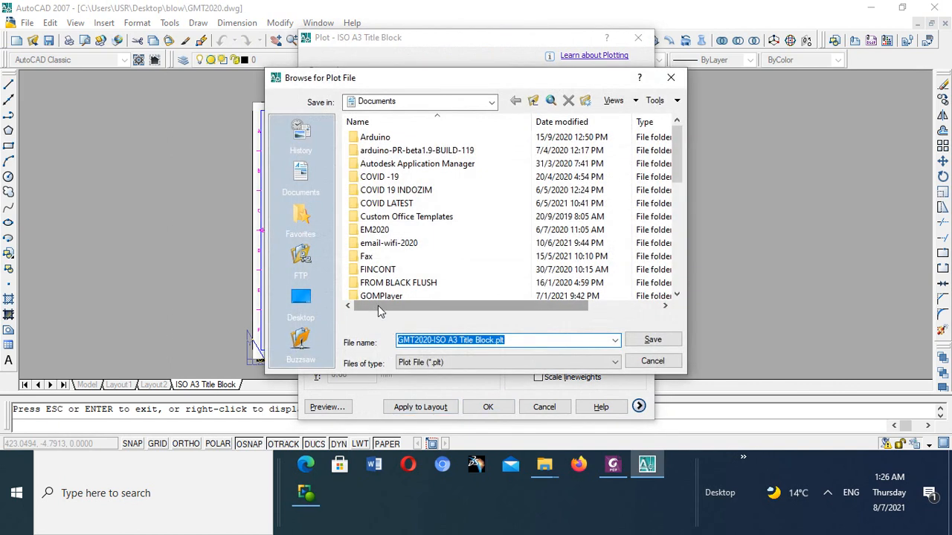
pyautogui.click(300, 301)
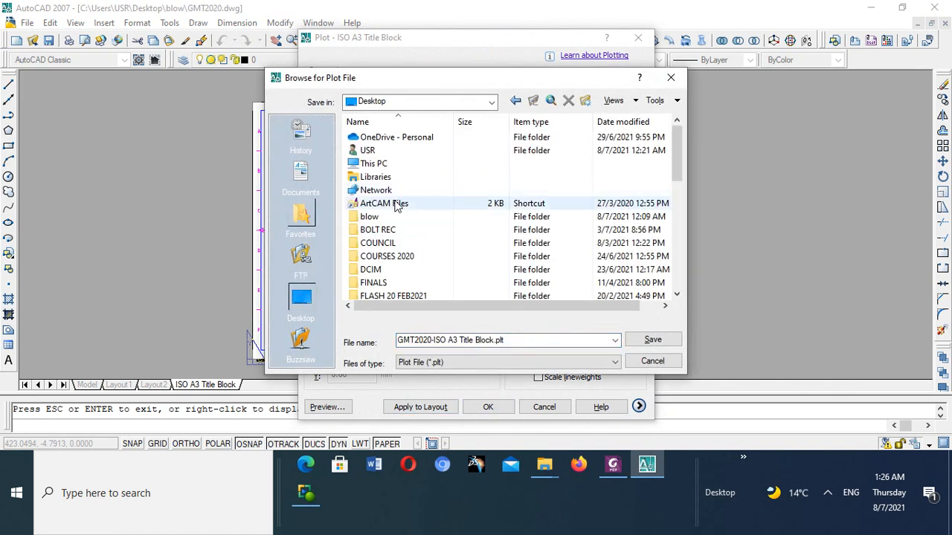
pyautogui.doubleClick(370, 217)
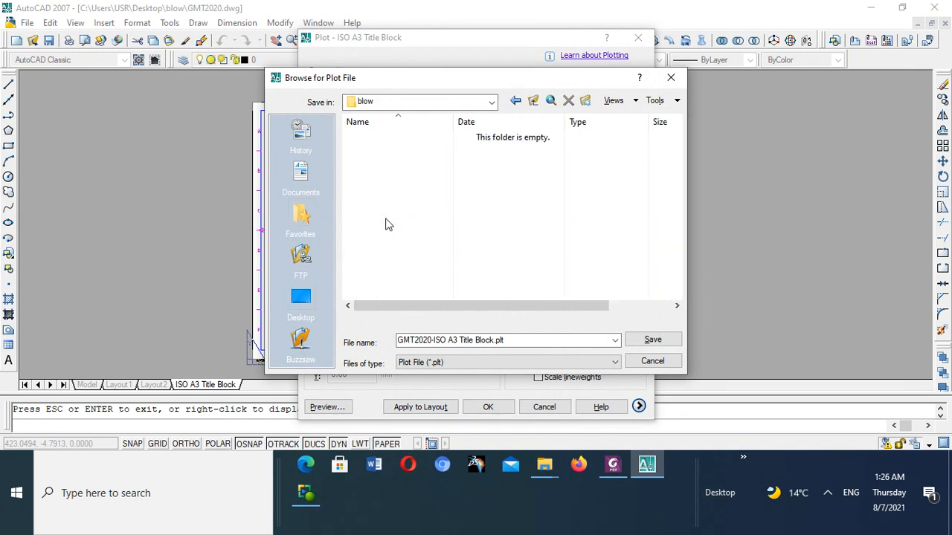
pyautogui.doubleClick(510, 340)
pyautogui.moveTo(510, 340); pyautogui.dragTo(401, 328)
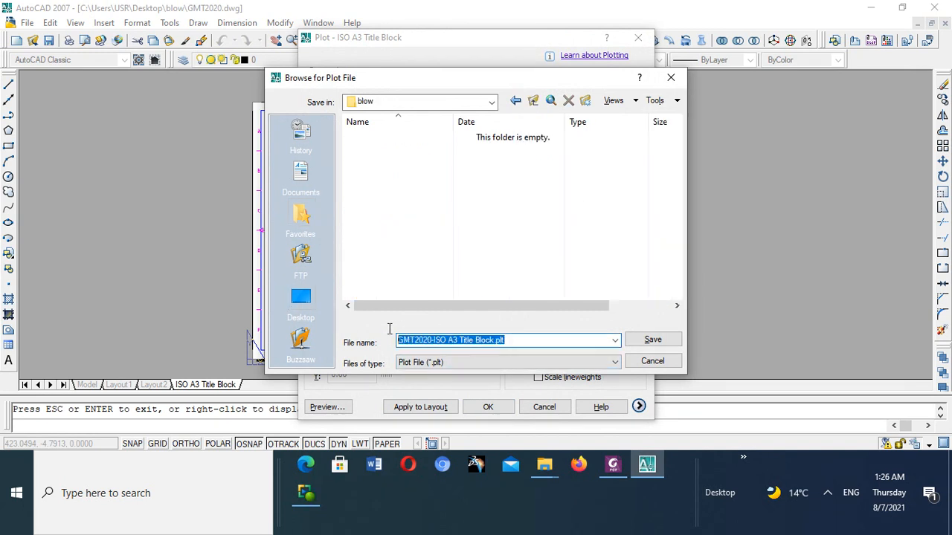
pyautogui.write('GGMMYY2323')
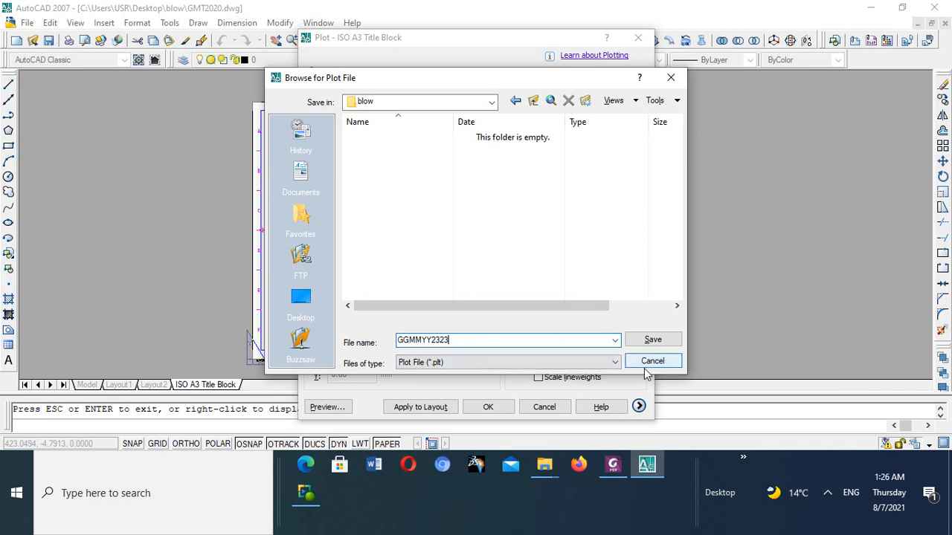
pyautogui.click(653, 342)
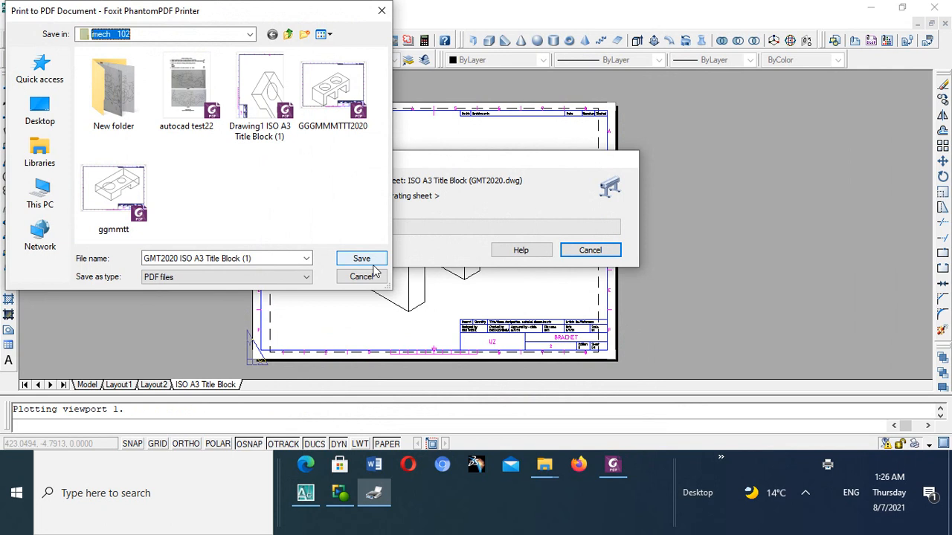
pyautogui.click(355, 258)
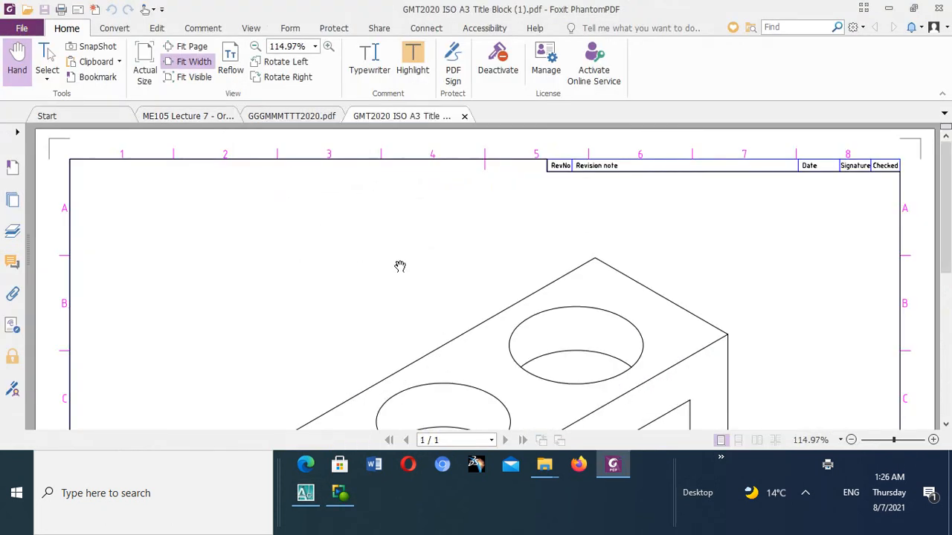
# - Compare the newly plotted PDF with GGGMMMTTT2020.pdf, examining the latter's bracket view and title block at a reduced zoom
pyautogui.scroll(-10, 514, 235)
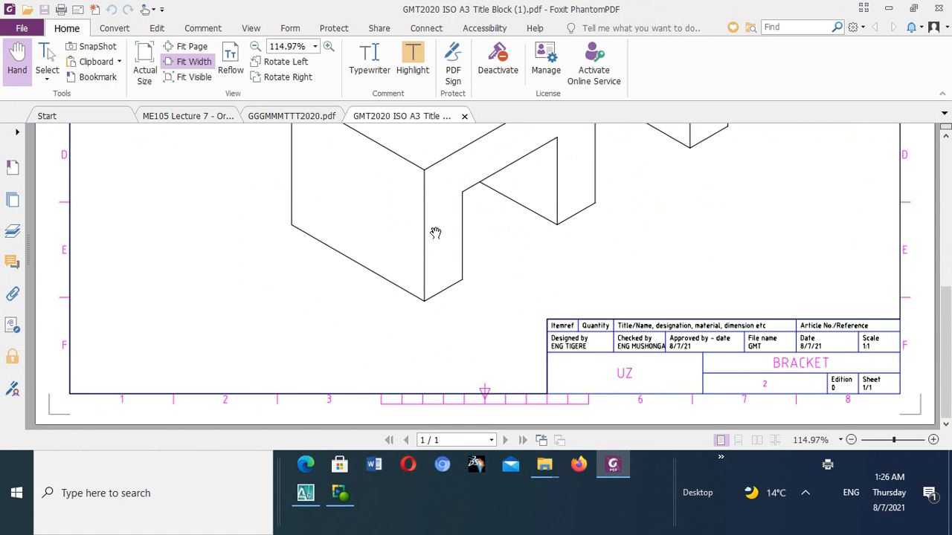
pyautogui.scroll(5, 435, 232)
pyautogui.click(308, 116)
pyautogui.scroll(-5, 422, 245)
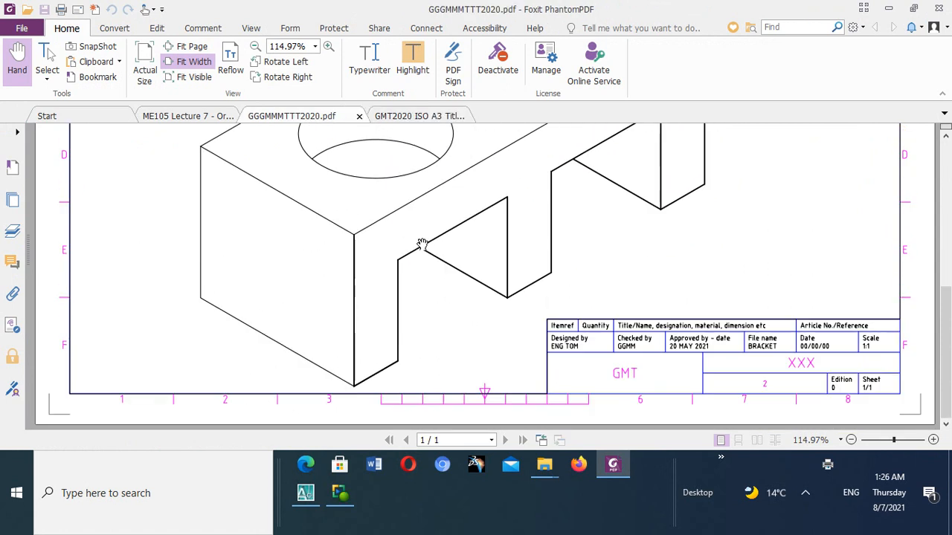
pyautogui.scroll(8, 422, 246)
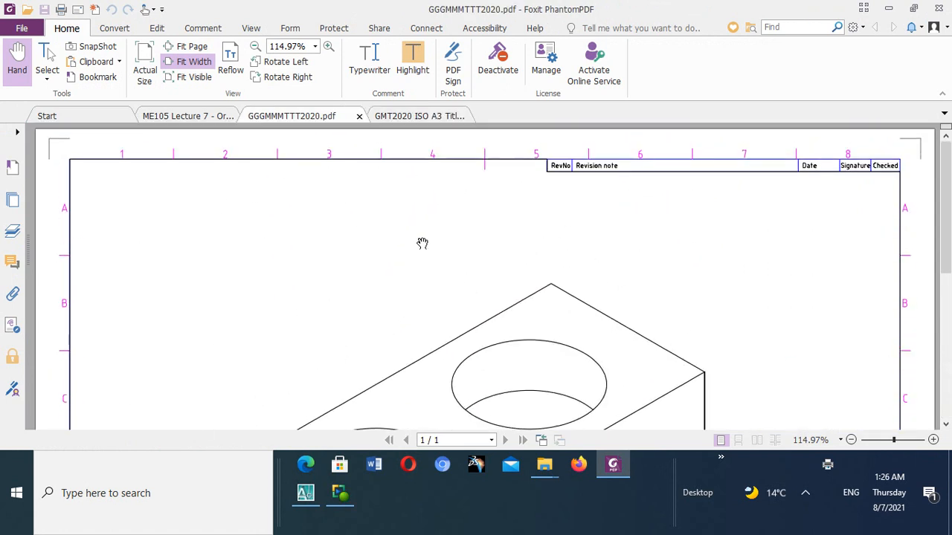
pyautogui.scroll(-8, 422, 243)
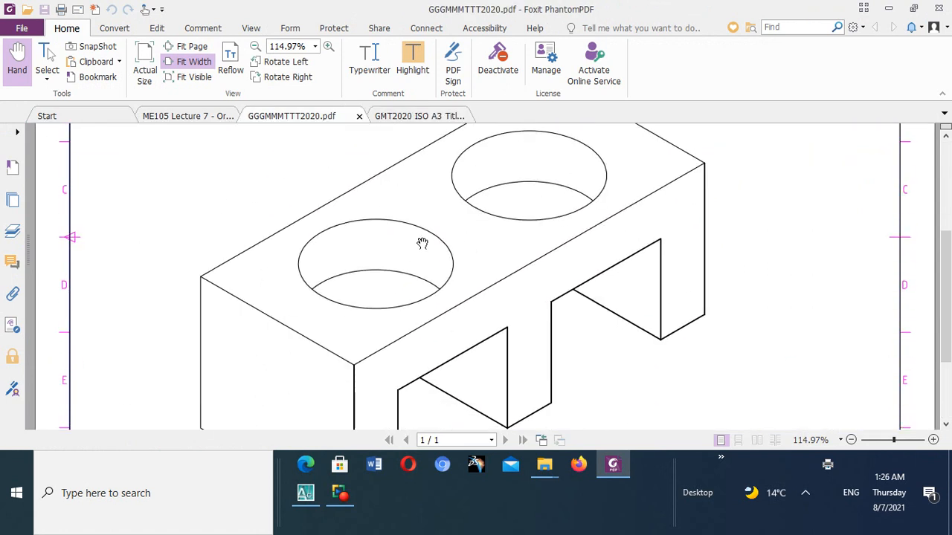
pyautogui.click(886, 440)
pyautogui.scroll(3, 514, 314)
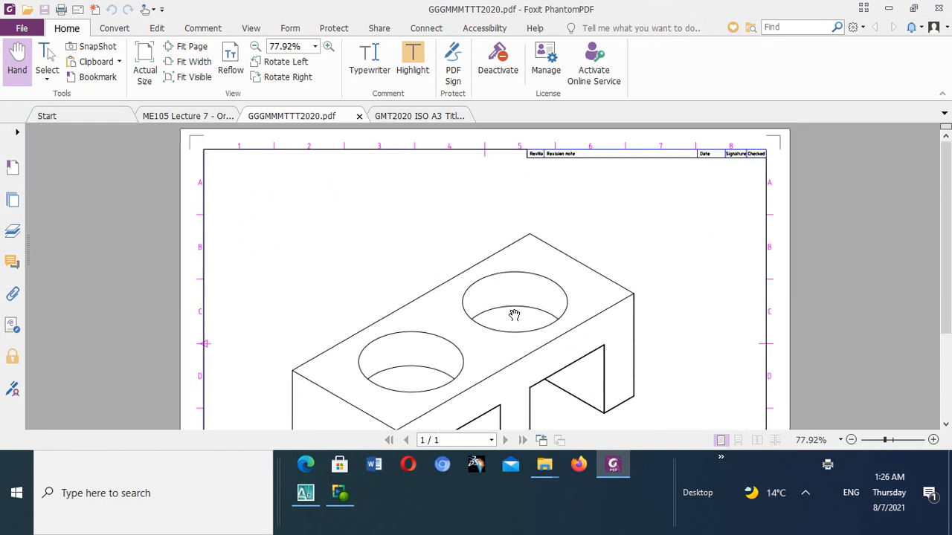
pyautogui.scroll(-3, 513, 315)
pyautogui.scroll(3, 514, 315)
pyautogui.scroll(-3, 513, 315)
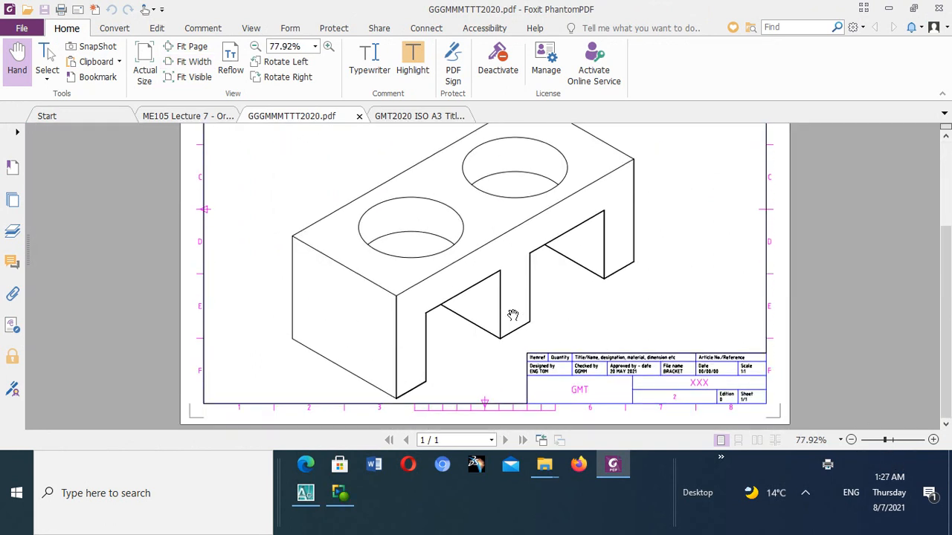
pyautogui.scroll(3, 513, 315)
pyautogui.scroll(-3, 513, 315)
pyautogui.scroll(3, 513, 315)
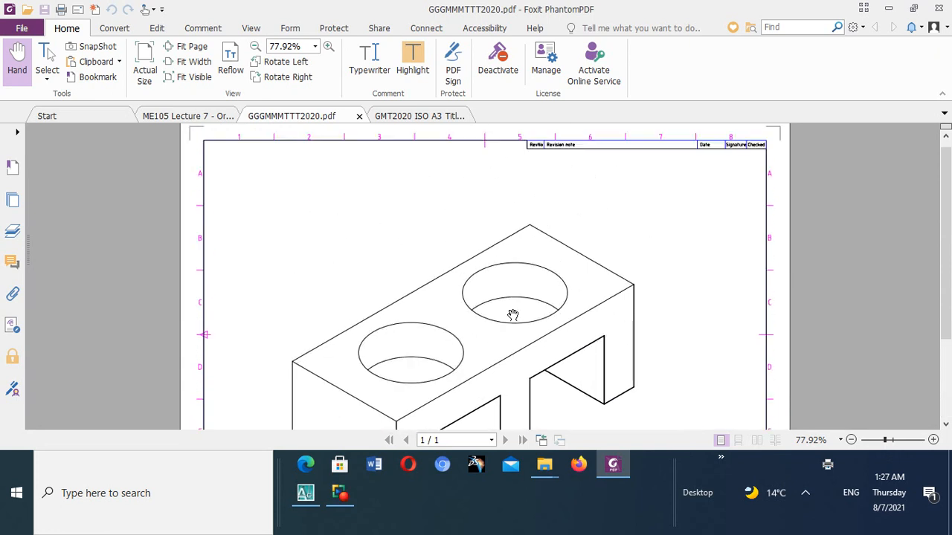
# - Return to GMT2020 ISO A3 Title Block (1).pdf and examine its border, isometric bracket and completed title block
pyautogui.click(421, 116)
pyautogui.scroll(-5, 496, 354)
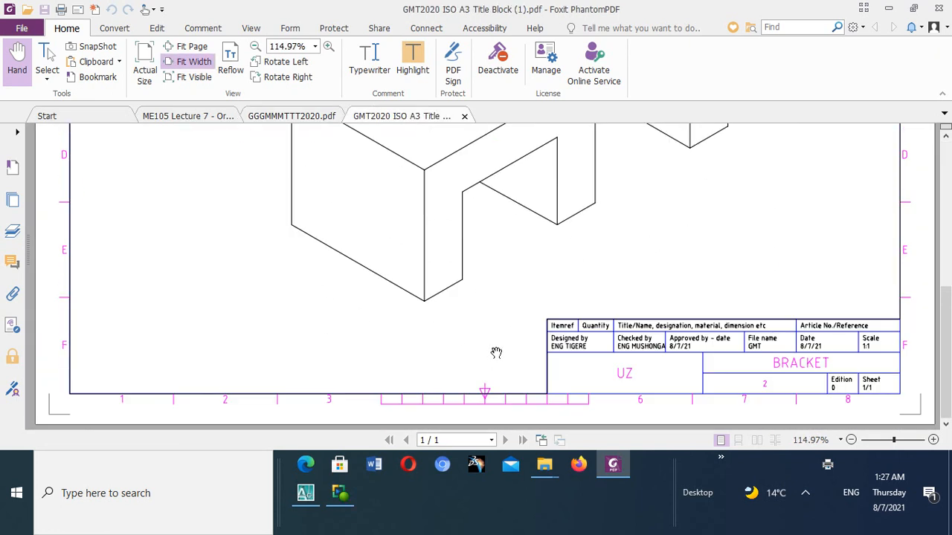
pyautogui.scroll(3, 496, 353)
pyautogui.scroll(-3, 495, 354)
pyautogui.scroll(5, 469, 330)
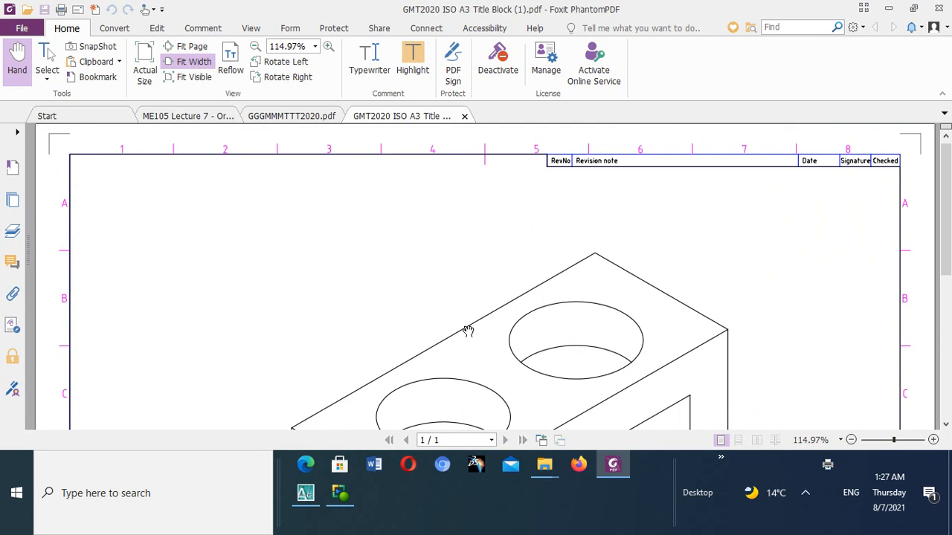
pyautogui.scroll(-5, 468, 330)
pyautogui.scroll(5, 450, 351)
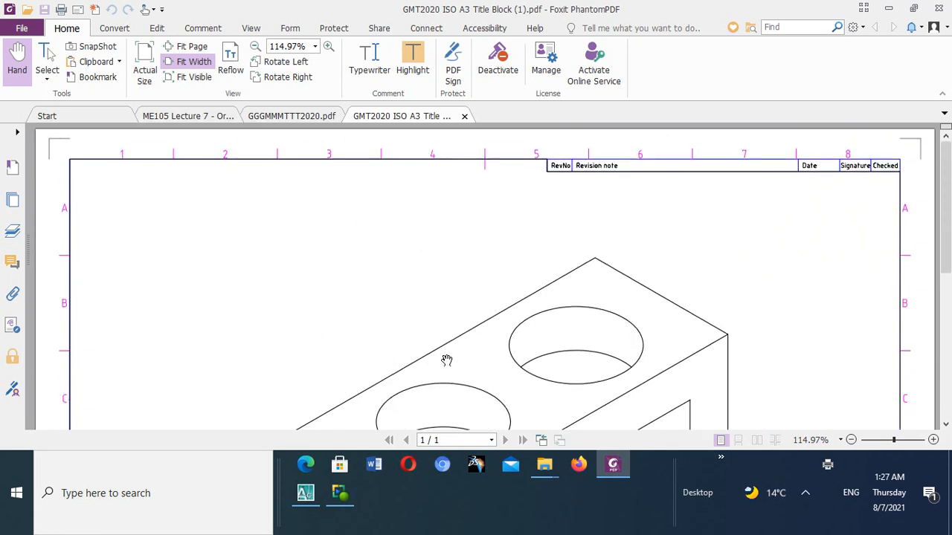
pyautogui.scroll(-5, 446, 360)
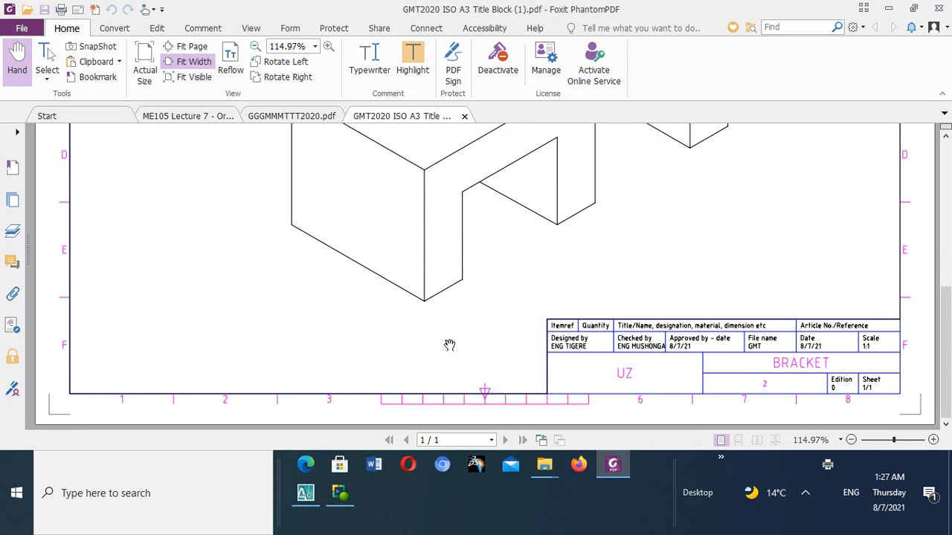
pyautogui.scroll(5, 452, 346)
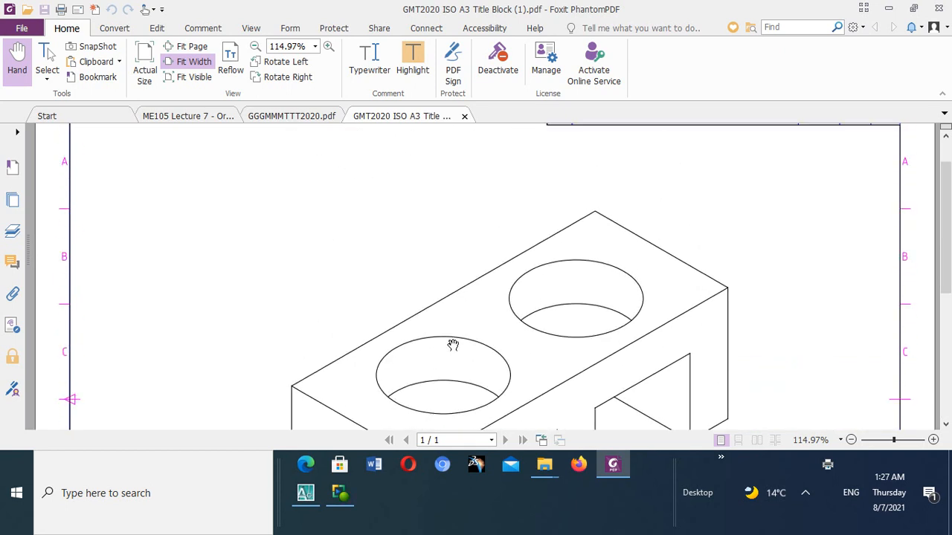
pyautogui.scroll(-1, 453, 348)
pyautogui.scroll(-5, 452, 348)
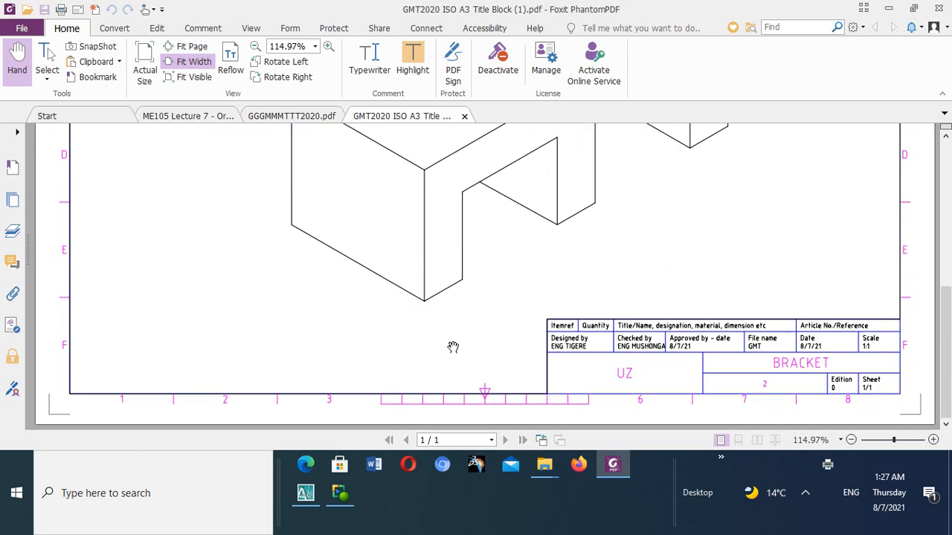
pyautogui.scroll(5, 453, 342)
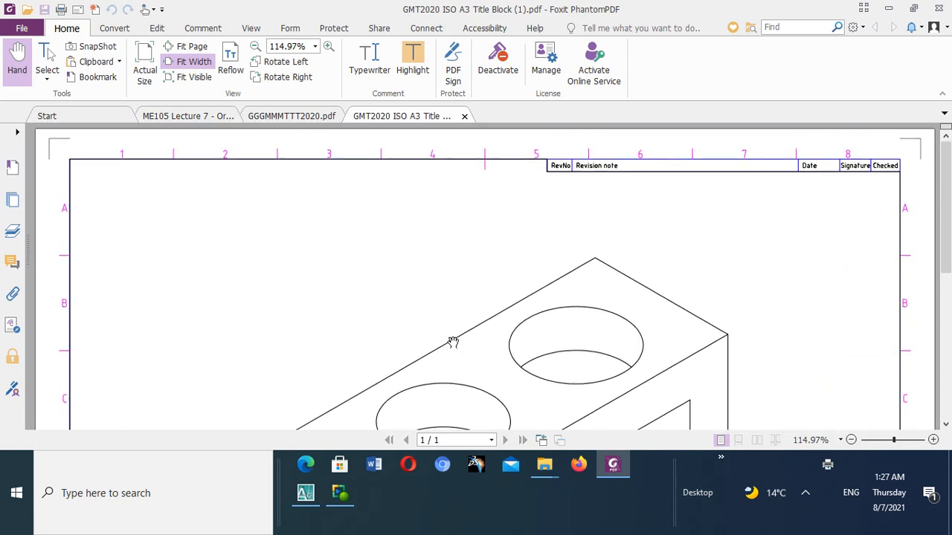
pyautogui.scroll(-5, 452, 342)
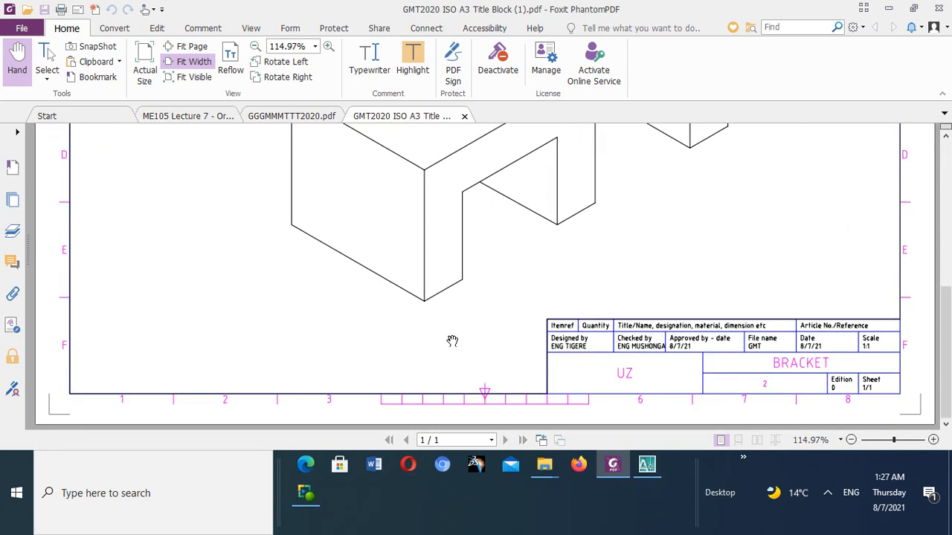
pyautogui.scroll(5, 453, 342)
pyautogui.scroll(-8, 452, 340)
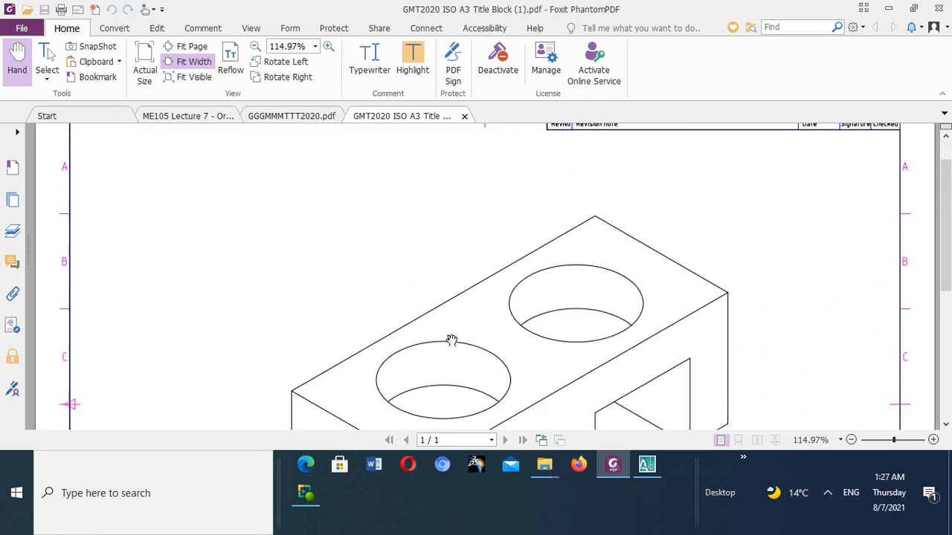
pyautogui.scroll(8, 451, 340)
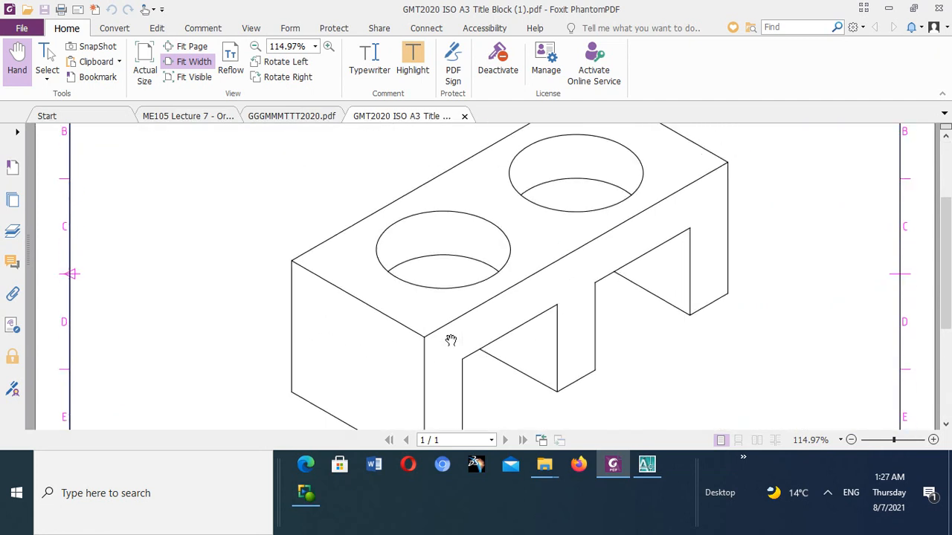
pyautogui.scroll(-8, 450, 346)
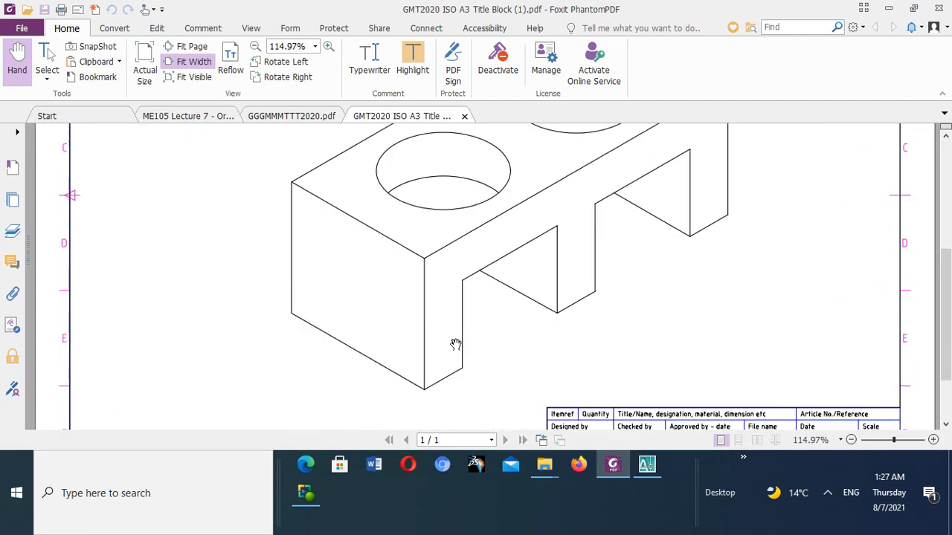